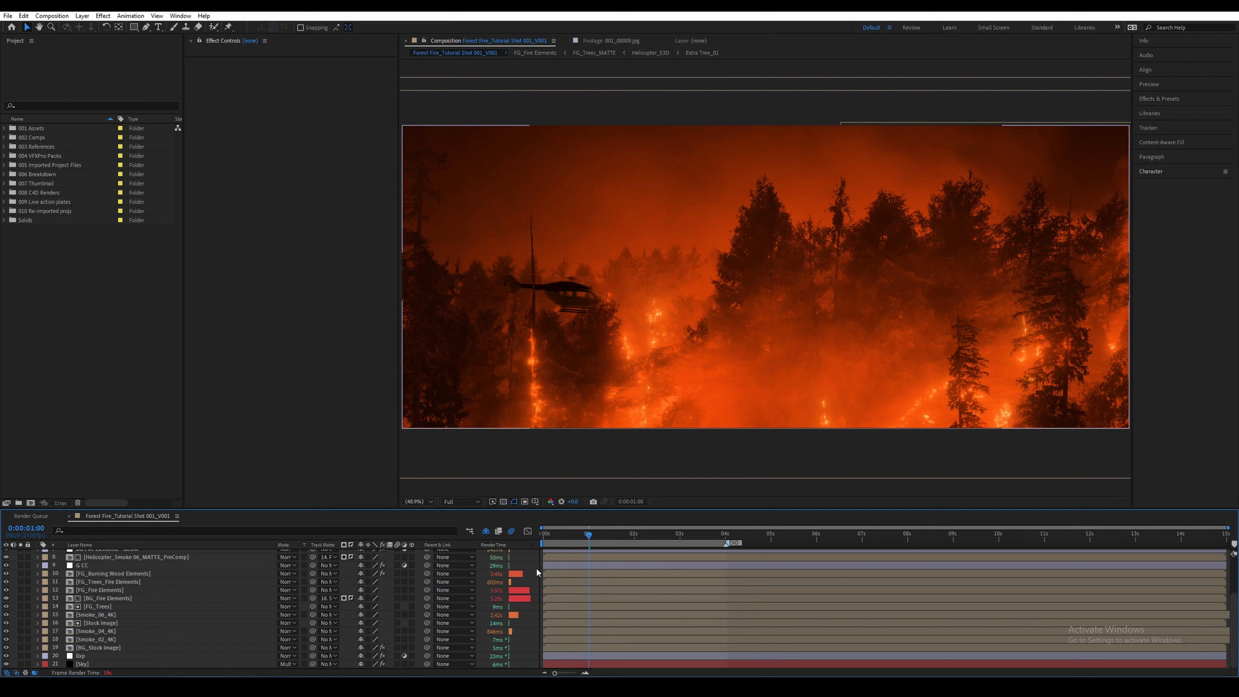
Step: Create a 3072 × 1280 composition named Forest Fire - Shot 001_V001 at 24 fps with a duration of 0:00:05:00
key("ctrl+n")
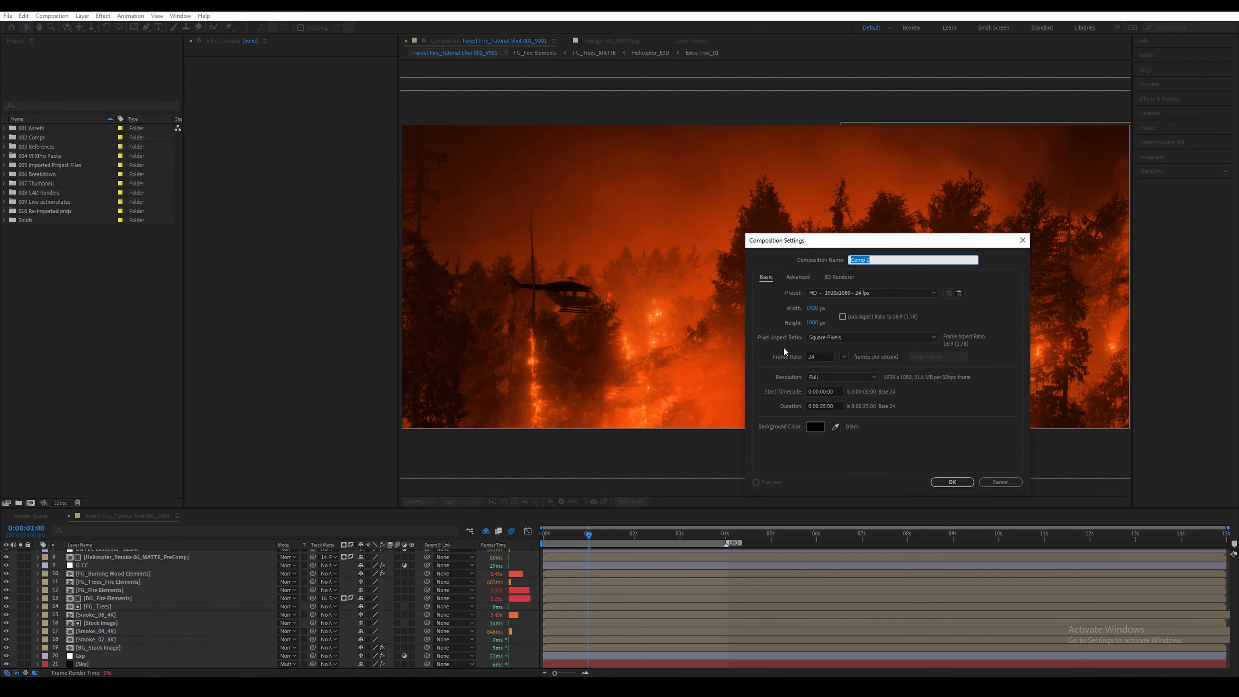
left_click(812, 307)
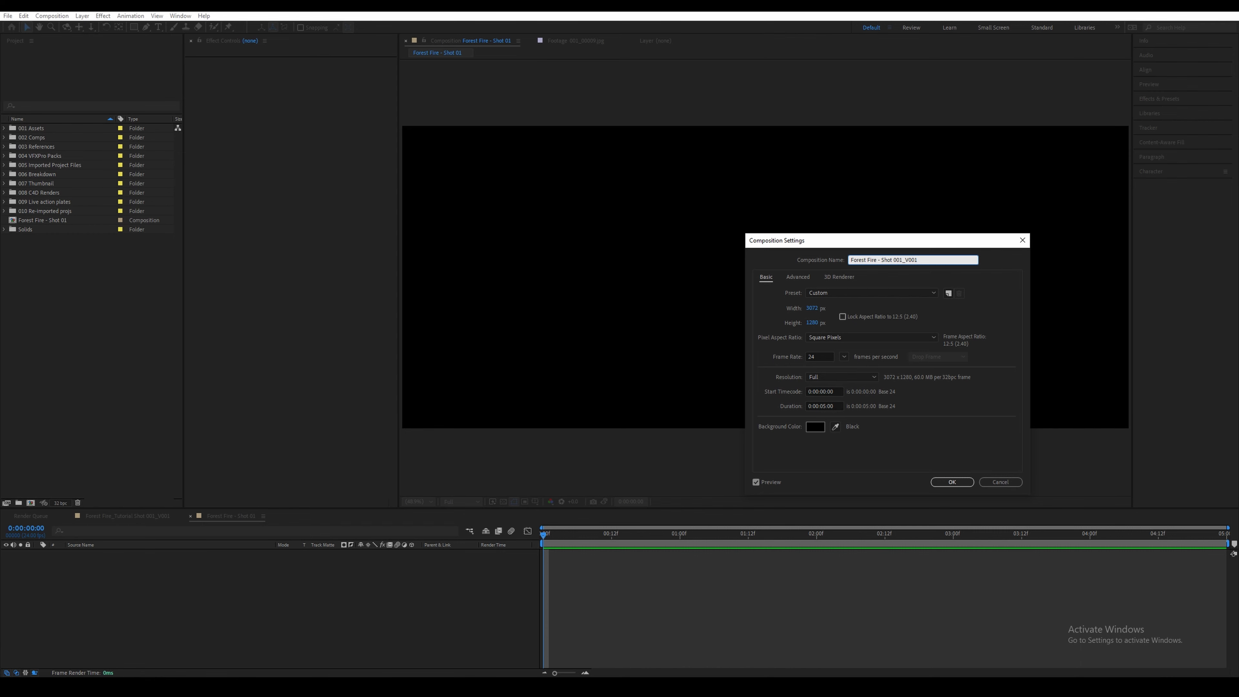
key("Return")
Step: Set the project's color bit depth to 32 bits per channel (float)
left_click(68, 506)
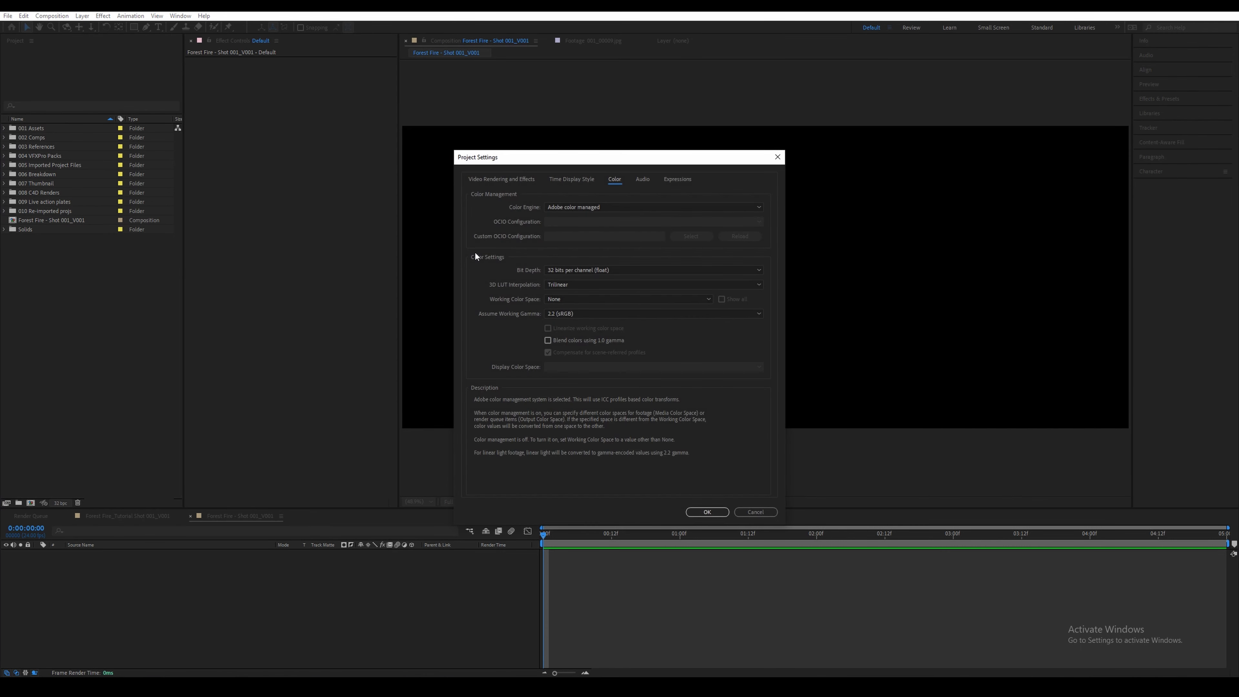
left_click(590, 270)
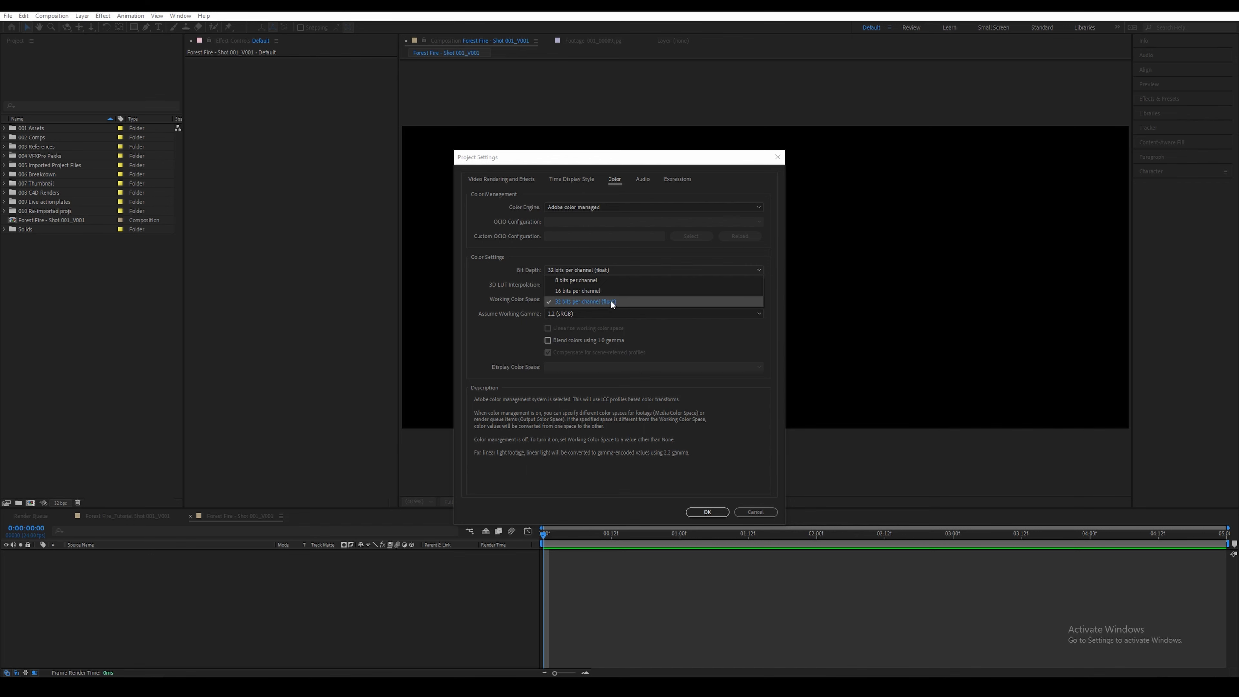
left_click(601, 304)
left_click(707, 512)
Step: Add a composition-sized solid named Sky and apply the Gradient Ramp effect to it
key("ctrl+y")
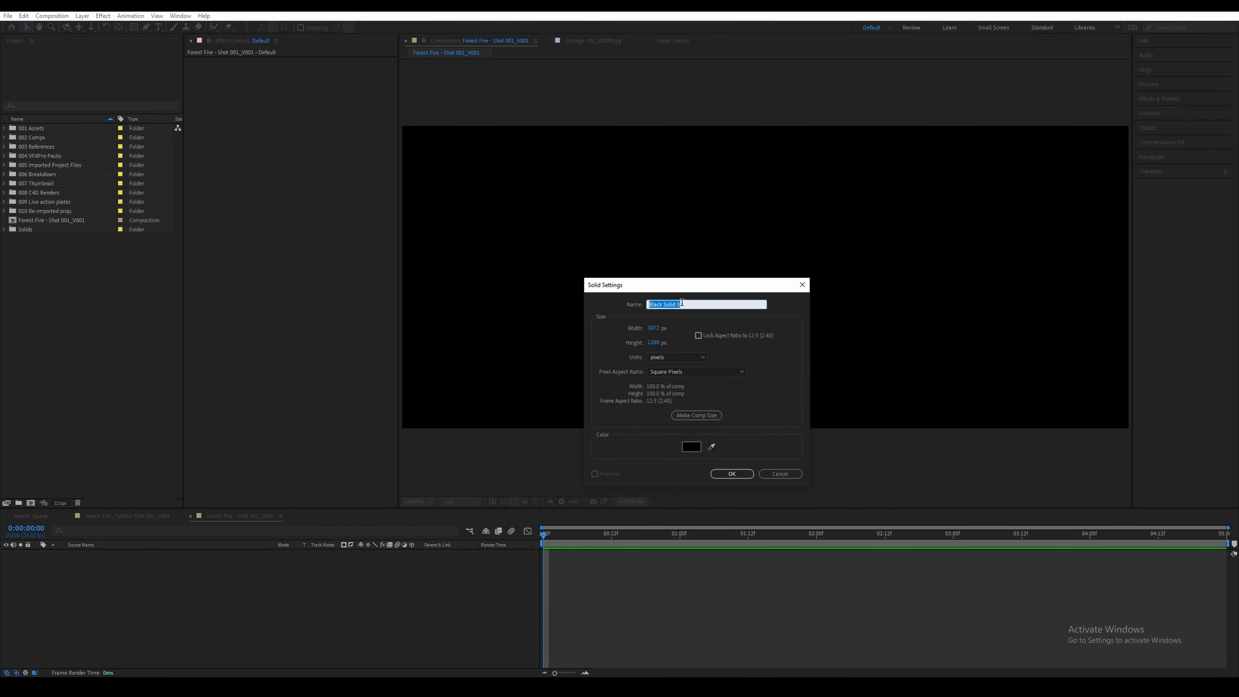
type("Sky")
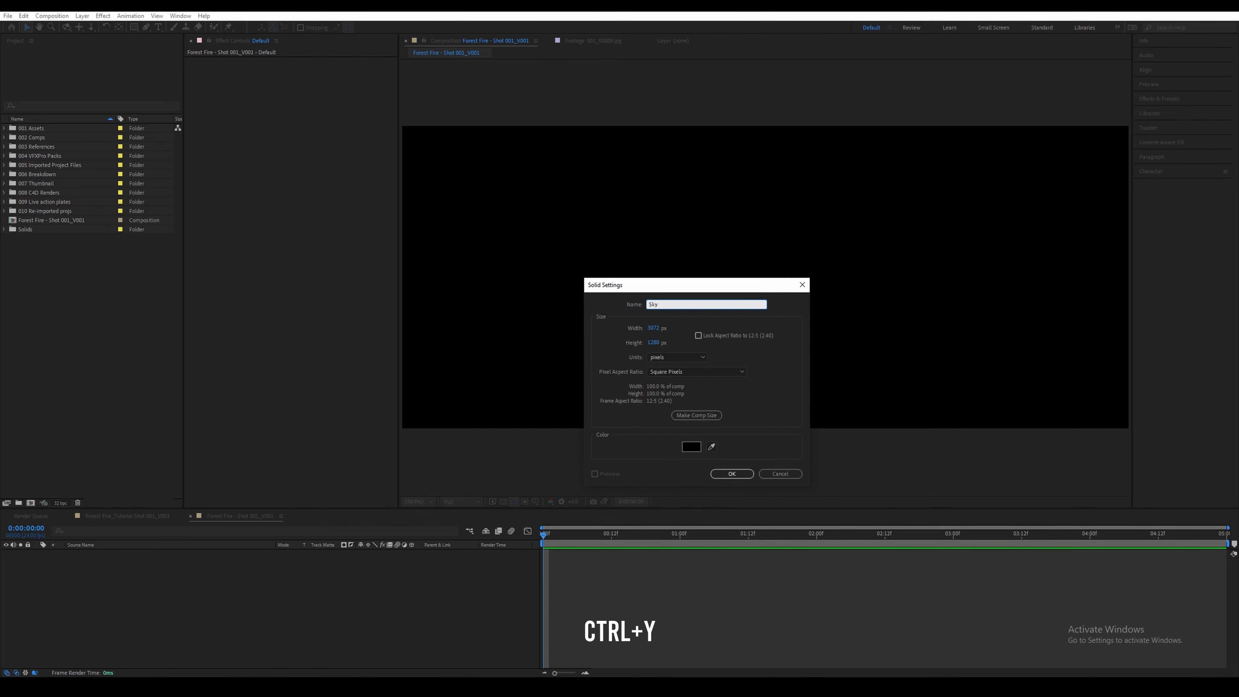
key("Return")
key("ctrl+space")
type("gradient")
key("Return")
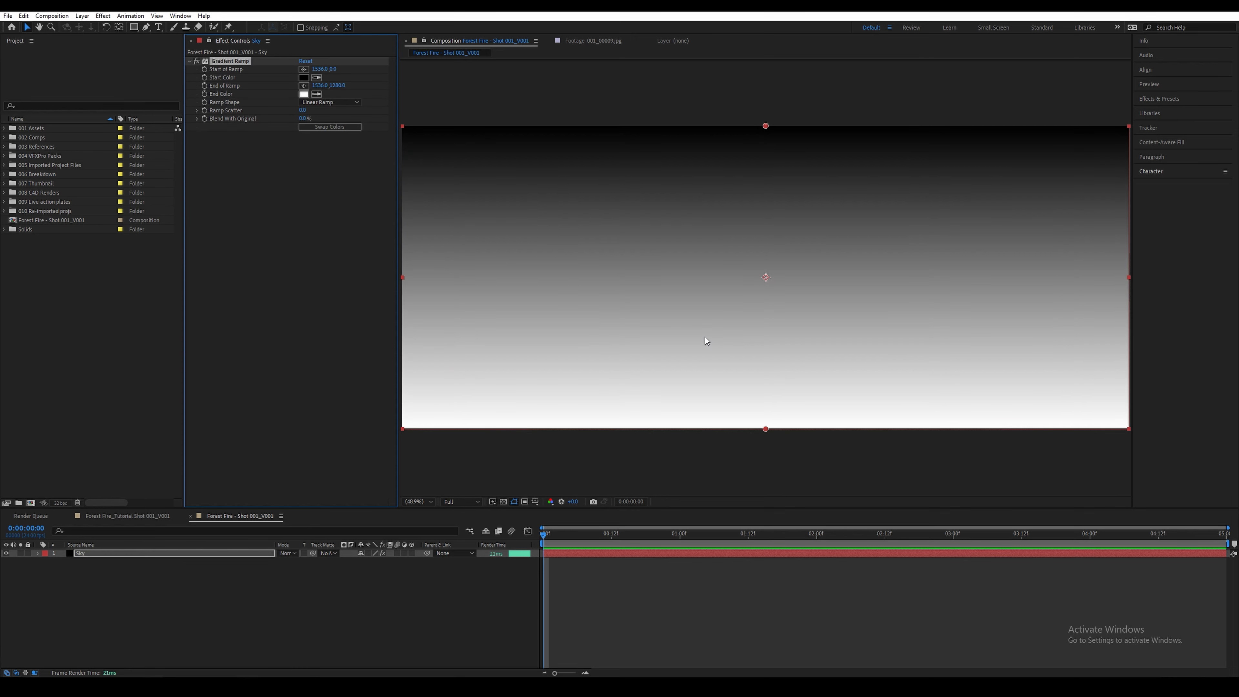
Step: Set the Sky gradient's start color to dark grey 2B2B2B and its end color to mid grey 8E8E8E, then deselect the layer
left_click(303, 77)
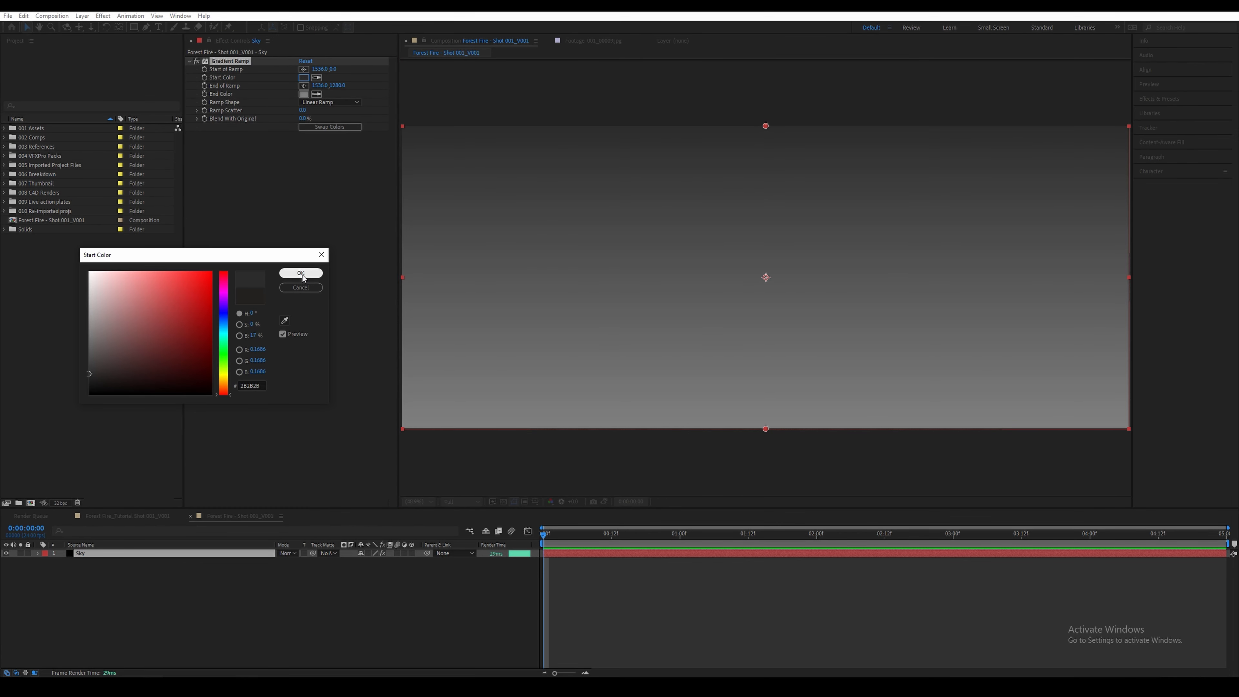
left_click(301, 273)
left_click(303, 93)
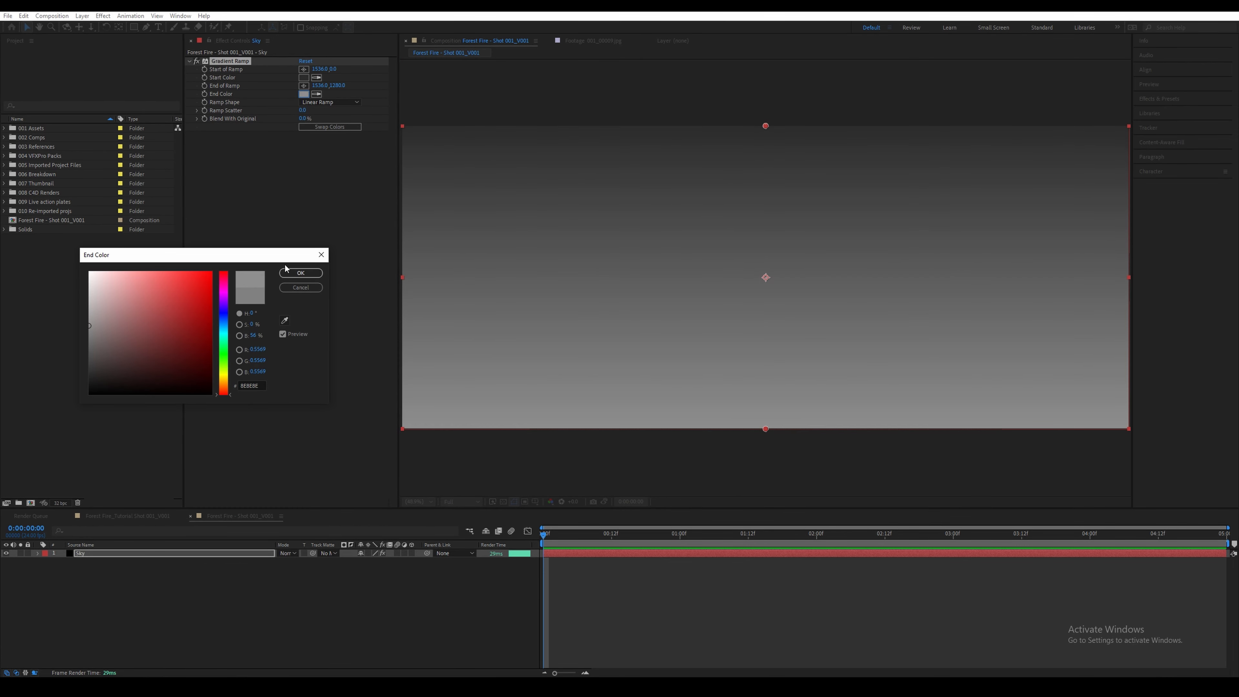
left_click(308, 274)
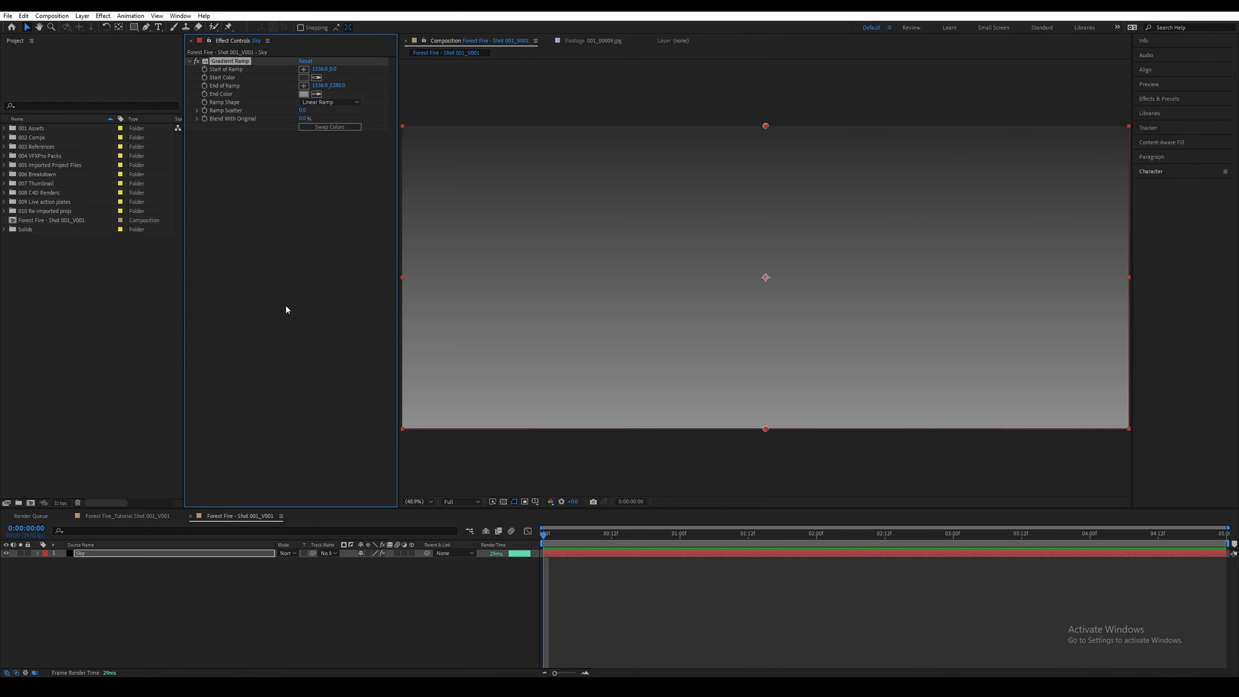
key("F2")
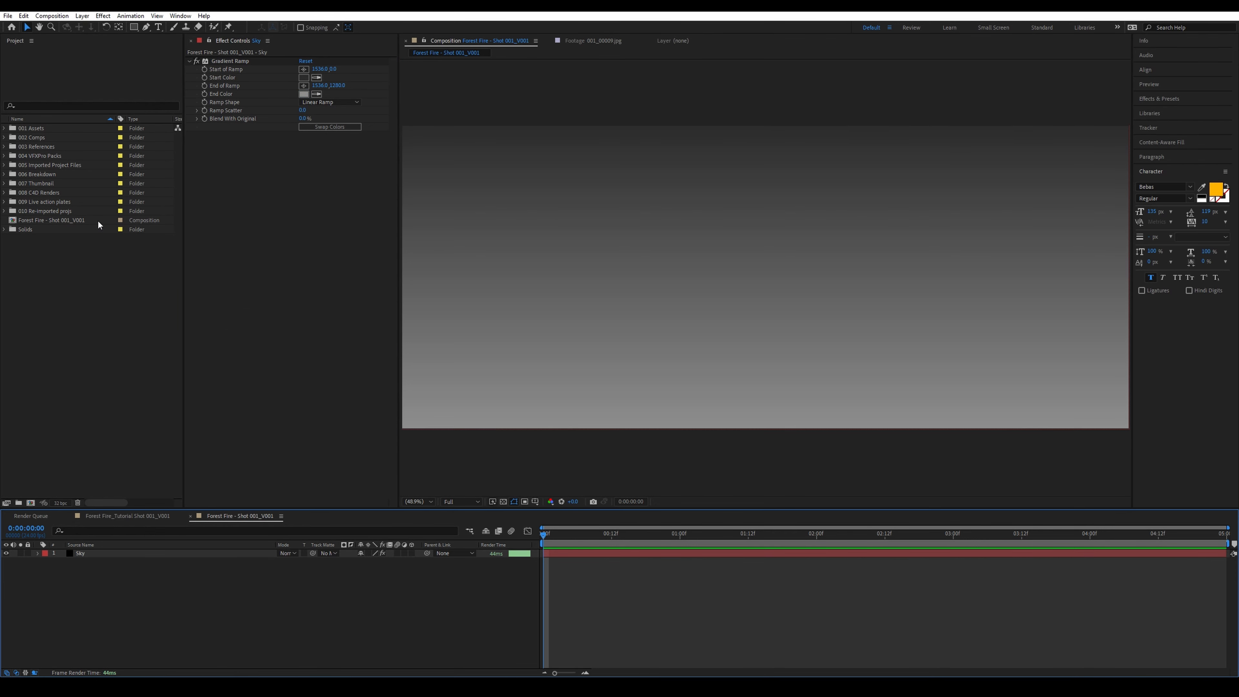
Step: Create a new composition from the misty forest photo in the 001 Assets folder
left_click(5, 129)
left_click(71, 147)
left_click_drag(72, 149, 30, 503)
Step: Resize the forest photo's composition to 3072 × 1280 px
key("ctrl+k")
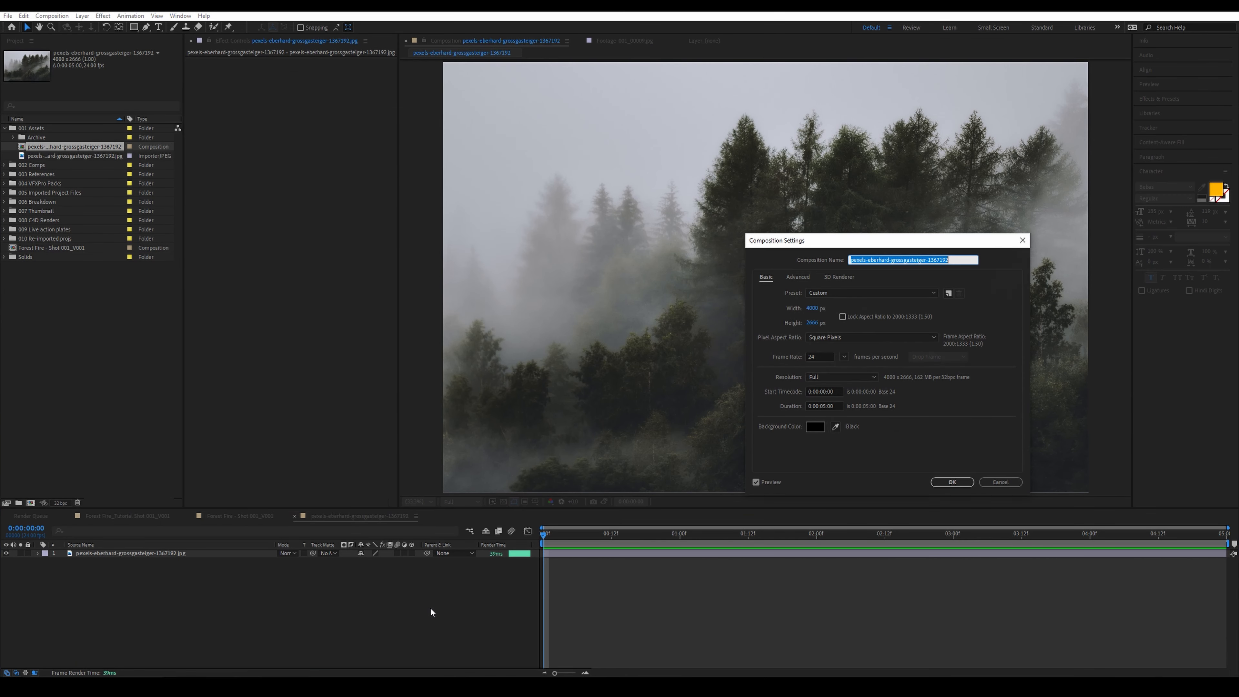
left_click(819, 308)
type("3072")
key("Tab")
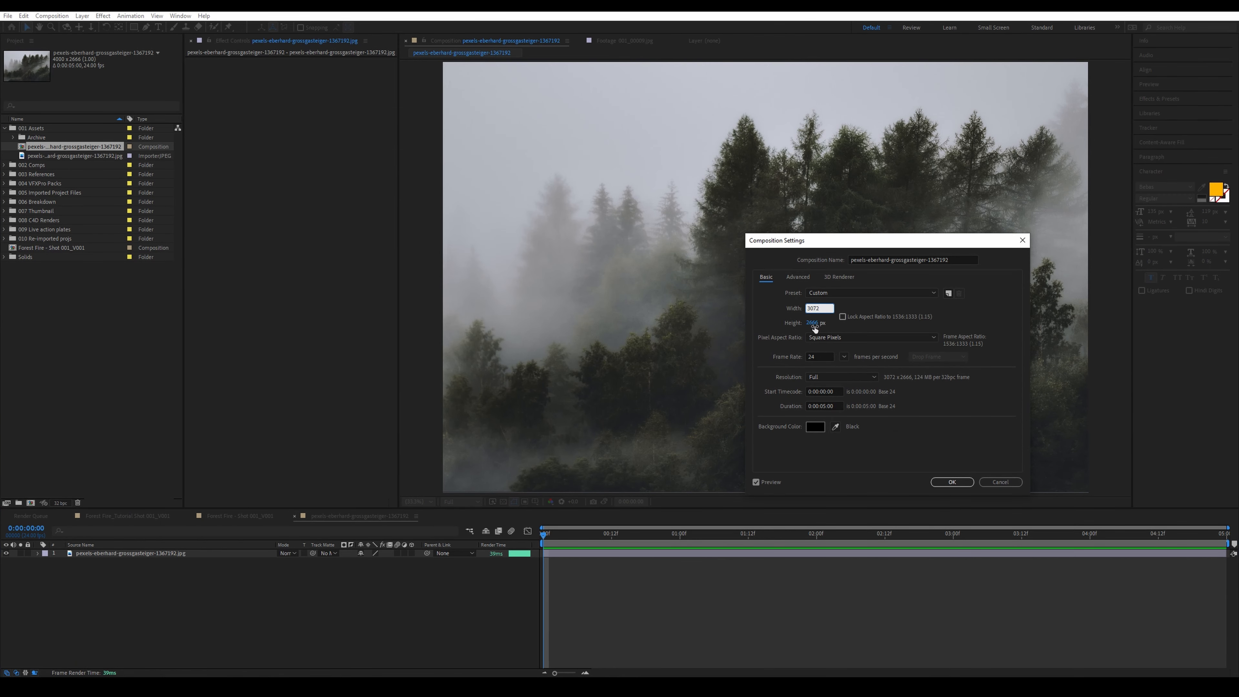
type("1280")
key("Return")
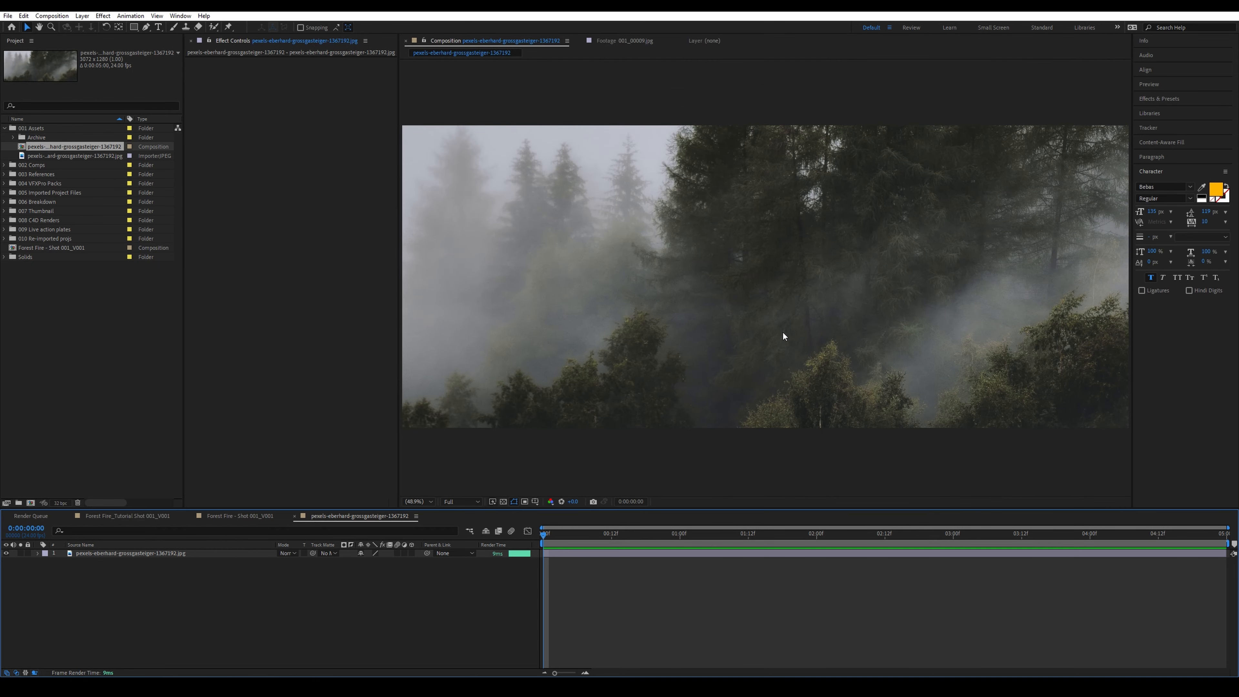
Step: Reposition the forest photo so the treetops and sky are in frame, and rename its composition Stock Image
left_click(783, 336)
key("comma")
key("comma")
left_click_drag(525, 277, 652, 313)
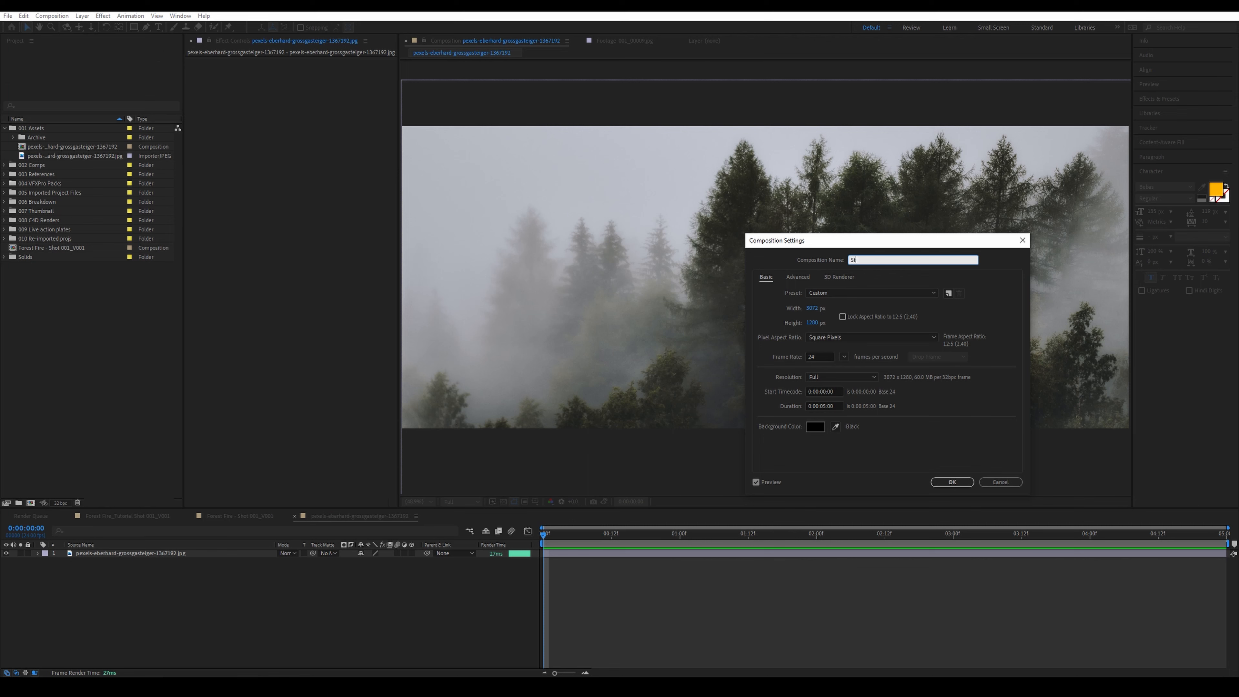
type("Stock Image")
key("Return")
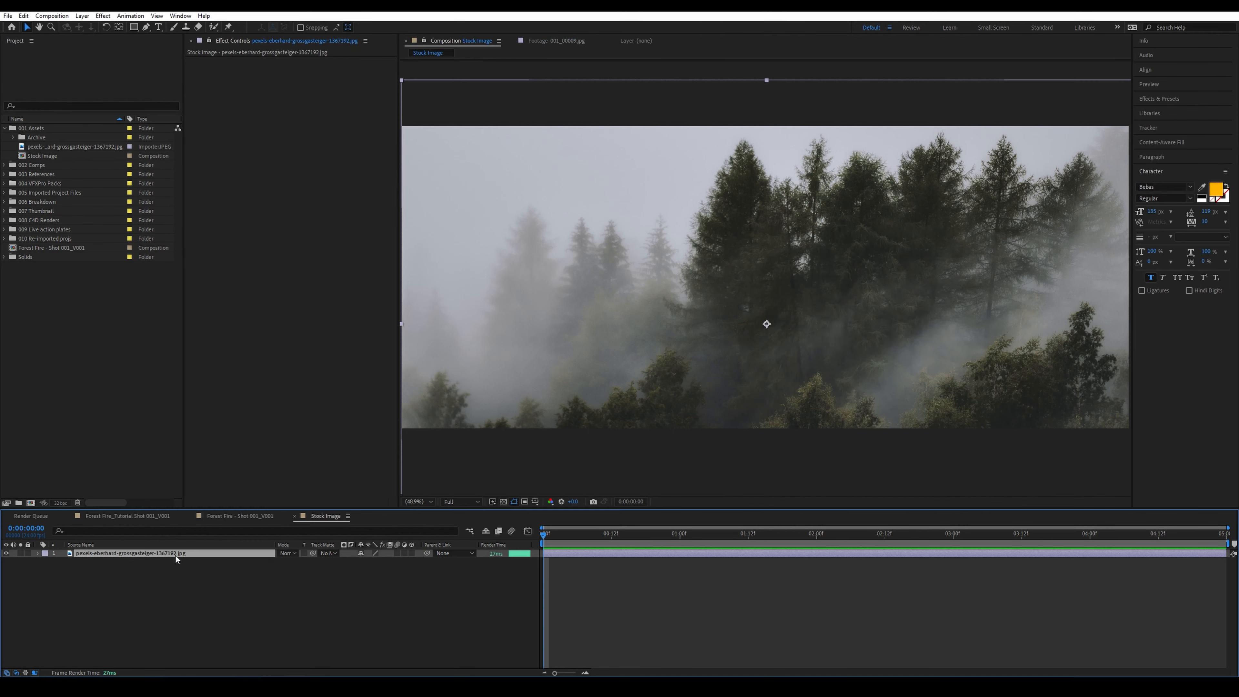
Step: Duplicate the forest photo layer and apply the Tint effect to the upper copy
key("ctrl+d")
key("ctrl+space")
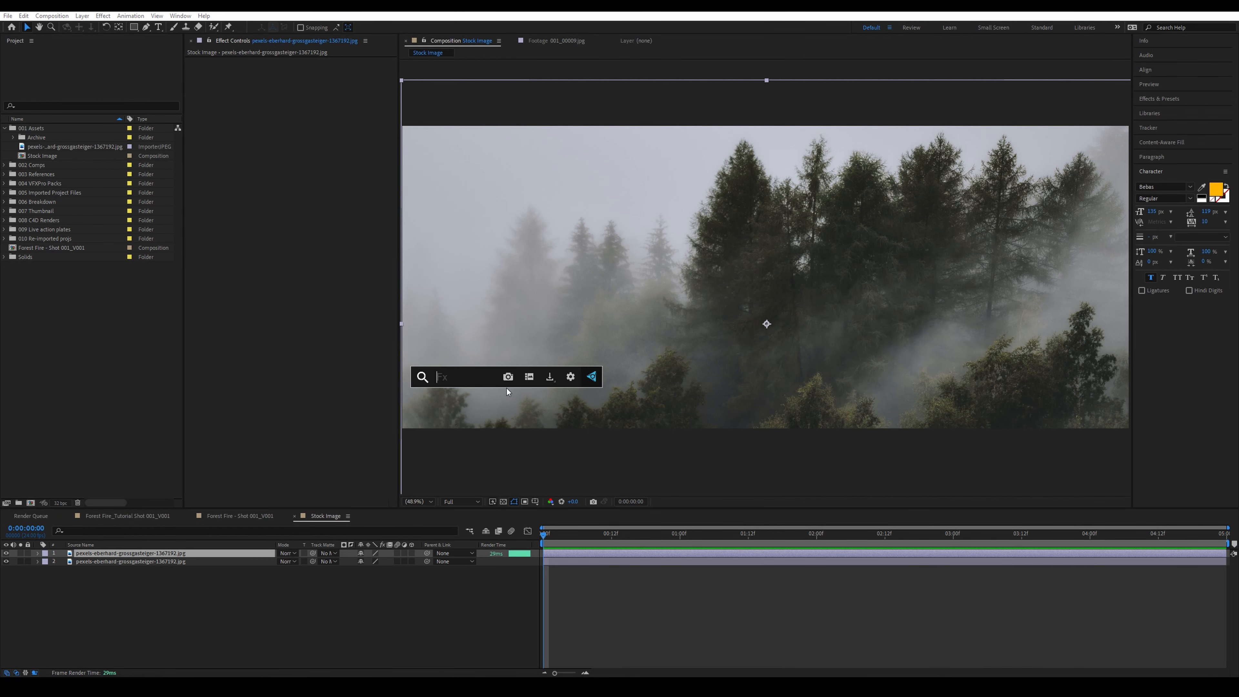
type("tint")
key("Return")
Step: Apply Levels to the tinted copy, raising Input Black to about 0.21 and lowering Input White to about 0.71
key("ctrl+space")
type("levels")
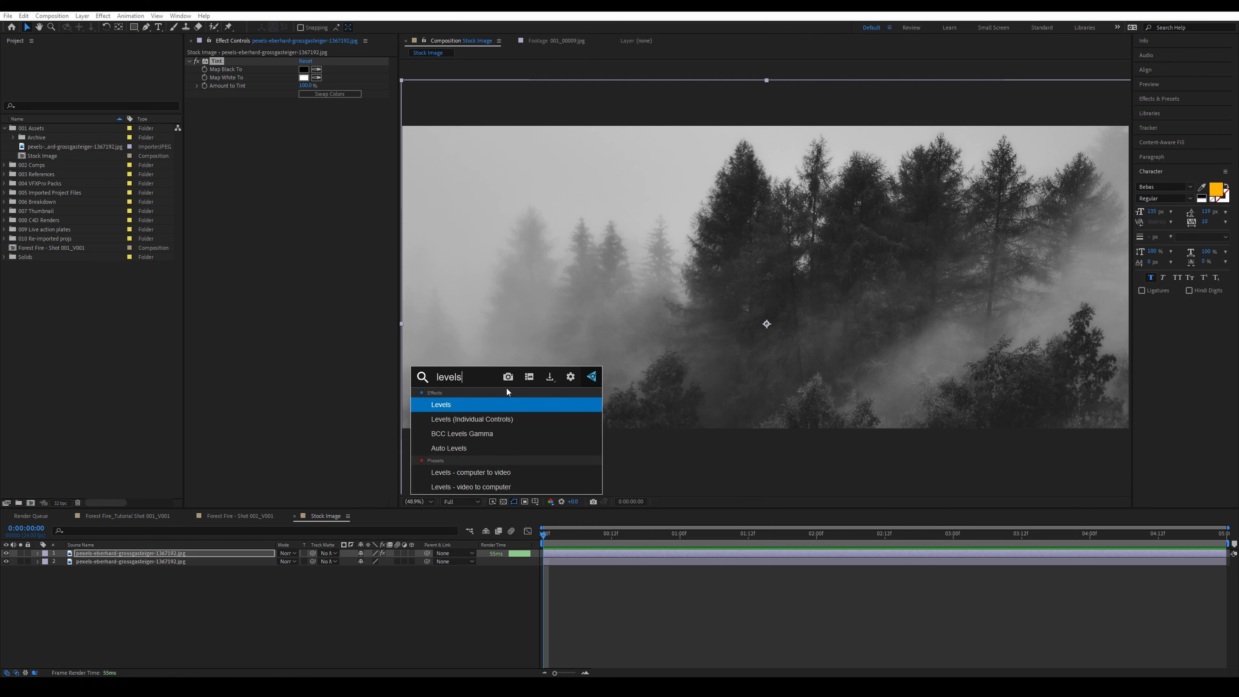
key("Return")
left_click_drag(215, 158, 238, 160)
left_click_drag(335, 157, 301, 158)
Step: Use the tinted copy as an inverted luma matte for the lower photo and pre-compose both layers as BG_PreComp_001
left_click(334, 562)
left_click(395, 586)
left_click(155, 553, "shift")
key("ctrl+shift+c")
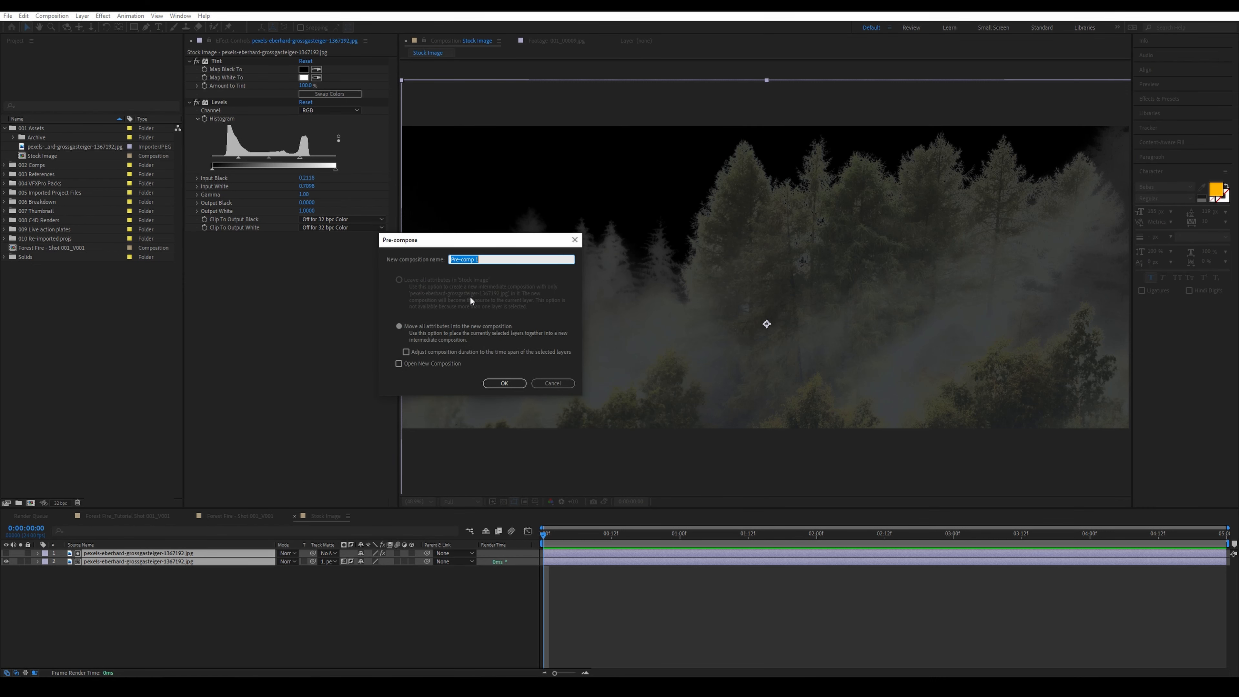
type("BG_PreCom")
key("Return")
Step: Copy the tinted matte layer from BG_PreComp_001 and paste it above the precomp in Stock Image
double_click(112, 552)
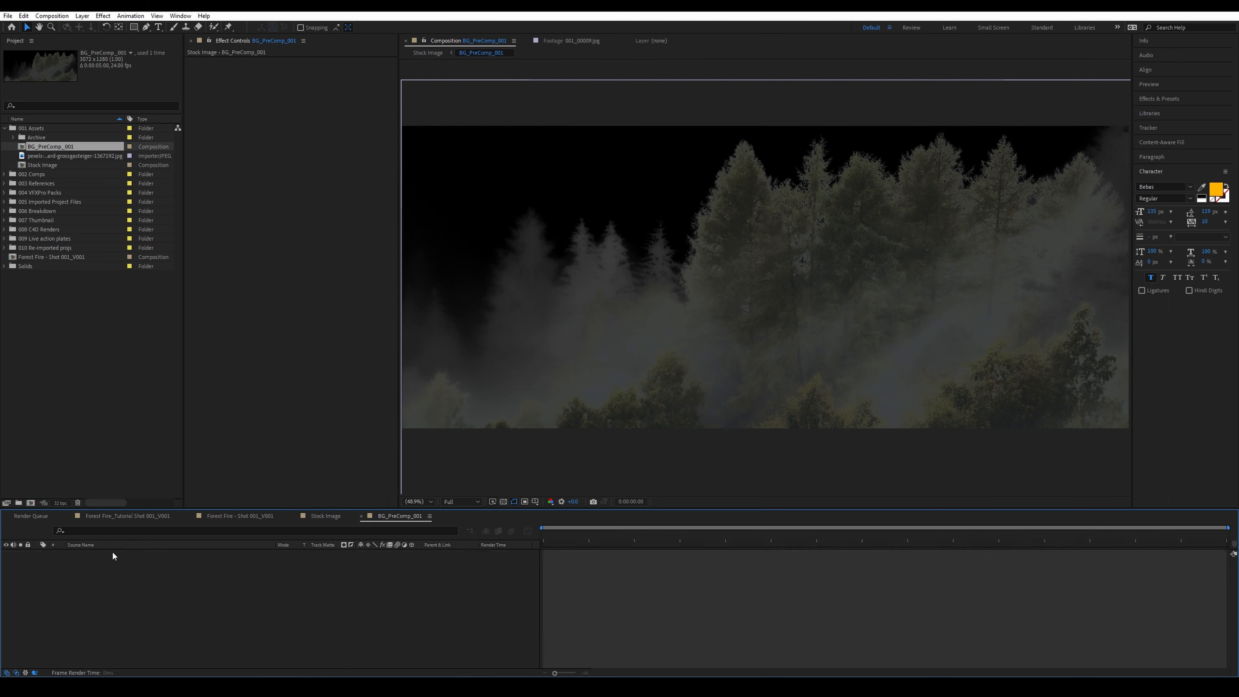
left_click(112, 552)
left_click(351, 516)
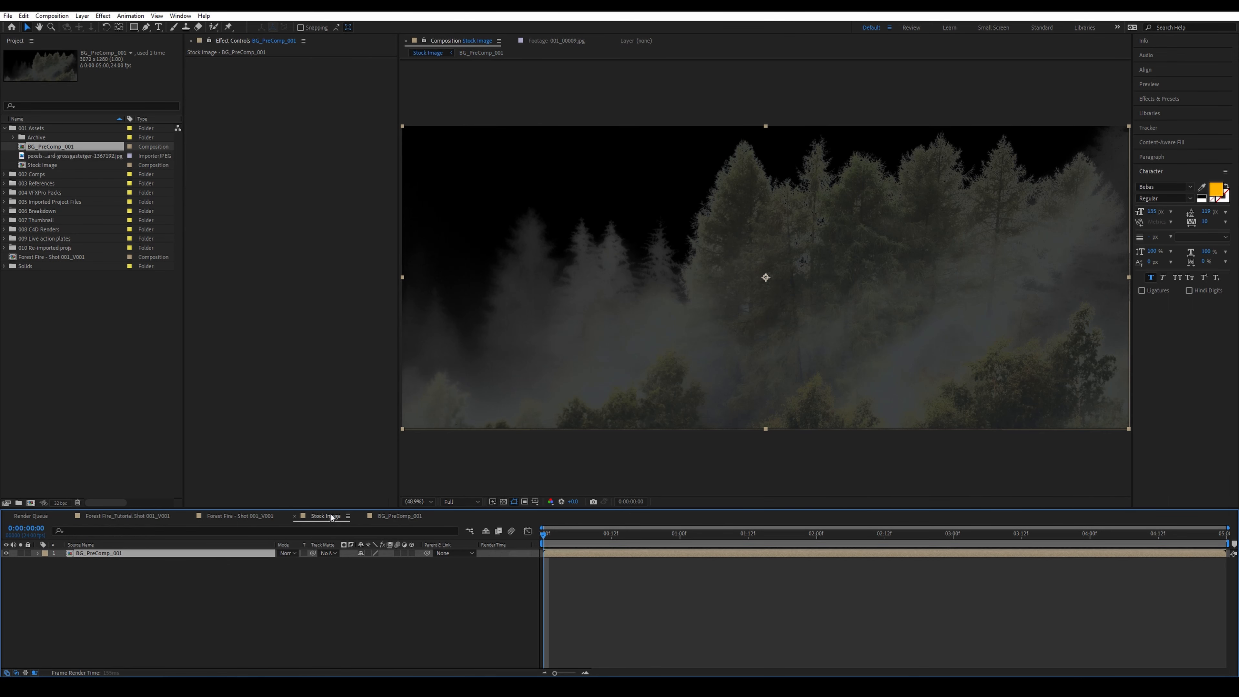
key("ctrl+v")
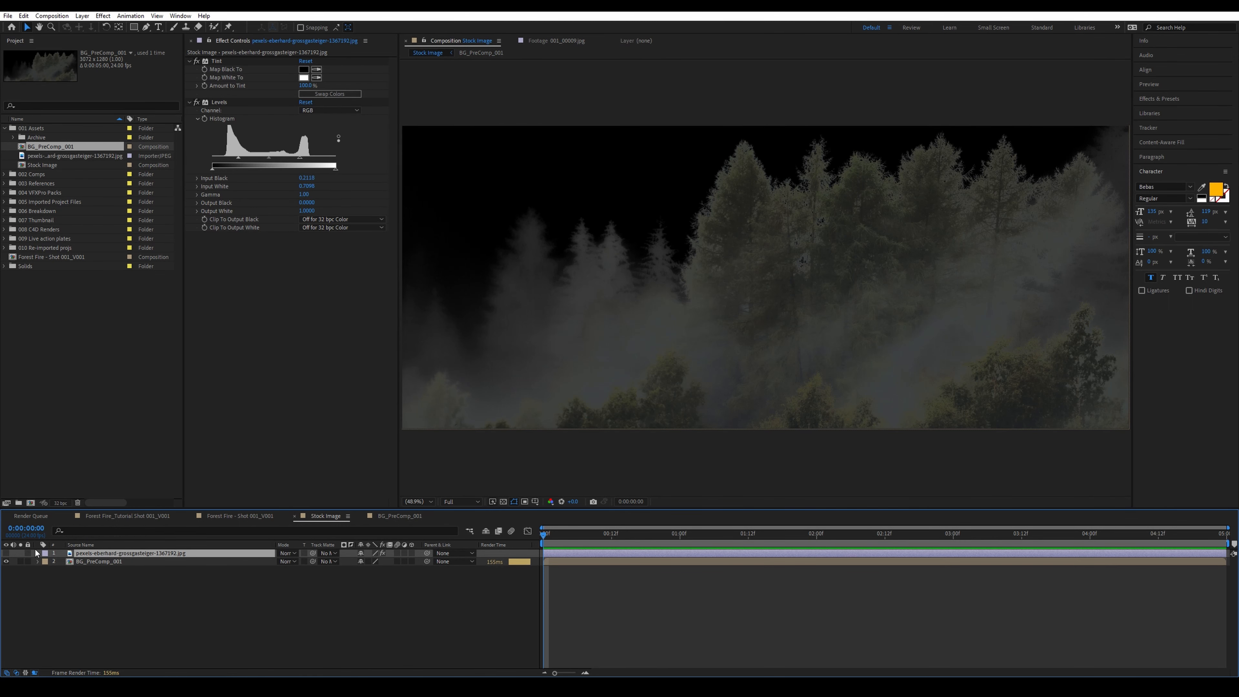
Step: Show the pasted matte layer and tighten its Levels to an Input Black of about 0.28 and Input White of about 0.45
left_click(6, 555)
left_click_drag(238, 157, 242, 157)
left_click_drag(298, 159, 268, 158)
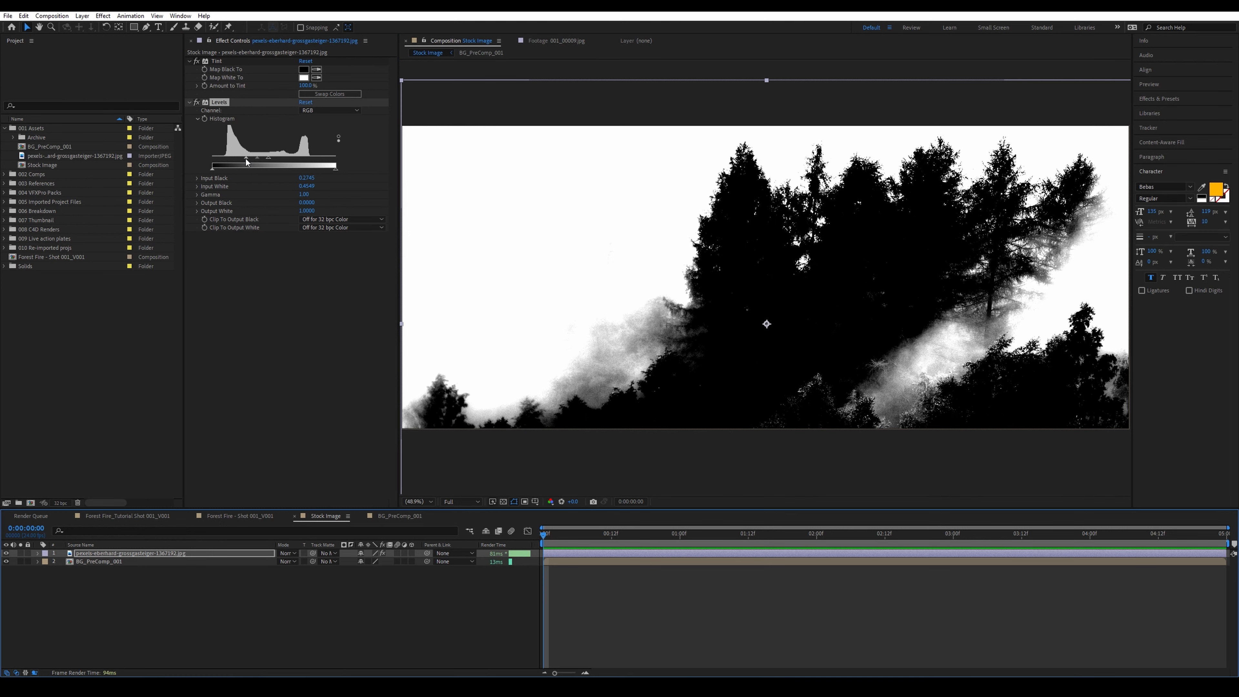
left_click(246, 159)
Step: Apply Fast Box Blur to the matte layer with a Blur Radius of 0.5
key("ctrl+space")
type("fast b")
key("Return")
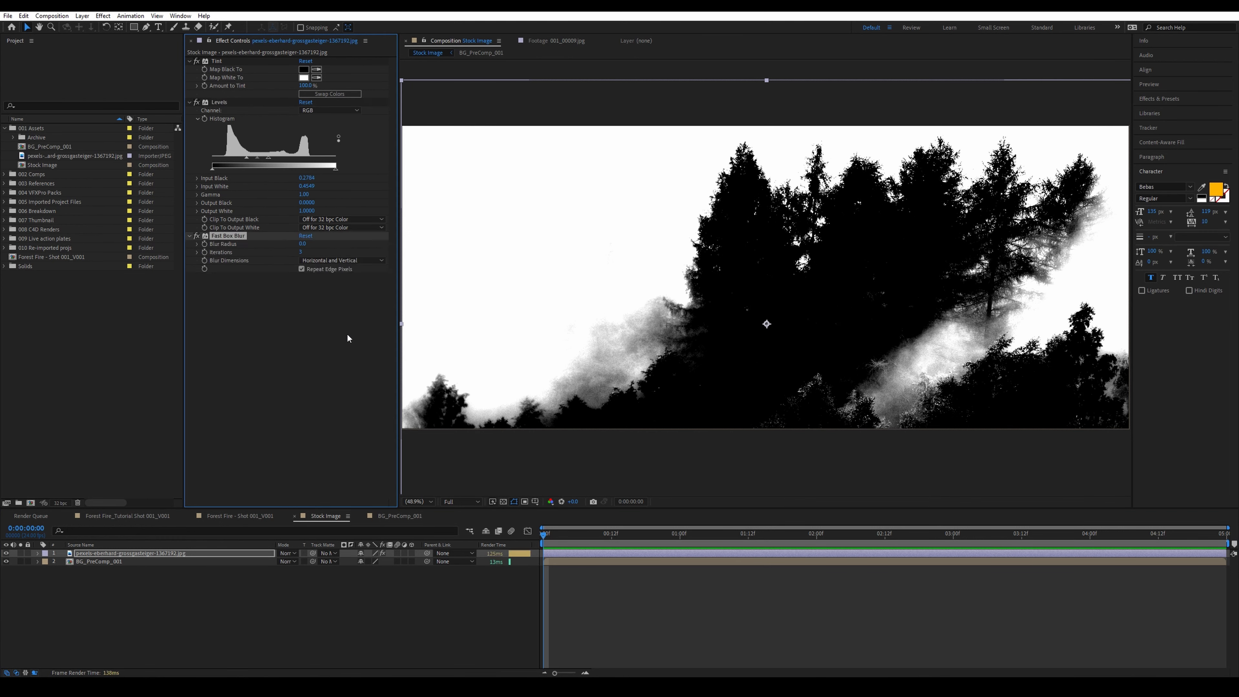
type(".5")
key("Return")
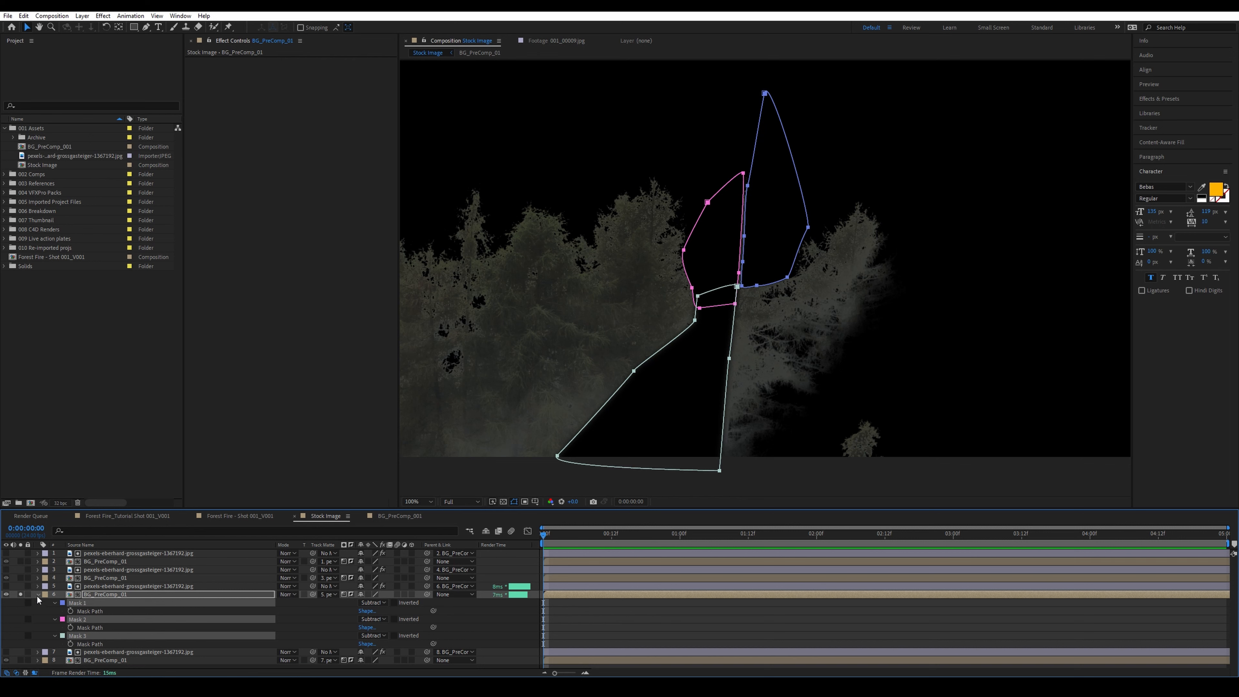
Step: Collapse layer 6's mask properties and solo layer 4 as well to examine its mask around the tree trunk
left_click(38, 594)
left_click(97, 610)
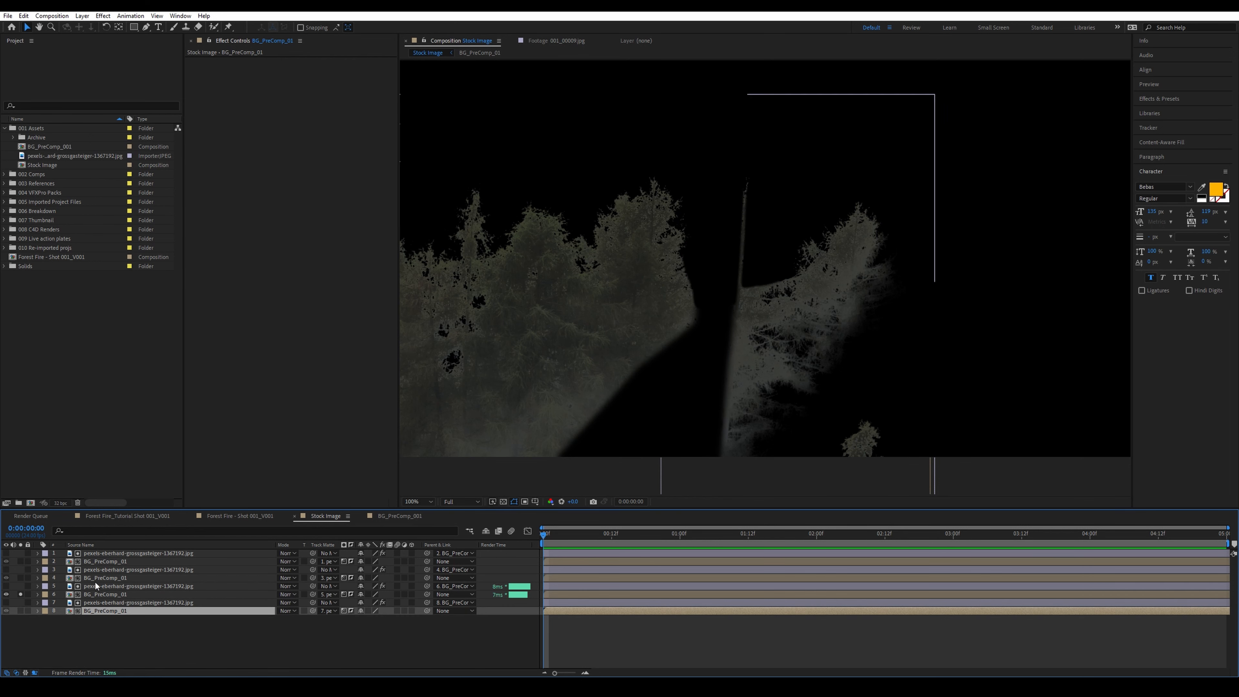
left_click(77, 577)
left_click(21, 577)
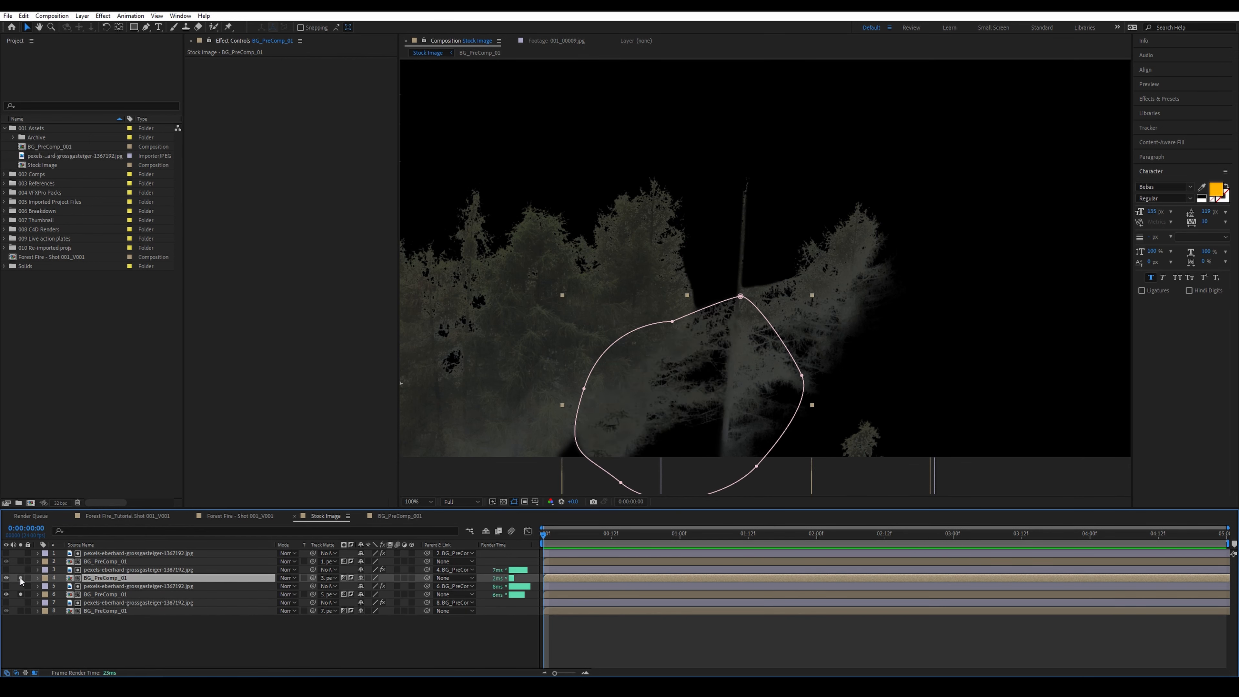
left_click_drag(608, 464, 656, 420)
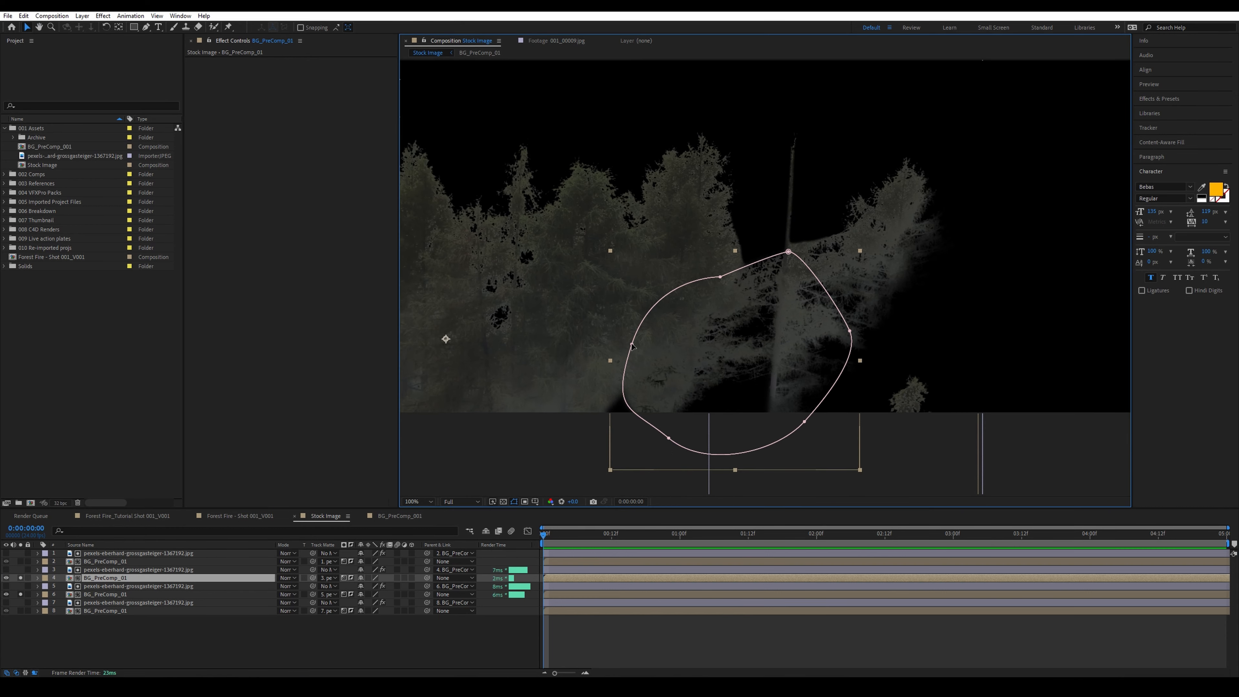
left_click_drag(631, 344, 596, 383)
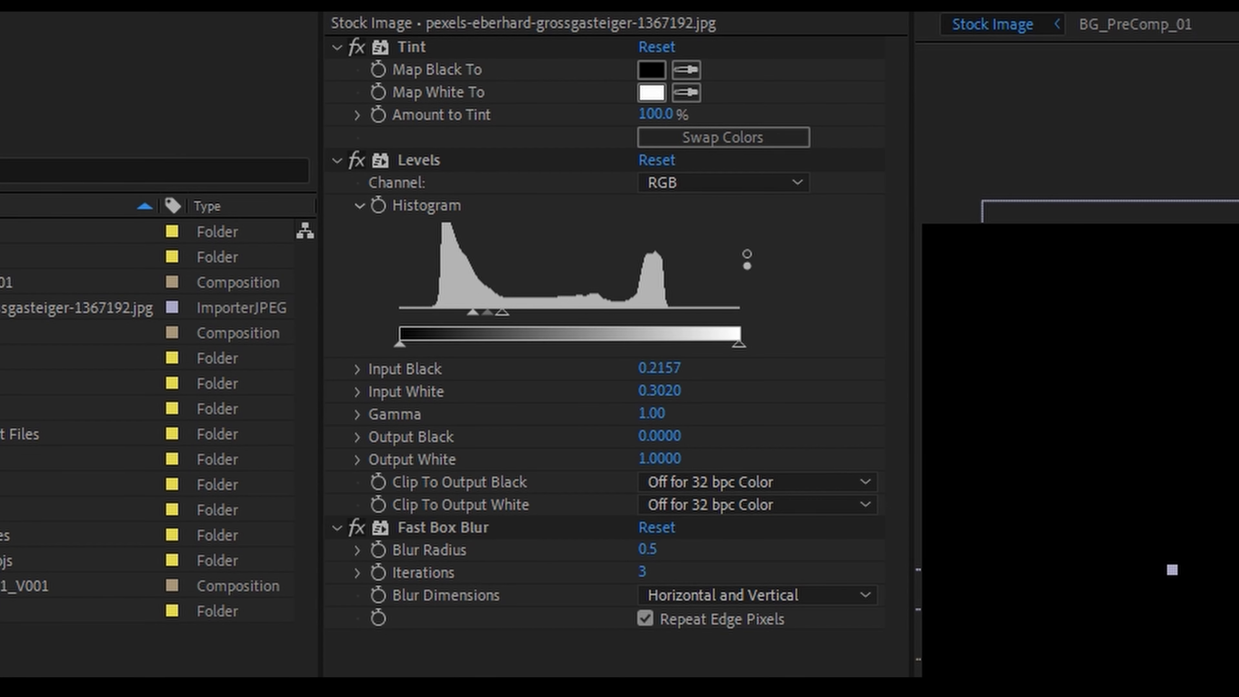
Step: Add the grassy hillside cabin photo as the lowest layer of the Stock Image composition and solo it
left_click(51, 165)
left_click_drag(63, 166, 92, 623)
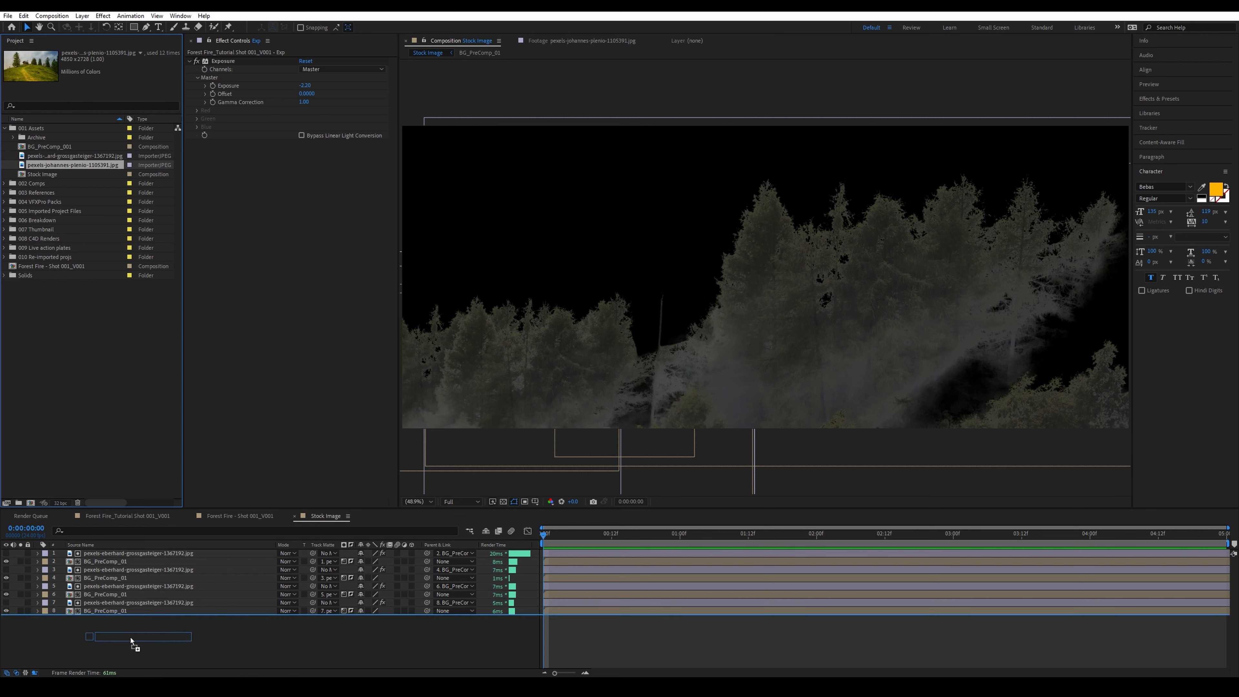
left_click(20, 619)
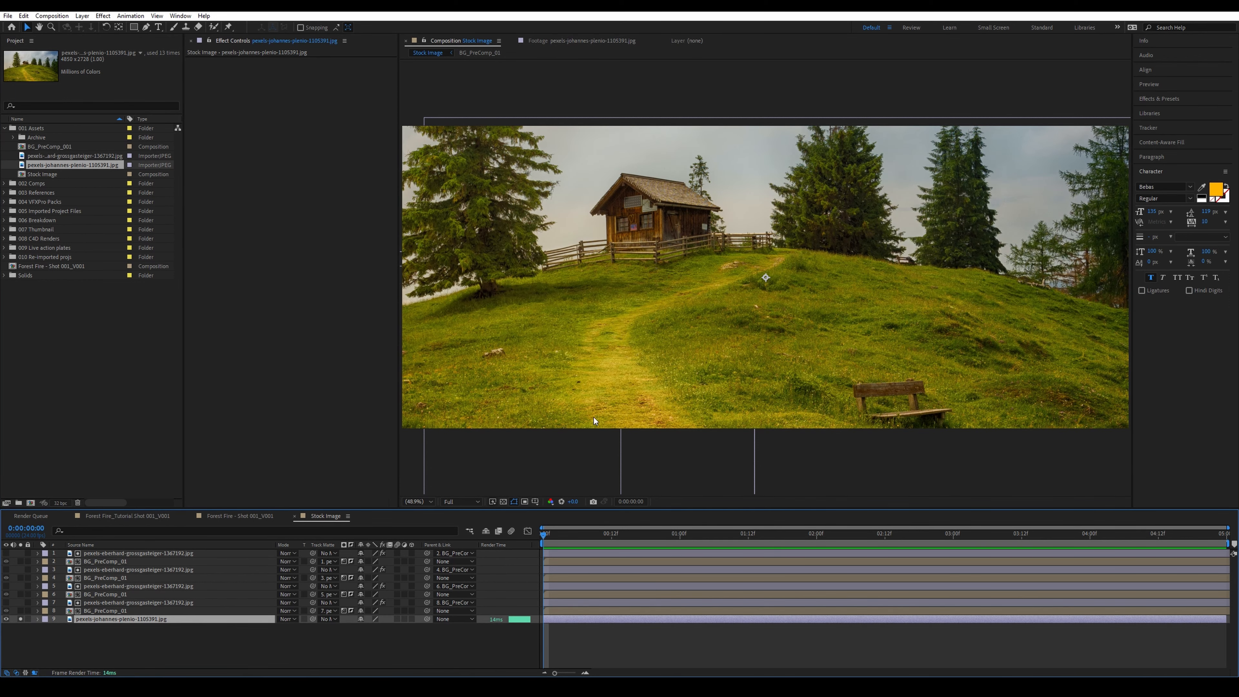
Step: Scale the hillside photo to about 25.7% and place it in the frame's lower-right corner at about 2494, 938
key("comma")
key("comma")
left_click_drag(644, 279, 674, 284)
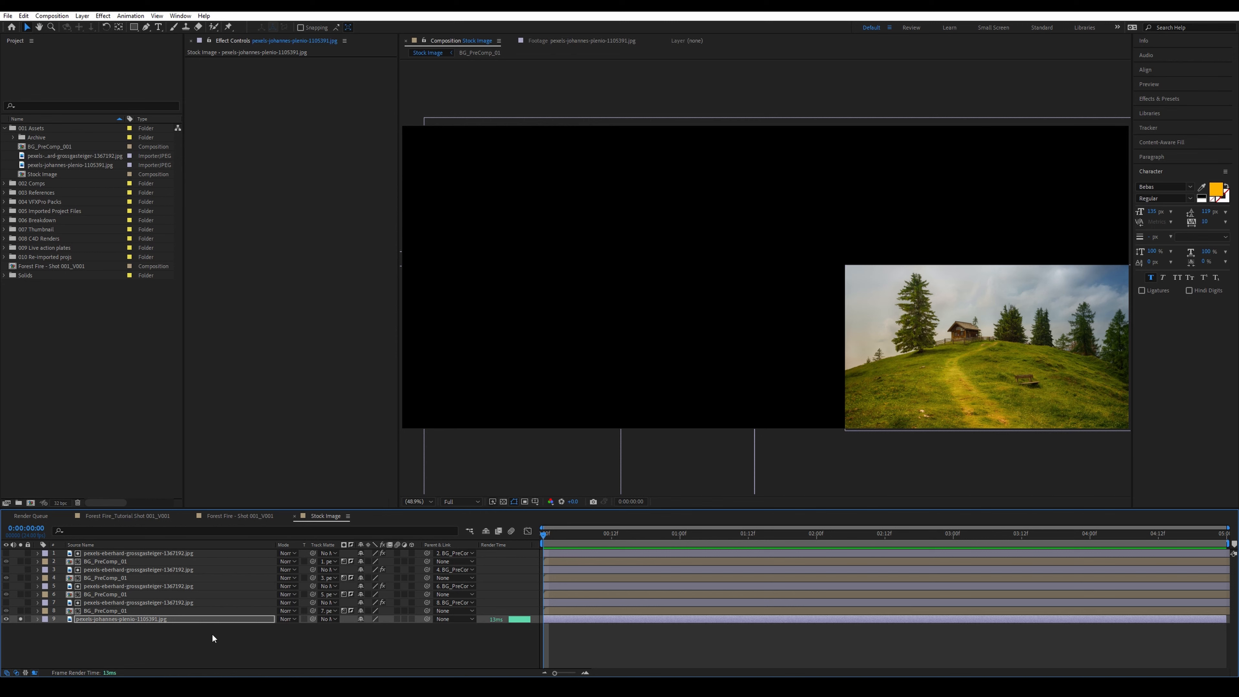
Step: Reveal the position, scale and rotation values of the hillside photo layer
left_click(158, 620)
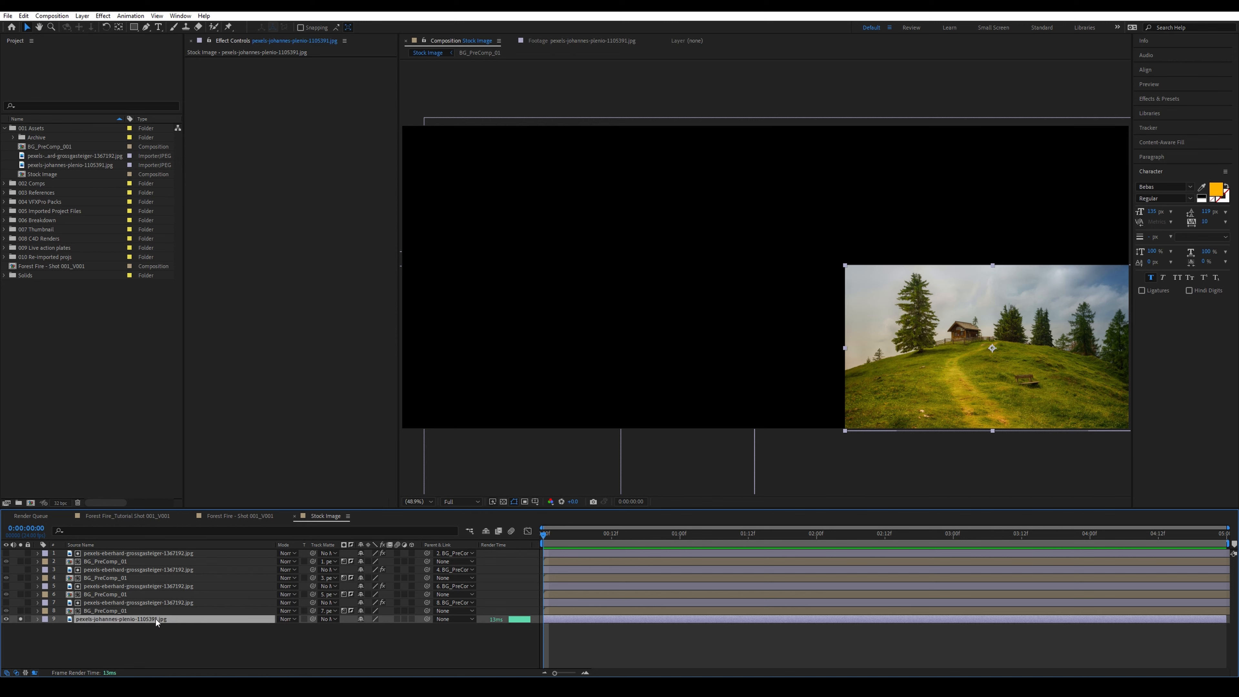
key("p")
key("shift+s")
key("shift+r")
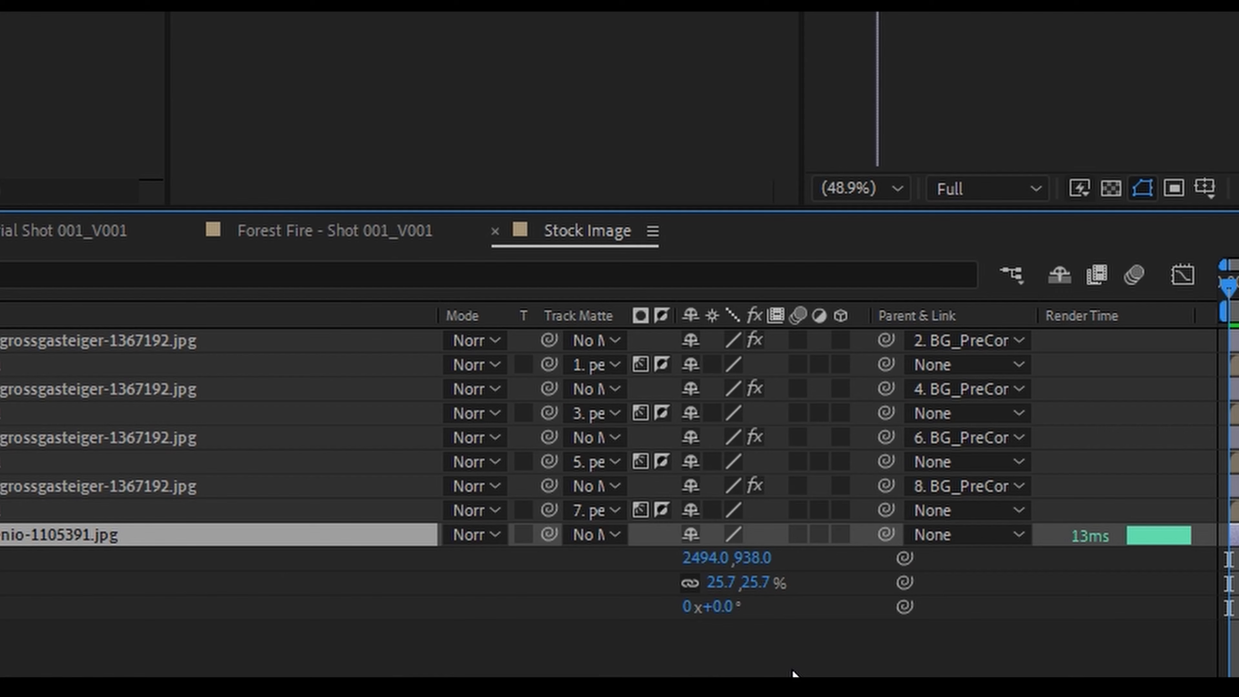
left_click(395, 663)
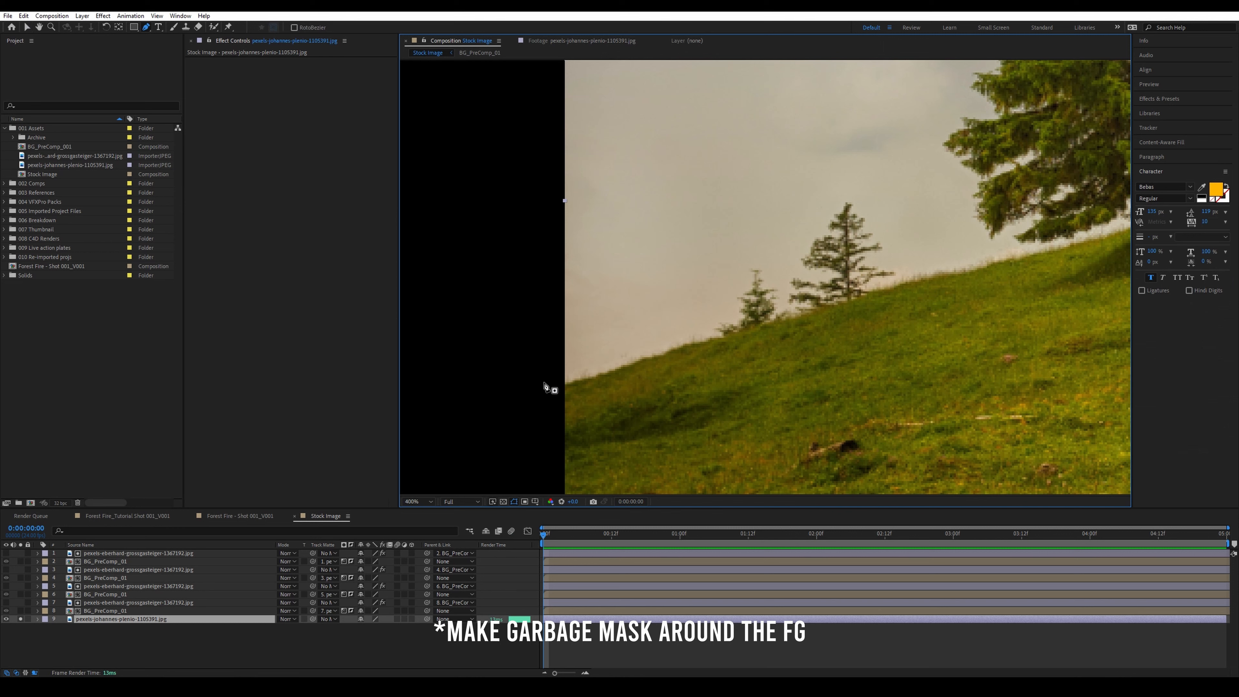
Step: Draw a garbage mask loosely around the hillside, trees and cabin of the hillside photo, and feather the mask edge
left_click(547, 382)
left_click(727, 306)
left_click_drag(744, 255, 754, 249)
left_click(778, 280)
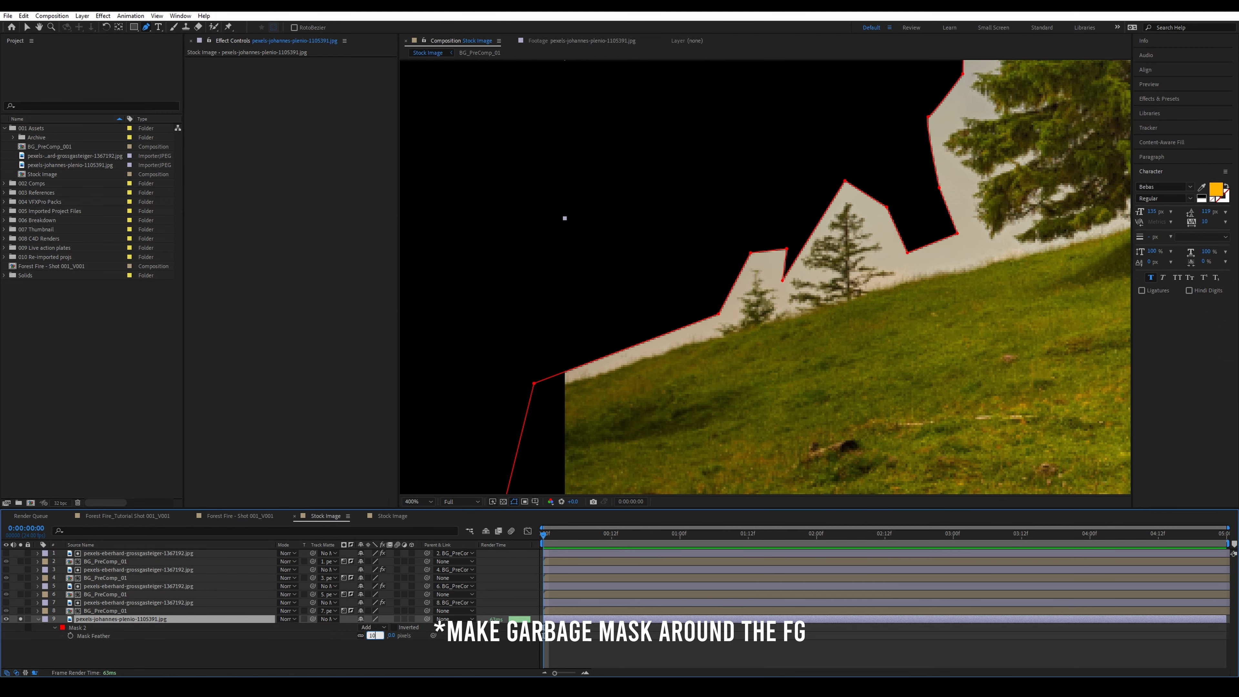
key("Return")
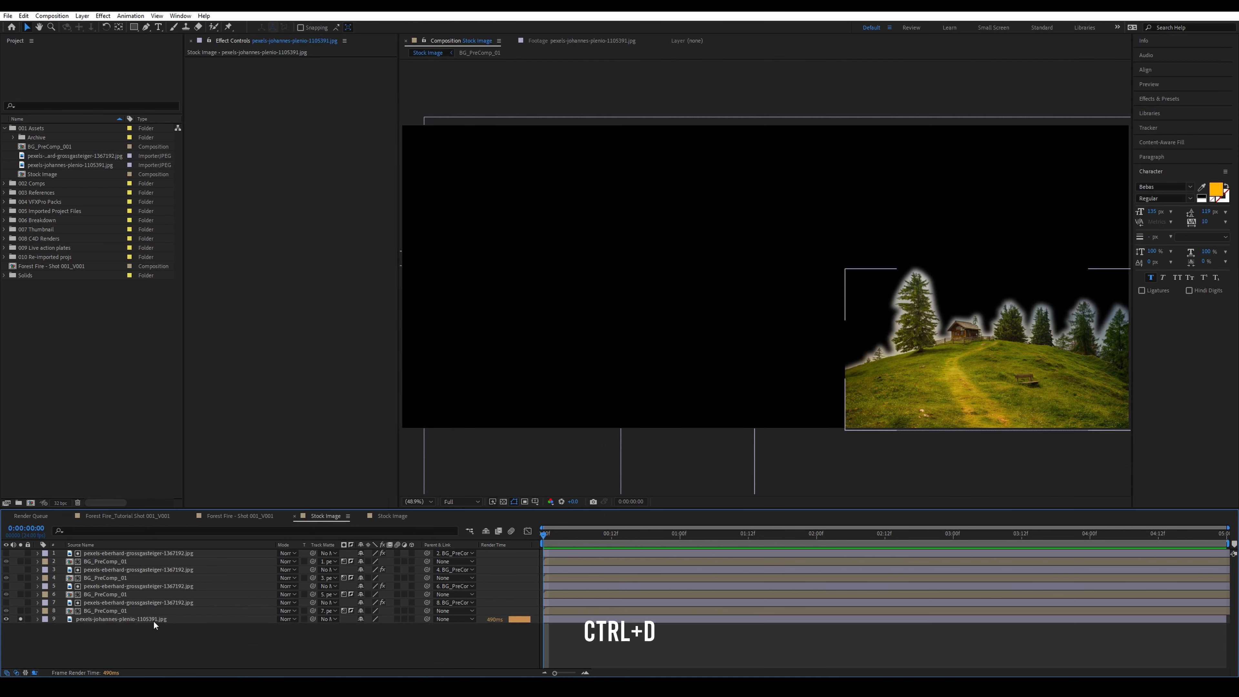
Step: Duplicate the masked hillside photo layer and apply the Tint effect to the upper copy
left_click(153, 619)
key("ctrl+d")
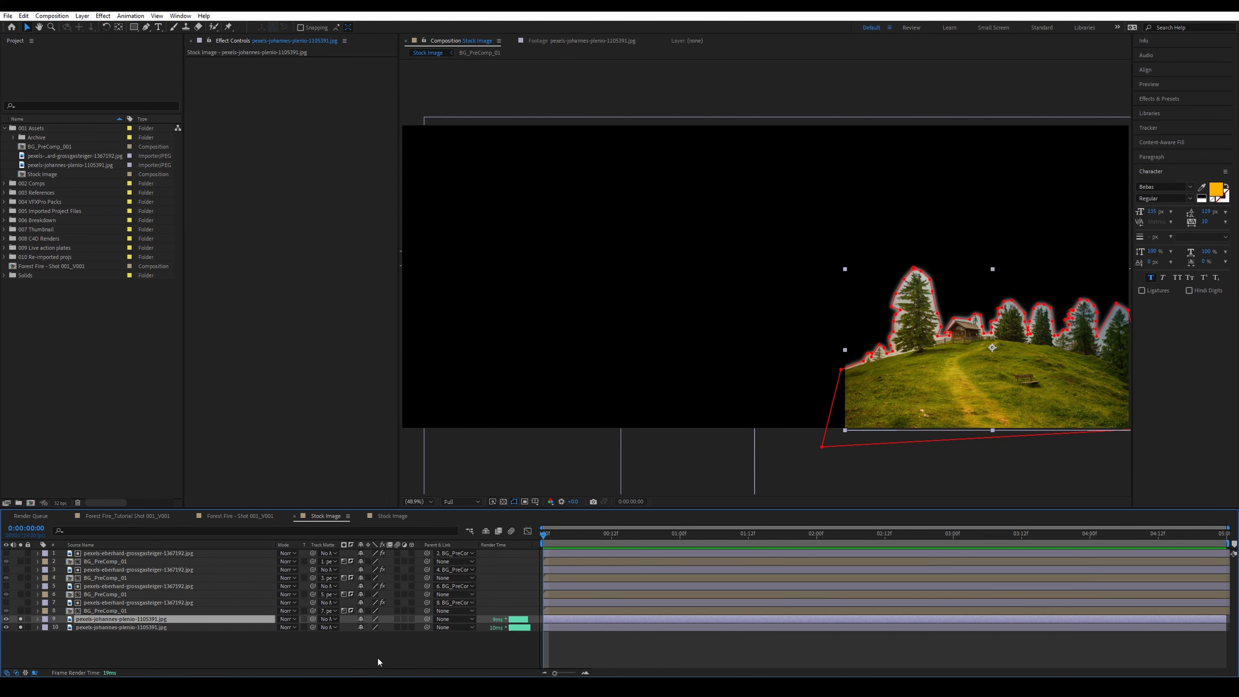
key("ctrl+space")
type("tint")
key("Return")
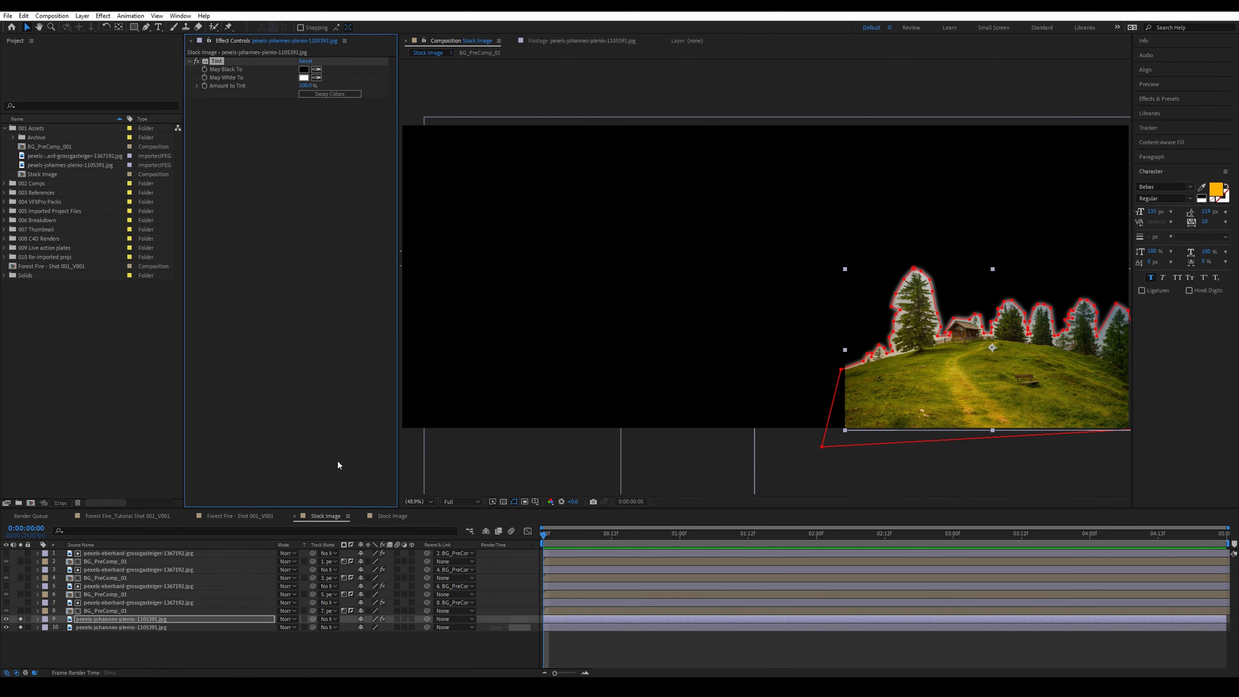
Step: Add Levels to the tinted copy with input black 0.4745 and input white 0.5725 for a high-contrast matte
key("ctrl+space")
type("level")
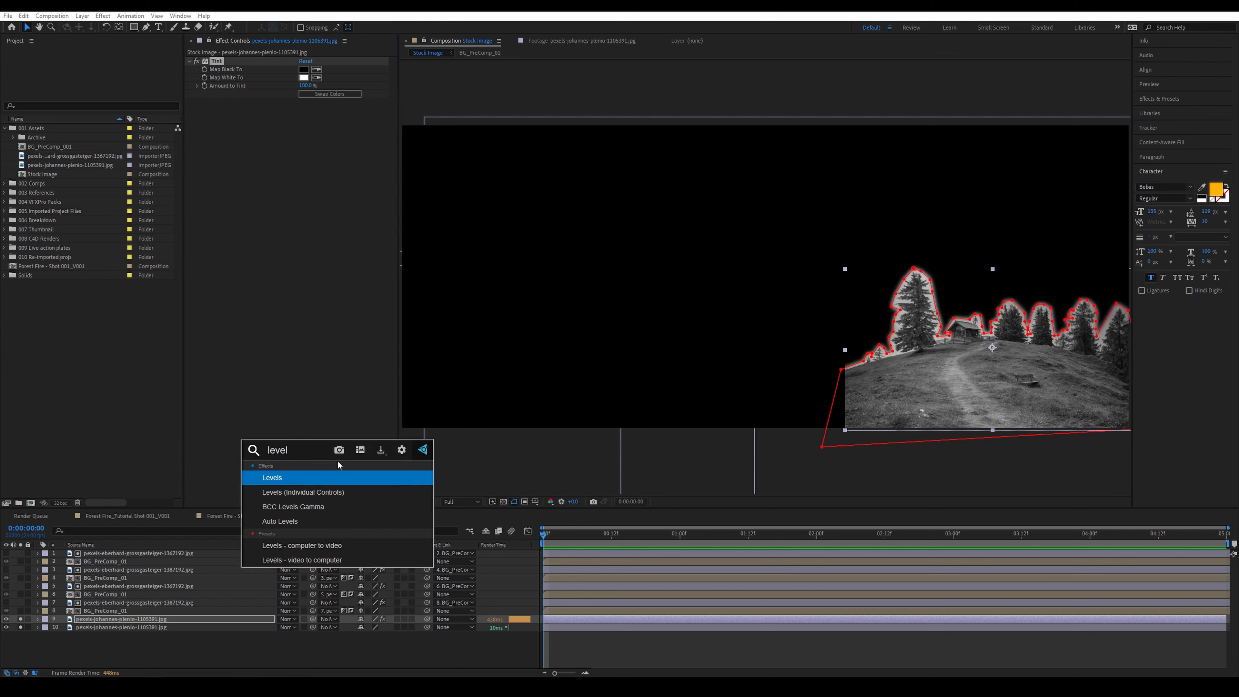
key("Return")
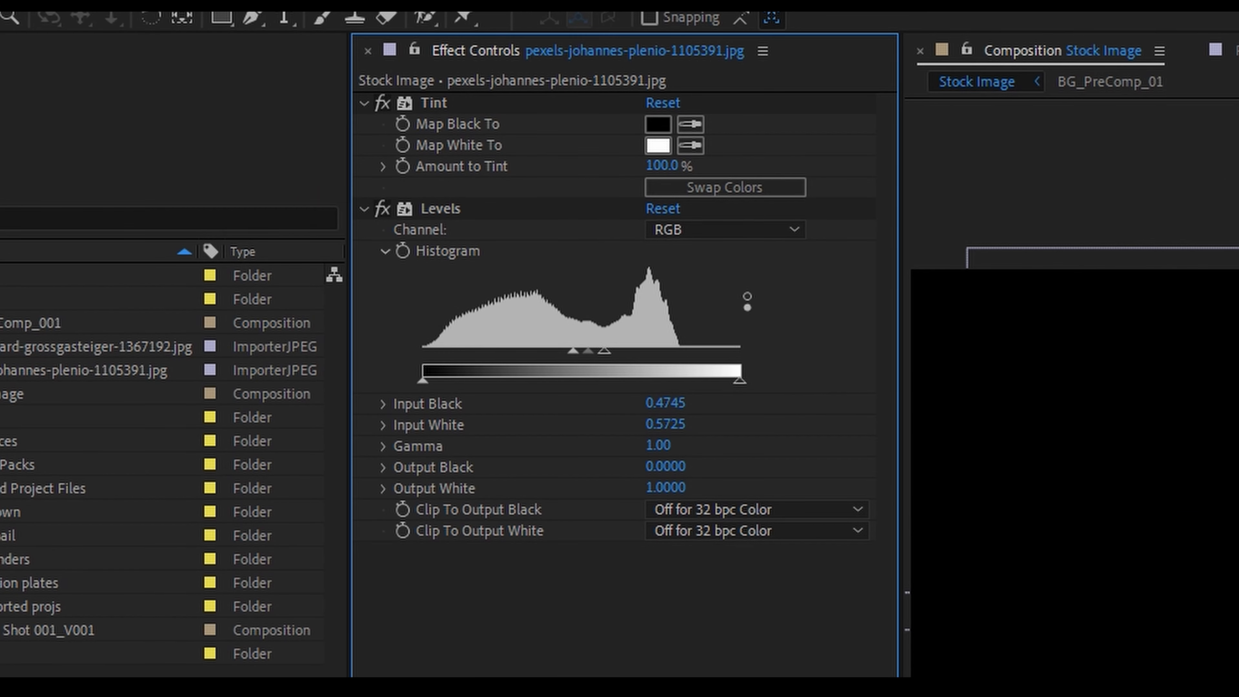
Step: Set the high-contrast copy as the inverted luma track matte of the lower hillside photo layer
left_click_drag(312, 627, 185, 618)
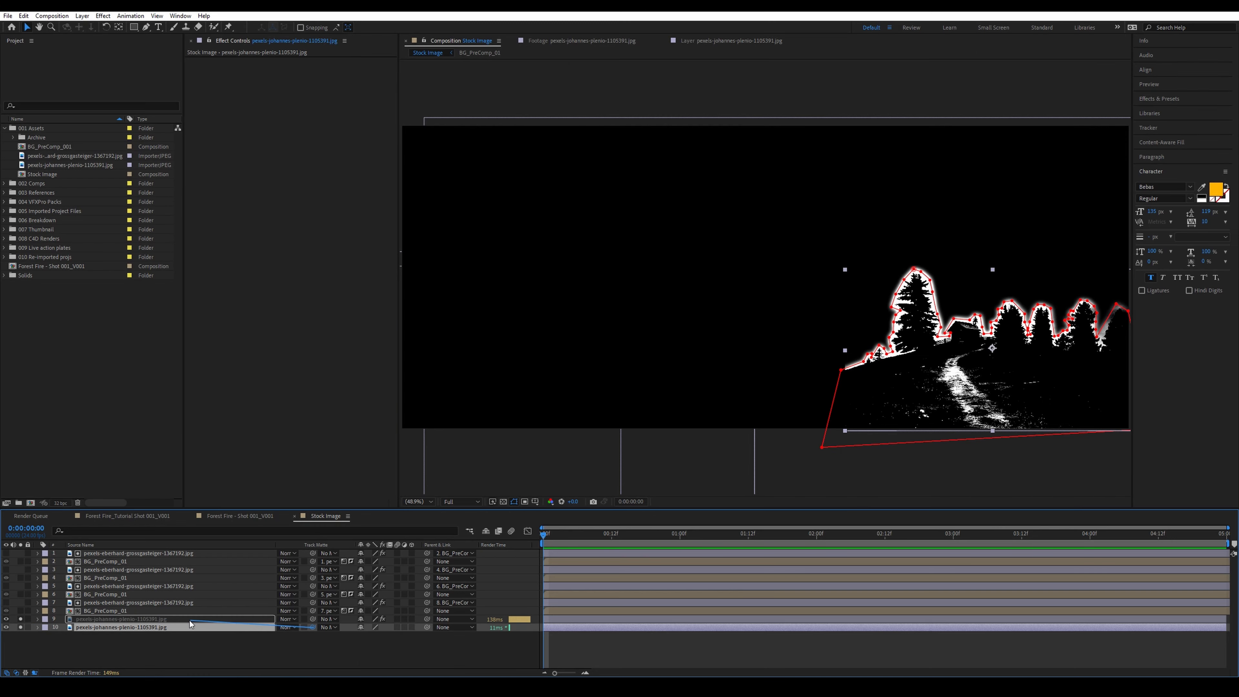
left_click(344, 628)
left_click(350, 628)
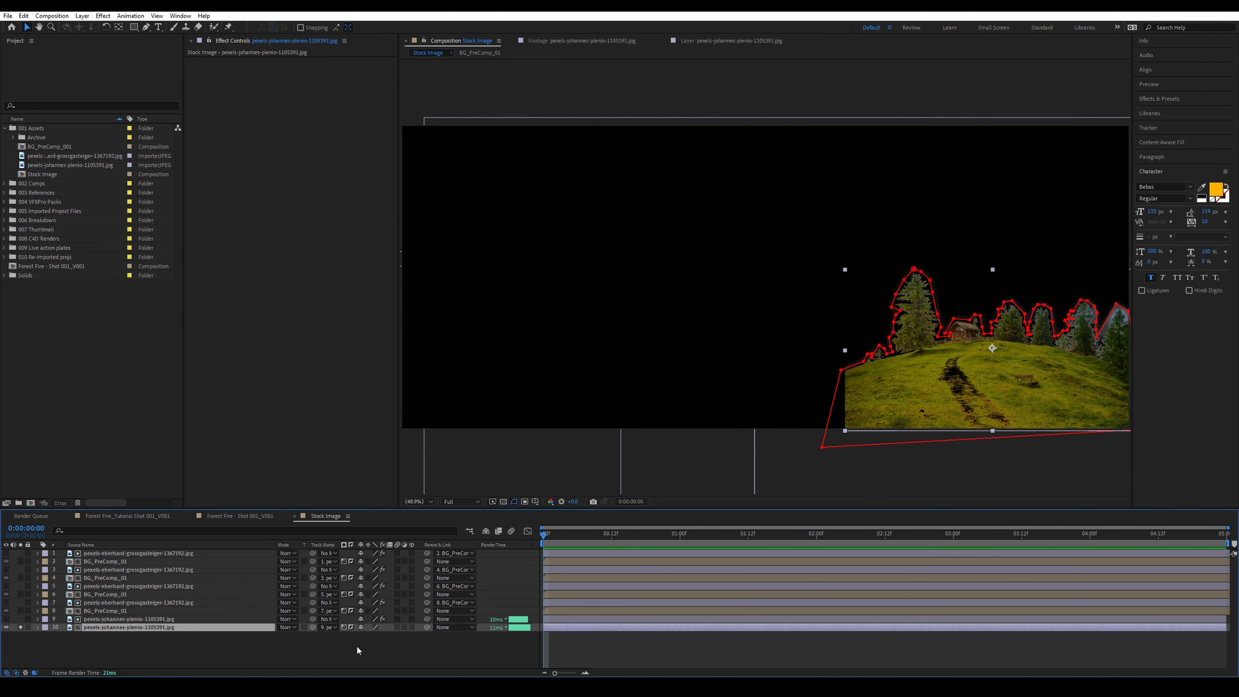
left_click(356, 646)
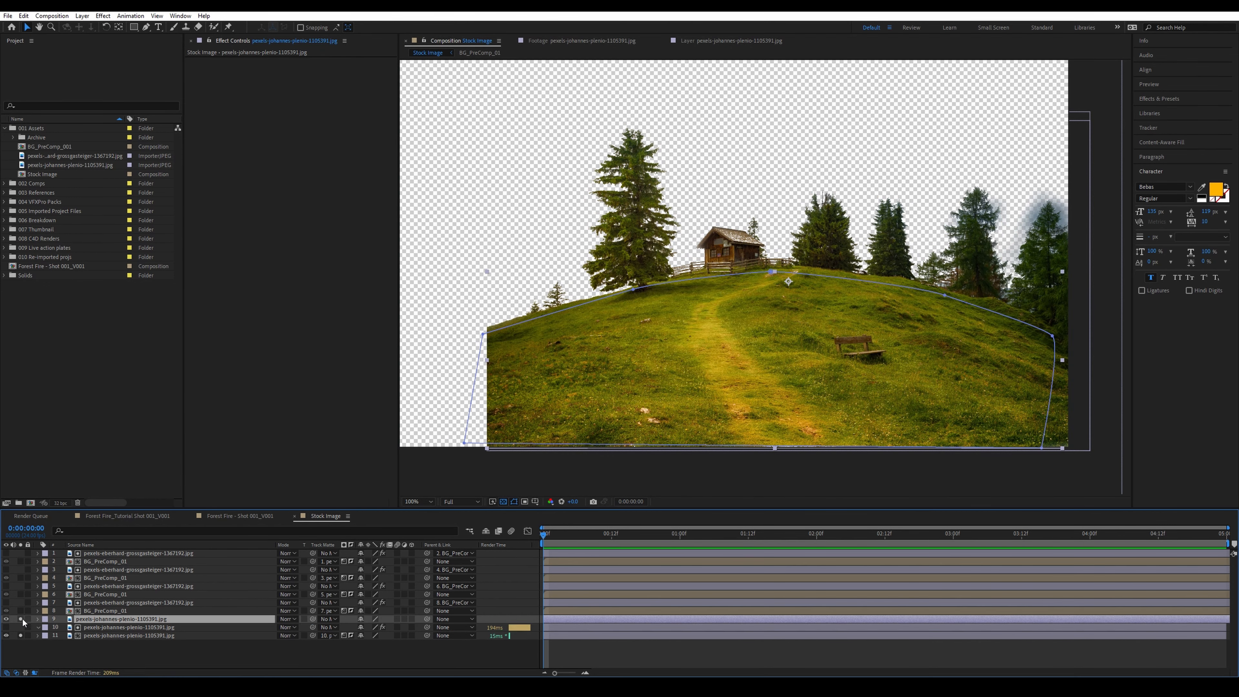
Step: Adjust the hilltop mask point on the unmatted hillside copy so the mask follows the crest below the cabin fence
left_click_drag(775, 271, 796, 267)
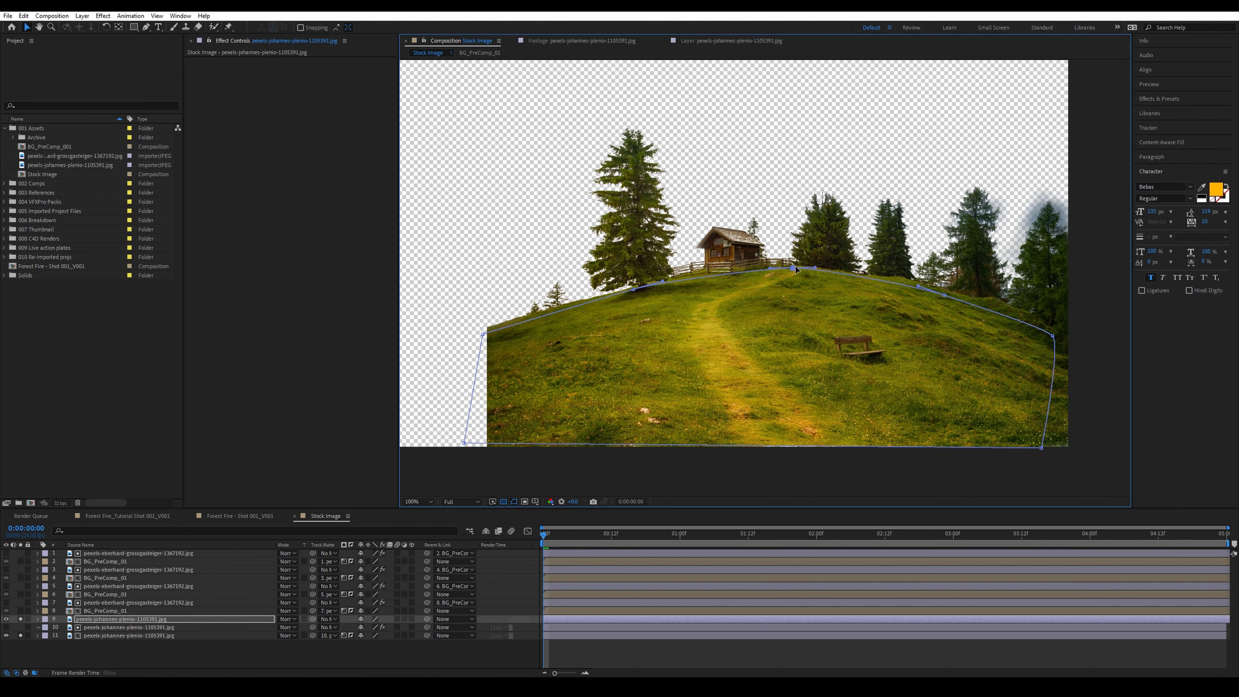
left_click(460, 655)
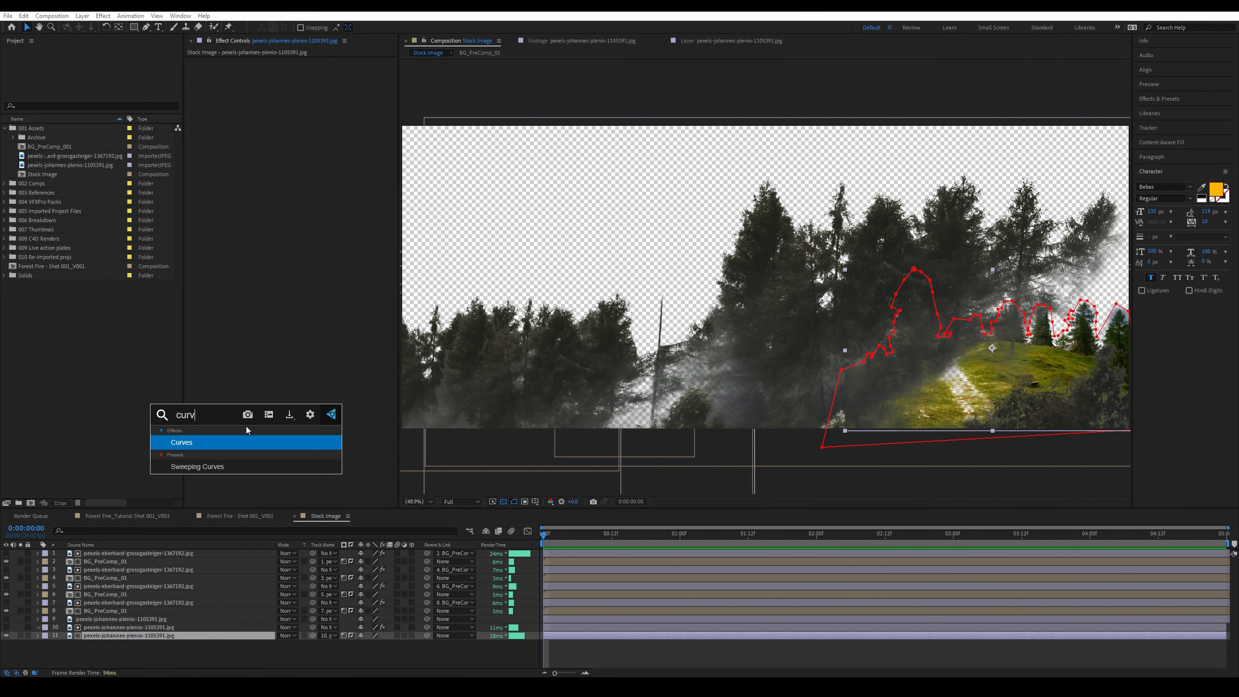
Step: Darken the matted hillside photo with Curves and add Hue/Saturation with master saturation set to -75
key("Return")
left_click_drag(251, 174, 248, 198)
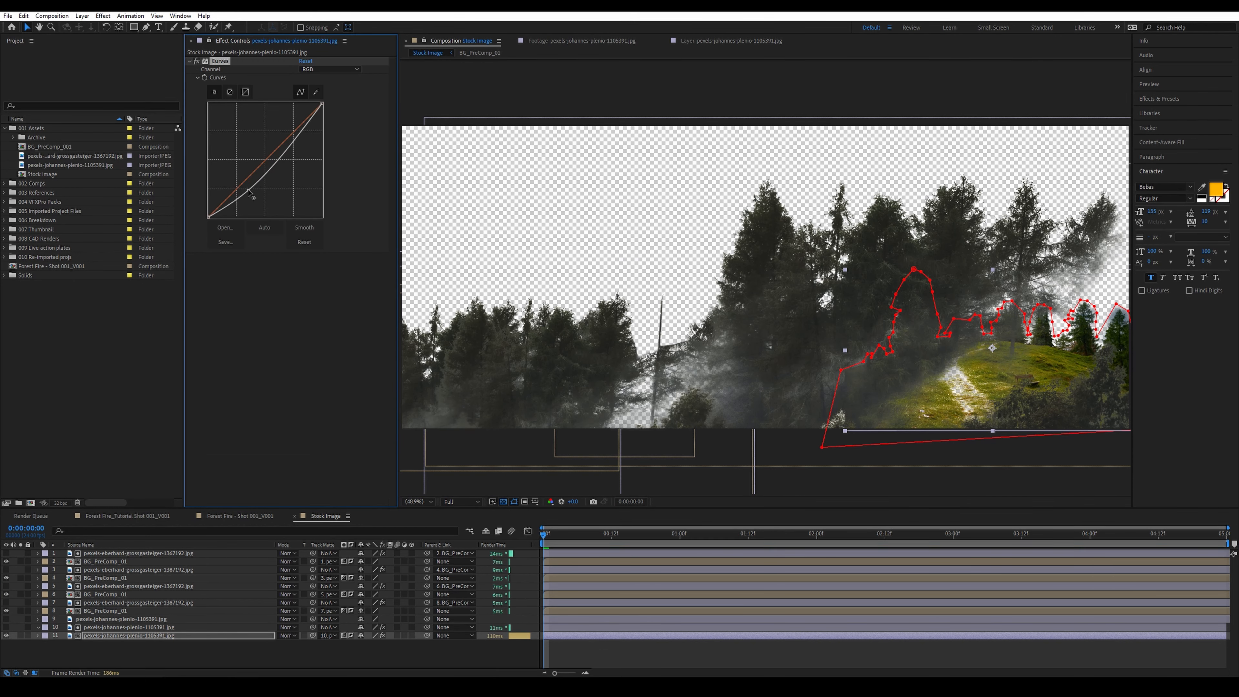
key("ctrl+space")
type("hue")
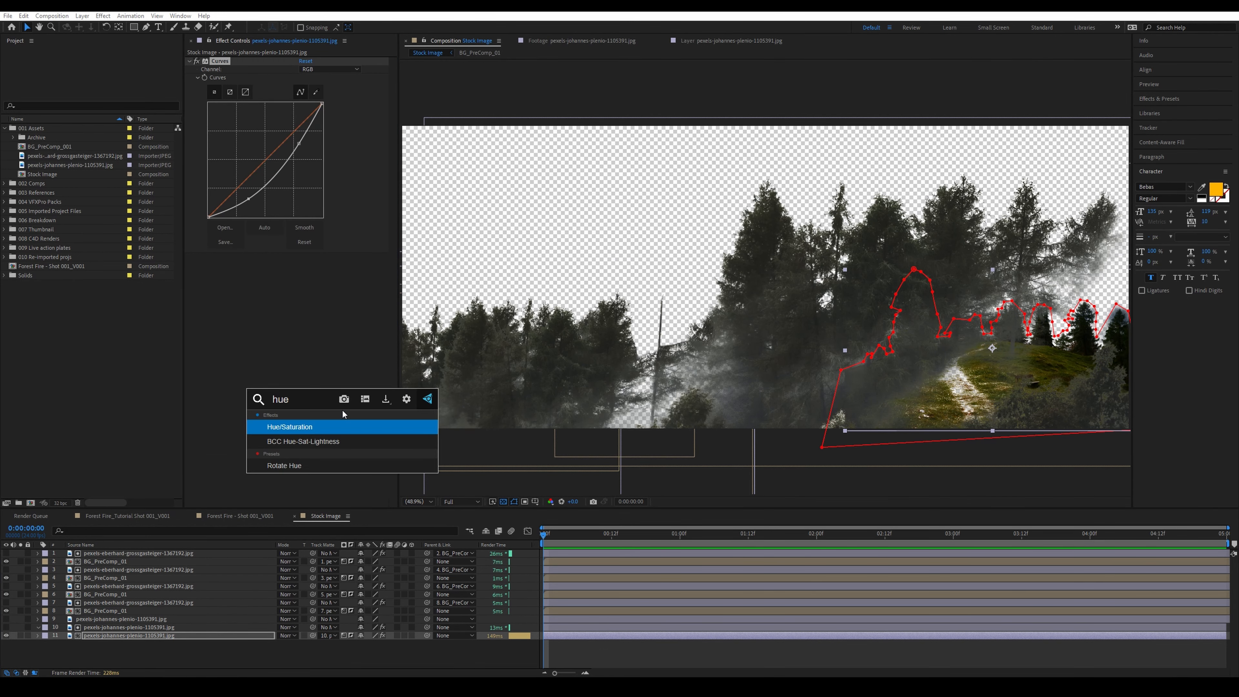
key("Return")
left_click(301, 331)
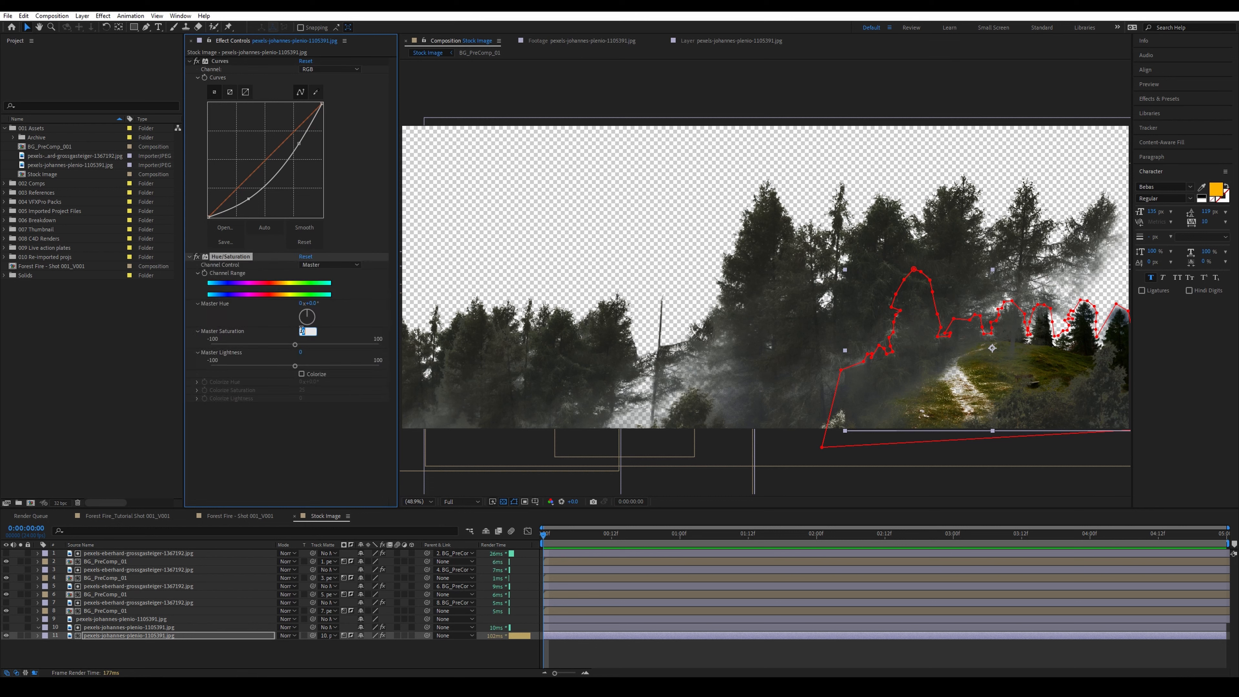
type("-75")
key("Return")
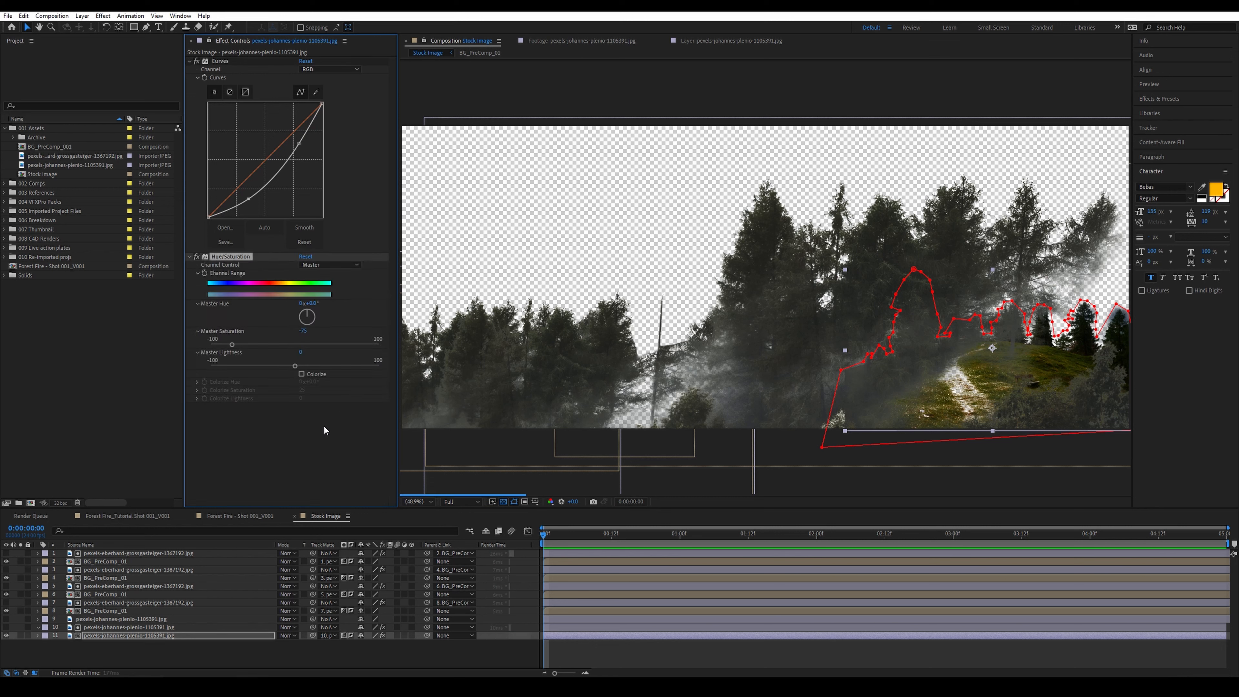
Step: Apply Levels to the matted hillside photo, raising its output black and lowering its input white
key("ctrl+space")
type("level")
key("Return")
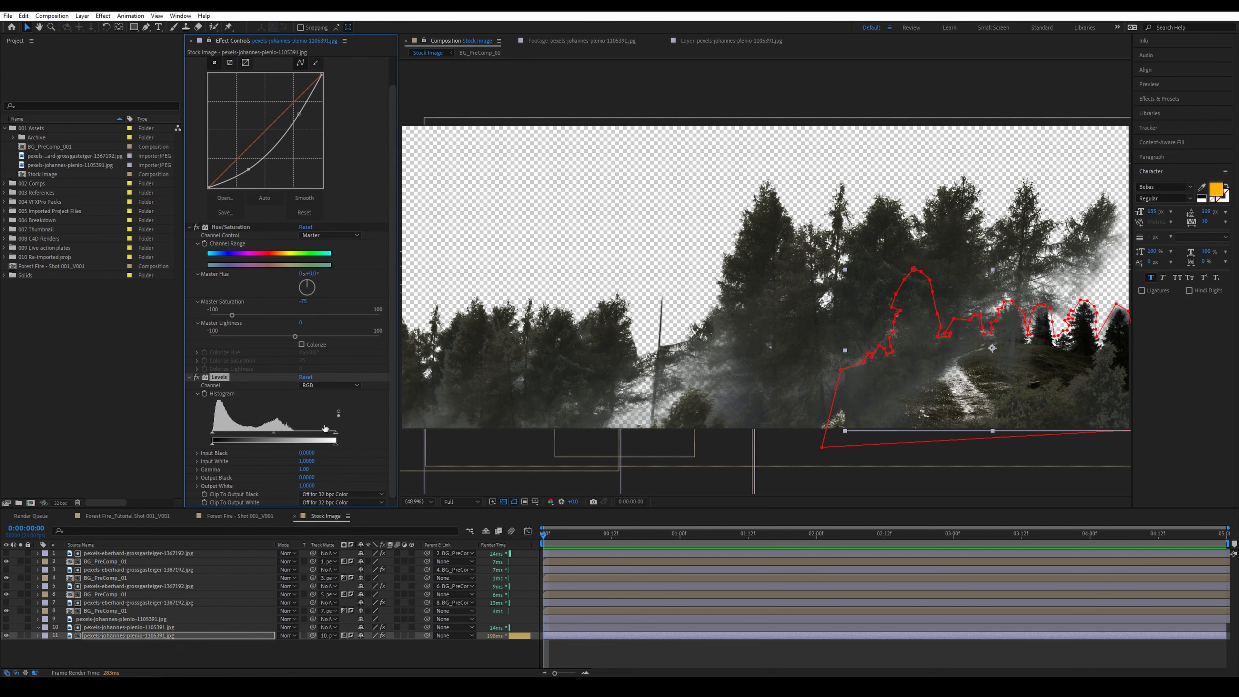
left_click_drag(217, 444, 232, 444)
left_click_drag(335, 432, 314, 435)
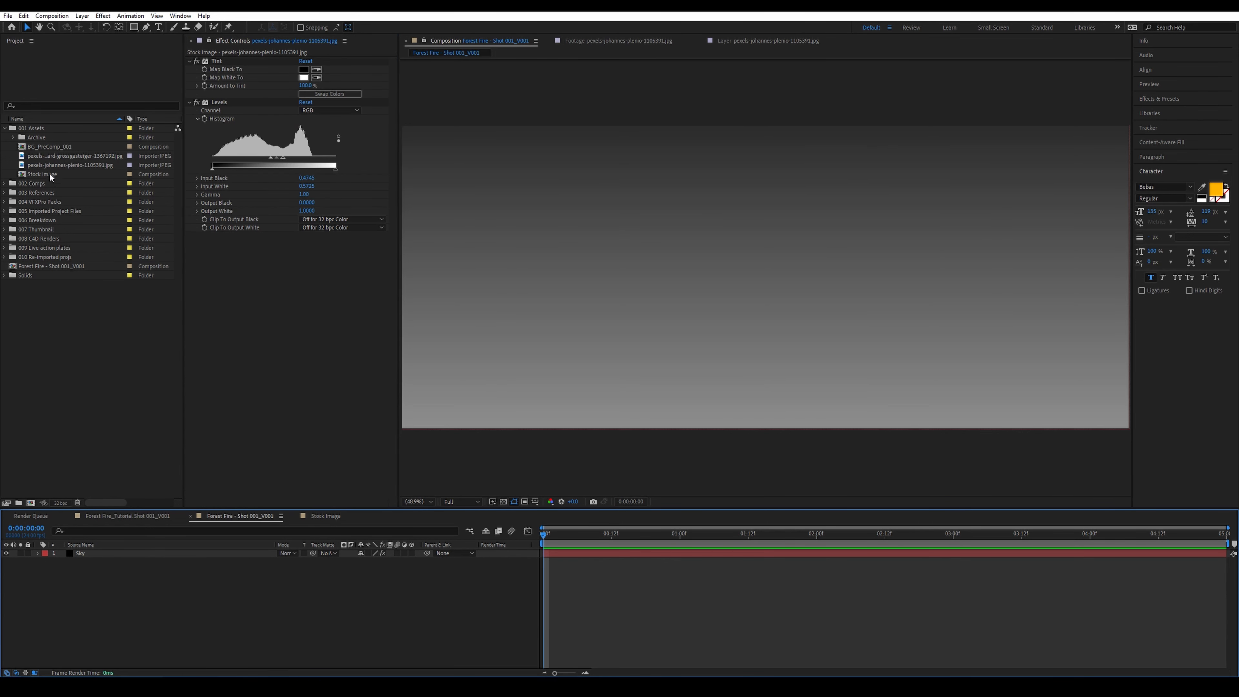
Step: Place the Stock Image composition above Sky in Forest Fire - Shot 001_V001 and add an adjustment layer named CC on top
left_click_drag(48, 173, 100, 552)
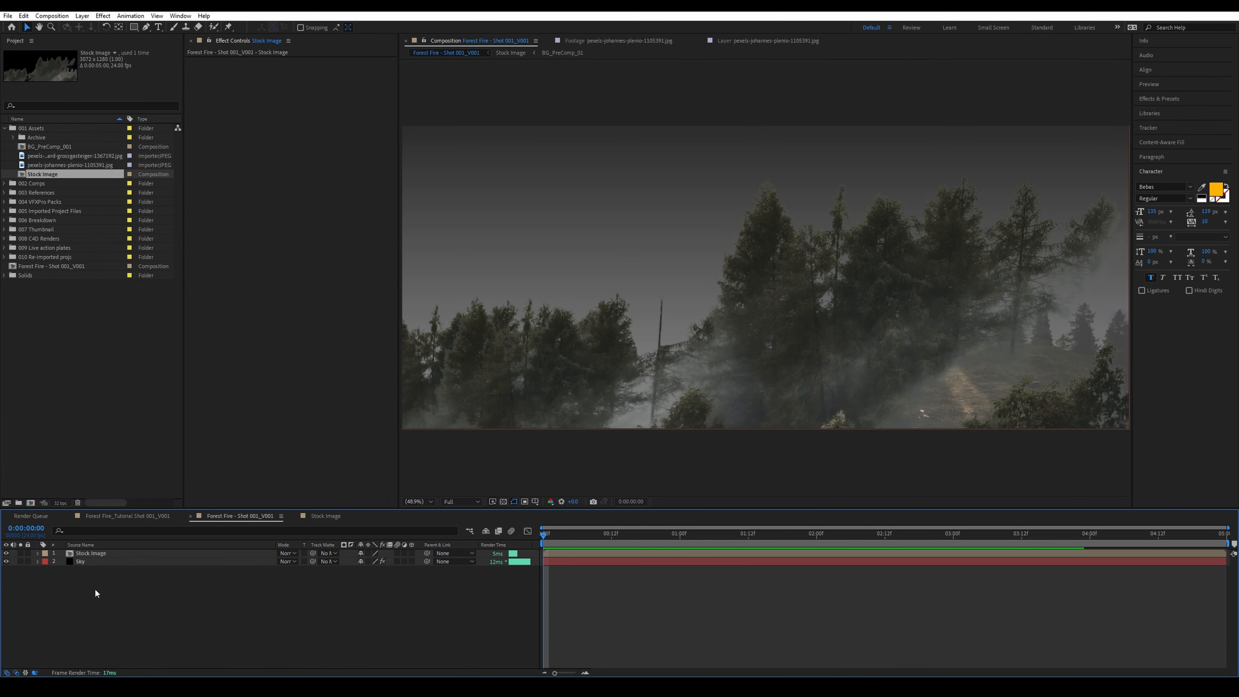
key("ctrl+alt+y")
key("Return")
type("CC")
key("Return")
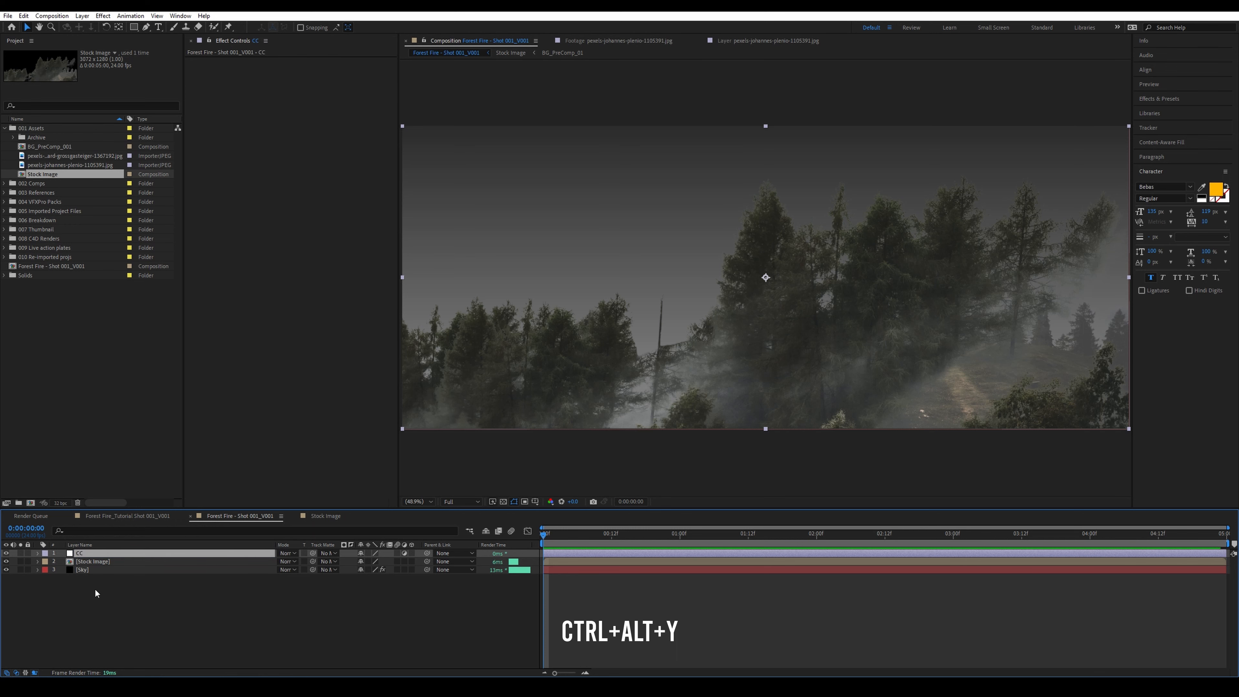
Step: Apply Tritone to the CC layer with highlights FCD186, midtones B5360A and shadows 070202
key("ctrl+space")
type("trito")
key("Return")
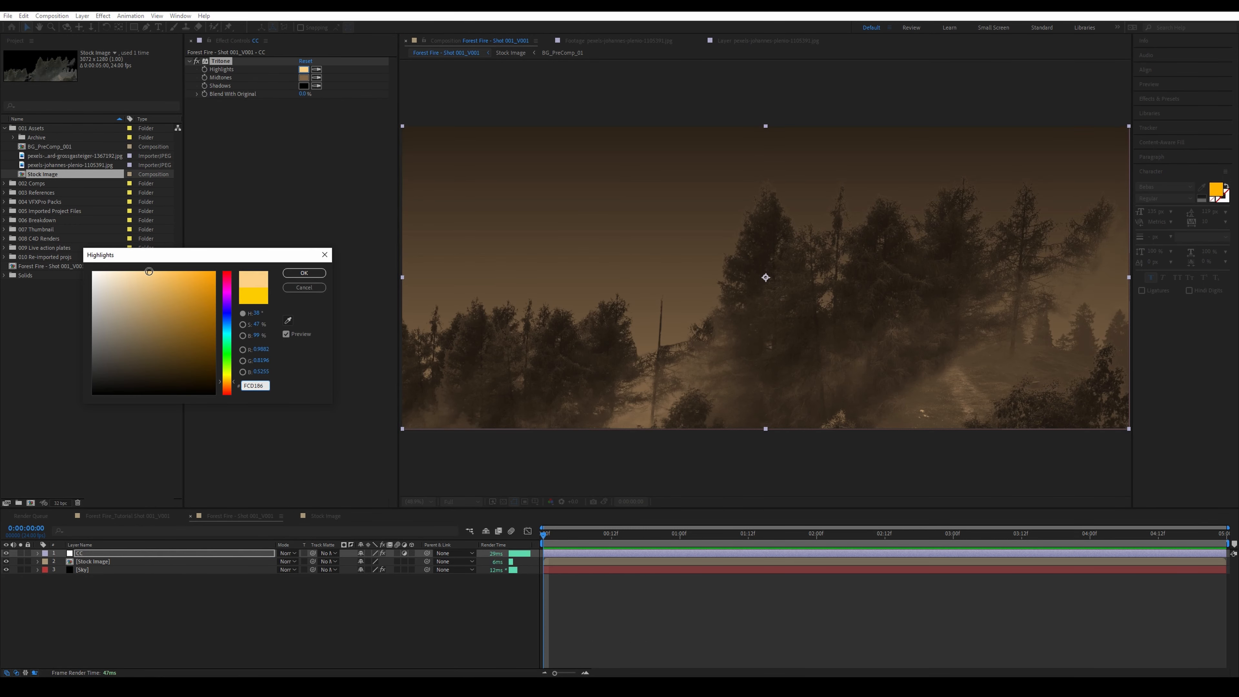
left_click(304, 273)
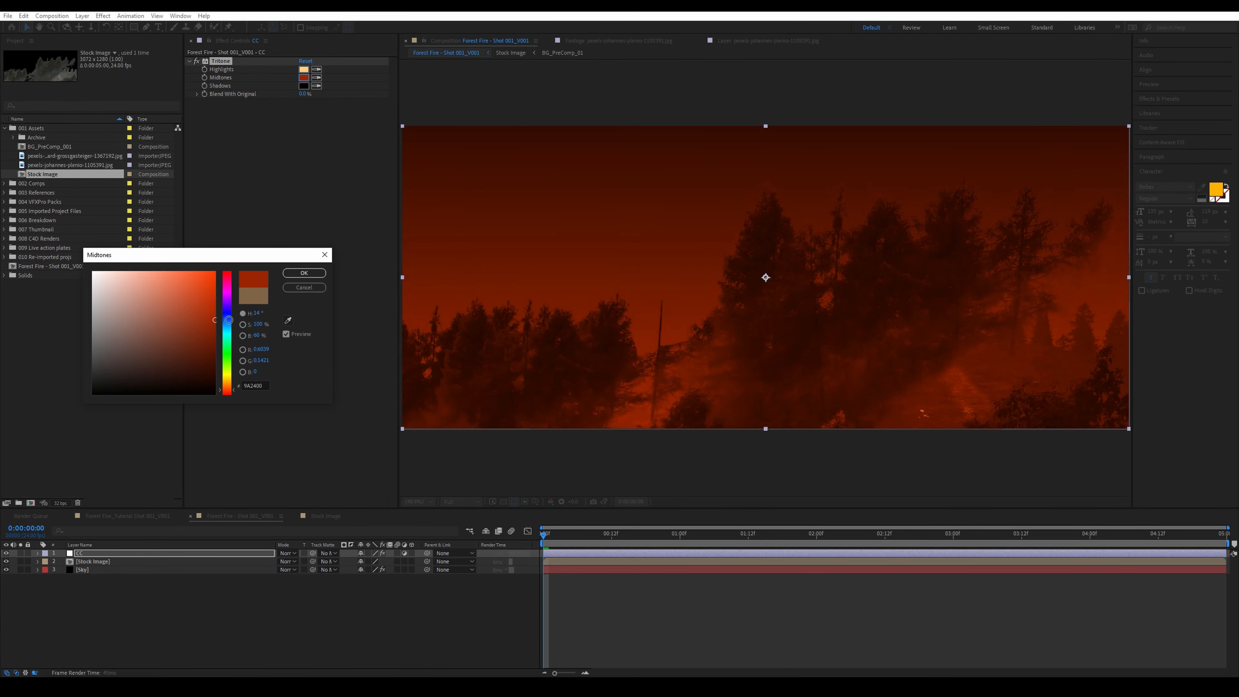
left_click(305, 273)
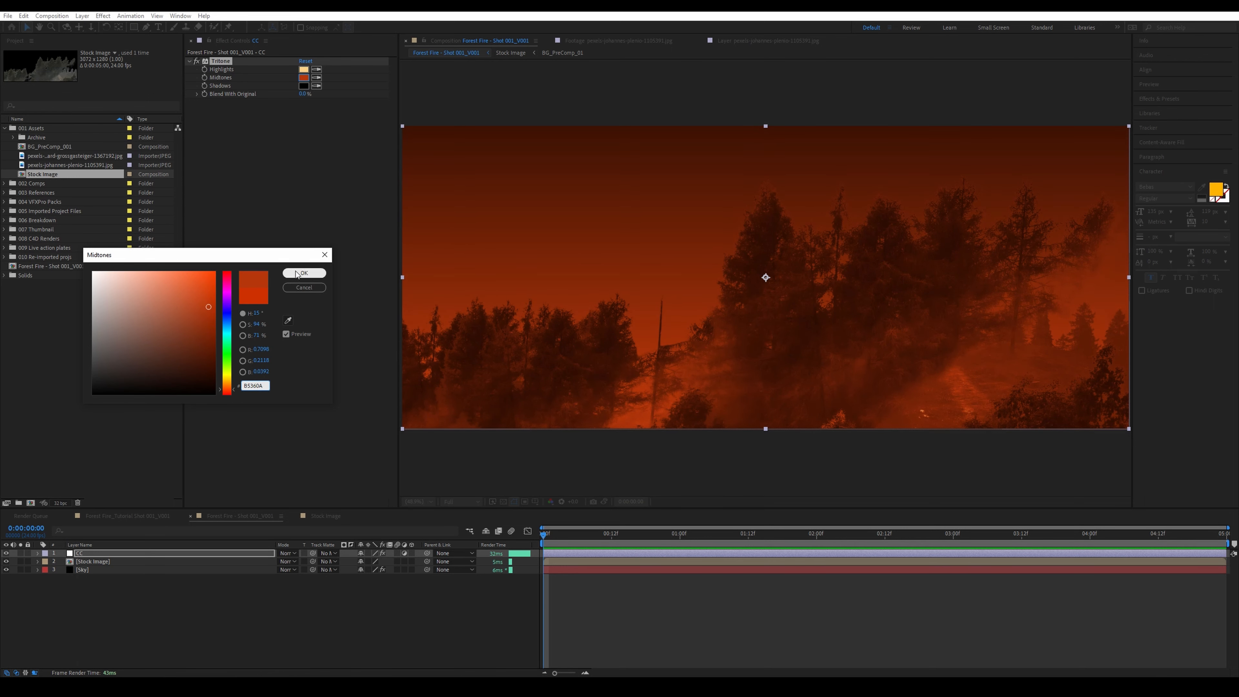
left_click(180, 391)
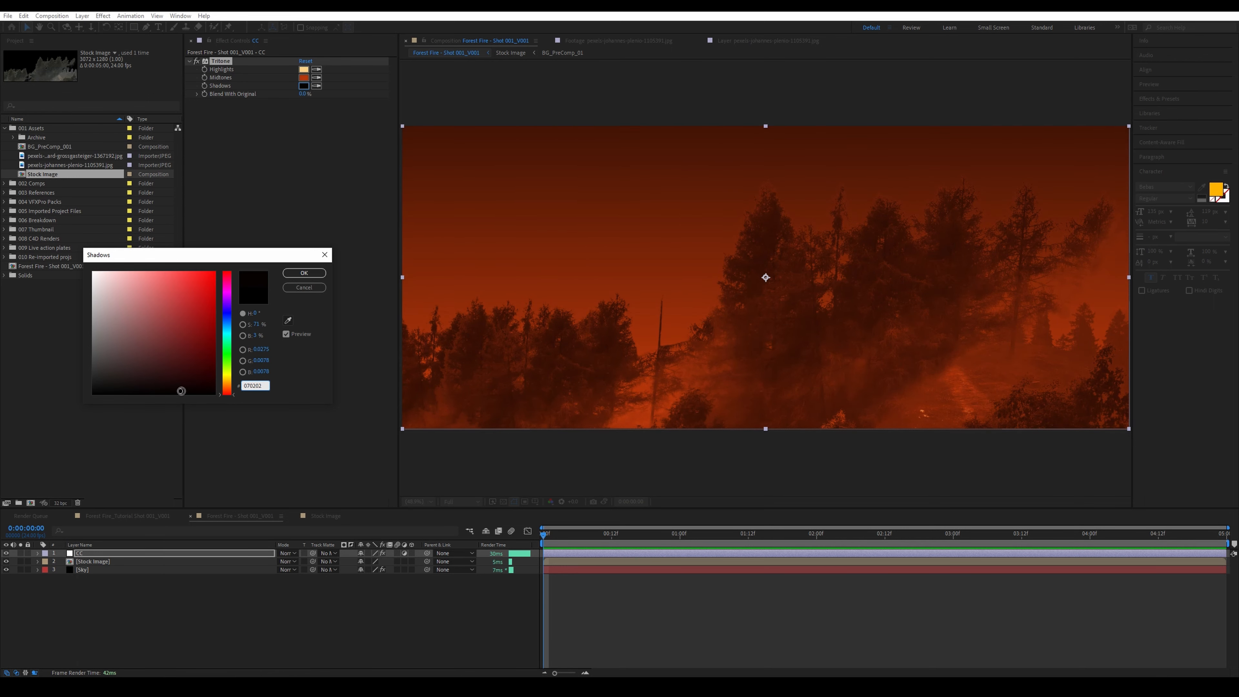
left_click(304, 273)
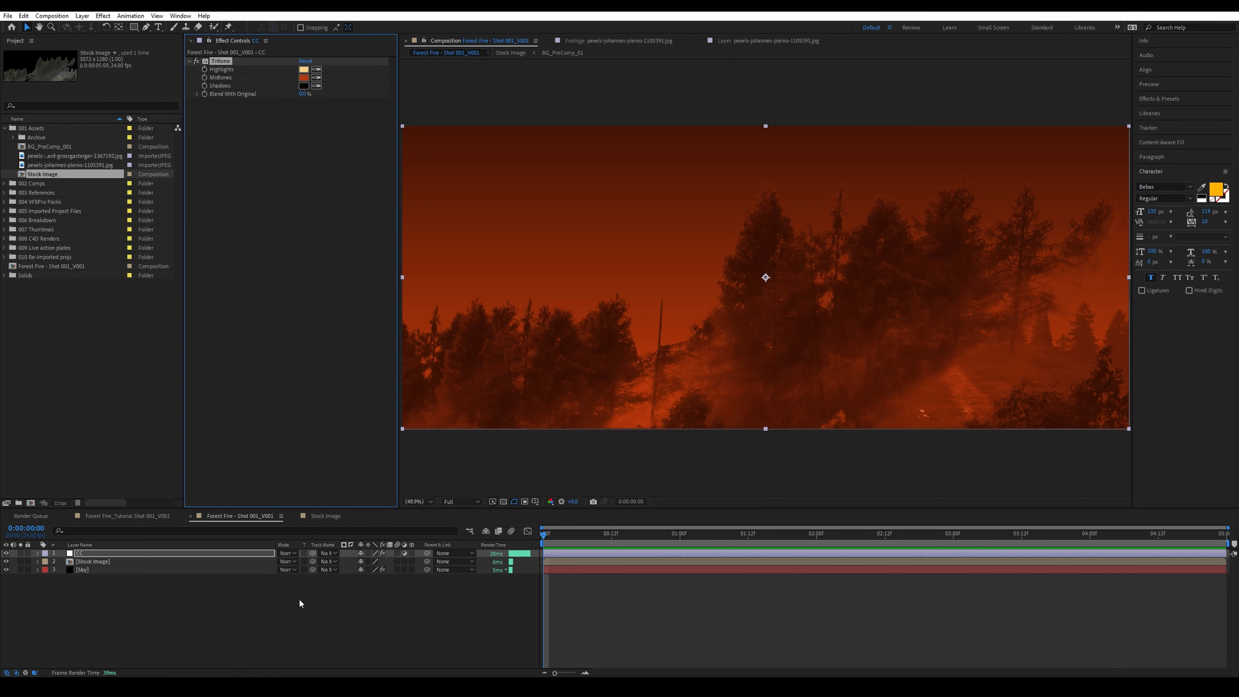
Step: Locate the Stock Image layer's source in the project, duplicate that composition and rename the copy BG_Stock Image
right_click(106, 562)
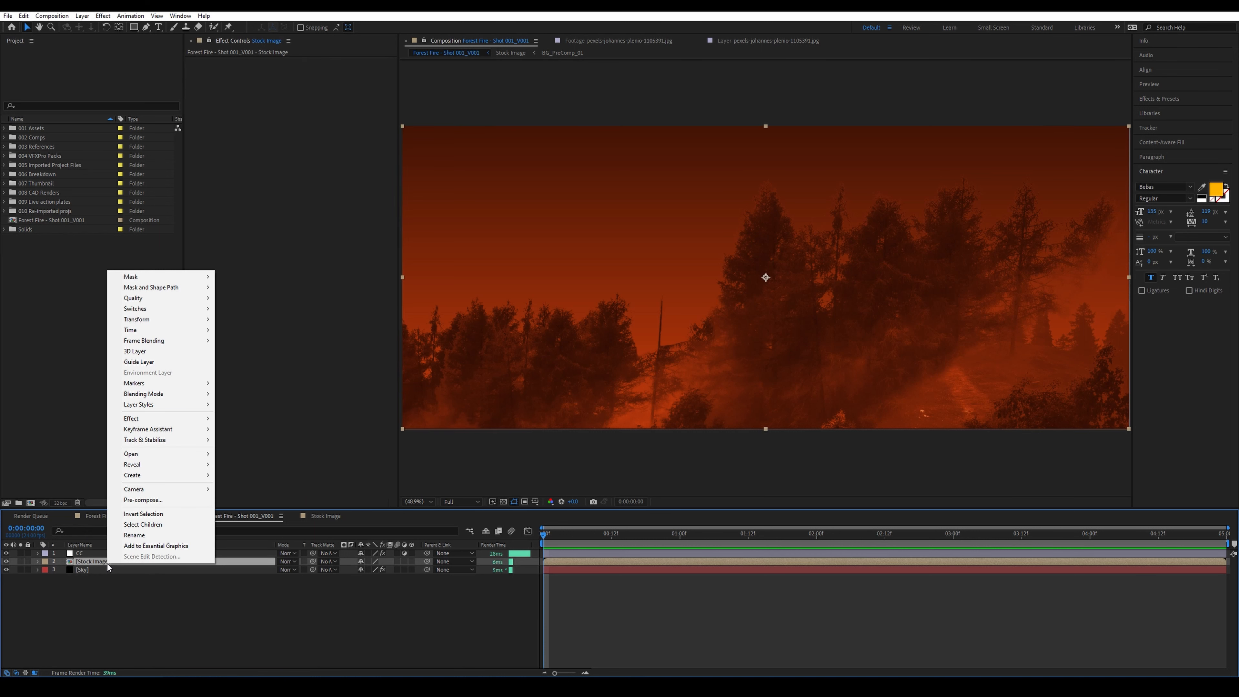
mouse_move(161, 466)
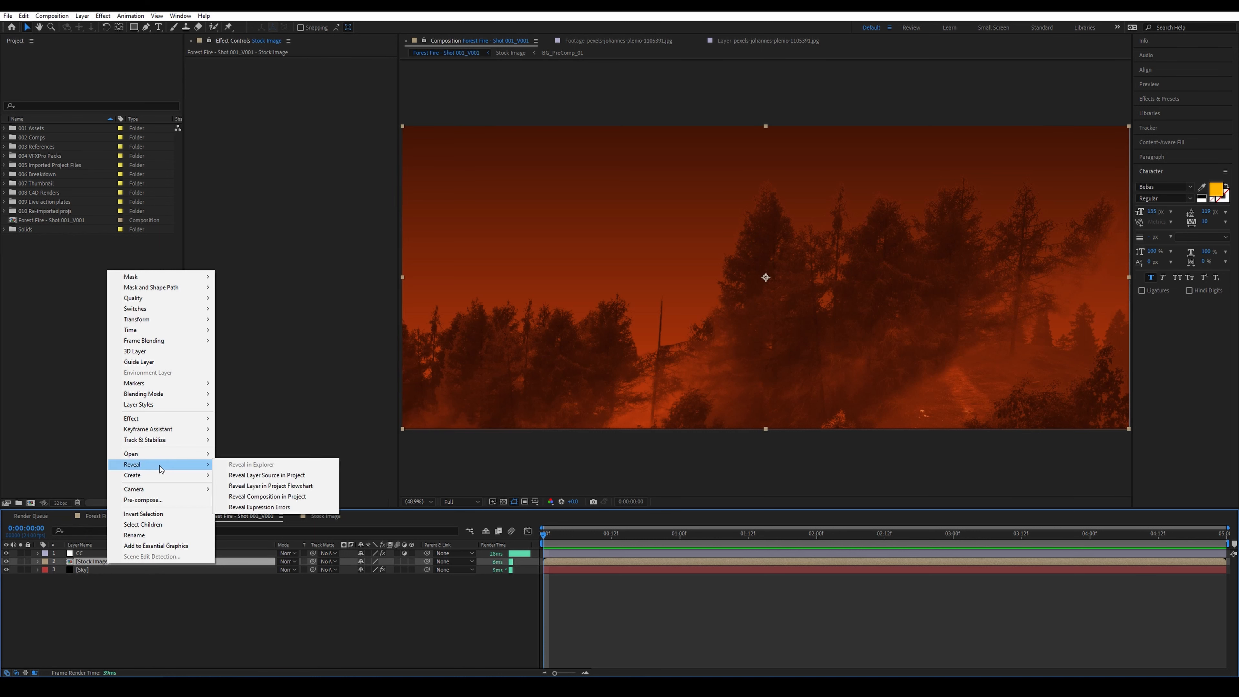
left_click(316, 477)
key("ctrl+d")
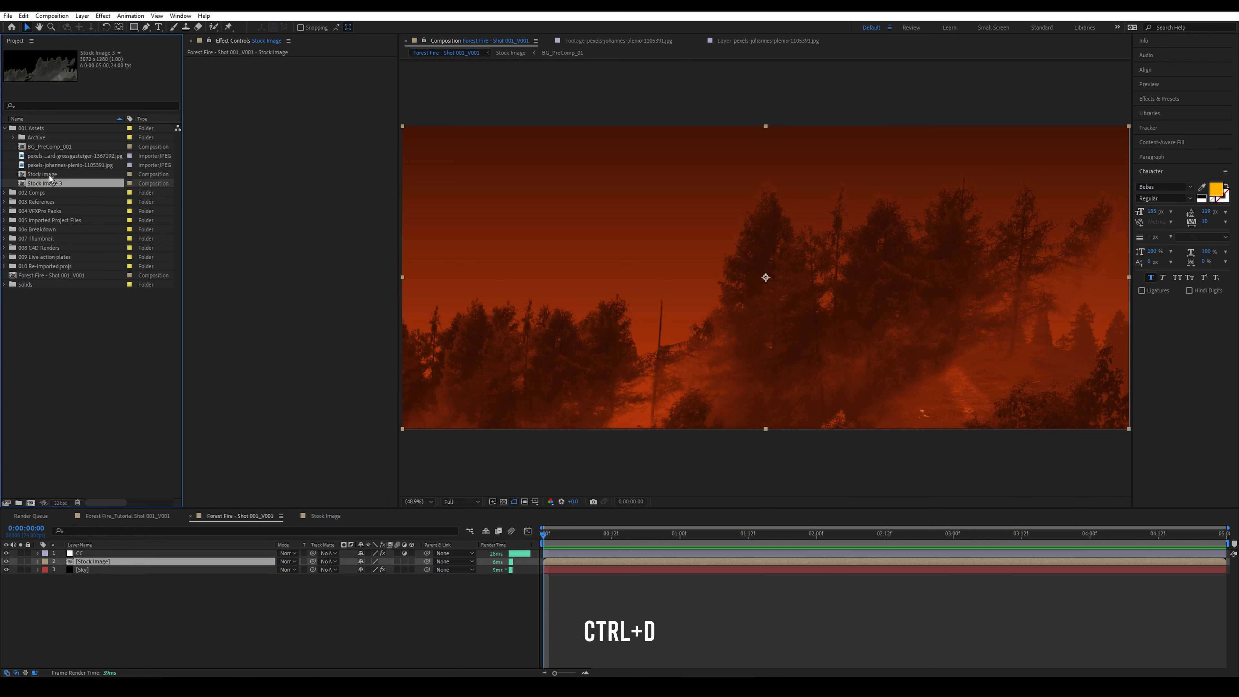
key("Return")
left_click(71, 181)
key("BackSpace")
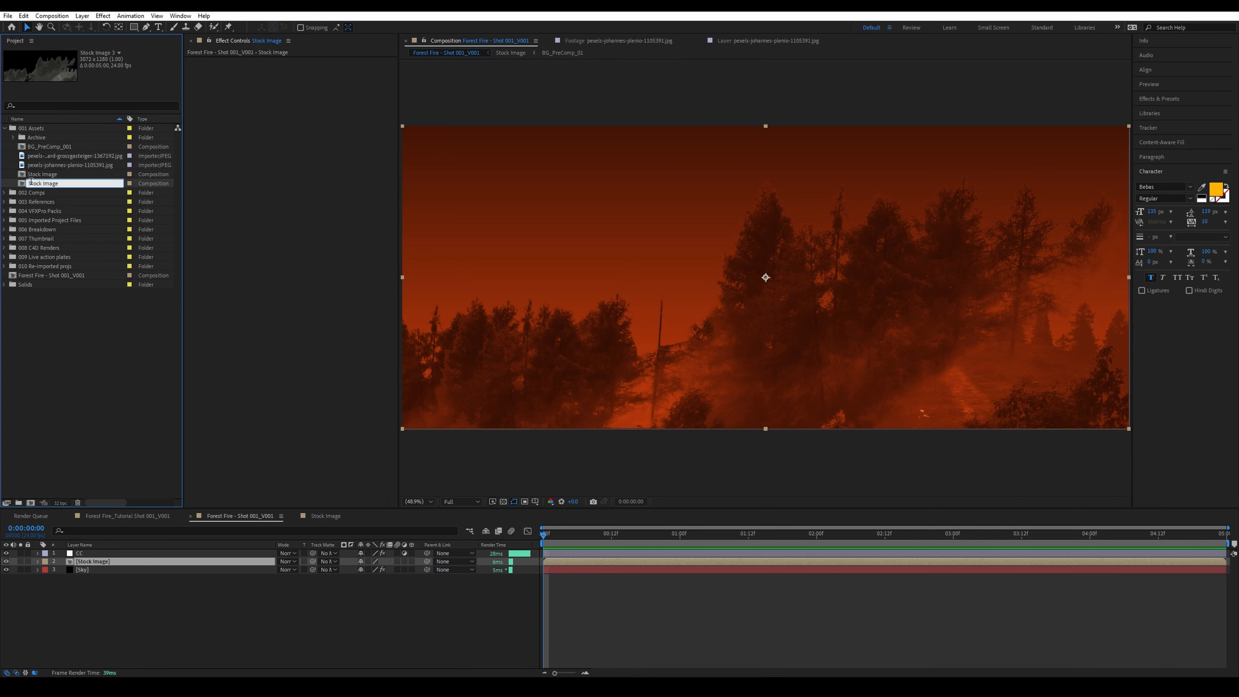
type("BG_")
key("Return")
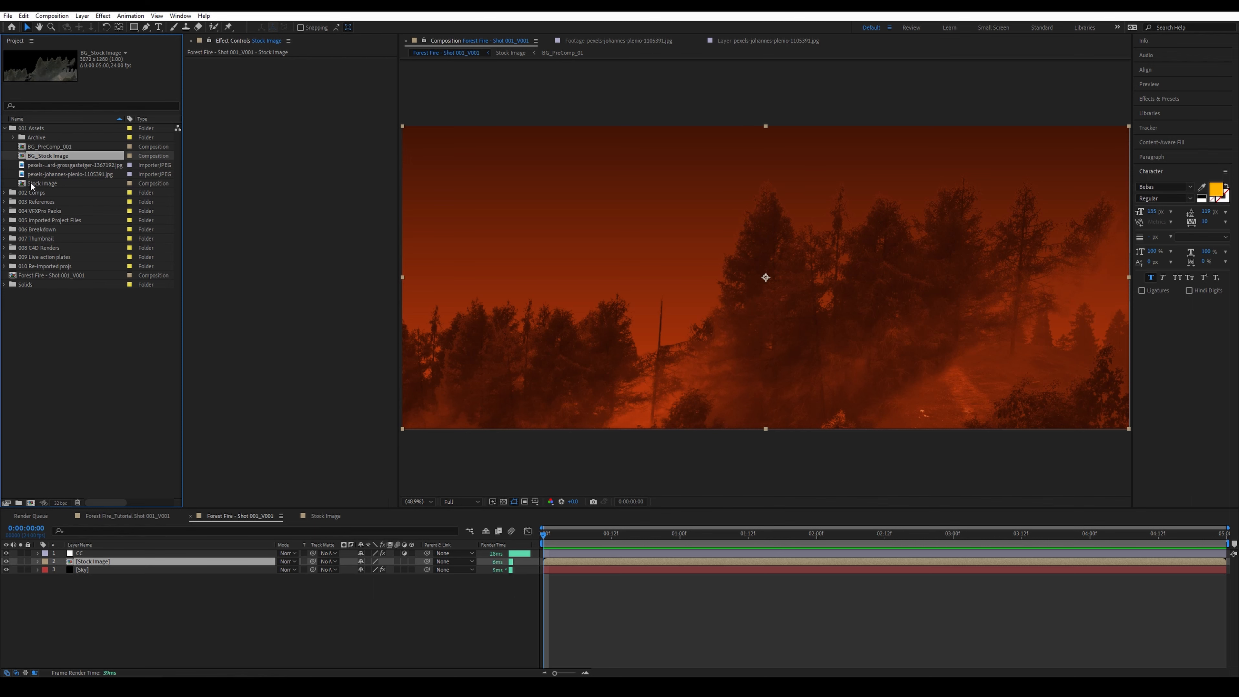
Step: Remove unneeded content inside BG_Stock Image and place that composition between the Stock Image and Sky layers of the shot
double_click(63, 159)
key("Delete")
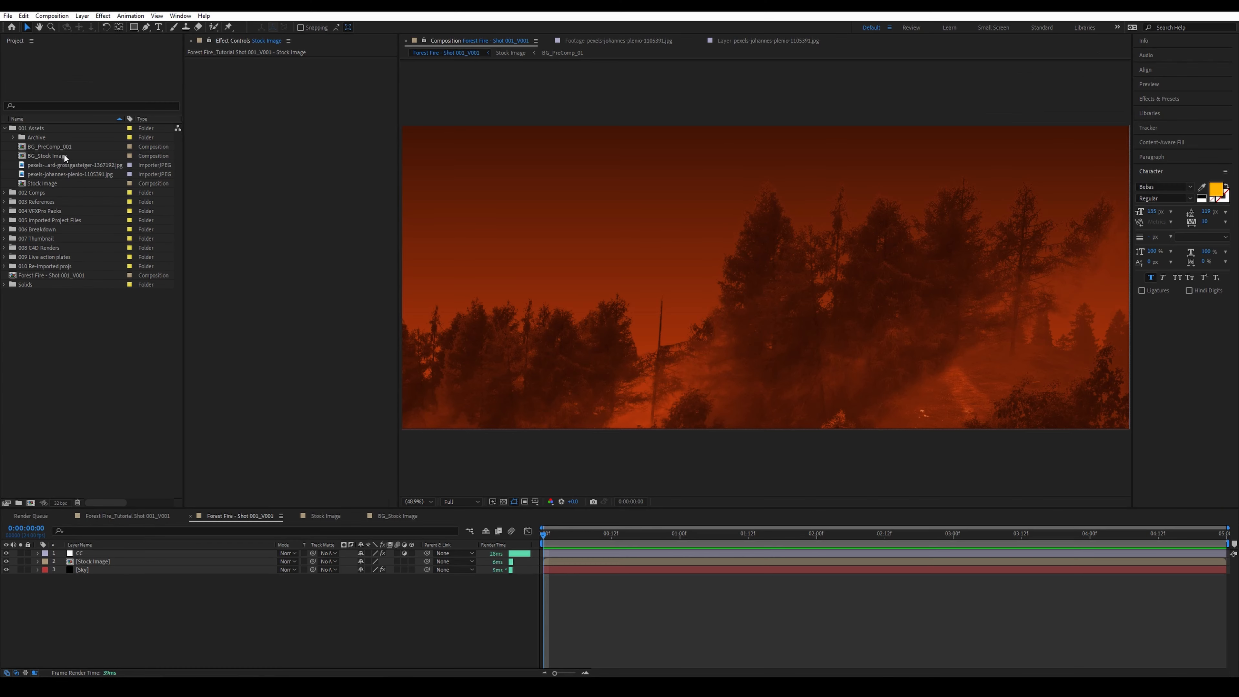
left_click_drag(48, 156, 122, 565)
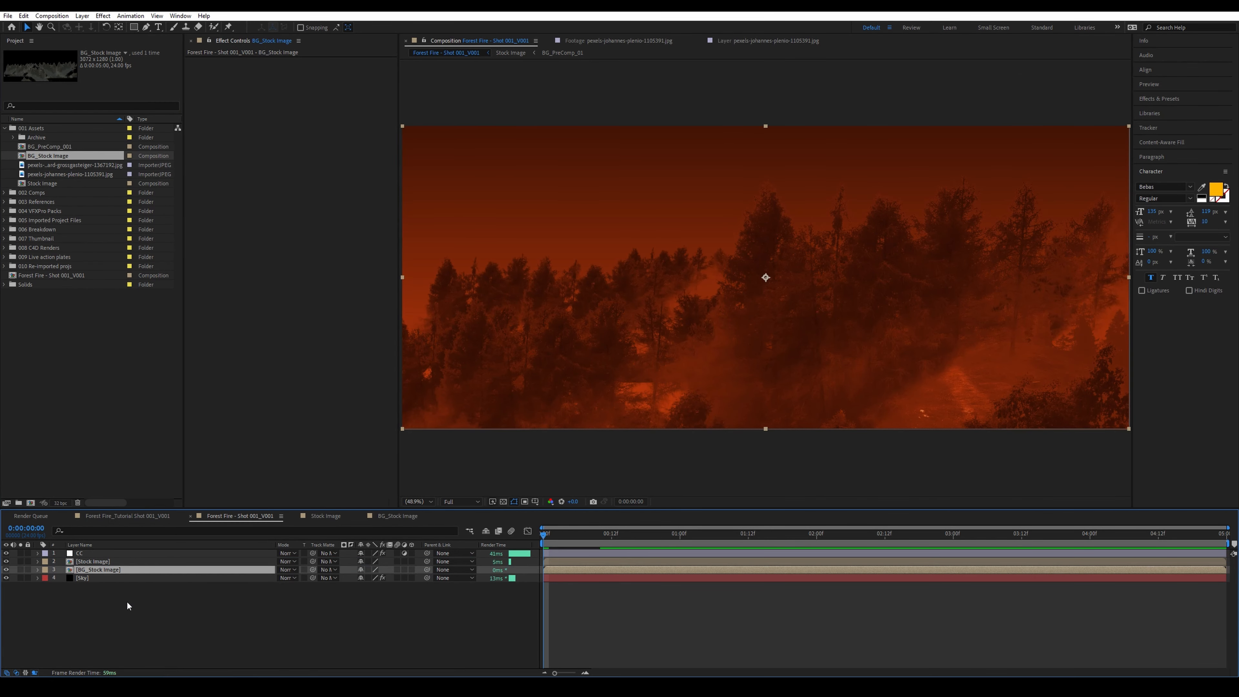
left_click(128, 604)
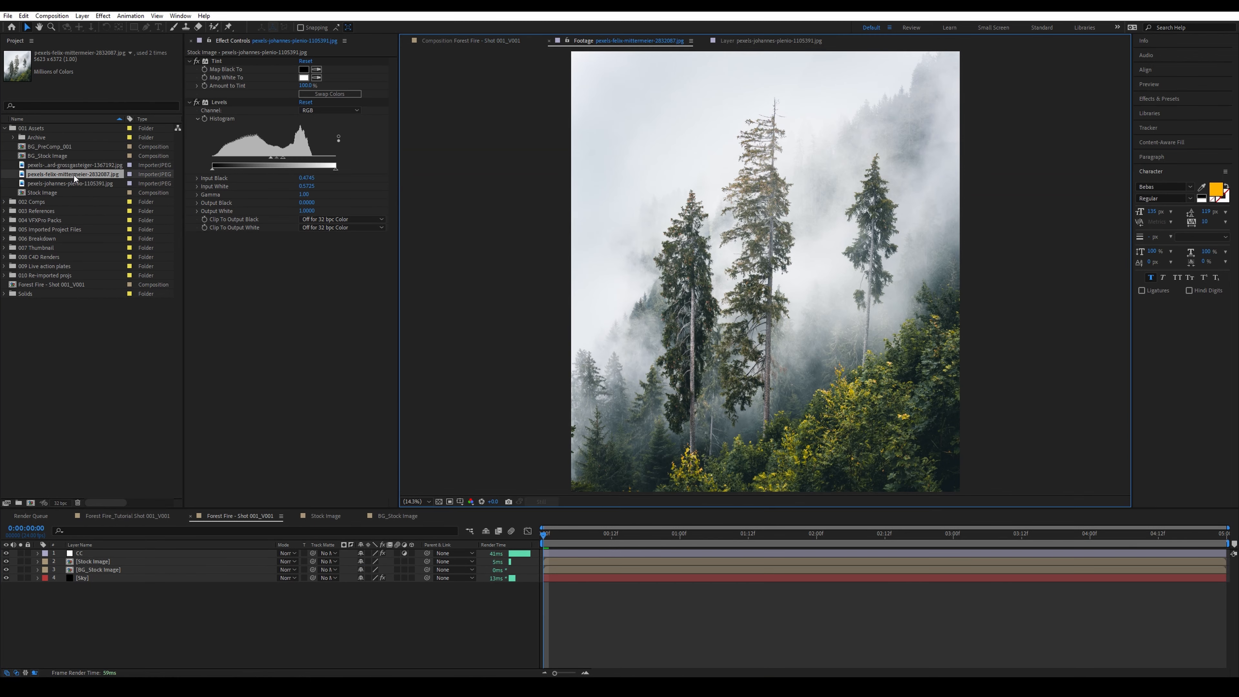
Step: Create a new composition from the foggy photo of tall conifers and rename it FG_Trees
left_click_drag(74, 175, 30, 502)
left_click(349, 561)
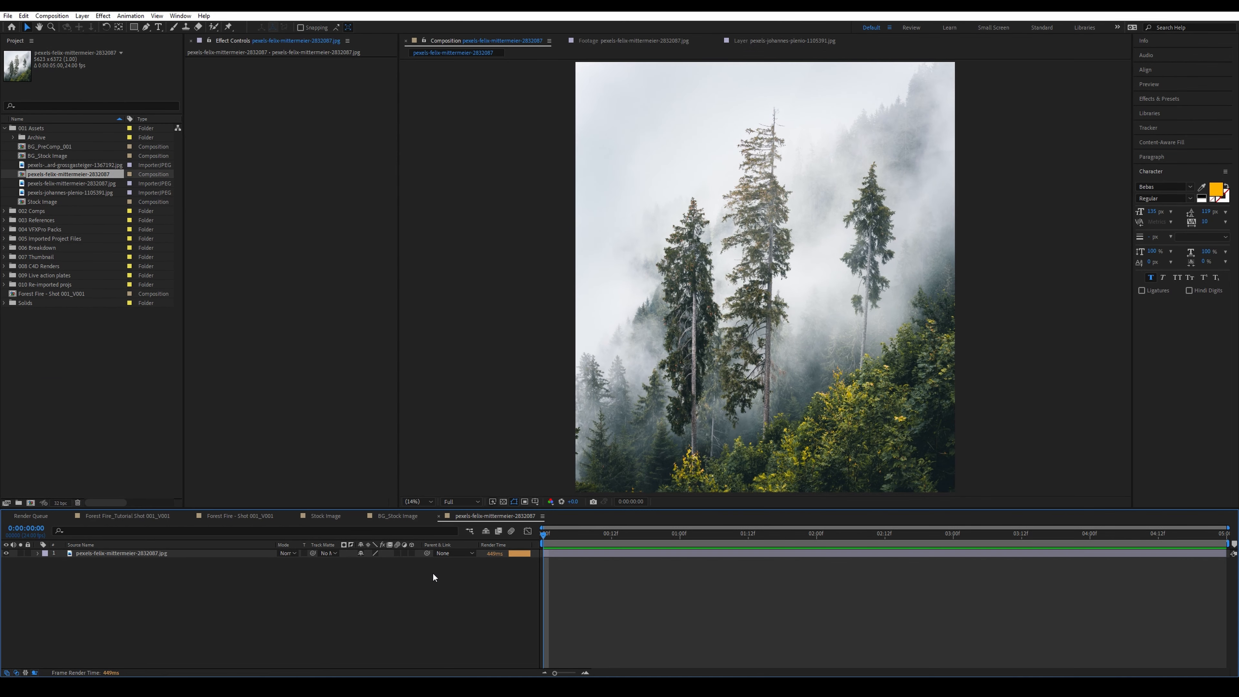
key("ctrl+k")
type("FG_T")
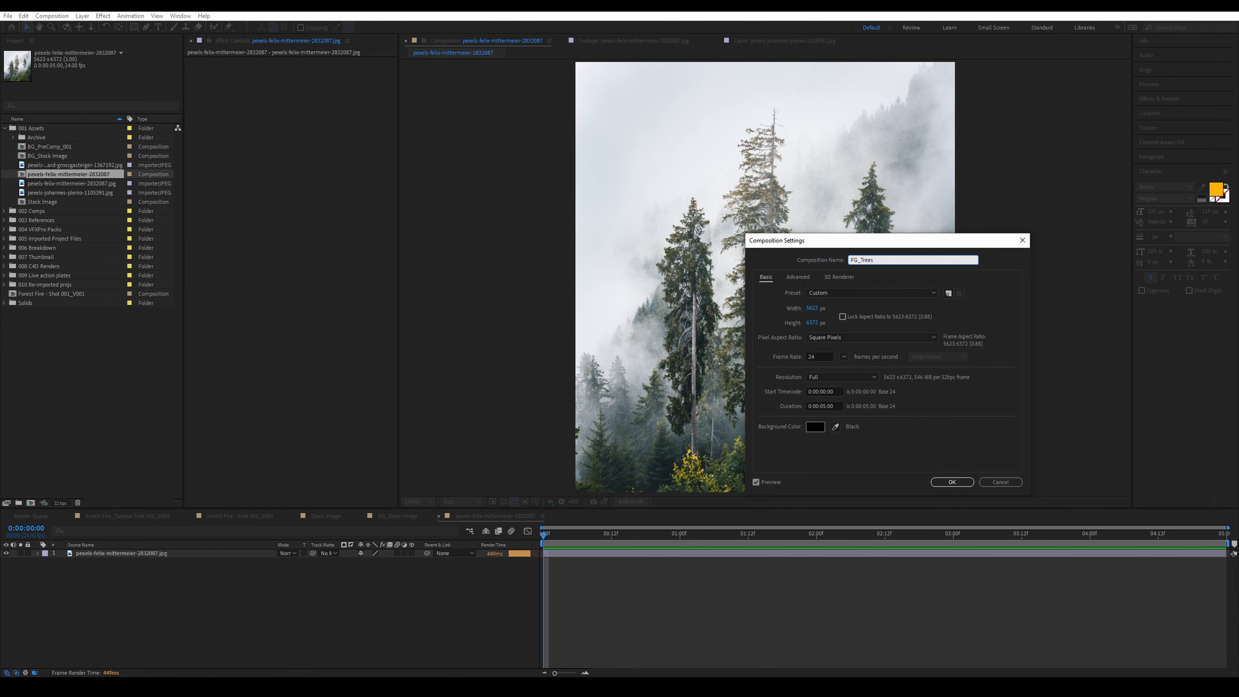
type("rees")
key("Return")
left_click(140, 621)
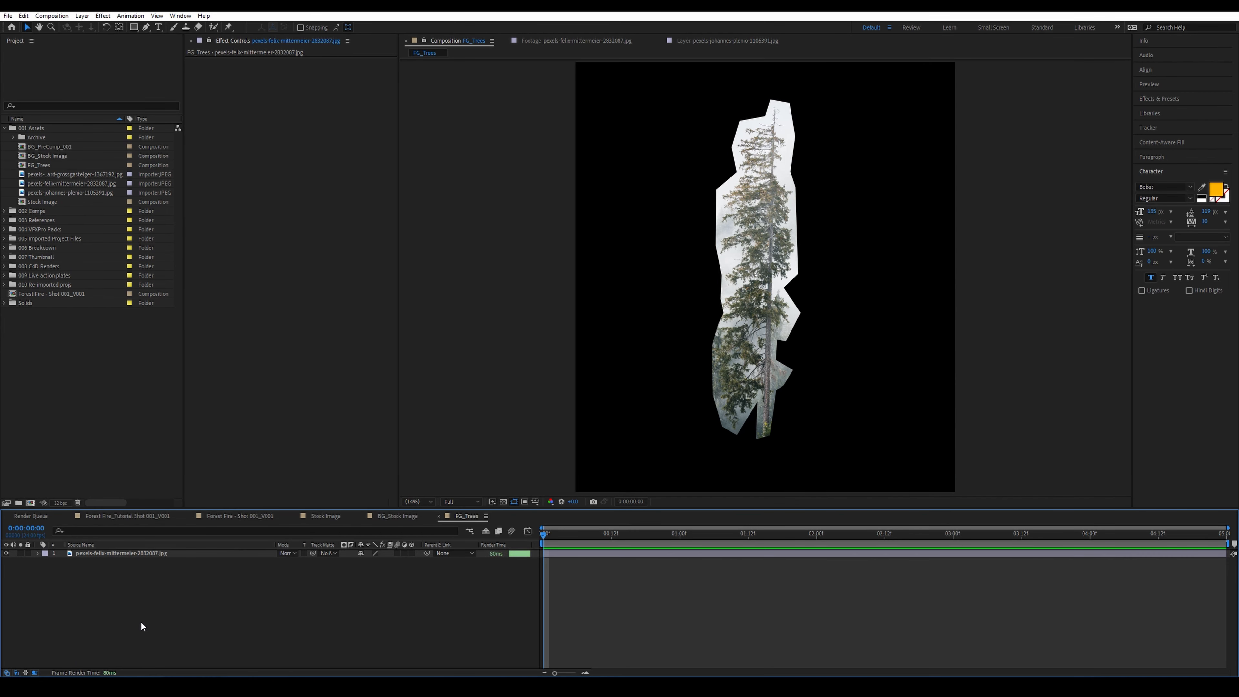
Step: Duplicate the conifer layer, then apply Tint and Levels to the copy, narrowing the input range into a high-contrast black-and-white matte
left_click(145, 553)
key("ctrl+d")
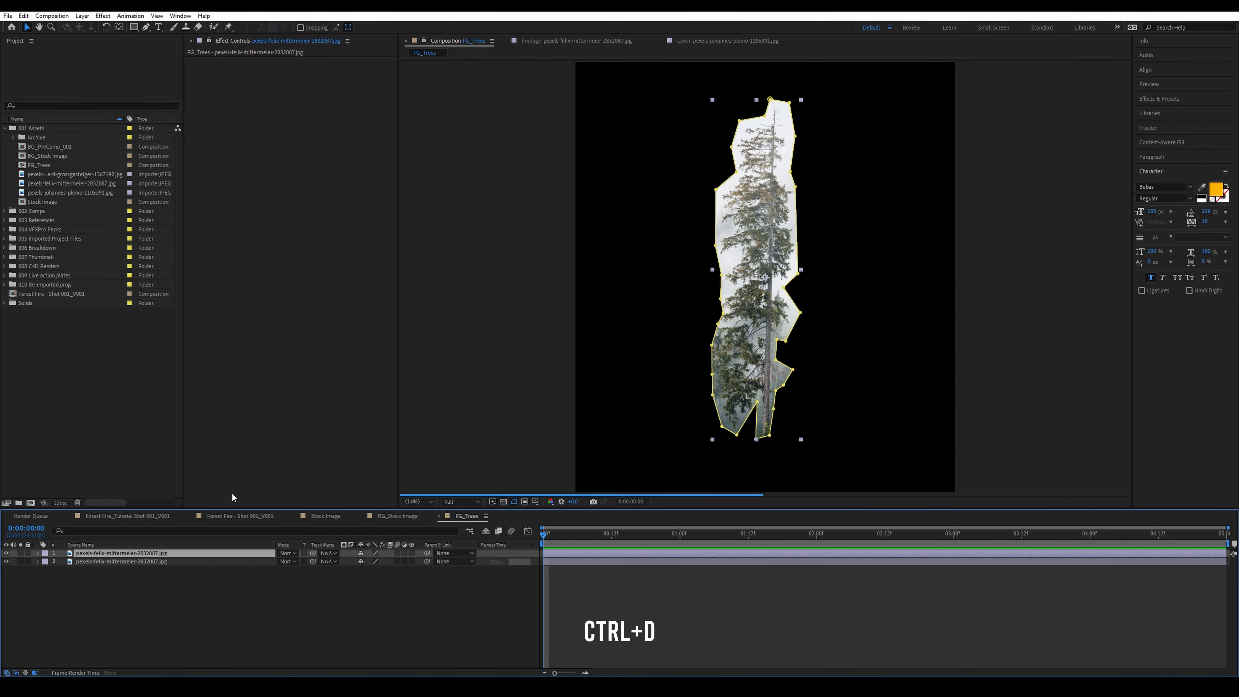
key("ctrl+space")
type("tint")
key("Return")
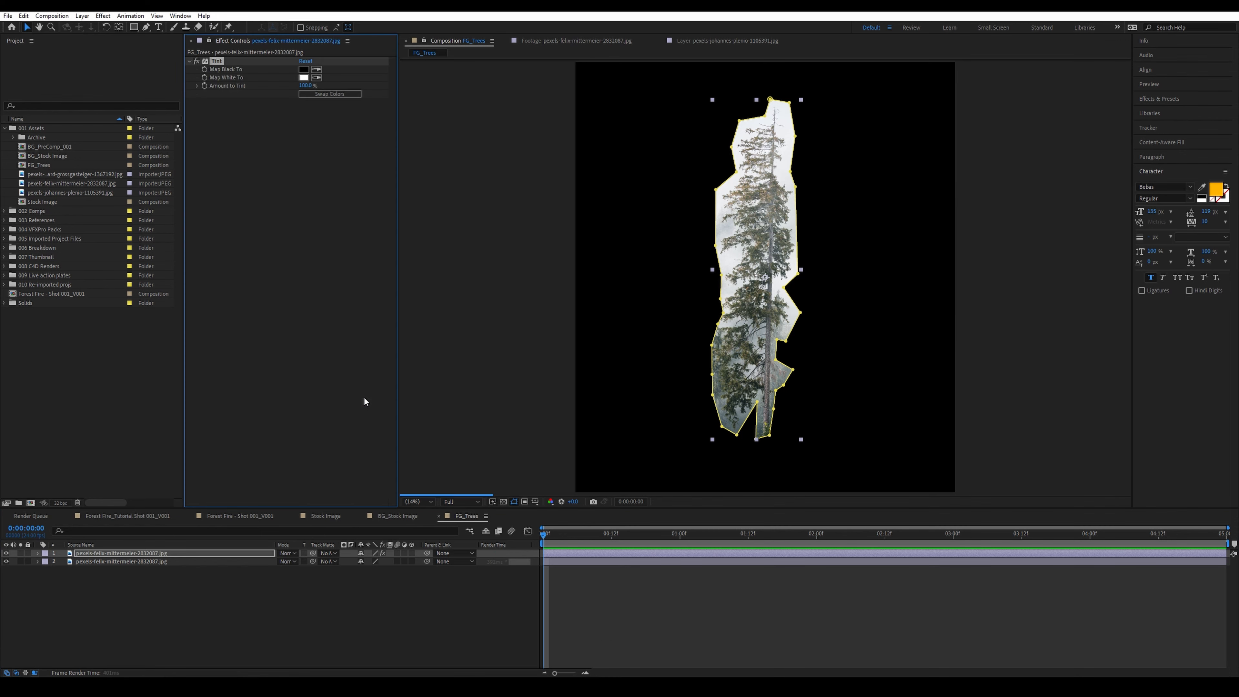
key("ctrl+space")
type("levels")
key("Return")
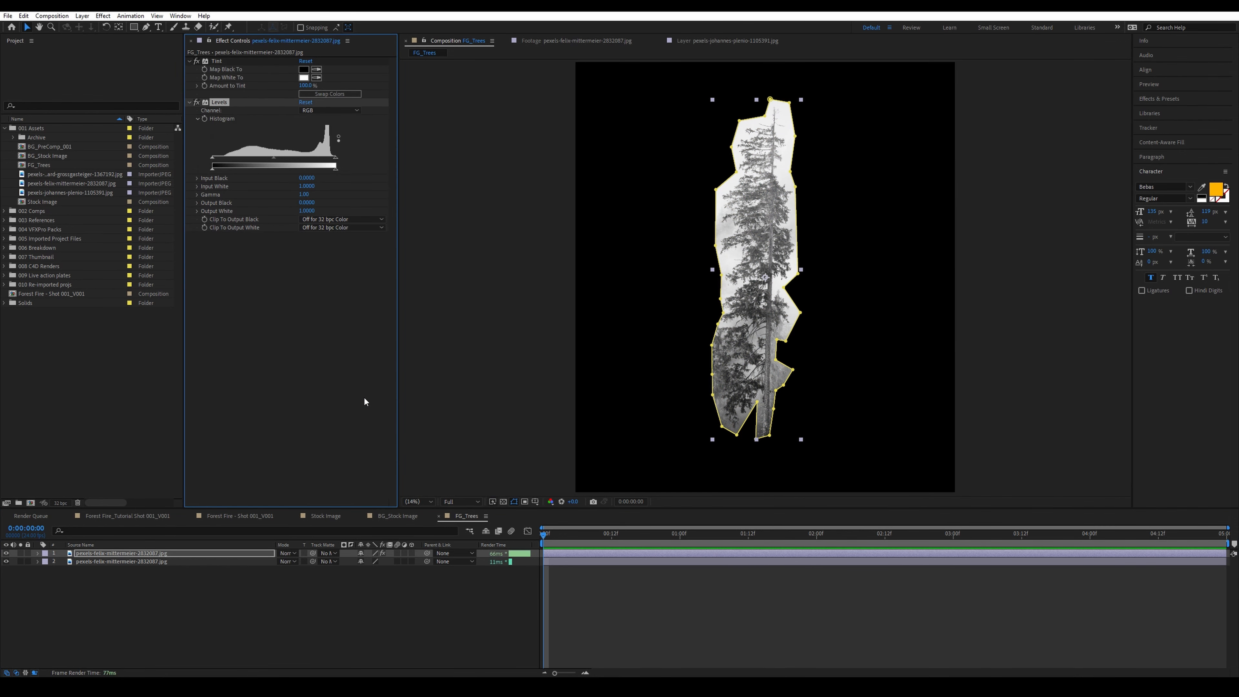
left_click(204, 616)
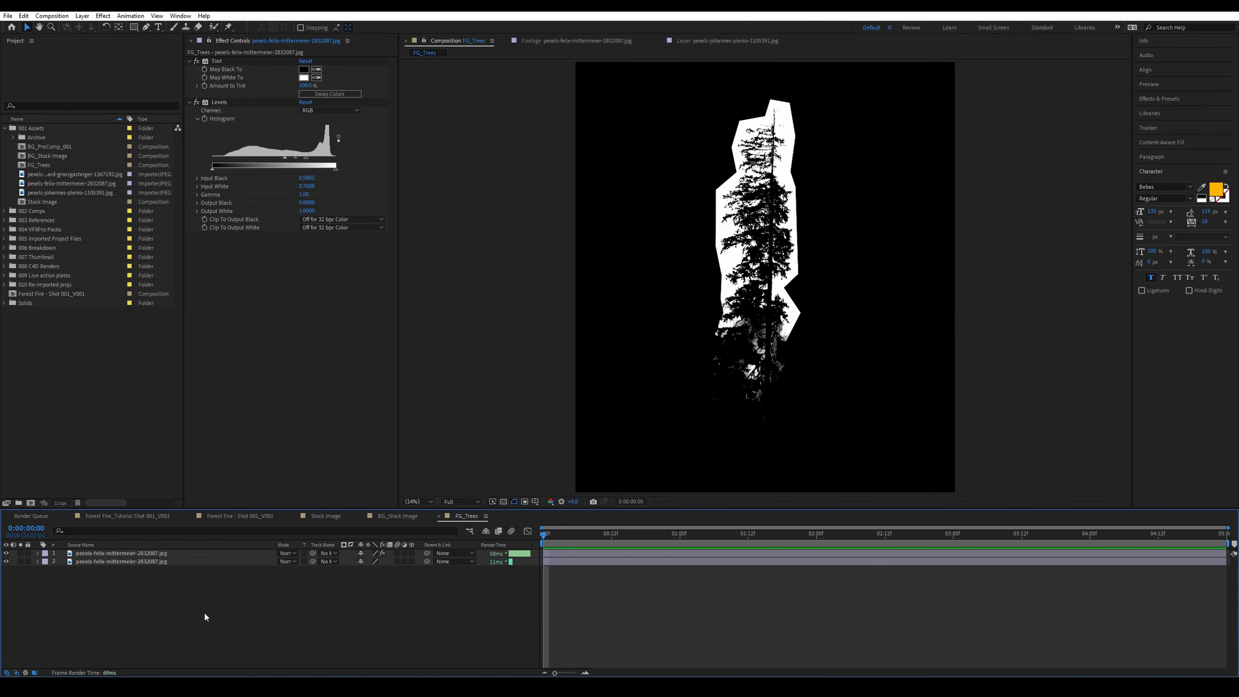
Step: Use the tinted copy as an inverted luma track matte for the lower conifer layer and remove the matte copy's mask
left_click_drag(312, 561, 167, 556)
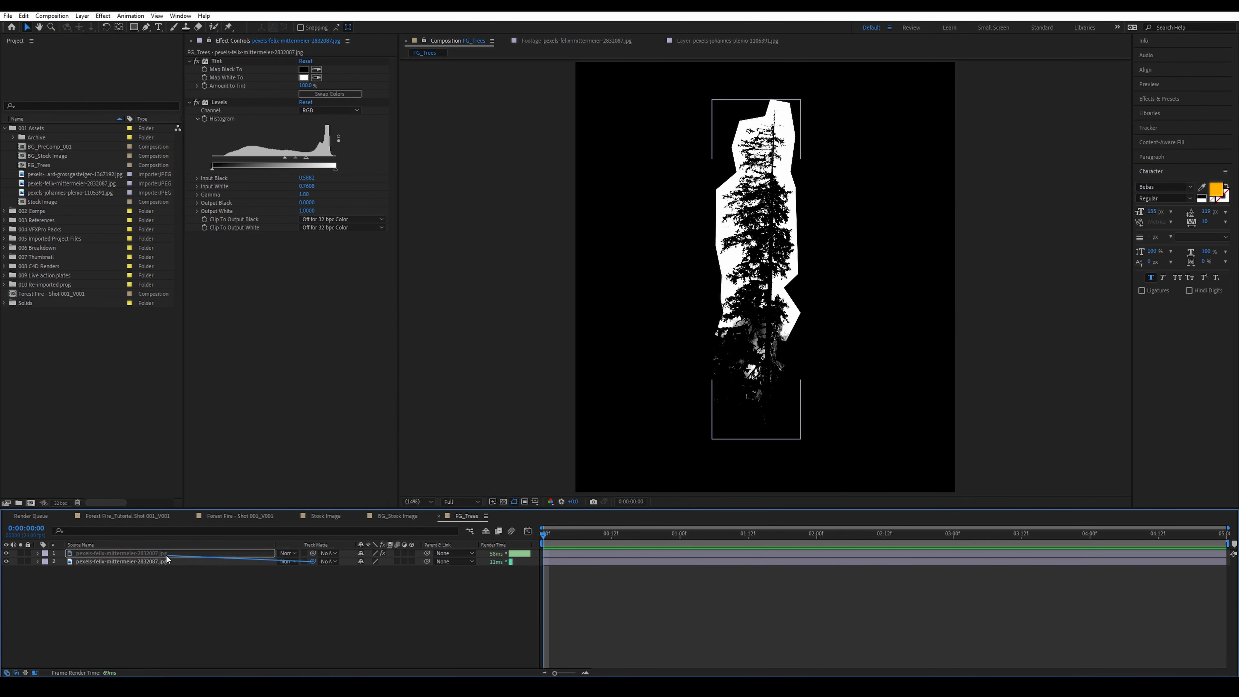
left_click(344, 560)
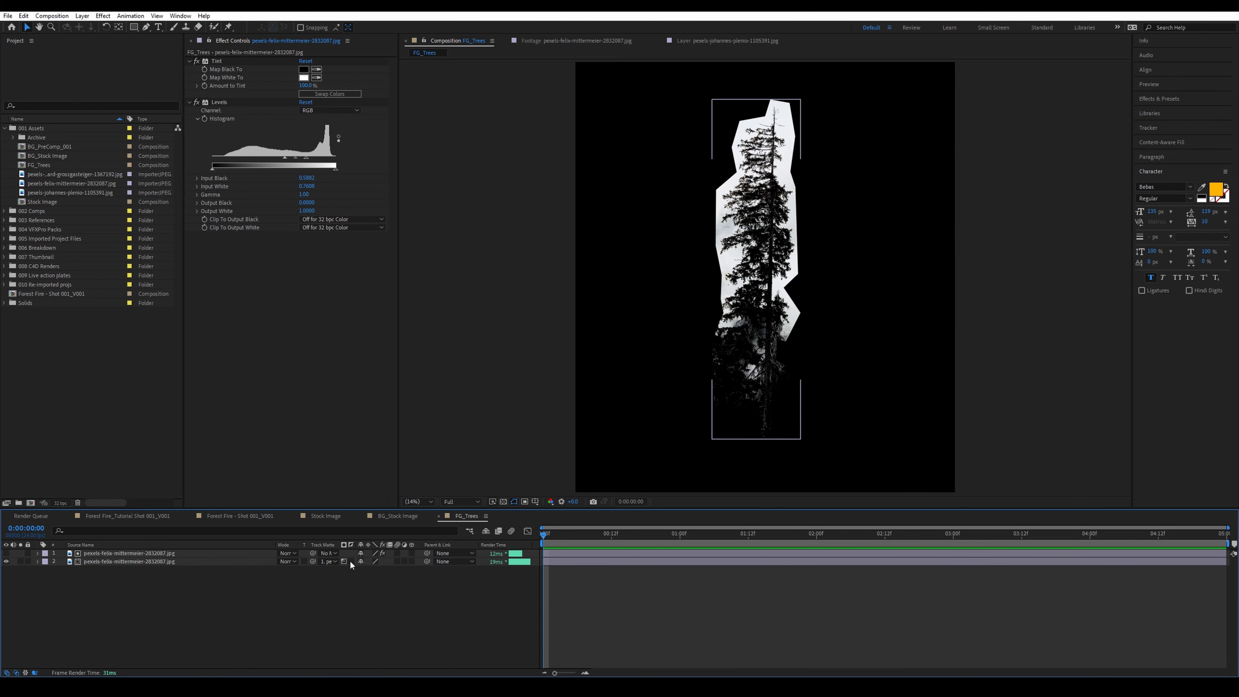
left_click(351, 561)
left_click(147, 553)
key("m")
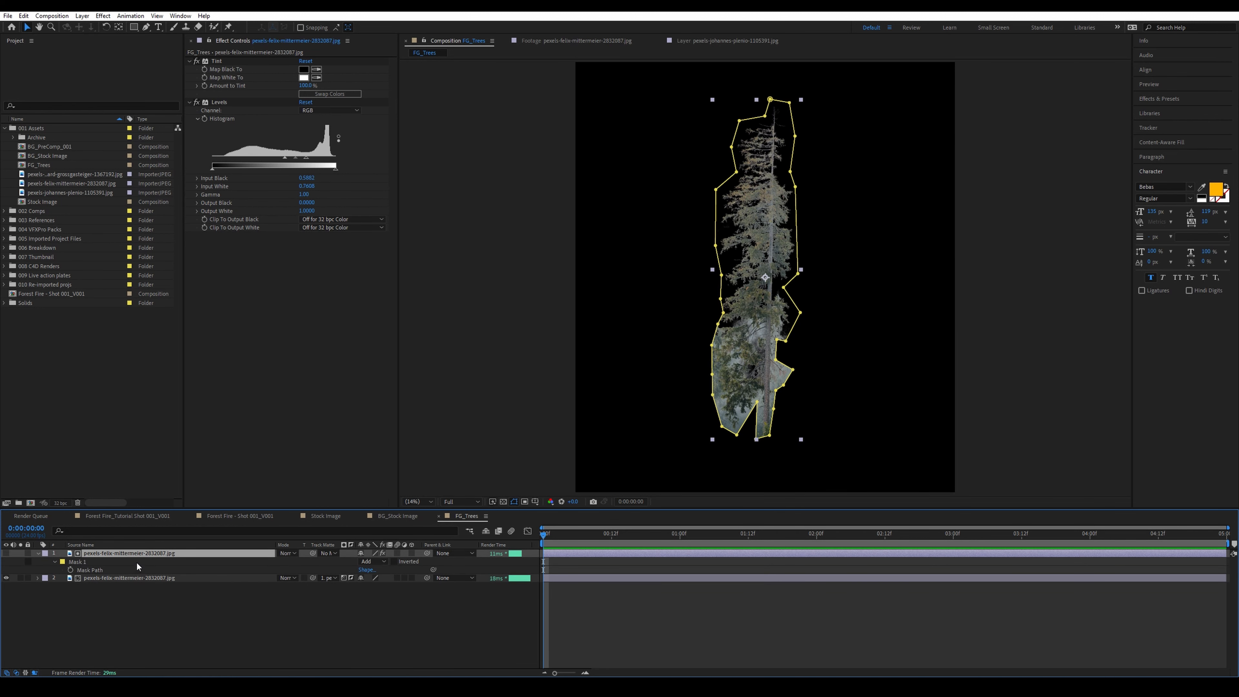
left_click(136, 561)
key("m")
Step: Pre-compose the two conifer layers into a composition named Extra_Tree_01
left_click(137, 562, "shift")
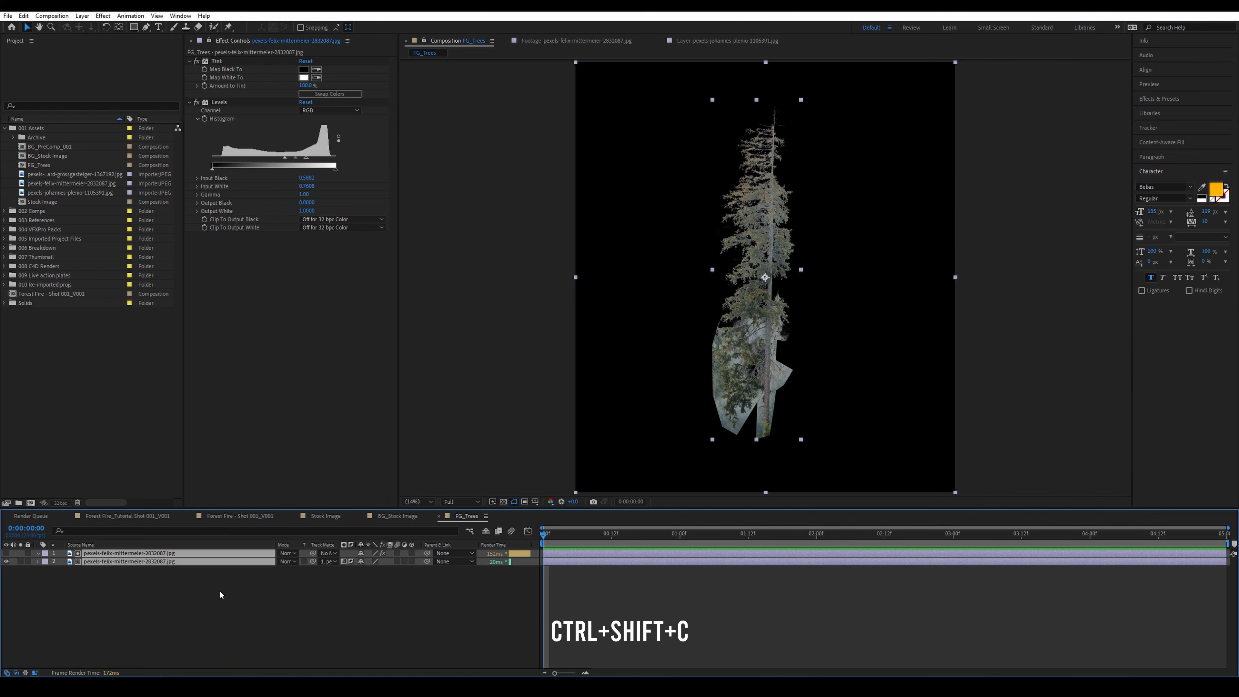
key("ctrl+shift+c")
type("Extra_Tree_01")
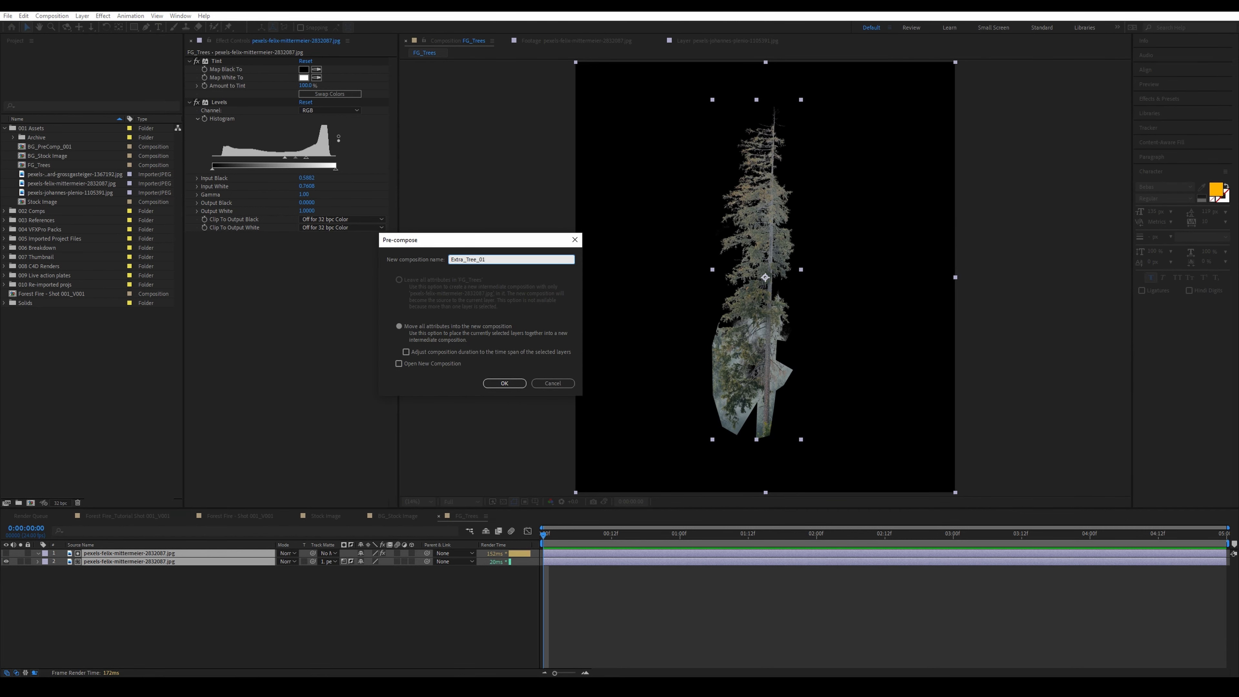
key("Return")
left_click(128, 606)
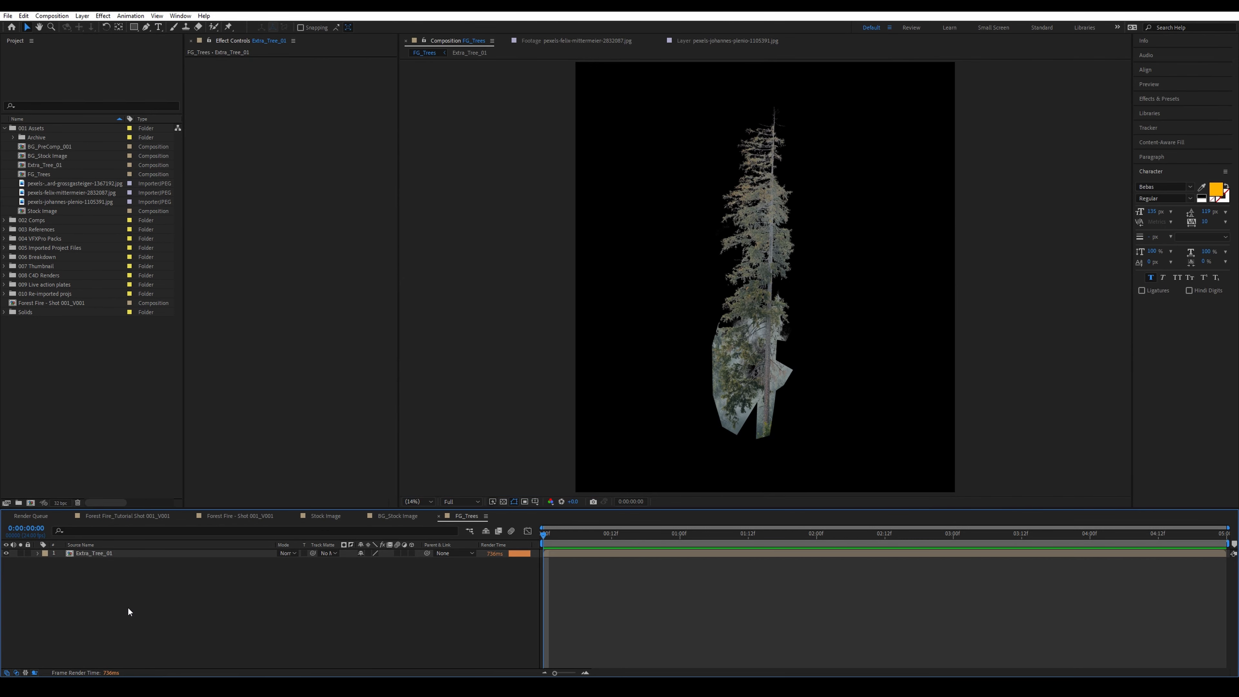
Step: Set the FG_Trees composition size to 3072 × 1280 px
key("ctrl+k")
left_click(812, 308)
type("3072")
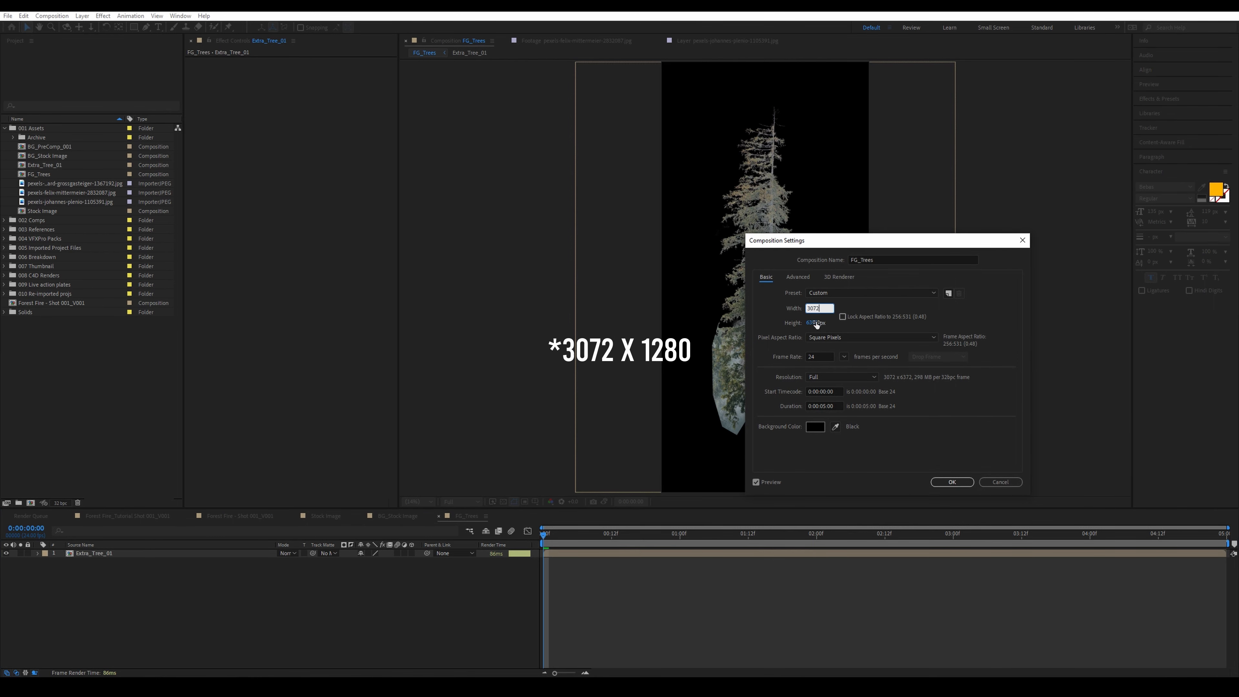
key("Tab")
type("1280")
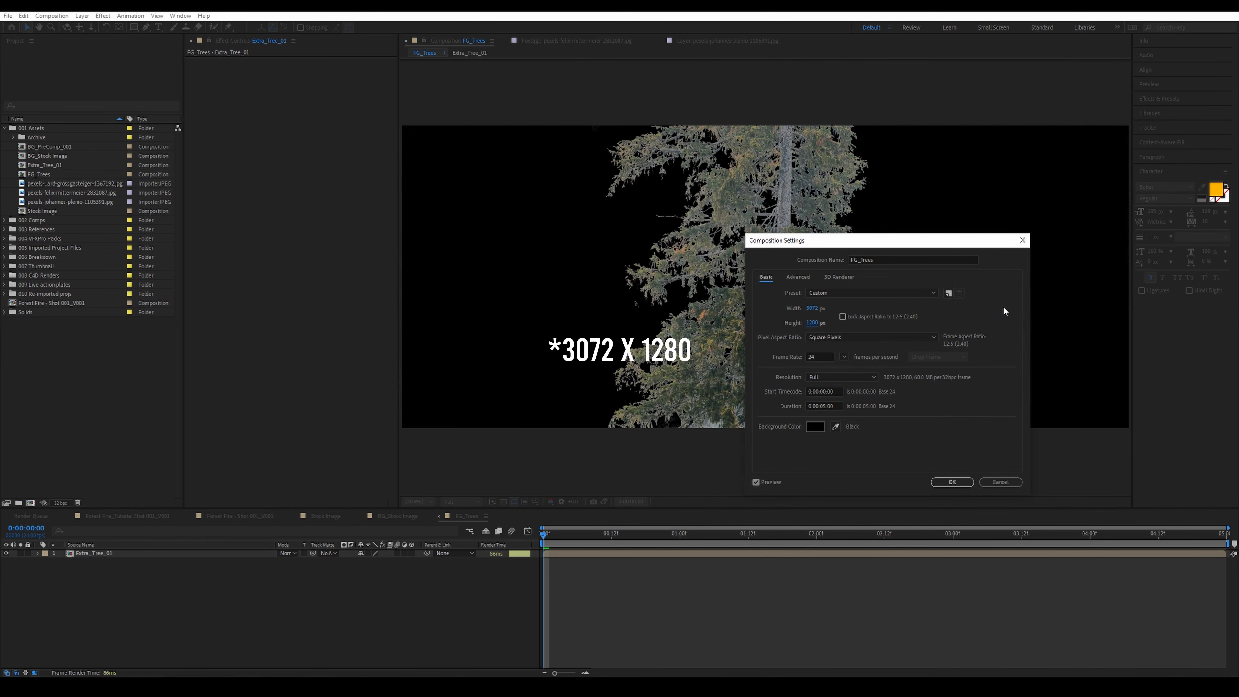
key("Return")
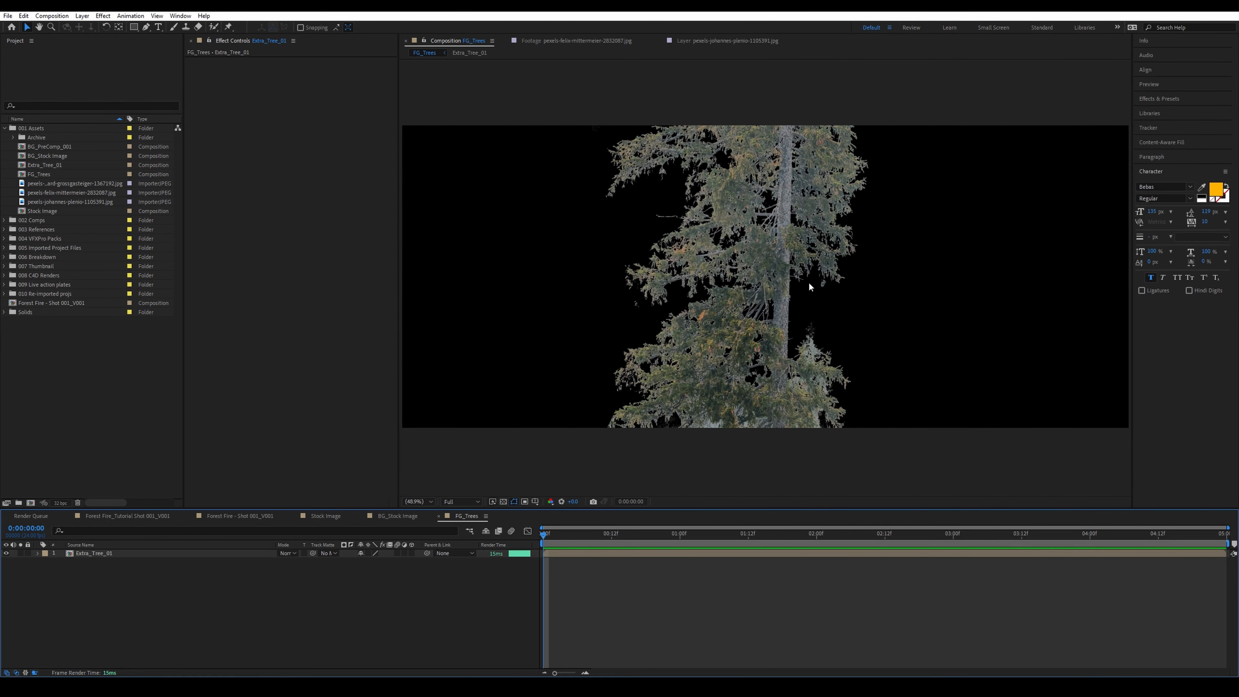
Step: Arrange scaled Extra_Tree_01 copies along both sides of the FG_Trees frame, masking one down to its bare trunk
left_click(808, 282)
key("comma")
key("comma")
left_click_drag(424, 276, 684, 263)
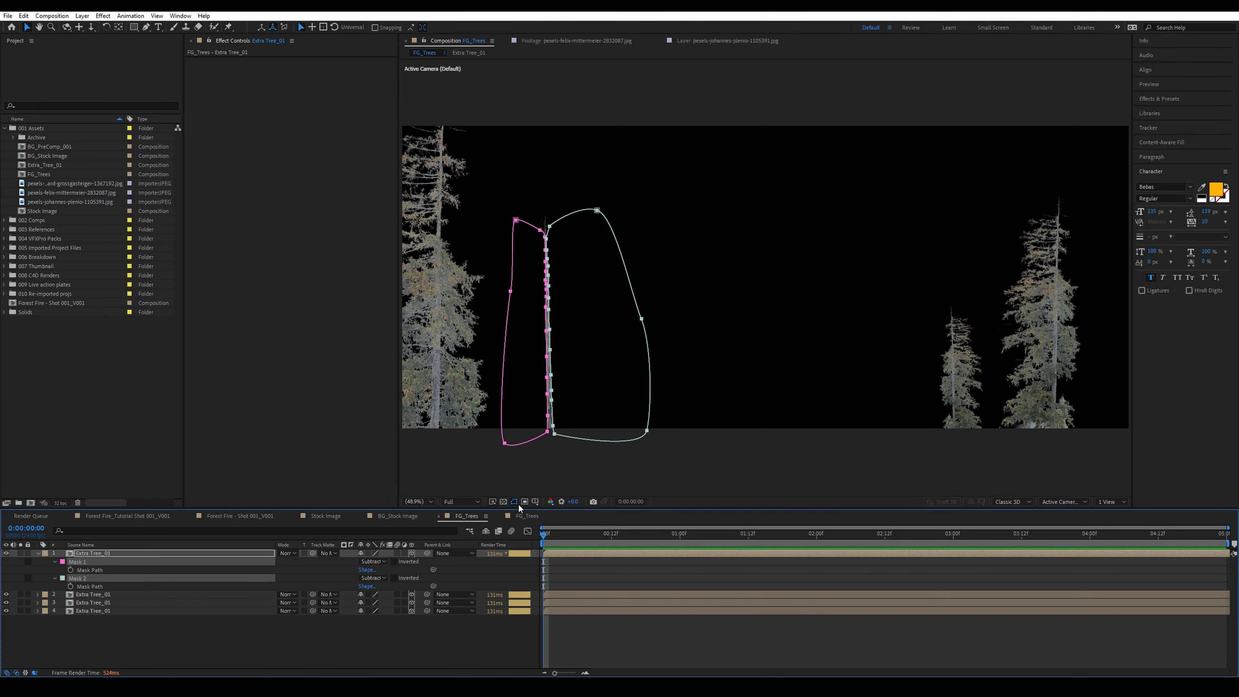
Step: Toggle mask path visibility to inspect the bare trunk and collapse the top tree layer's mask properties
left_click(513, 501)
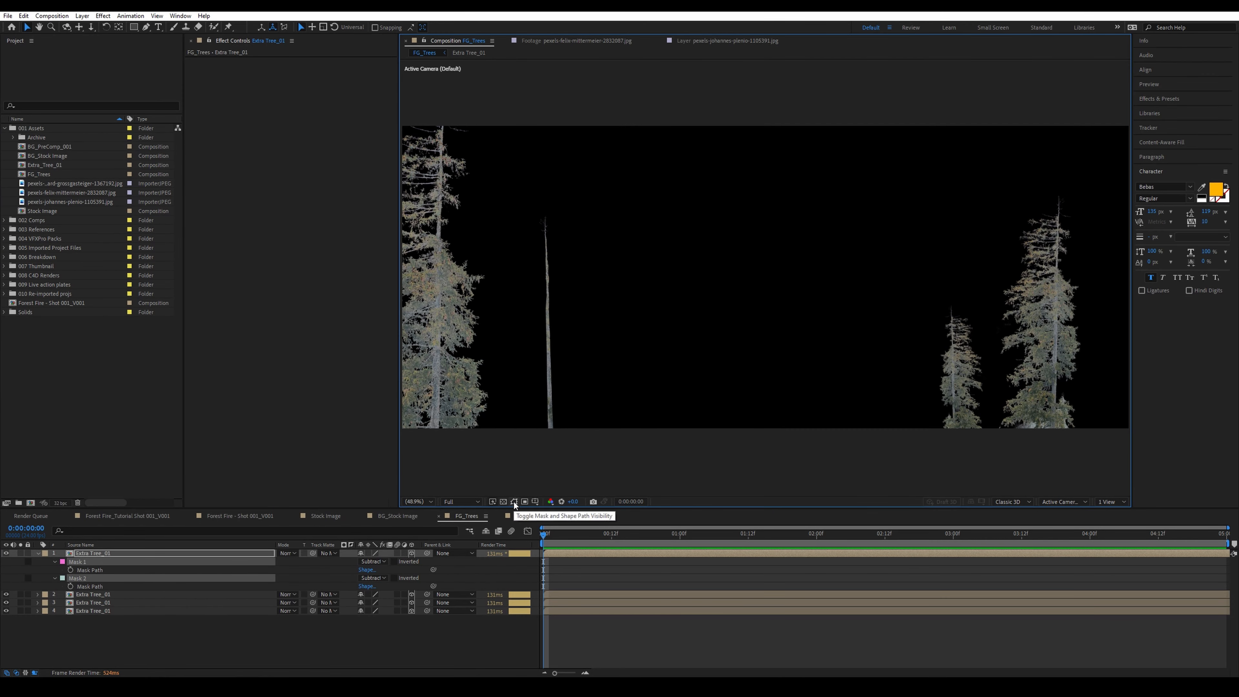
left_click(514, 501)
left_click(513, 500)
left_click(40, 552)
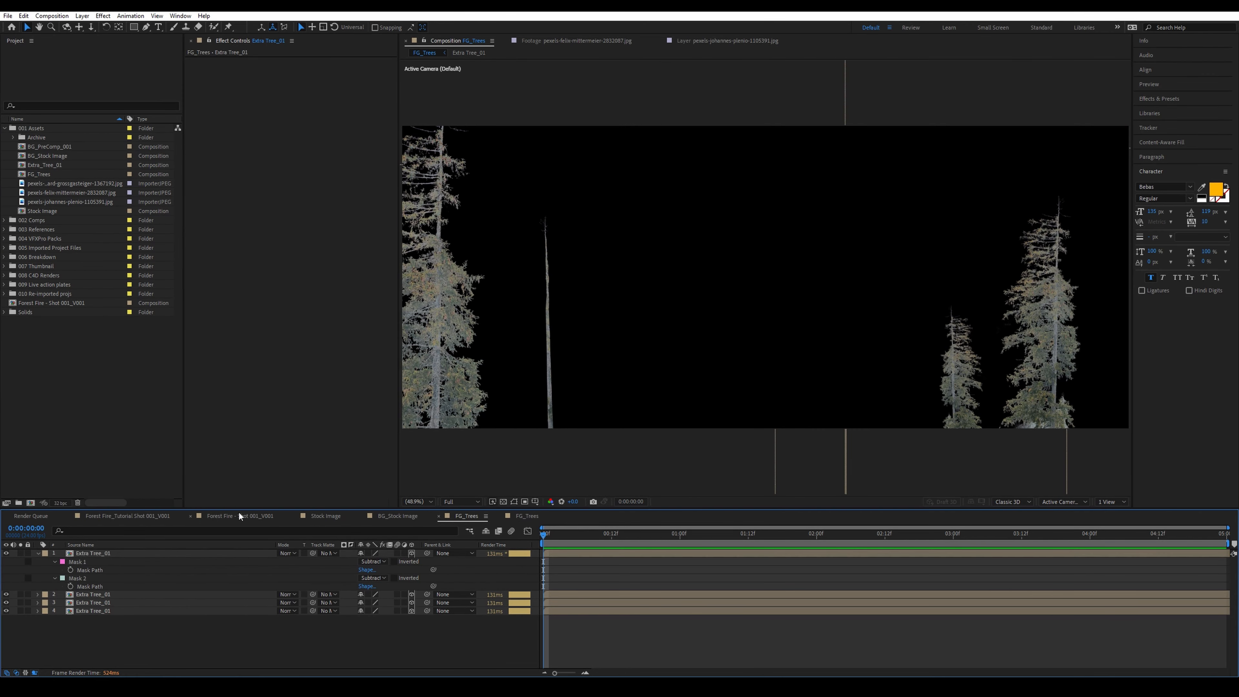
left_click(512, 502)
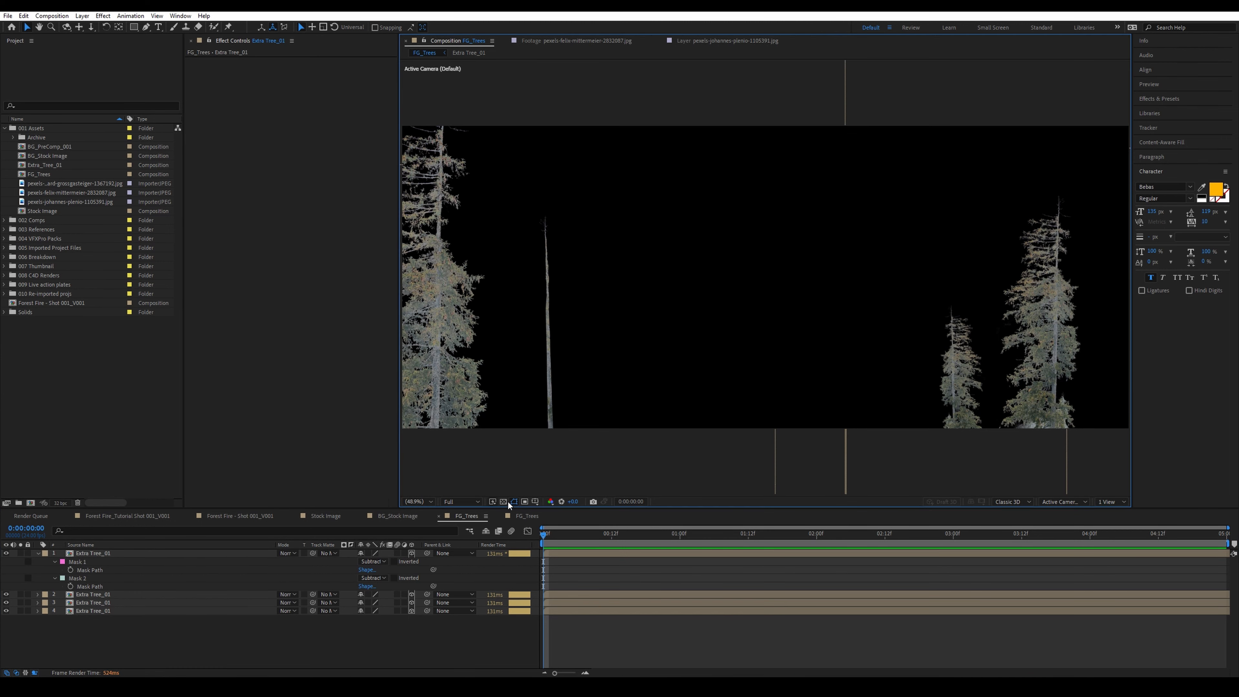
Step: Apply the Exposure effect to the bottom Extra_Tree_01 layer and set its exposure to -6
key("ctrl+space")
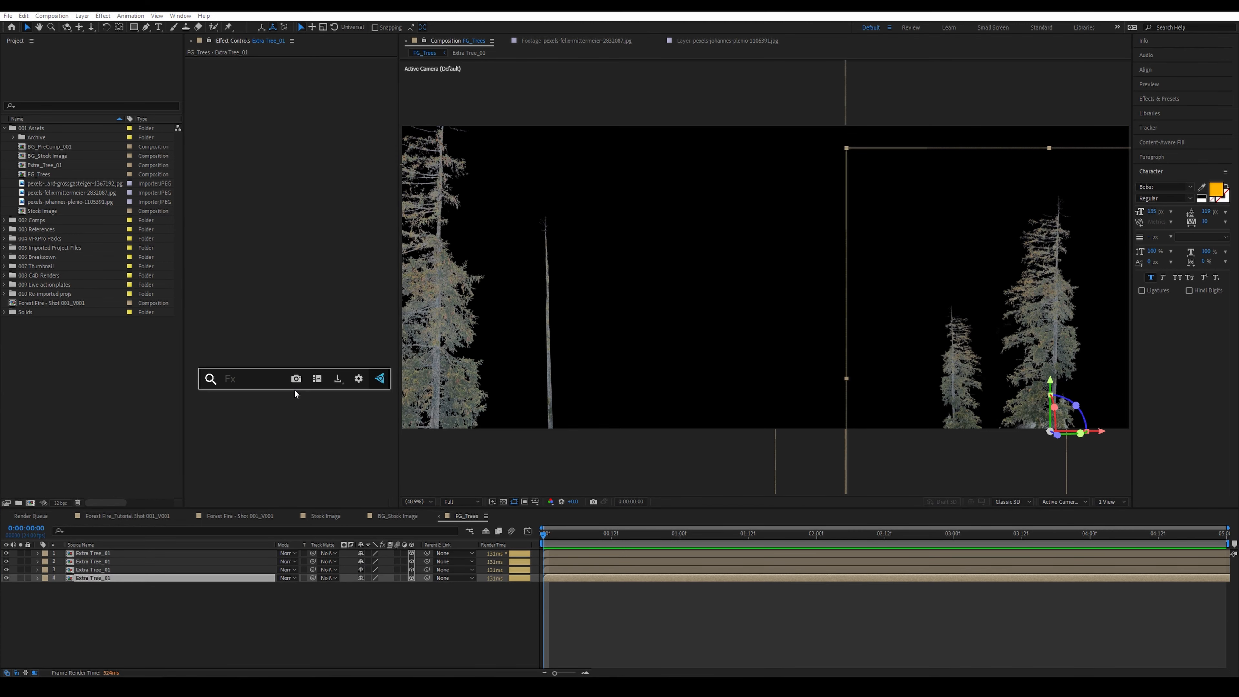
type("expo")
key("Return")
left_click(304, 85)
type("-")
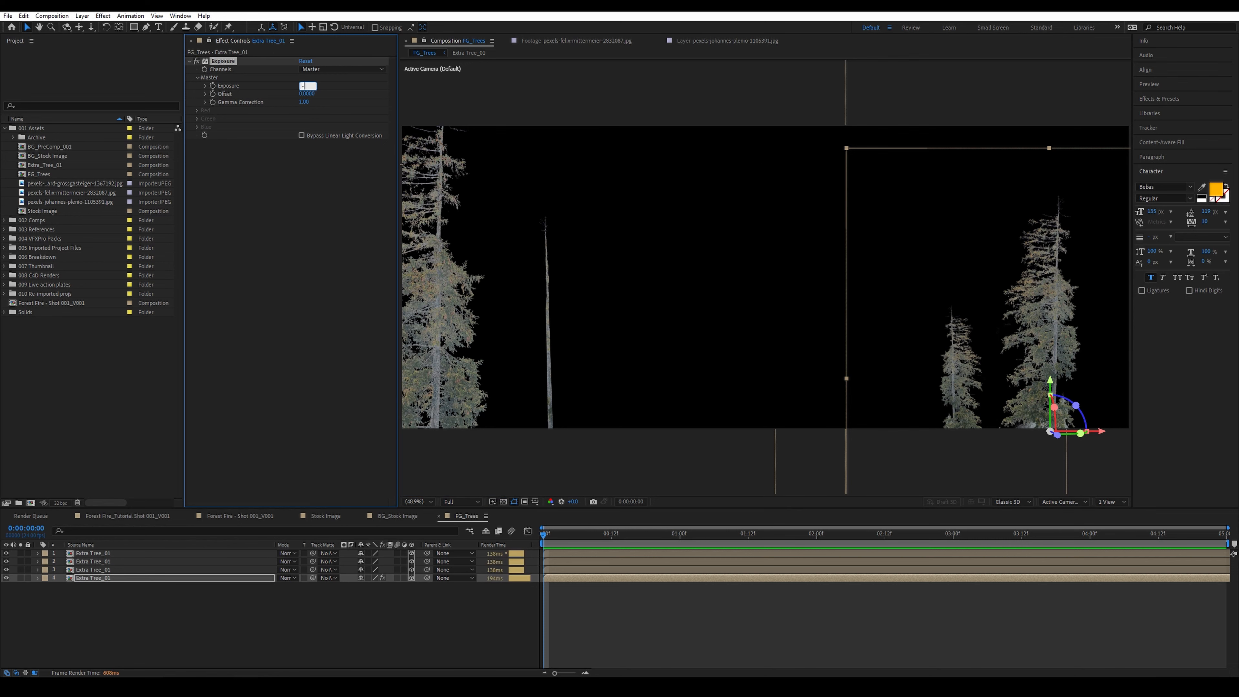
type("6")
key("Return")
Step: Apply Tritone to the same tree layer with bright red-orange midtones and very dark red shadows
key("ctrl+space")
type("trito")
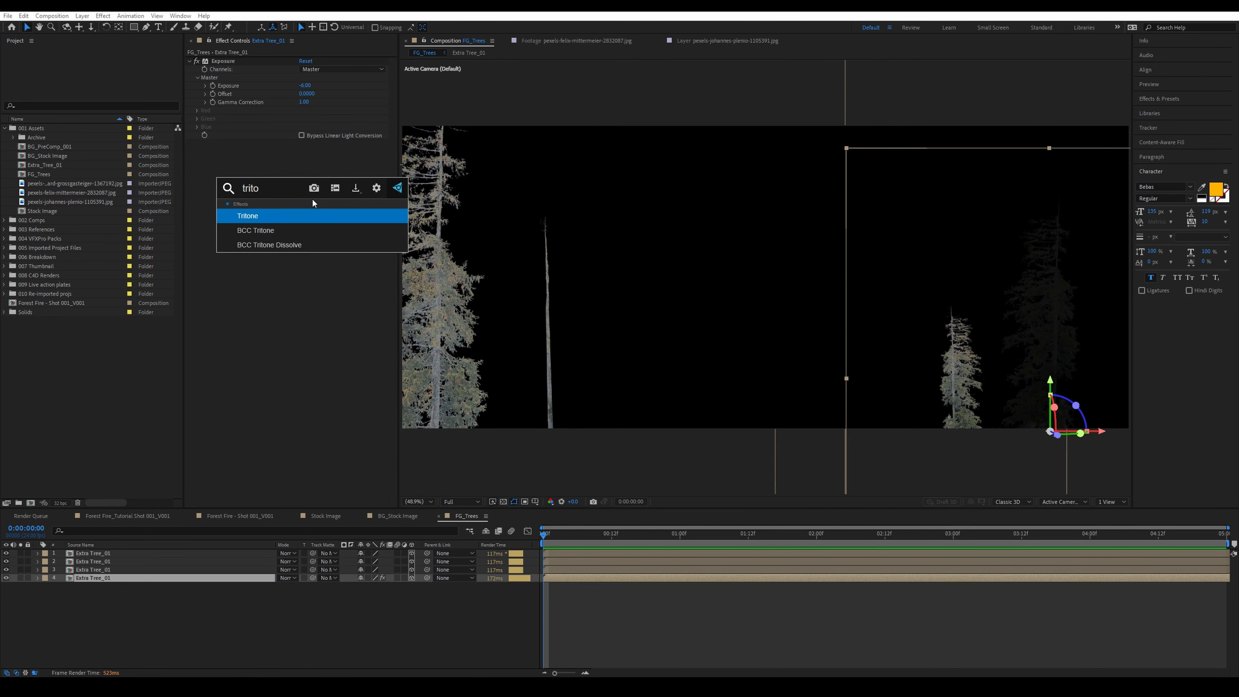
key("Return")
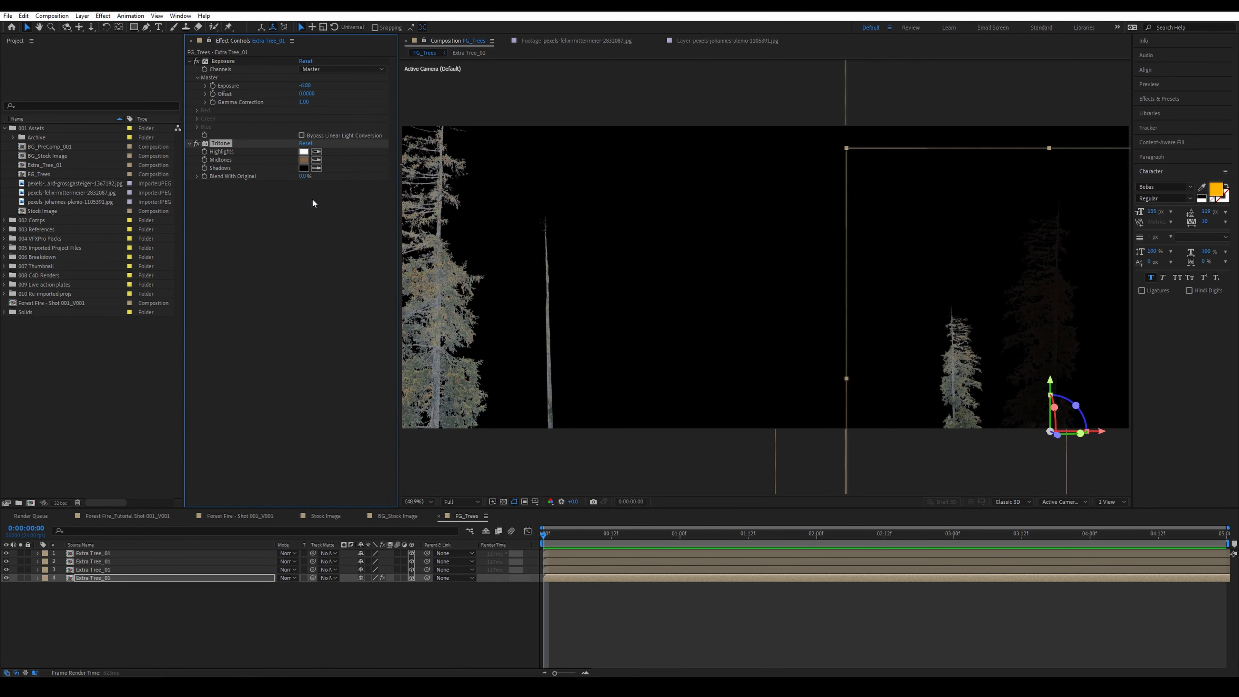
left_click(304, 160)
key("Return")
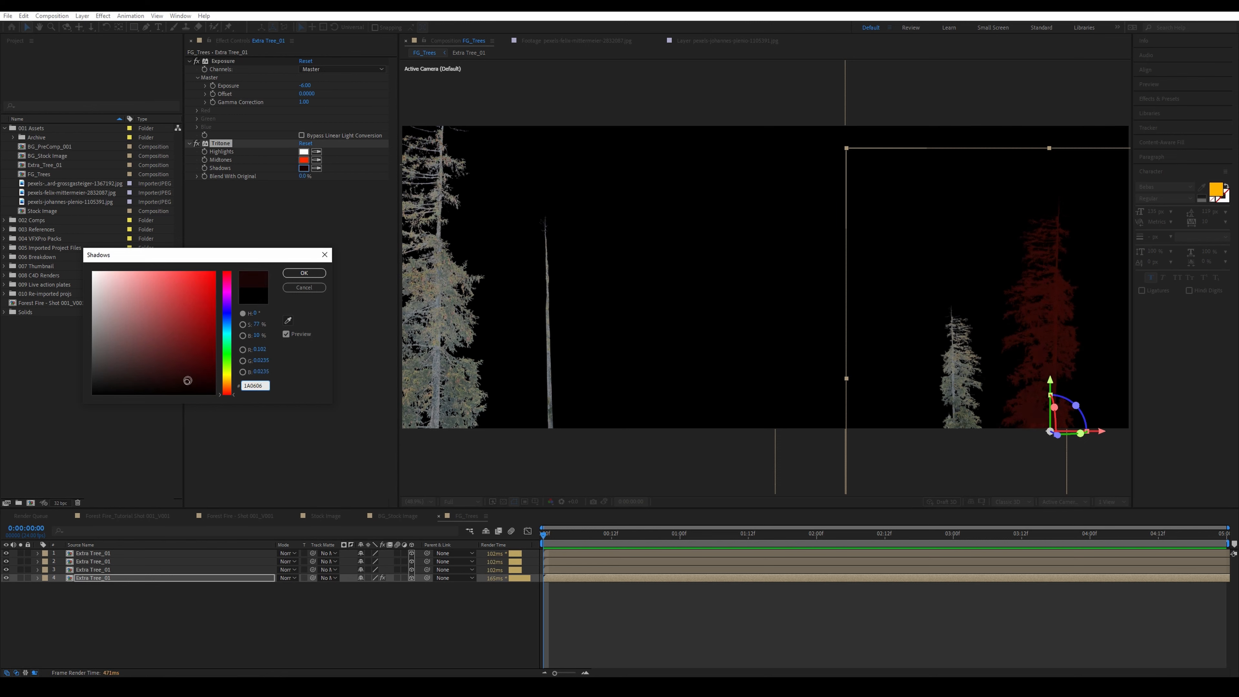
left_click_drag(187, 381, 187, 382)
Step: Paste the Exposure and Tritone effects onto the other three tree layers, and place FG_Trees directly below CC in the main shot
left_click(104, 570)
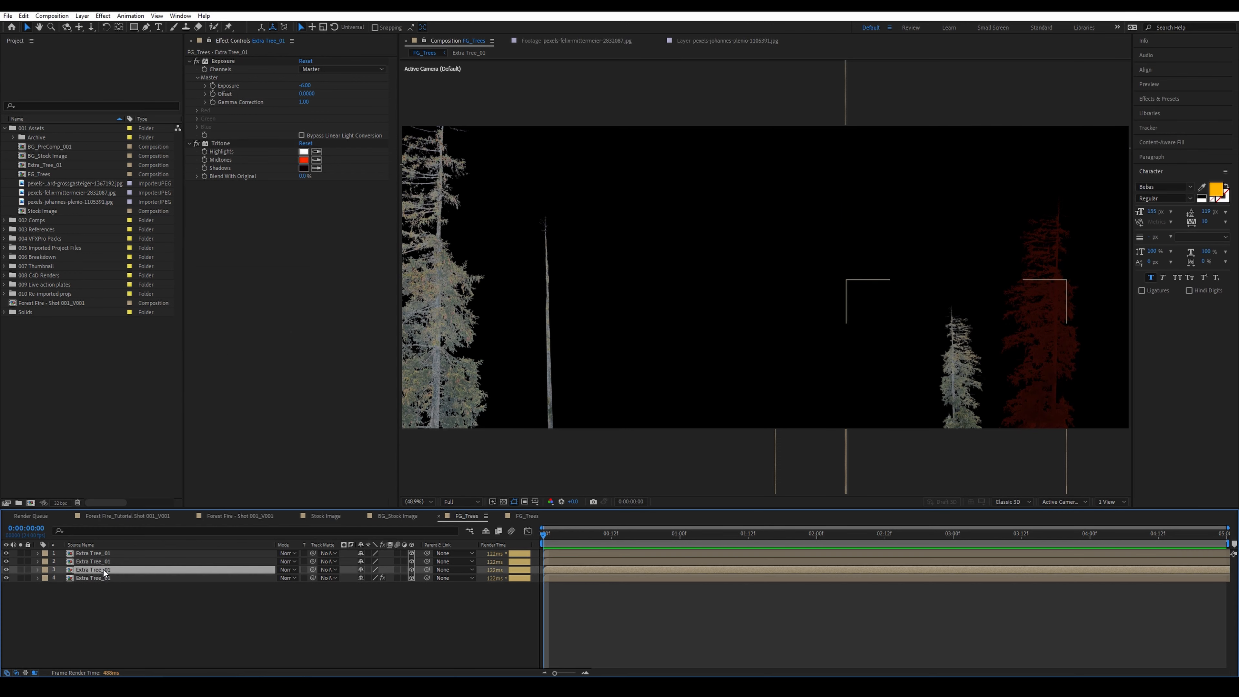
left_click(108, 555, "shift")
key("ctrl+v")
left_click(313, 628)
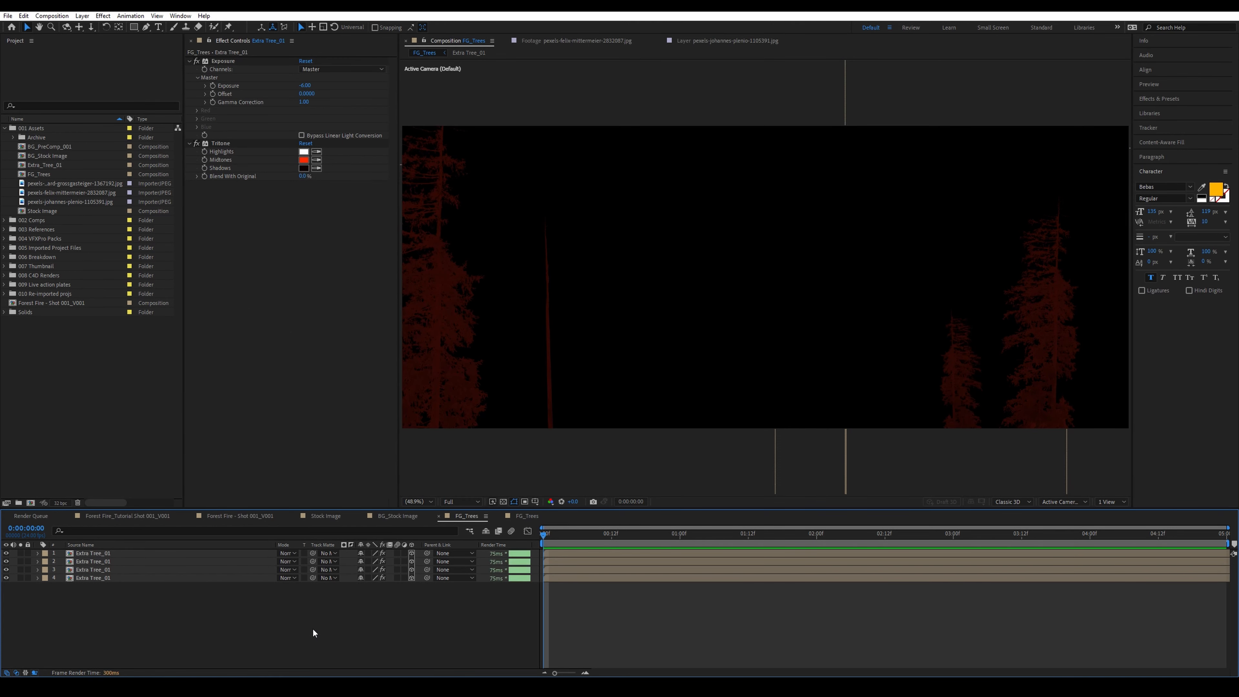
left_click_drag(39, 173, 110, 557)
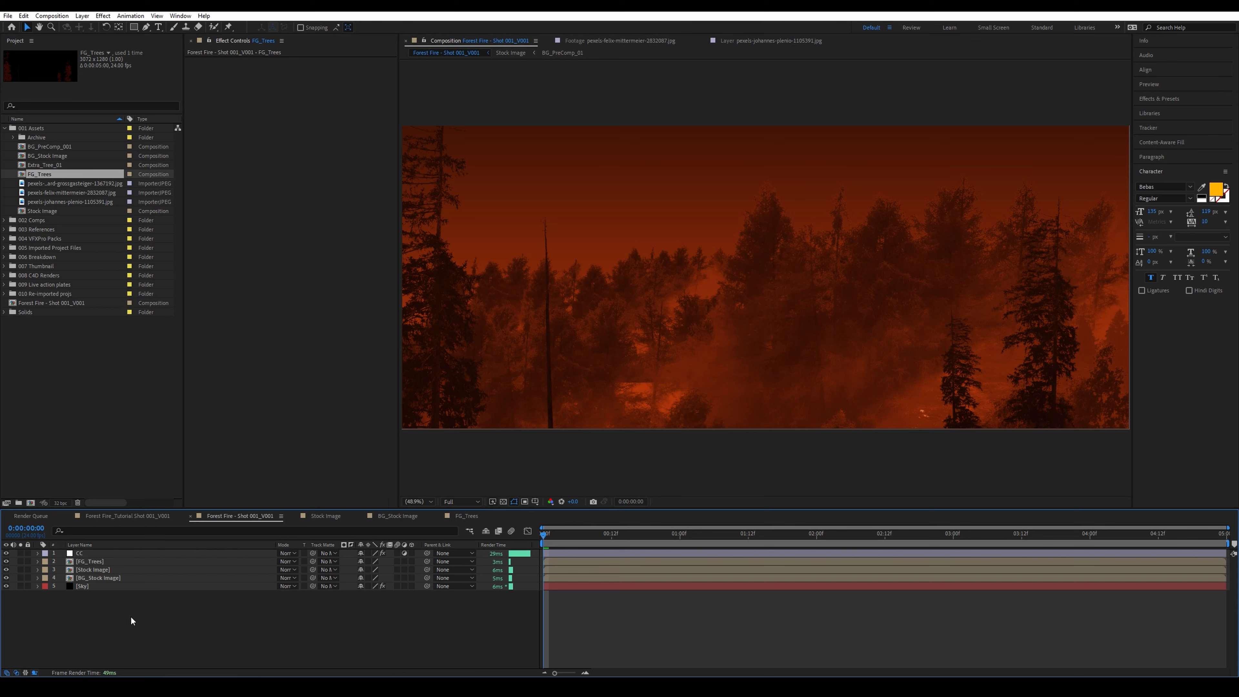
Step: Create an adjustment layer directly above the Sky layer and rename it Exp
left_click(110, 587)
key("ctrl+alt+y")
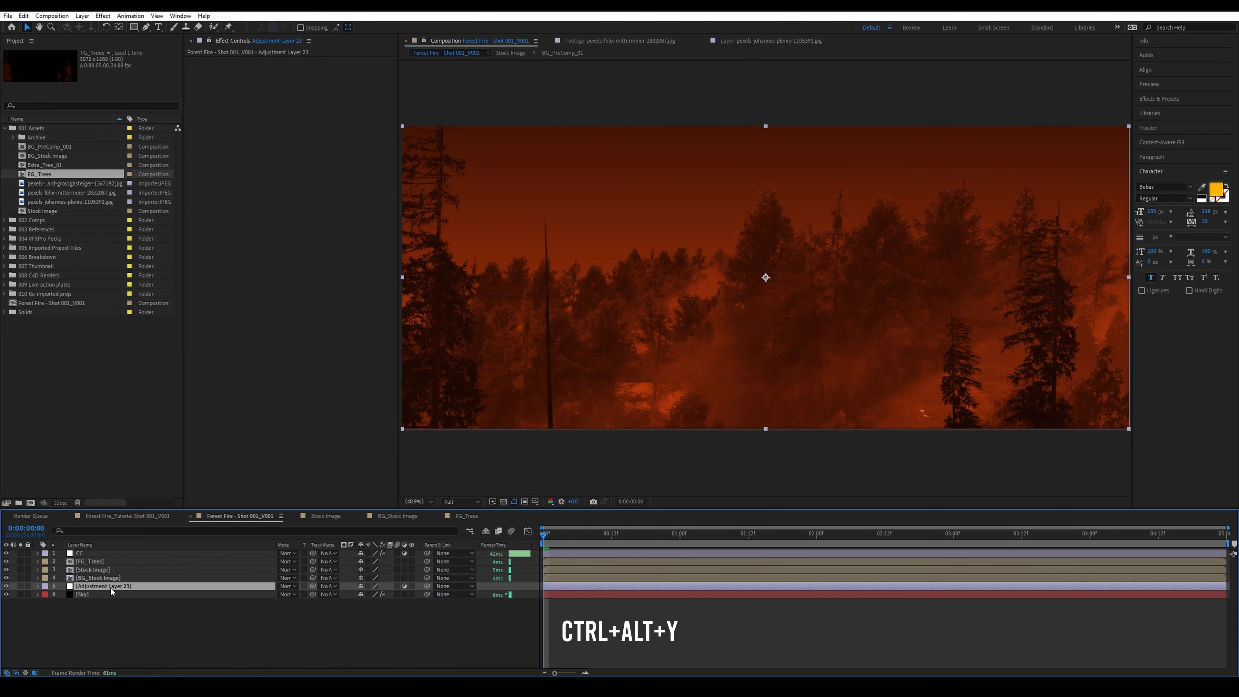
key("Return")
type("Exp")
key("Return")
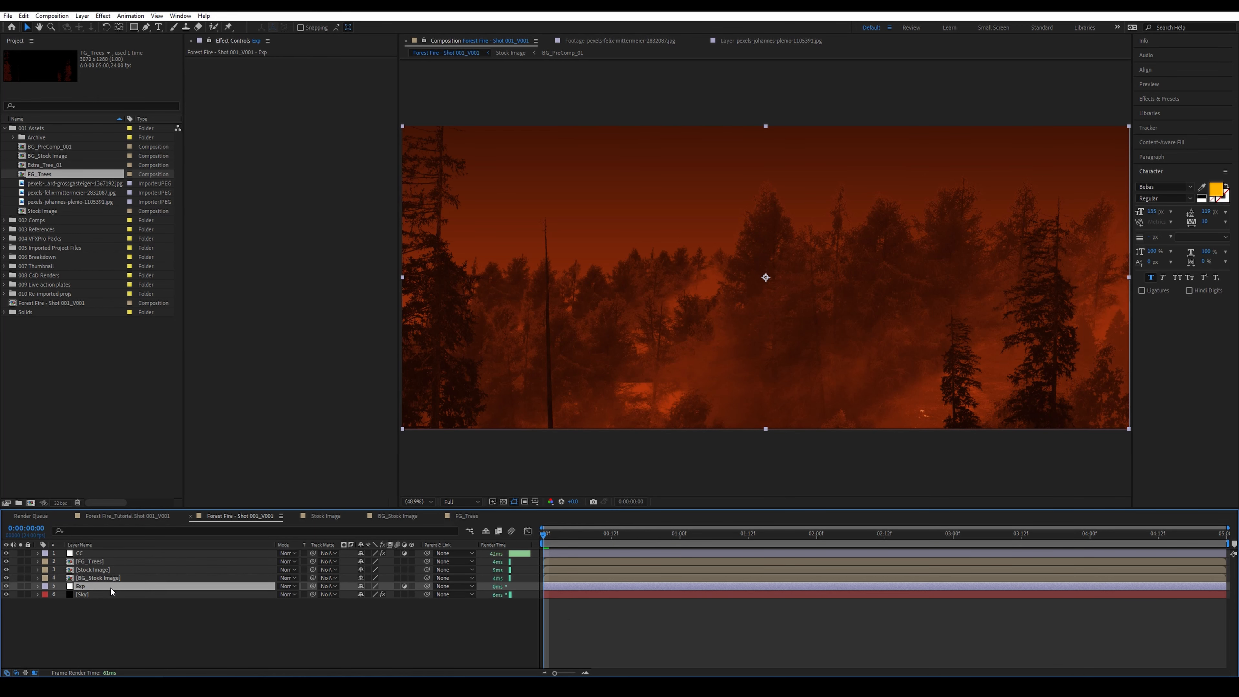
Step: Apply the Exposure effect to the Exp layer and set its exposure to -2.2
key("ctrl+space")
type("expo")
key("Return")
left_click(303, 86)
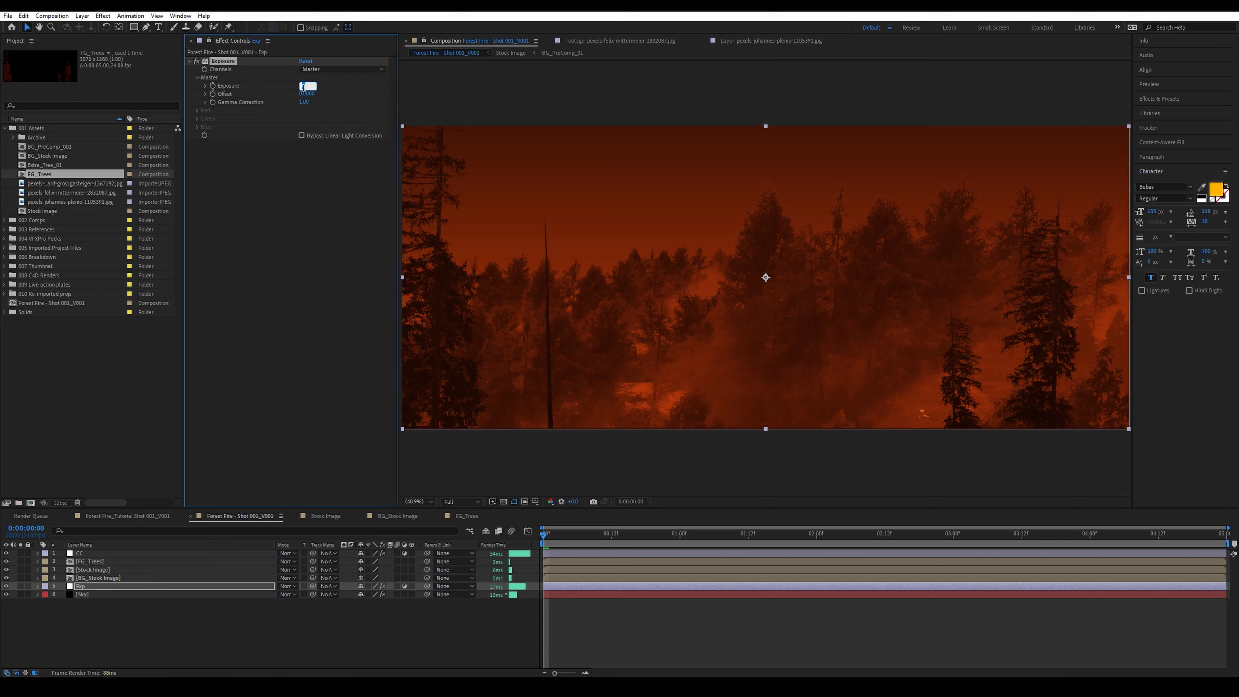
type("-2.2")
key("Return")
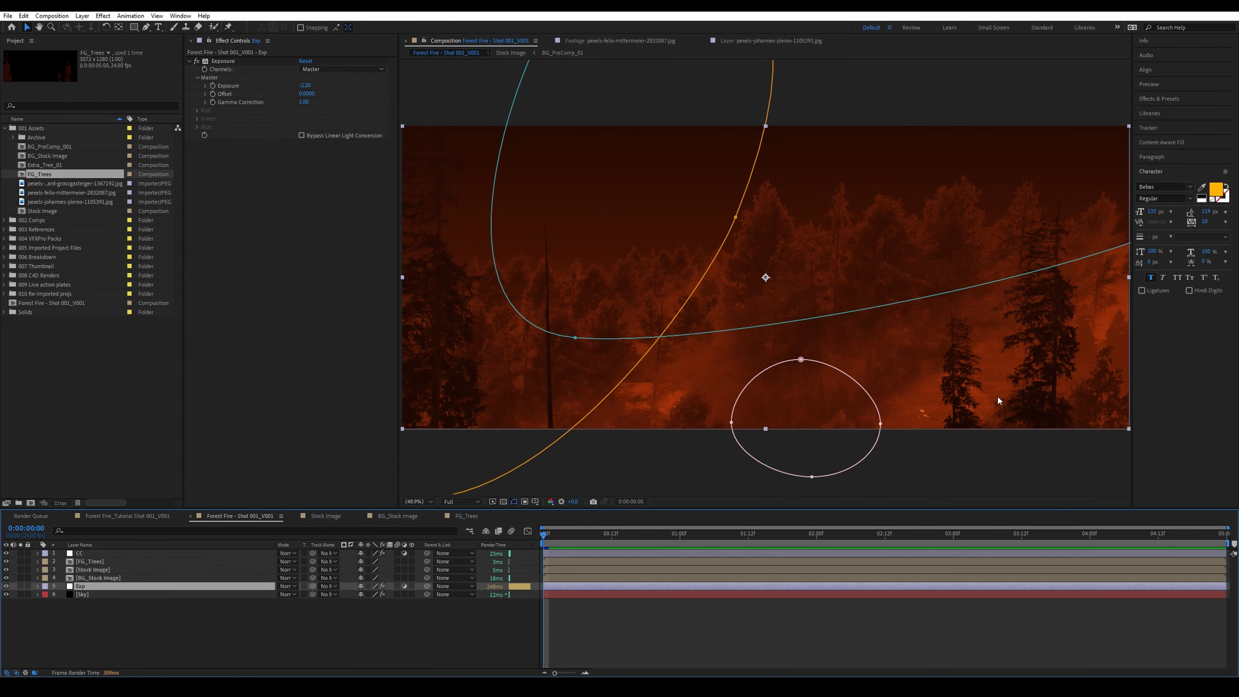
Step: Paste the masked Exp adjustment layer at the top of the Stock Image composition, reveal its masks and turn off the transparency grid
left_click(326, 515)
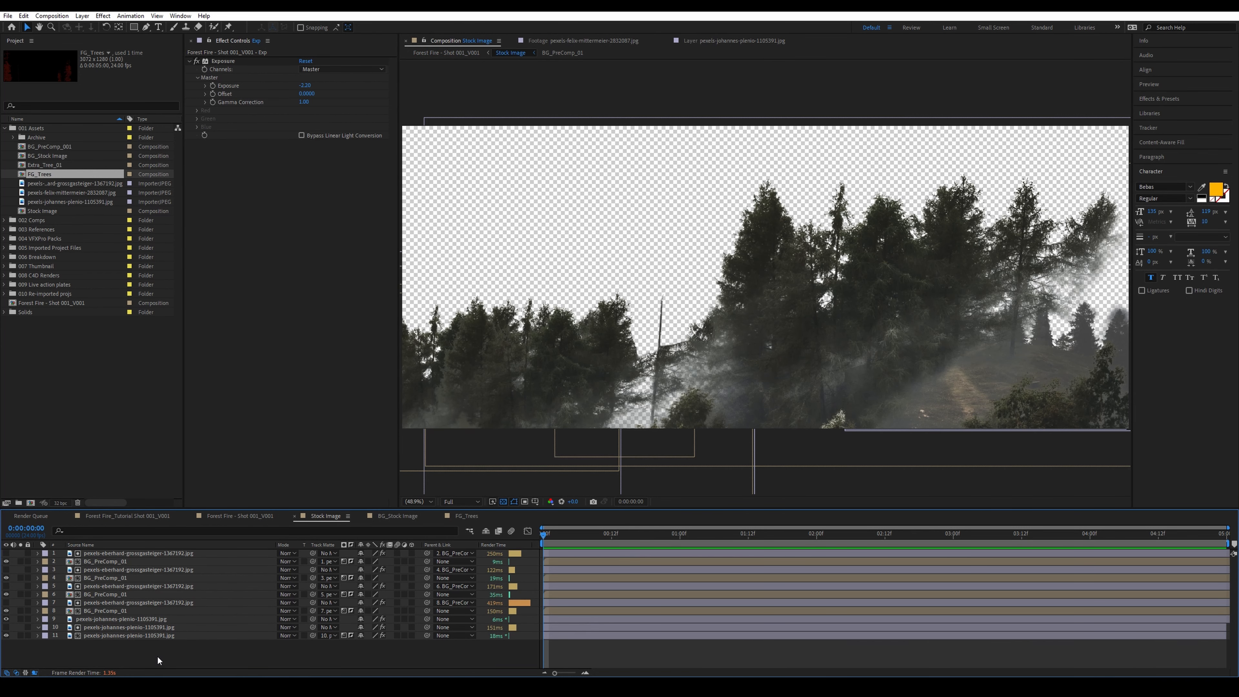
key("ctrl+v")
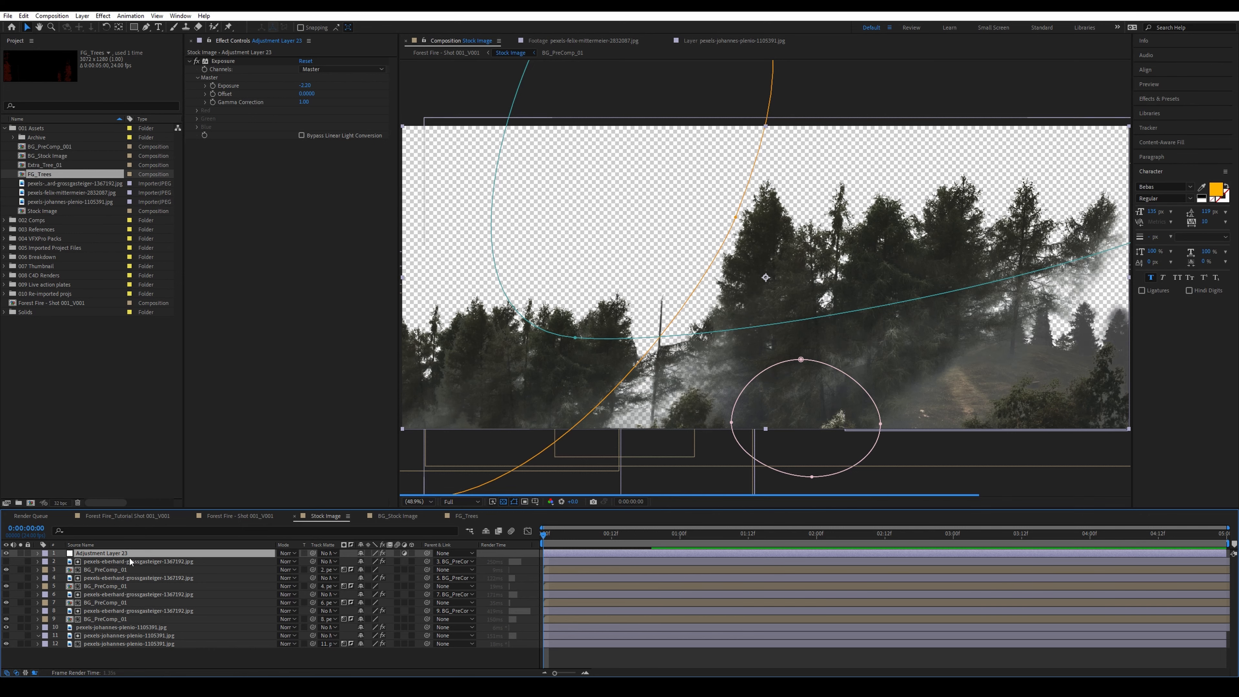
key("m")
left_click(503, 501)
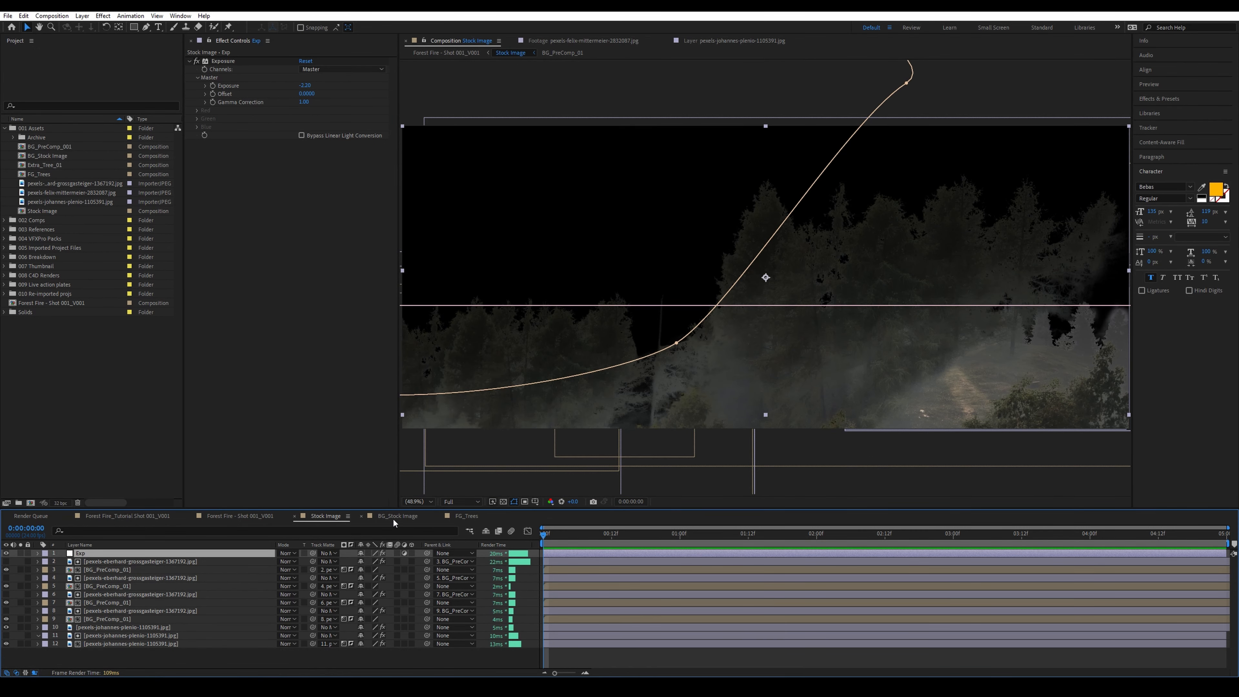
Step: Add the Exp adjustment layer to the top of BG_Stock Image, and collapse the 001 Assets folder in the project
left_click(394, 516)
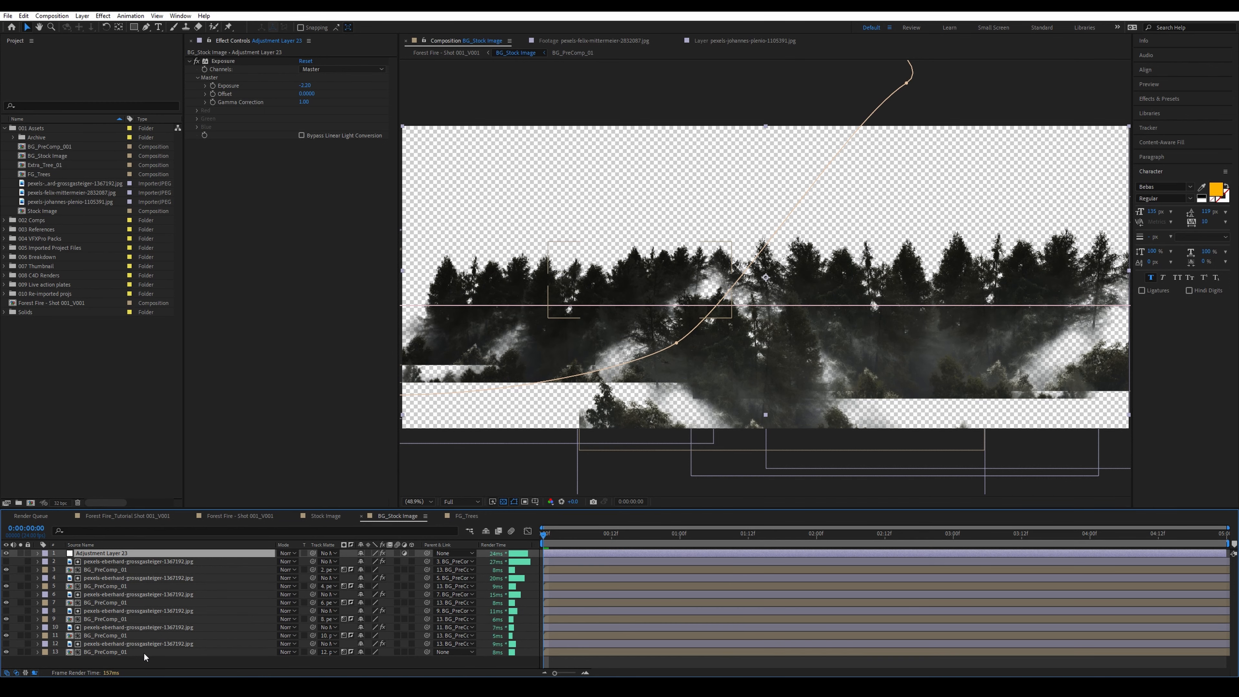
left_click(151, 661)
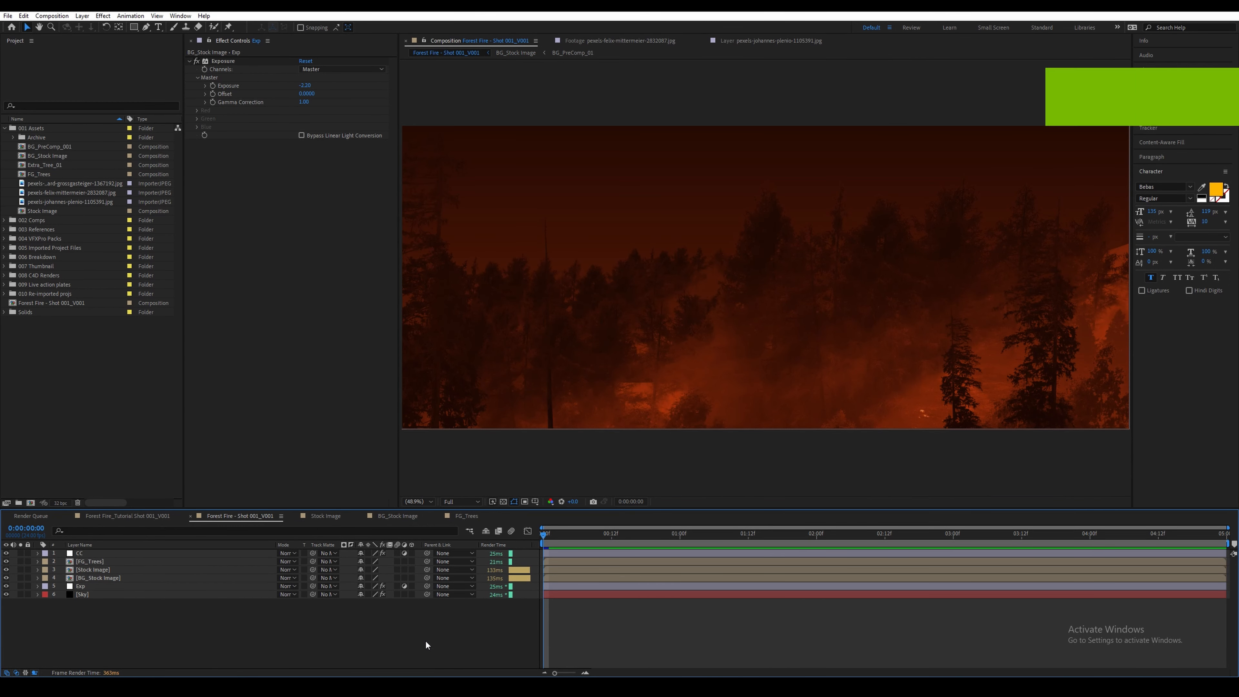
left_click(4, 127)
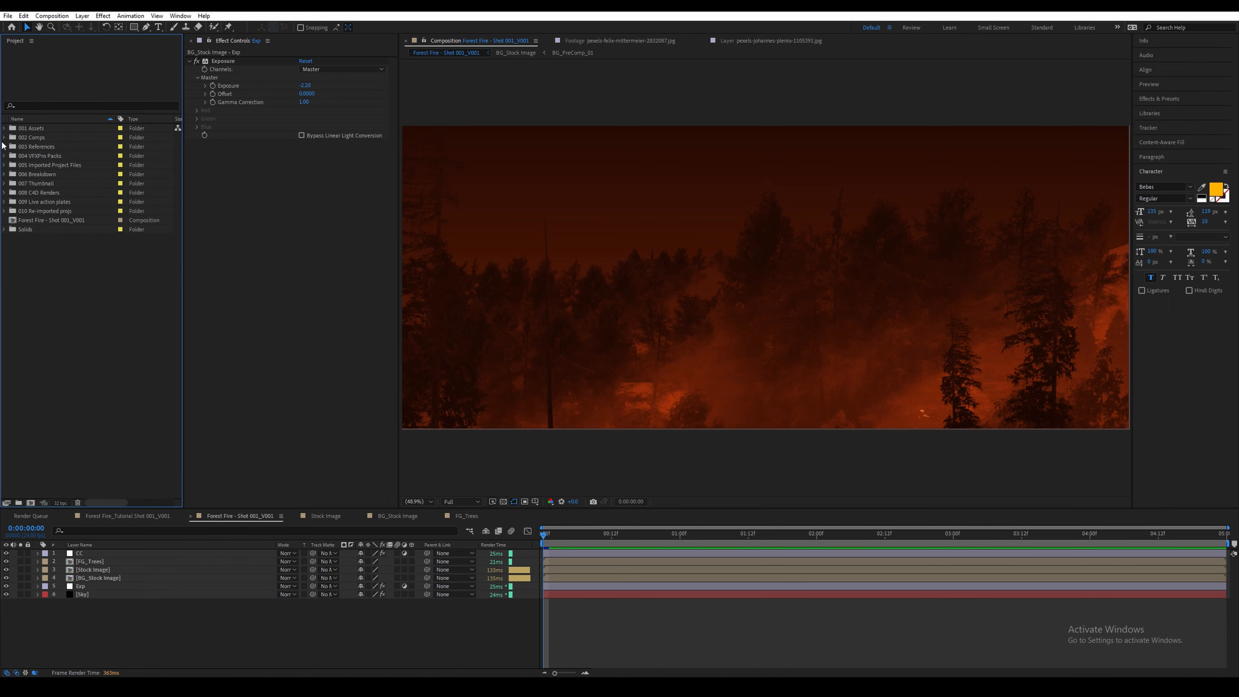
Step: Conform the Smoke_04_4K.mov footage from the VFXPro_Smoke Vol 1_4K folder to 24 frames per second
left_click(5, 156)
left_click(13, 201)
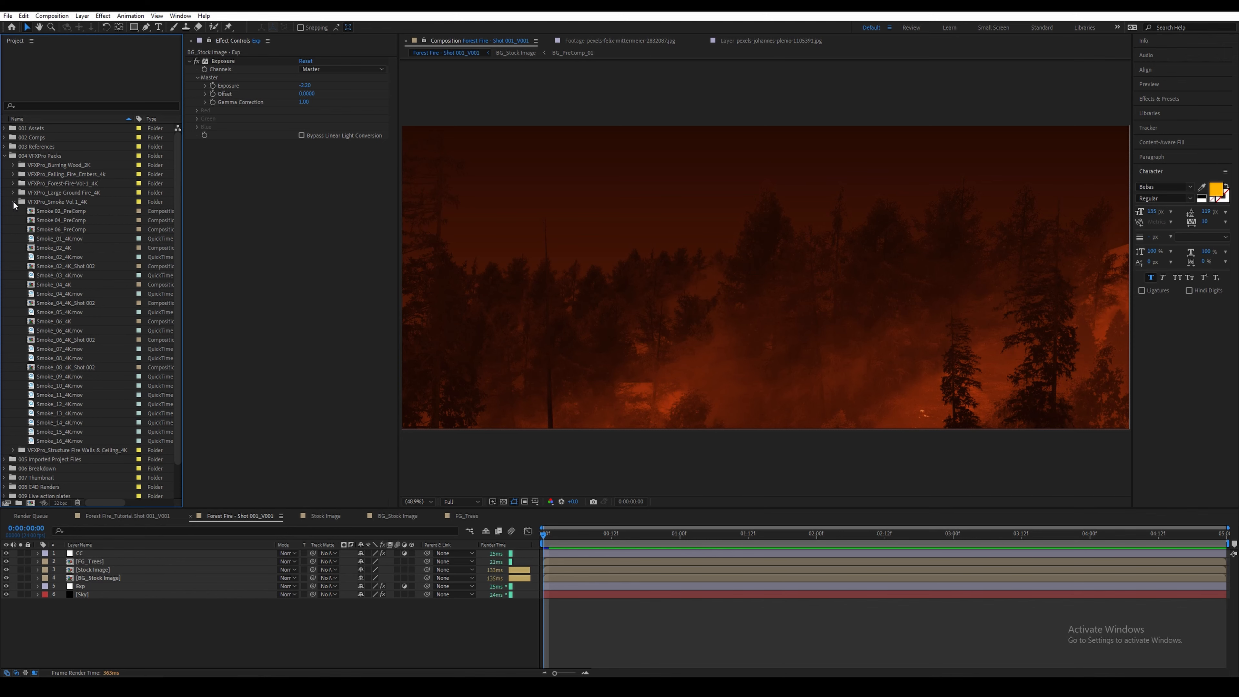
left_click(61, 293)
key("ctrl+alt+g")
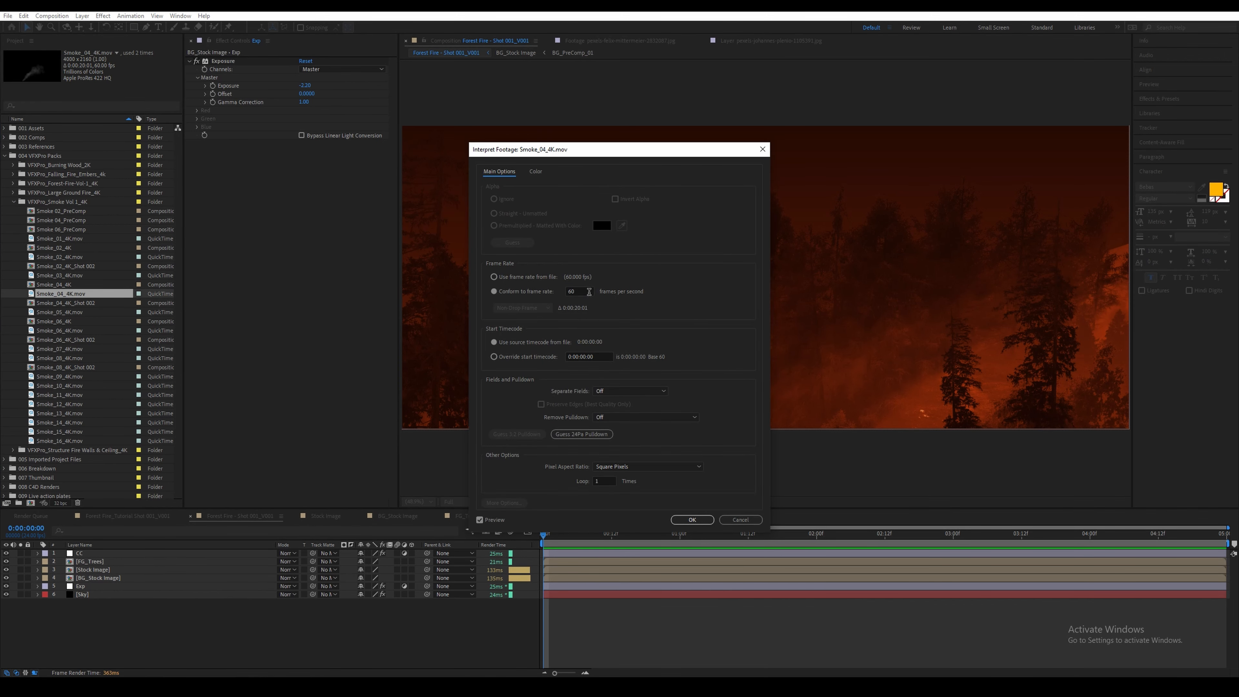
double_click(588, 291)
type("24")
key("Tab")
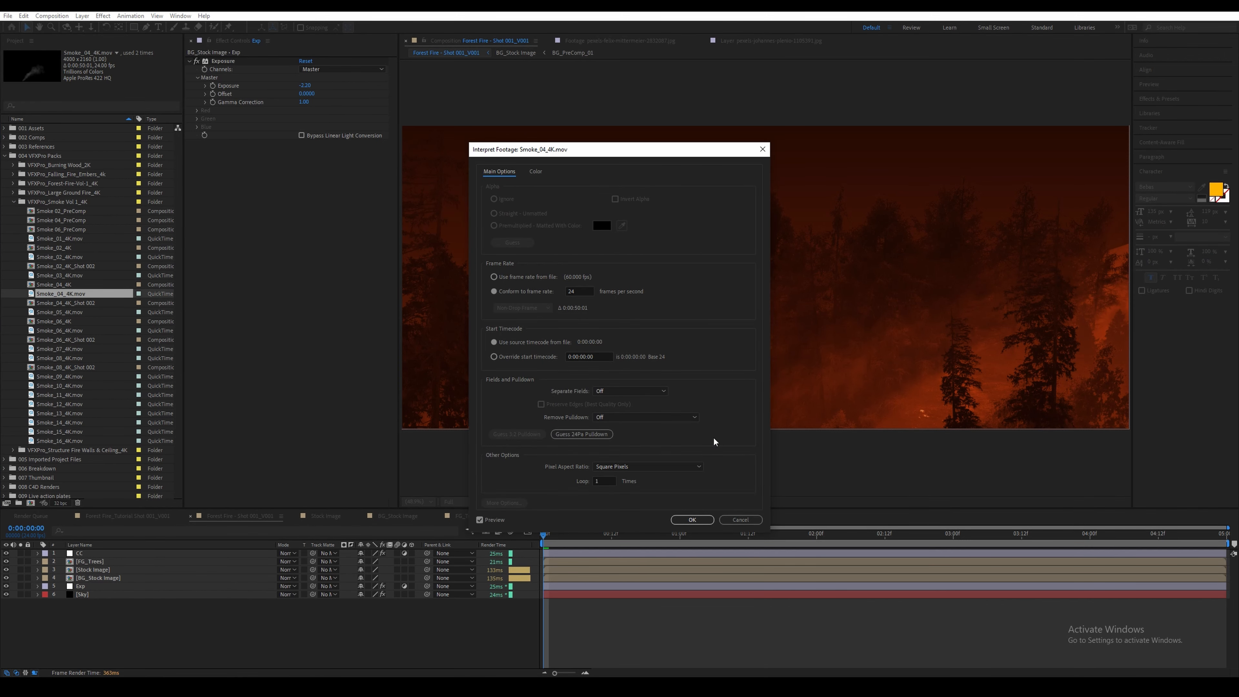
left_click(692, 520)
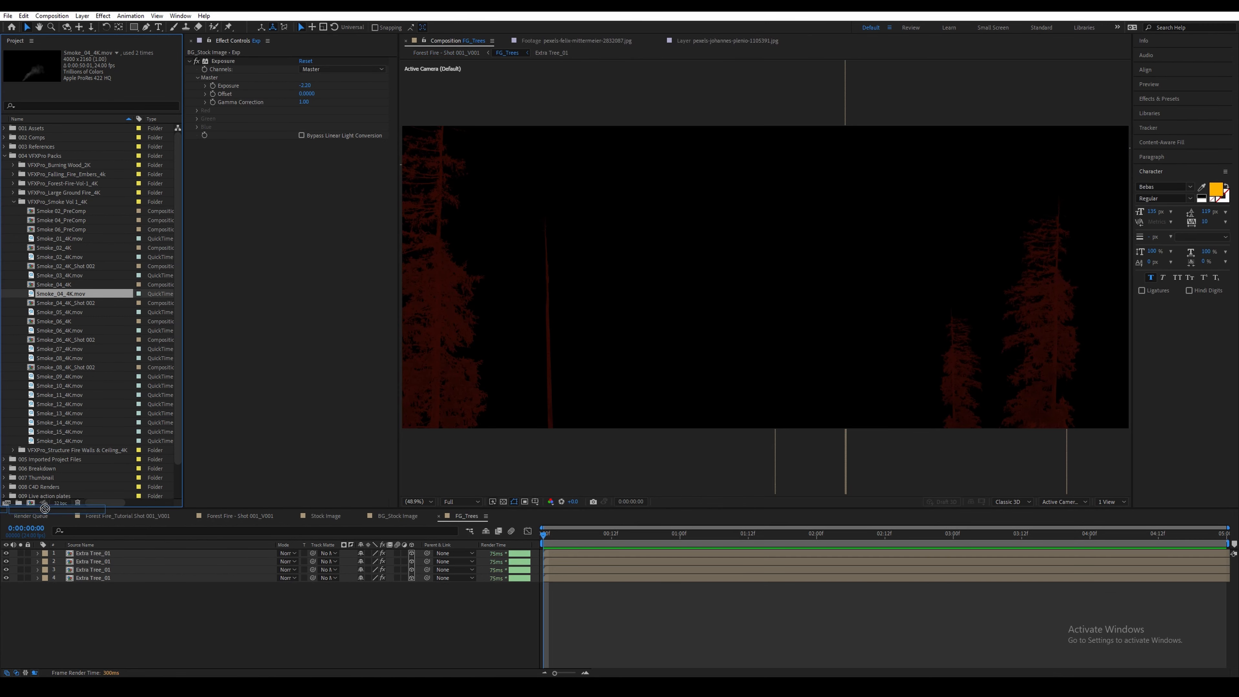
Step: Create a composition Smoke_04_4K_TUTORIAL from Smoke_04_4K.mov and add a comp-sized black solid named Slowed Down Smoke above the footage
left_click_drag(33, 504, 31, 503)
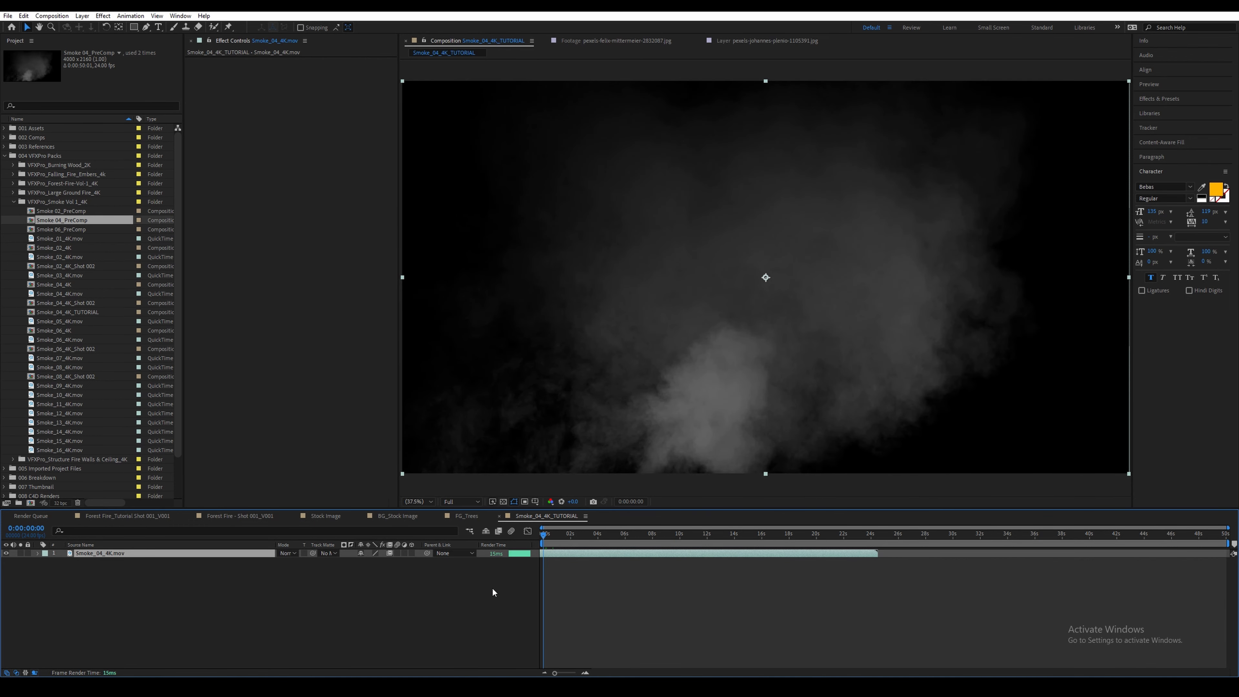
left_click(451, 599)
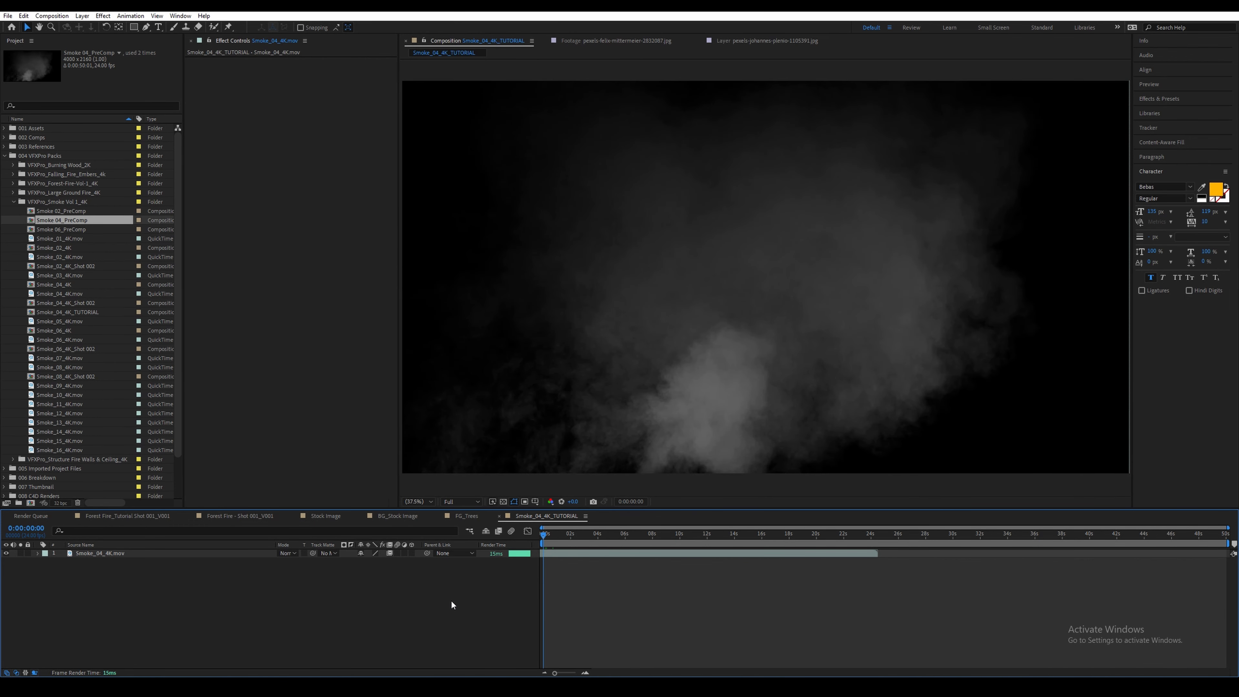
key("ctrl+y")
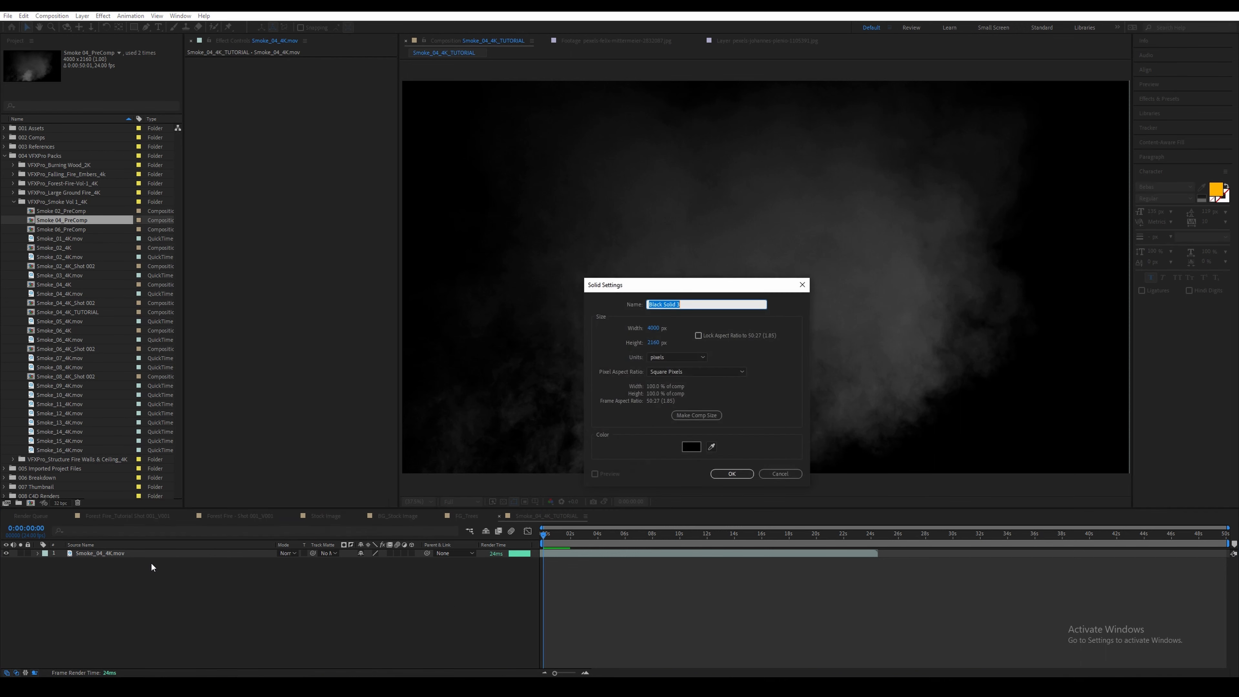
type("Slowed Down Smoke")
key("Return")
Step: Apply BCC Optical Flow to the Slowed Down Smoke solid, with Smoke_04_4K.mov as input layer and velocity 25
key("ctrl+space")
type("optic")
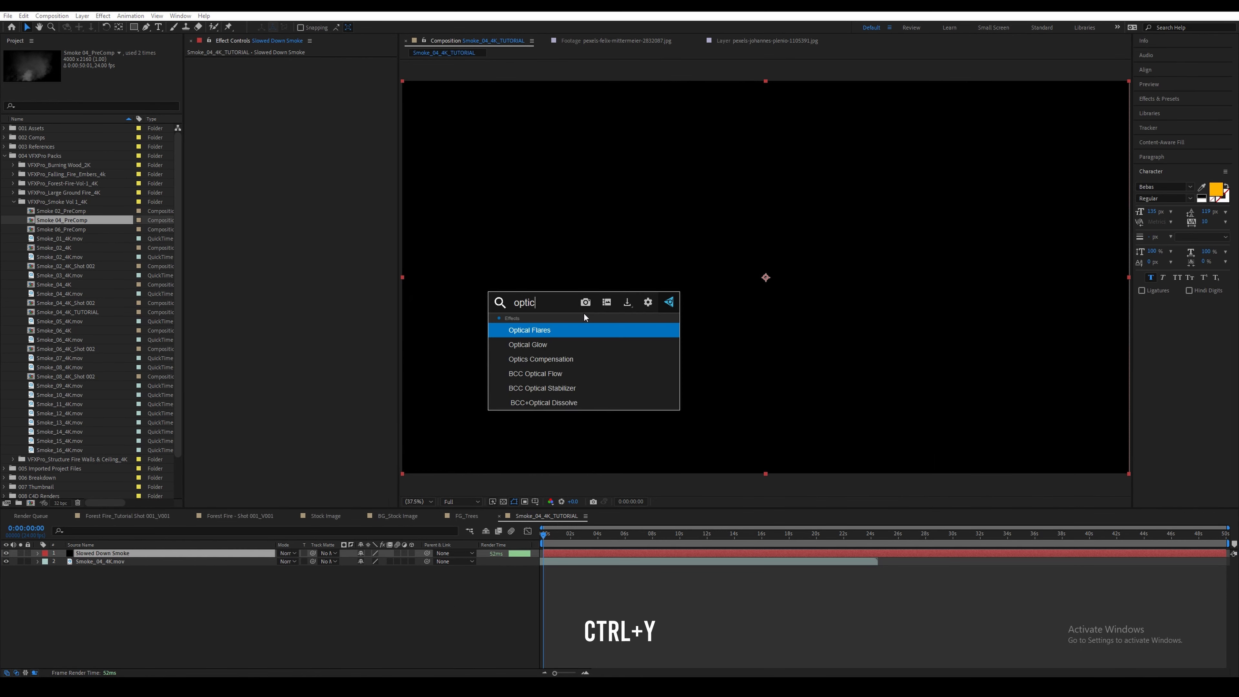
key("Down")
key("Down")
key("Down")
key("Return")
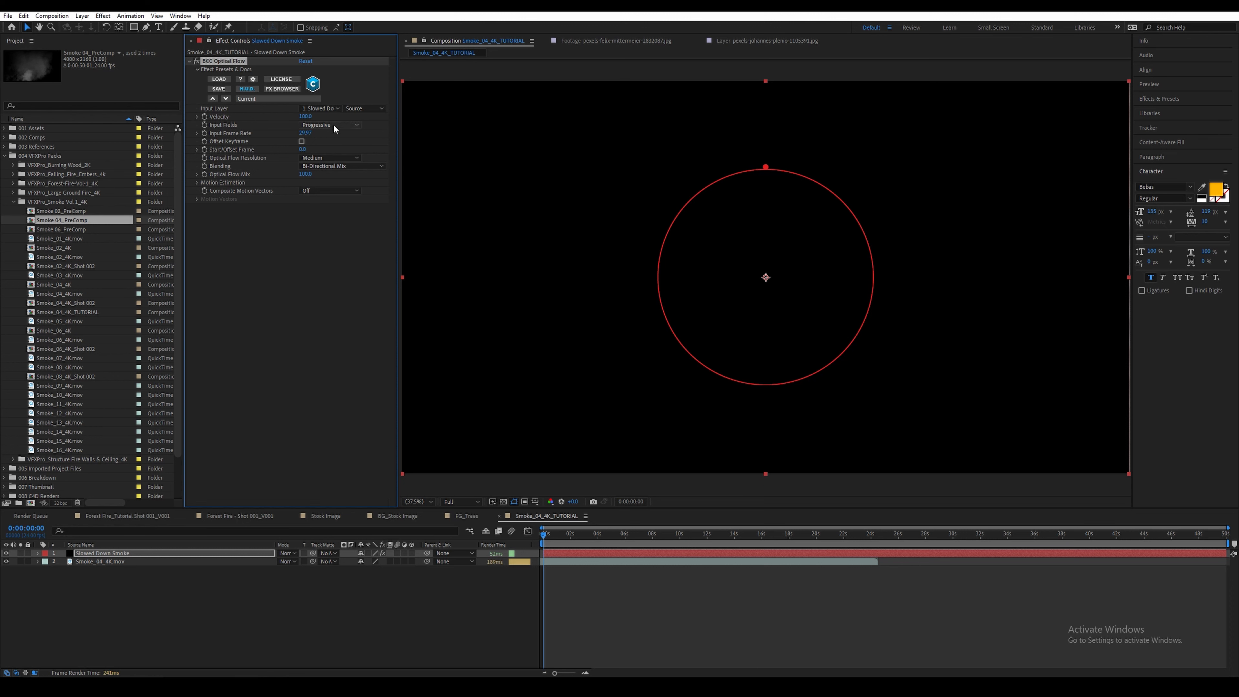
left_click(326, 108)
left_click(363, 142)
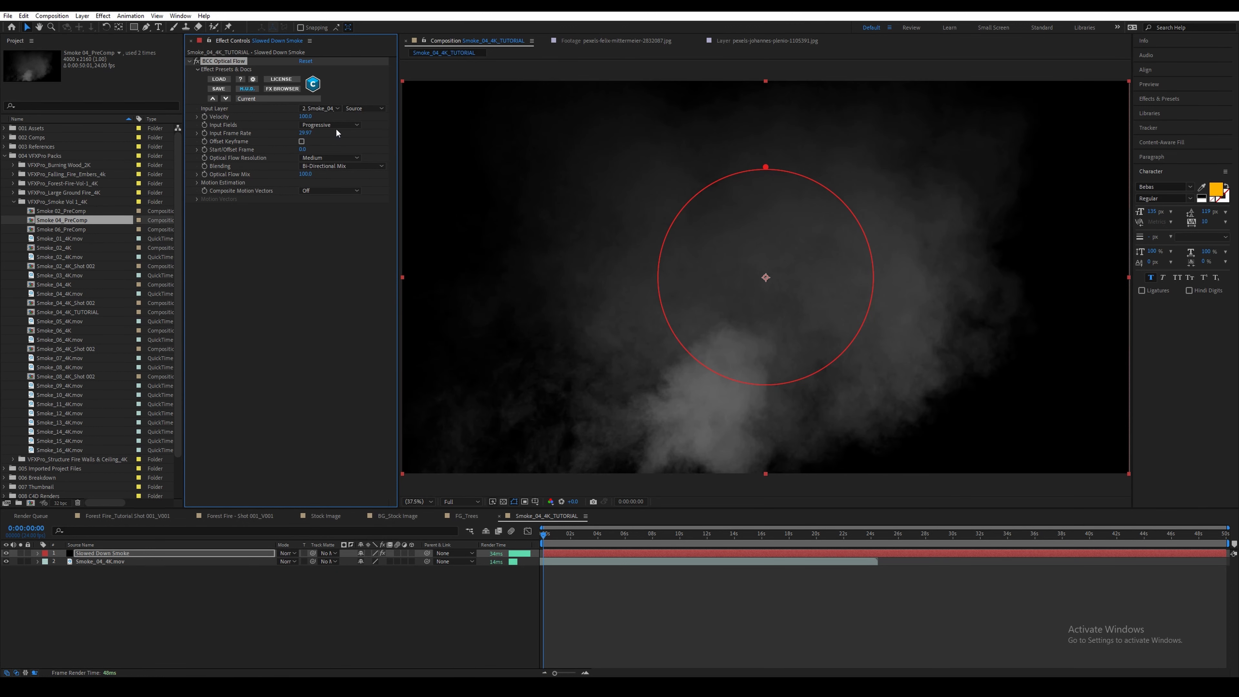
left_click(304, 116)
type("25")
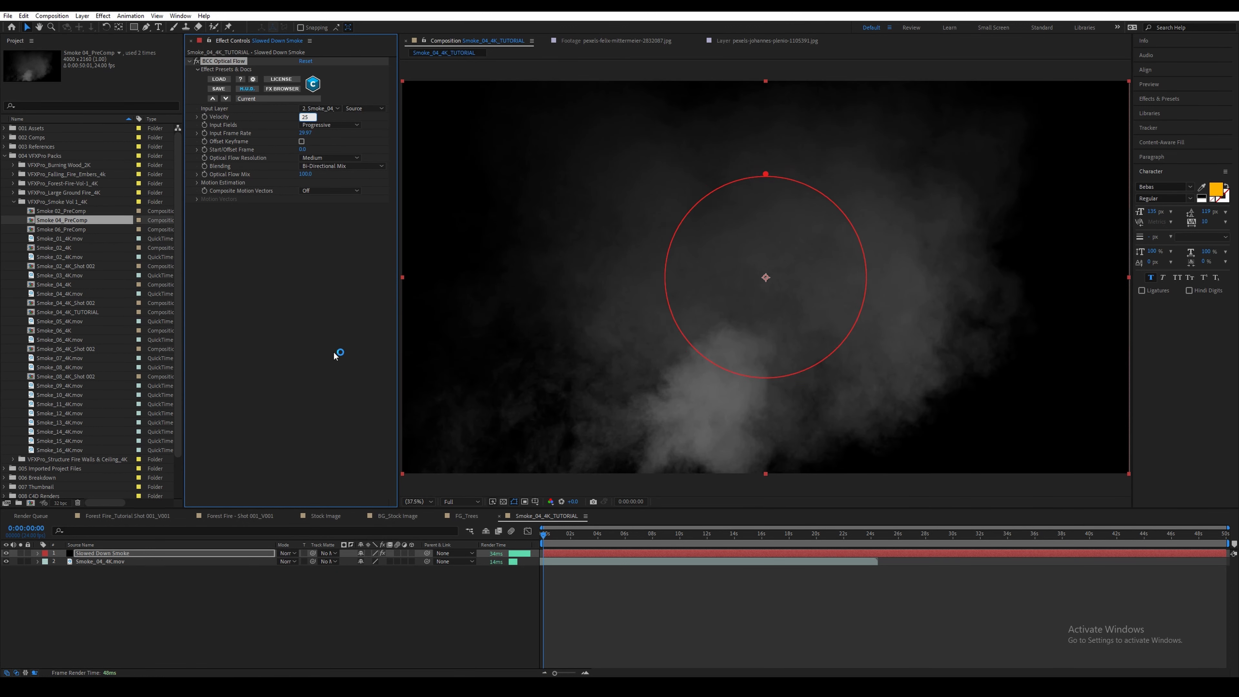
left_click(347, 590)
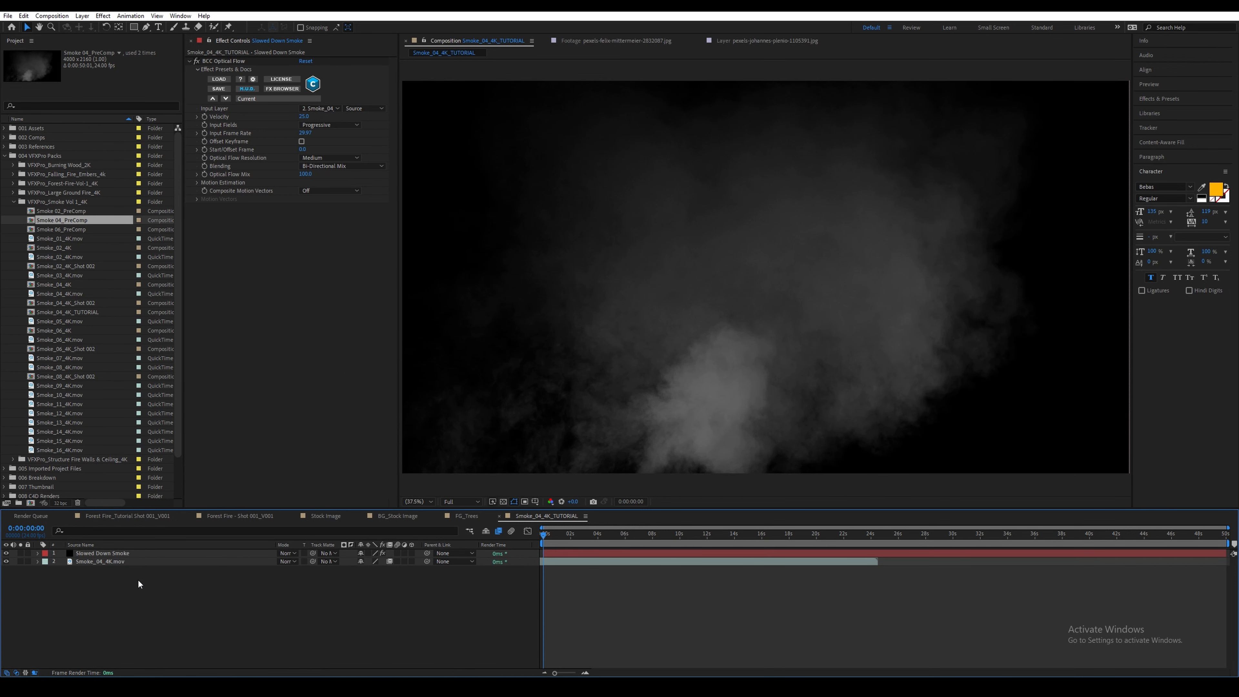
Step: Pre-compose both smoke layers as Smoke 04_PreComp and apply the unmult preset to remove the black background
key("ctrl+a")
key("ctrl+shift+c")
type("Smoke -")
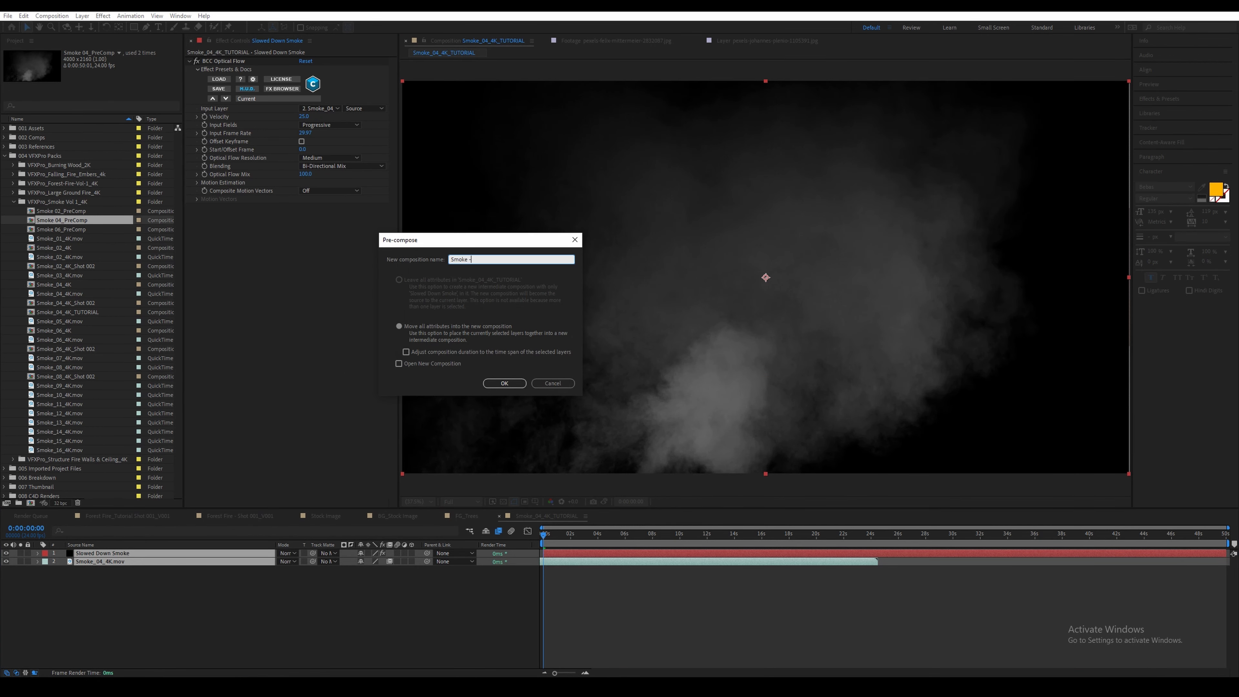
type("4_PreComp")
key("Return")
key("ctrl+space")
type("unmu")
key("Return")
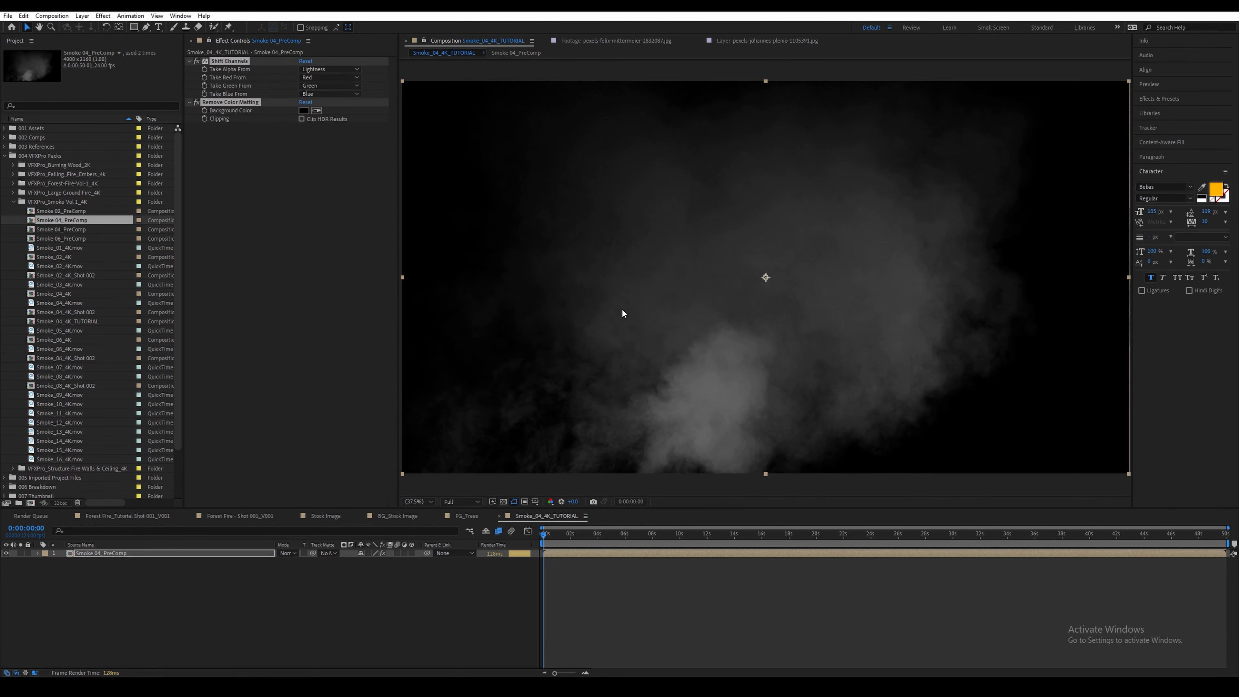
Step: Place Smoke_04_4K_TUTORIAL between the Stock Image and BG_Stock Image layers in Forest Fire - Shot 001_V001
left_click(247, 512)
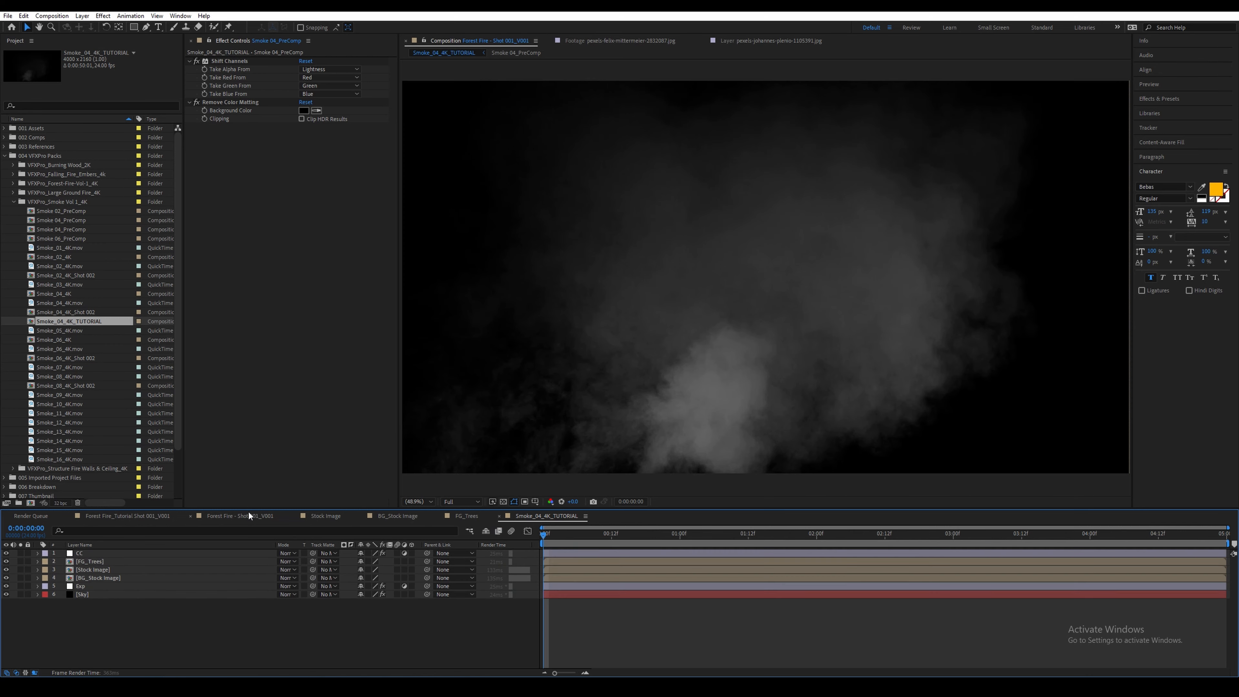
left_click_drag(78, 321, 140, 574)
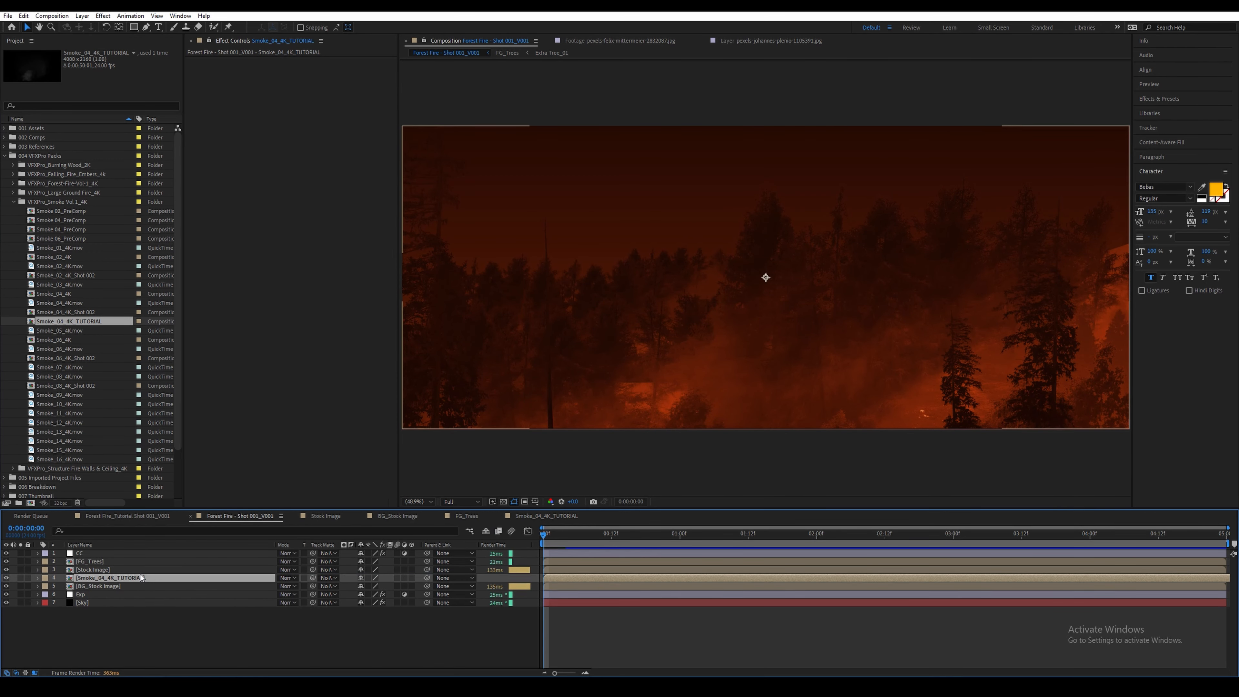
left_click(156, 636)
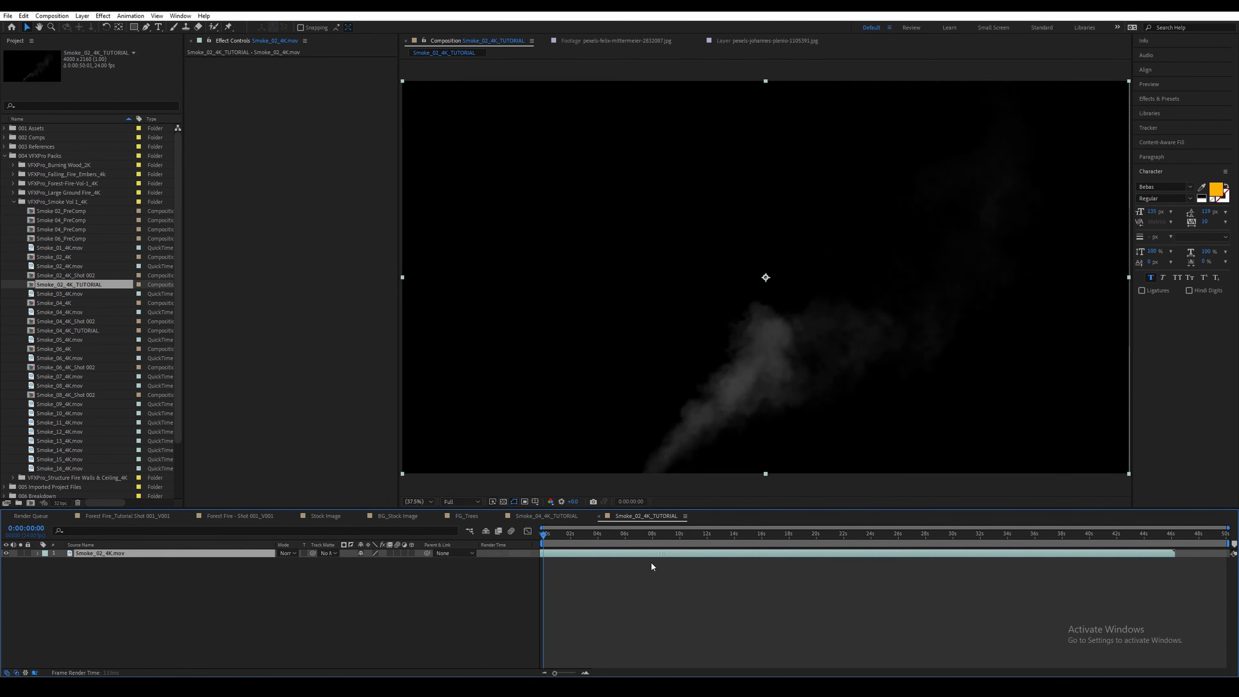
Step: Add Smoke_02_4K_TUTORIAL directly above BG_Stock Image in the main shot and reveal its anchor point, position and scale
key("space")
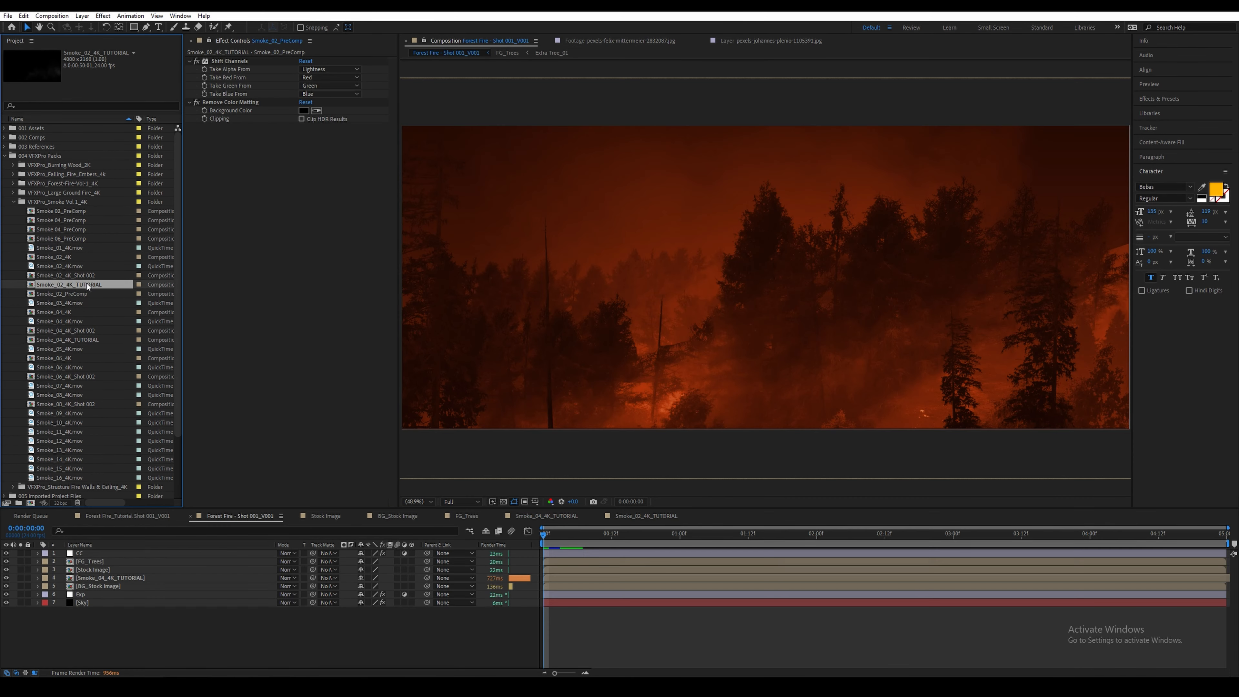
left_click_drag(86, 282, 174, 580)
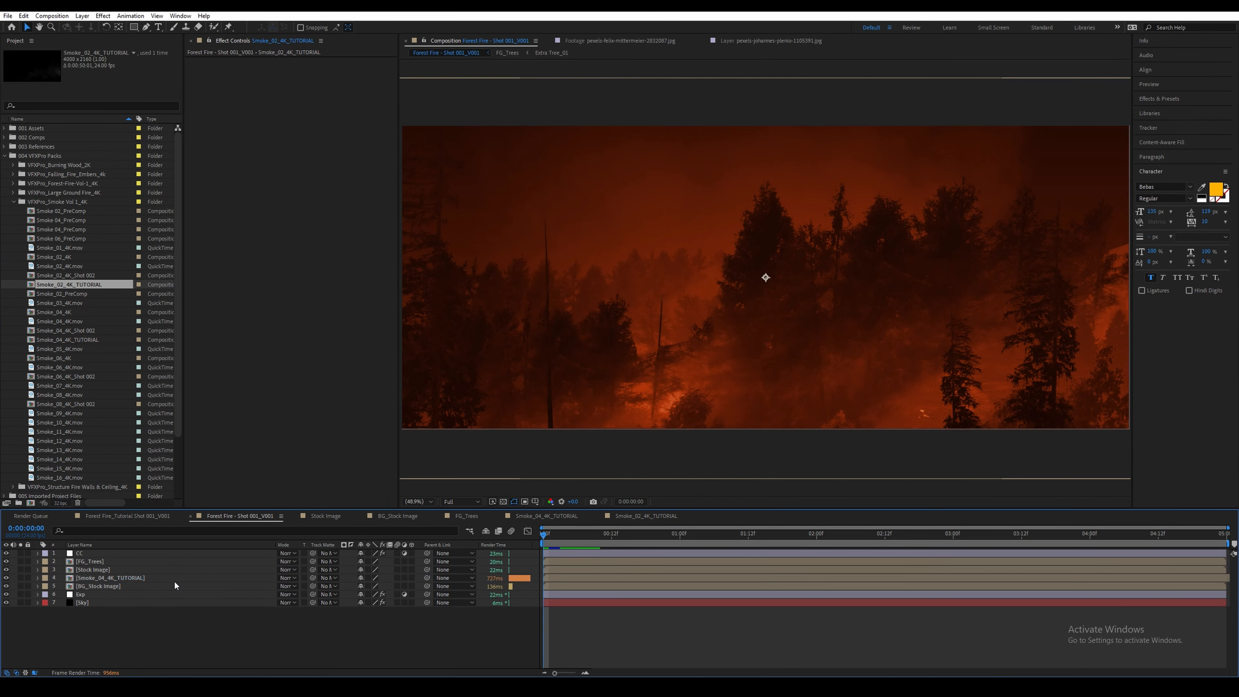
key("a")
key("shift+p")
key("shift+s")
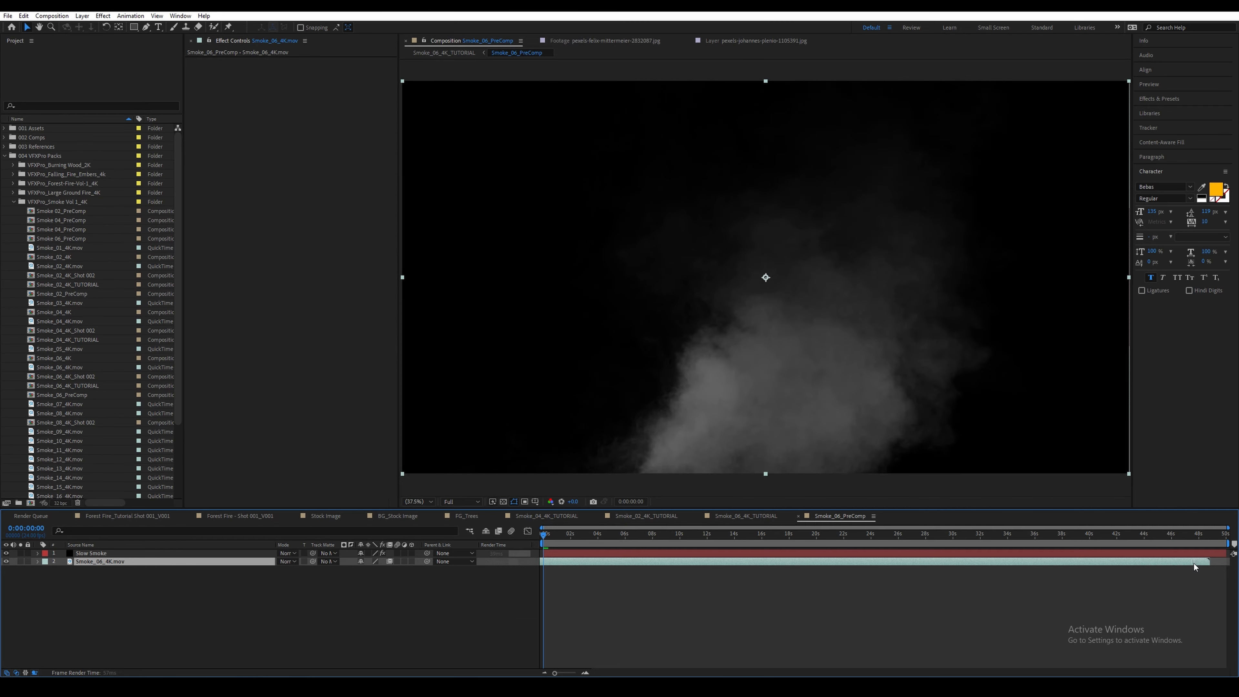
Step: Shift Smoke_06_4K.mov slightly earlier in Smoke_06_PreComp and place Smoke_06_4K_TUTORIAL directly below FG_Trees in the main shot
left_click_drag(1193, 563, 1174, 563)
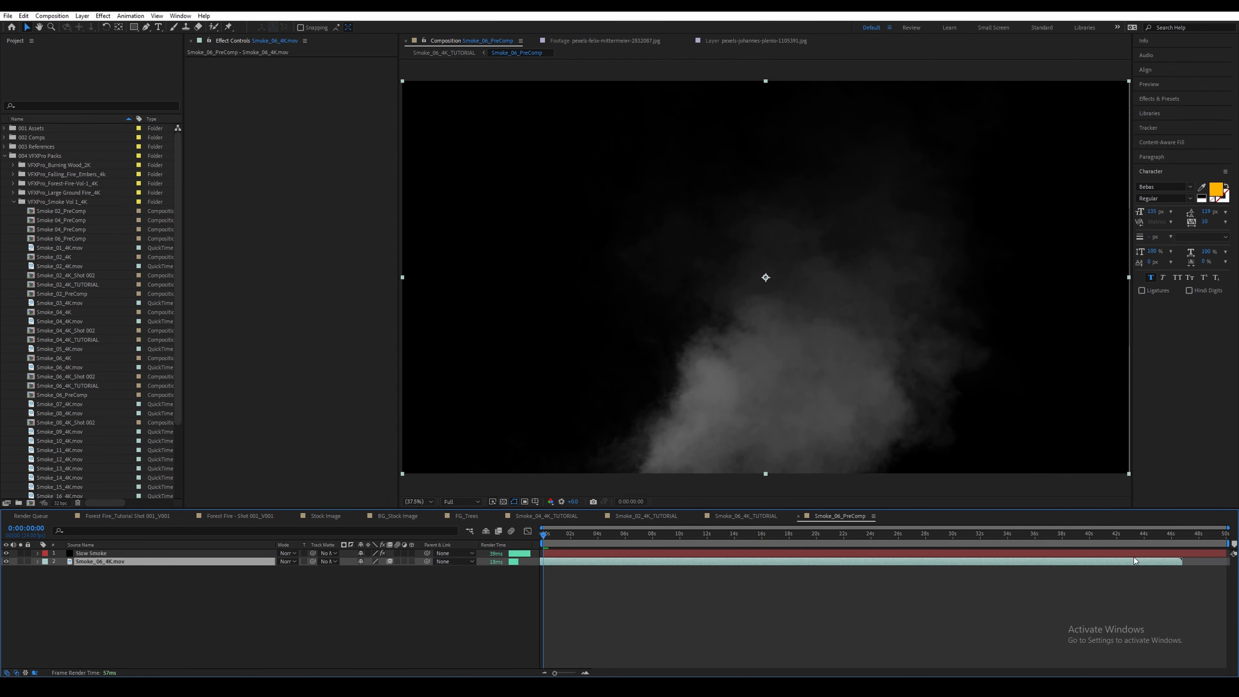
left_click(862, 548)
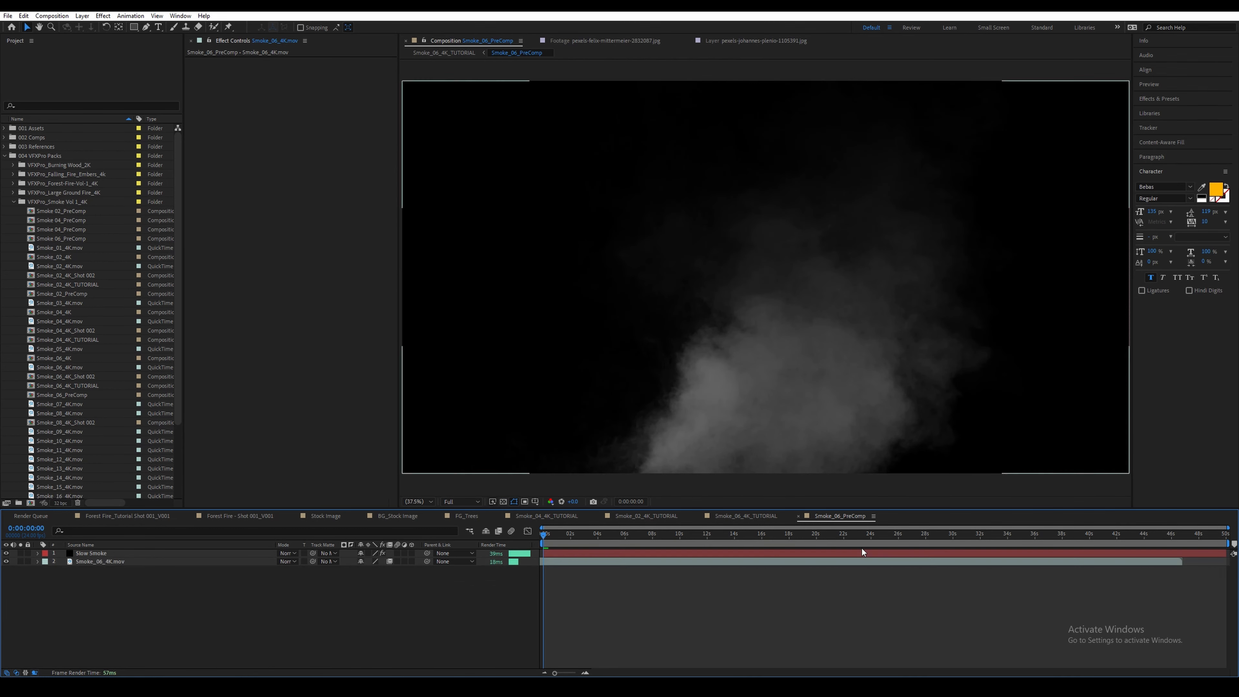
left_click_drag(68, 386, 152, 565)
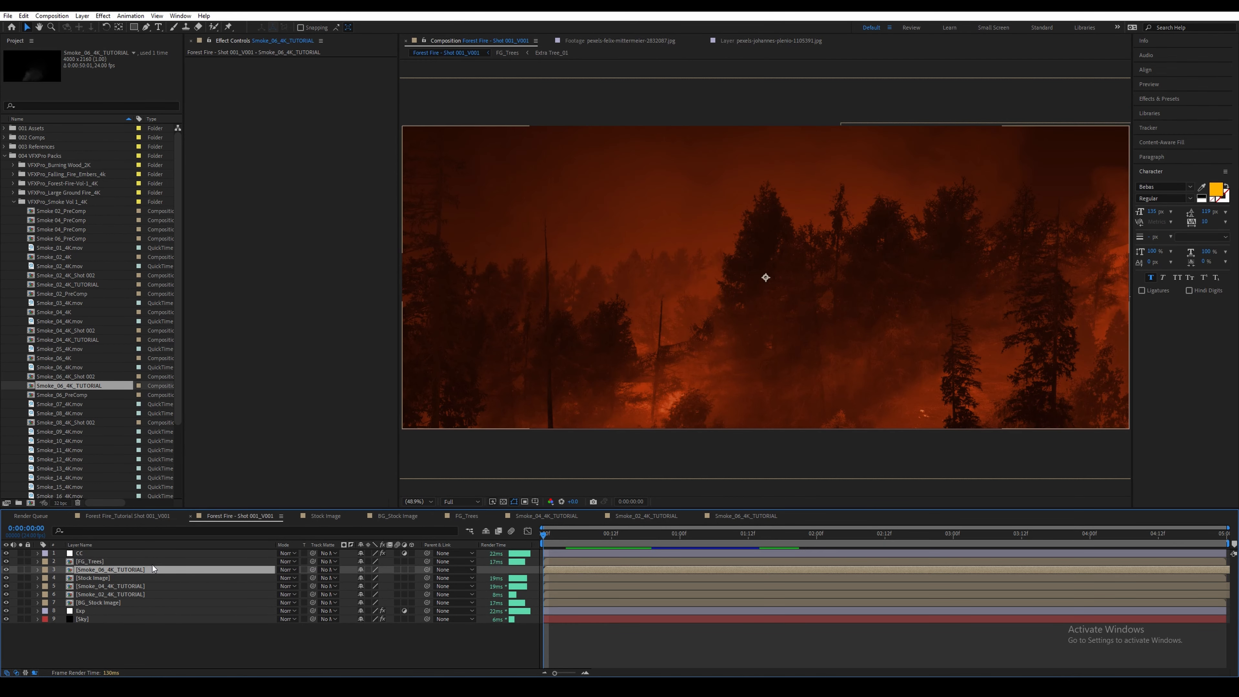
key("ctrl+v")
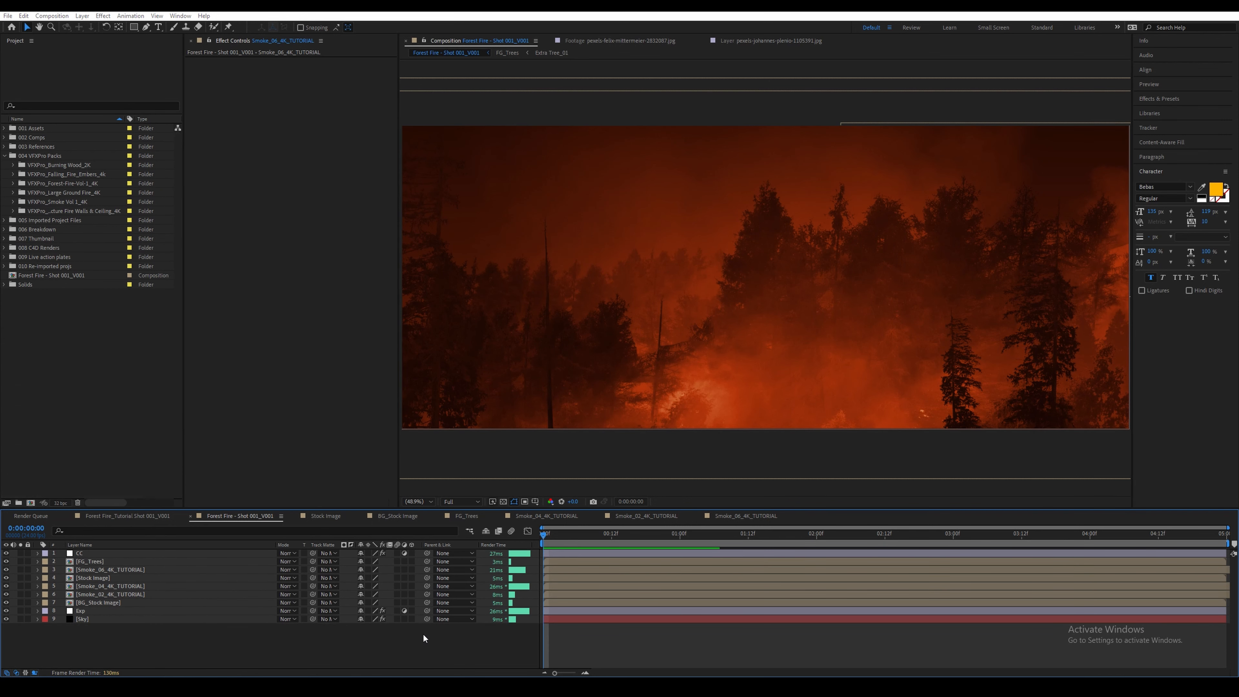
Step: Create a 3072 x 1280 px composition named BG_Fire Elements
key("ctrl+n")
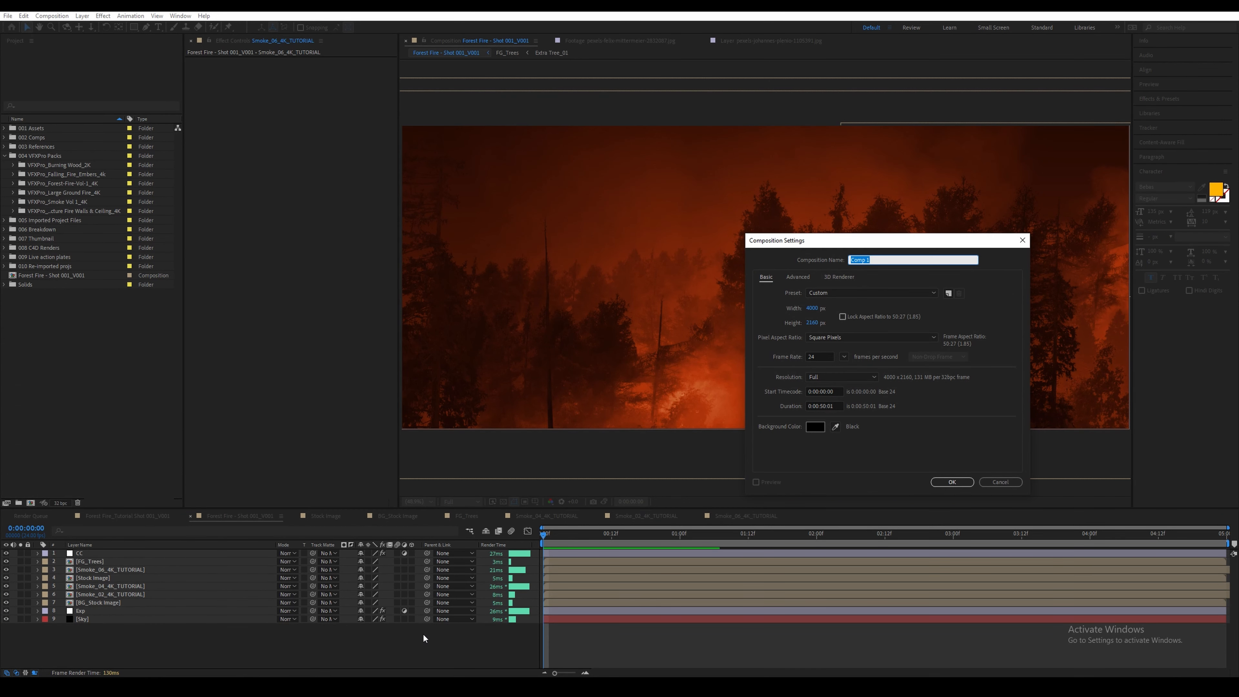
left_click(812, 308)
type("3072")
left_click(818, 323)
type("1280")
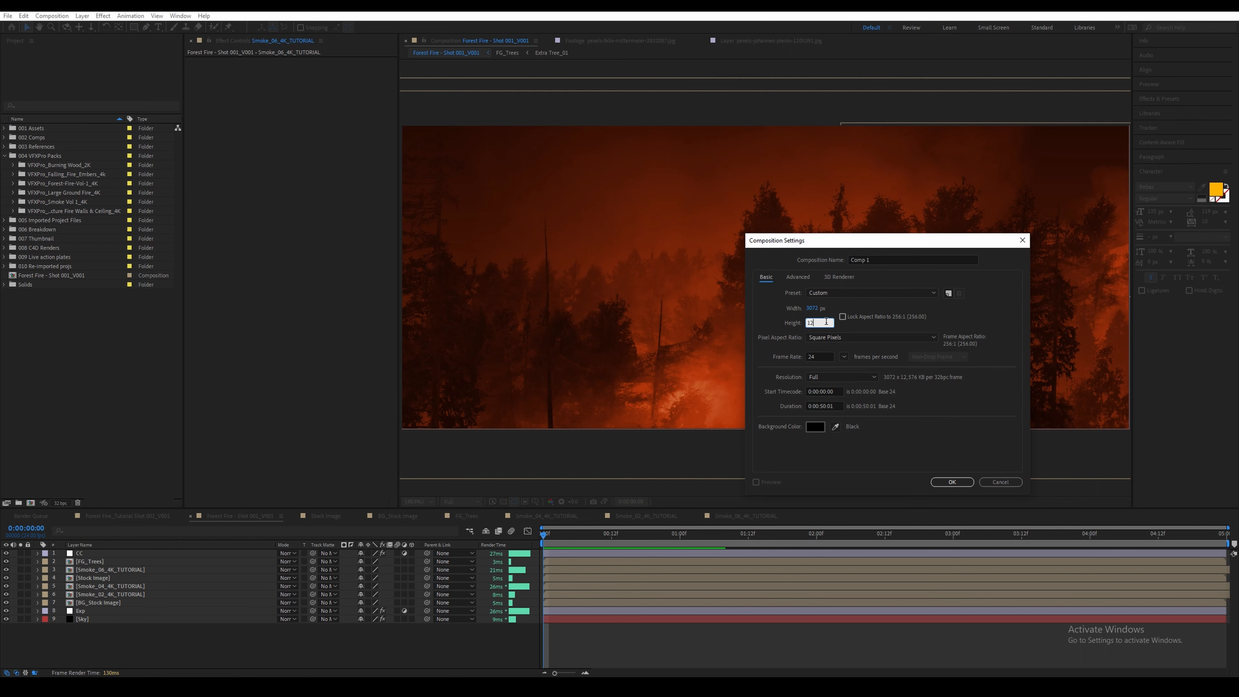
left_click(897, 259)
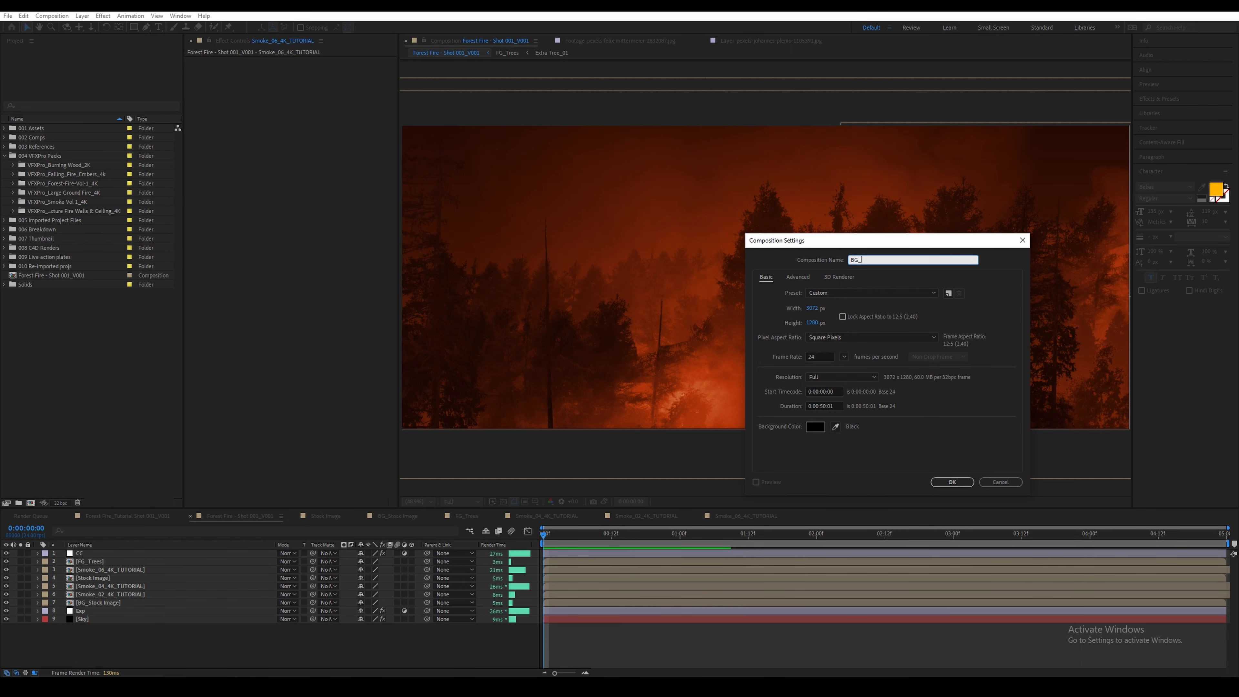
type("BG_Fire Elements")
key("Return")
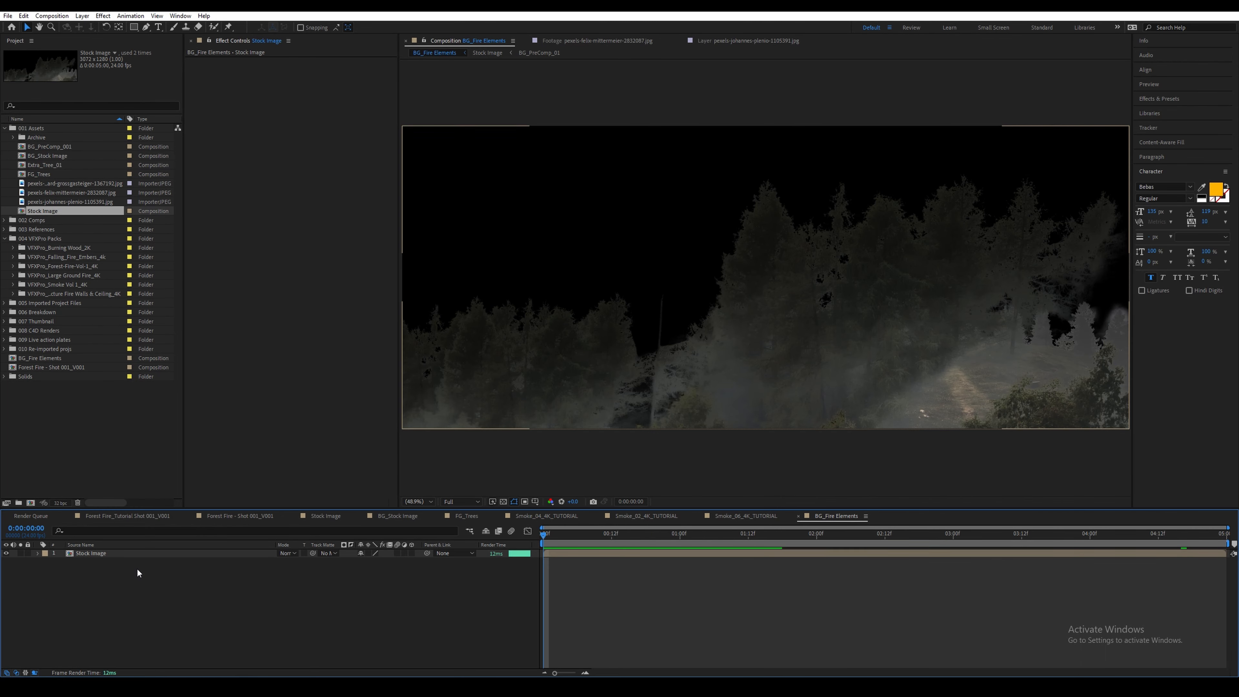
Step: Make the Stock Image layer in BG_Fire Elements a guide layer and paste the copied fire footage layers above it
right_click(91, 554)
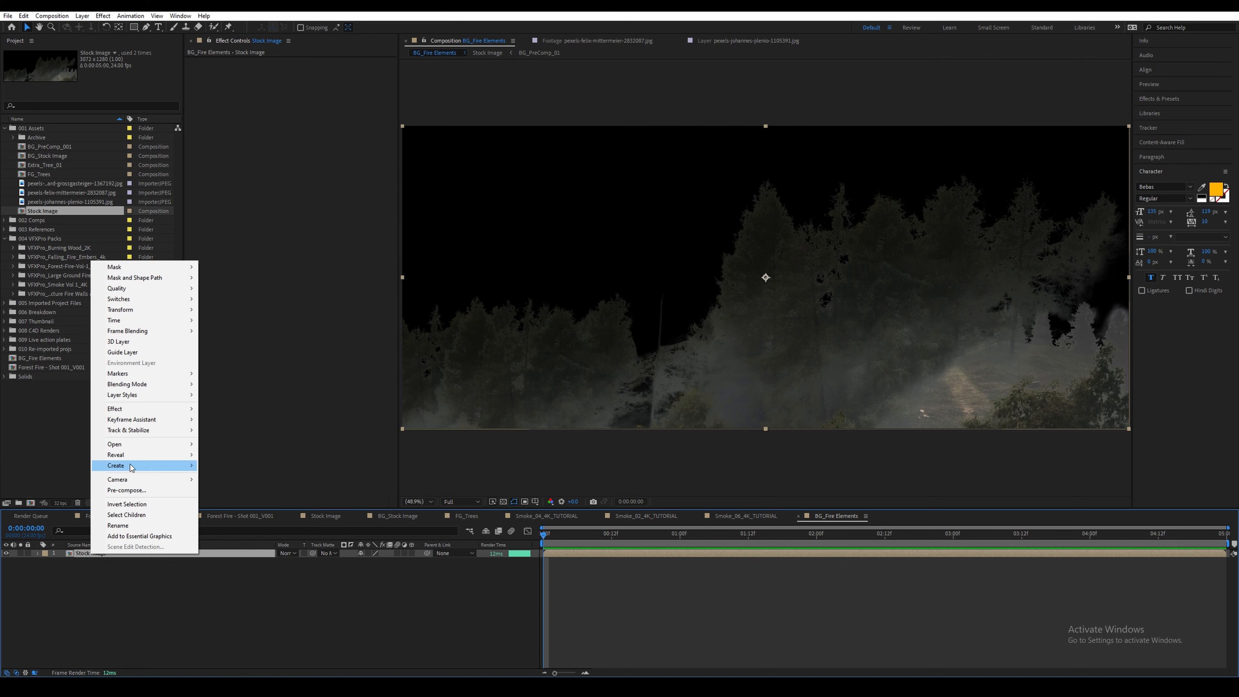
left_click(171, 353)
left_click(156, 473)
left_click(231, 617)
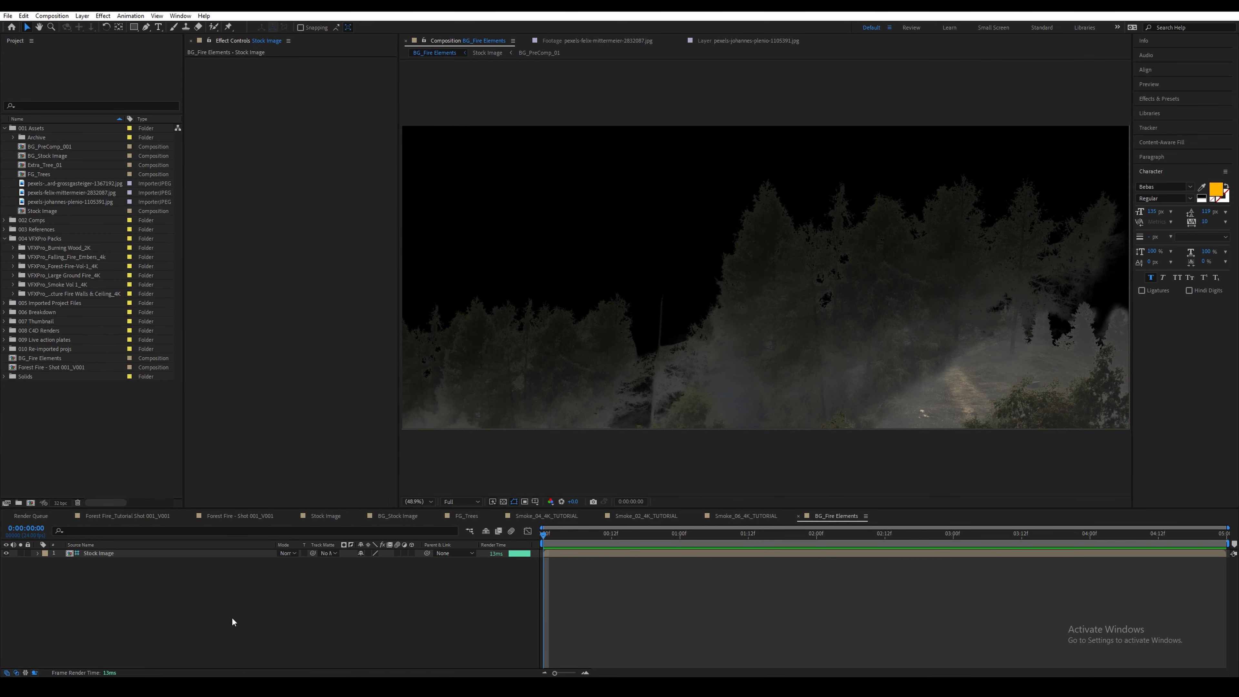
key("ctrl+v")
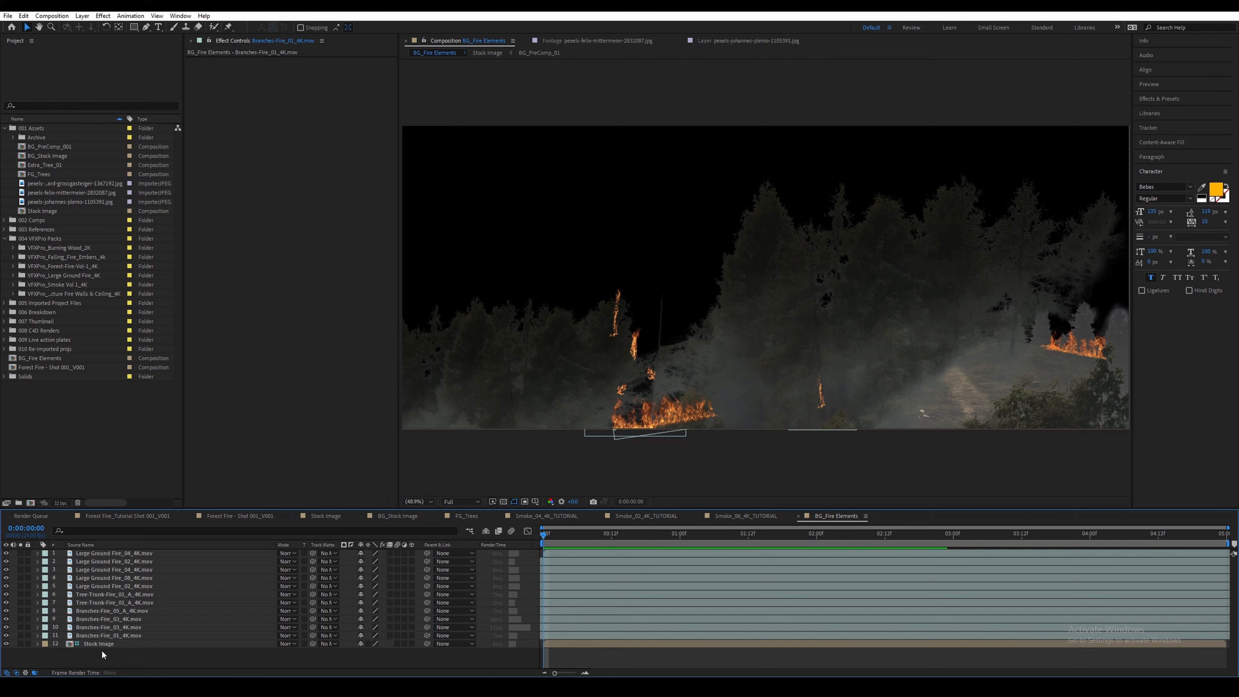
Step: Duplicate the Stock Image composition in the 001 Assets folder and rename the copy Stock Image_MATTE
left_click(39, 214)
key("ctrl+d")
key("Return")
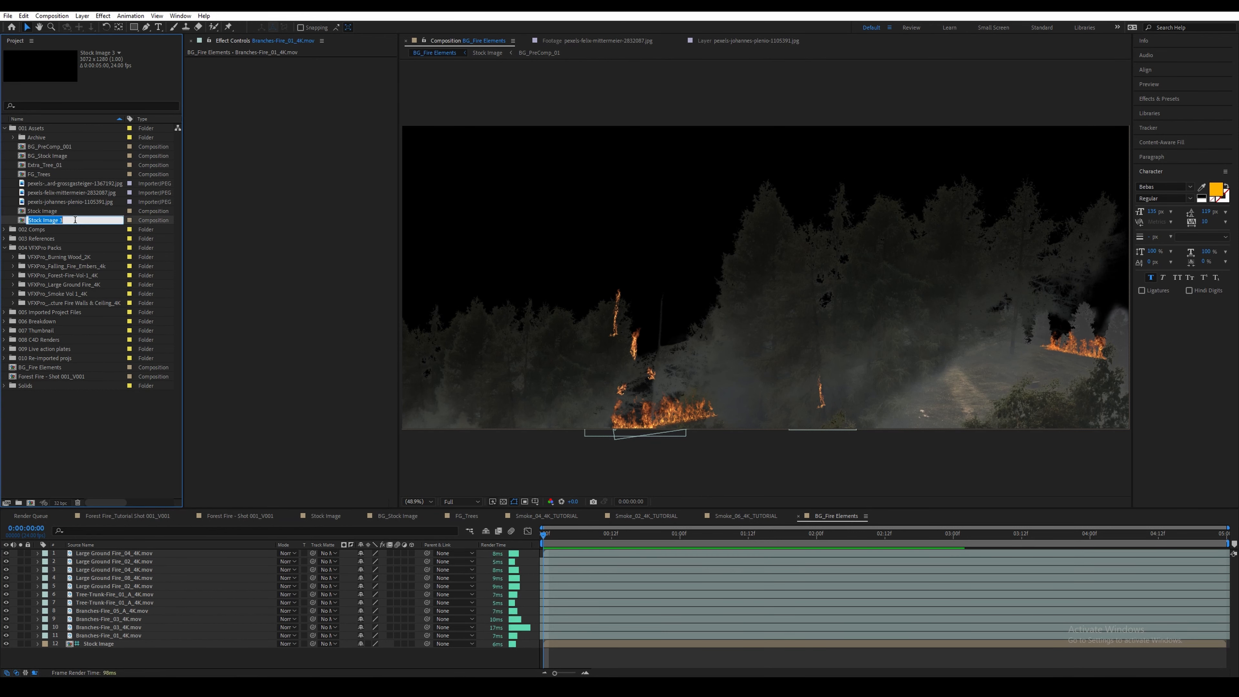
left_click(76, 220)
key("BackSpace")
key("BackSpace")
type("_MATTE")
key("Return")
Step: Add Stock Image_MATTE hidden directly above the Stock Image guide layer and assign it as the track matte of all the fire layers
left_click_drag(75, 220, 166, 643)
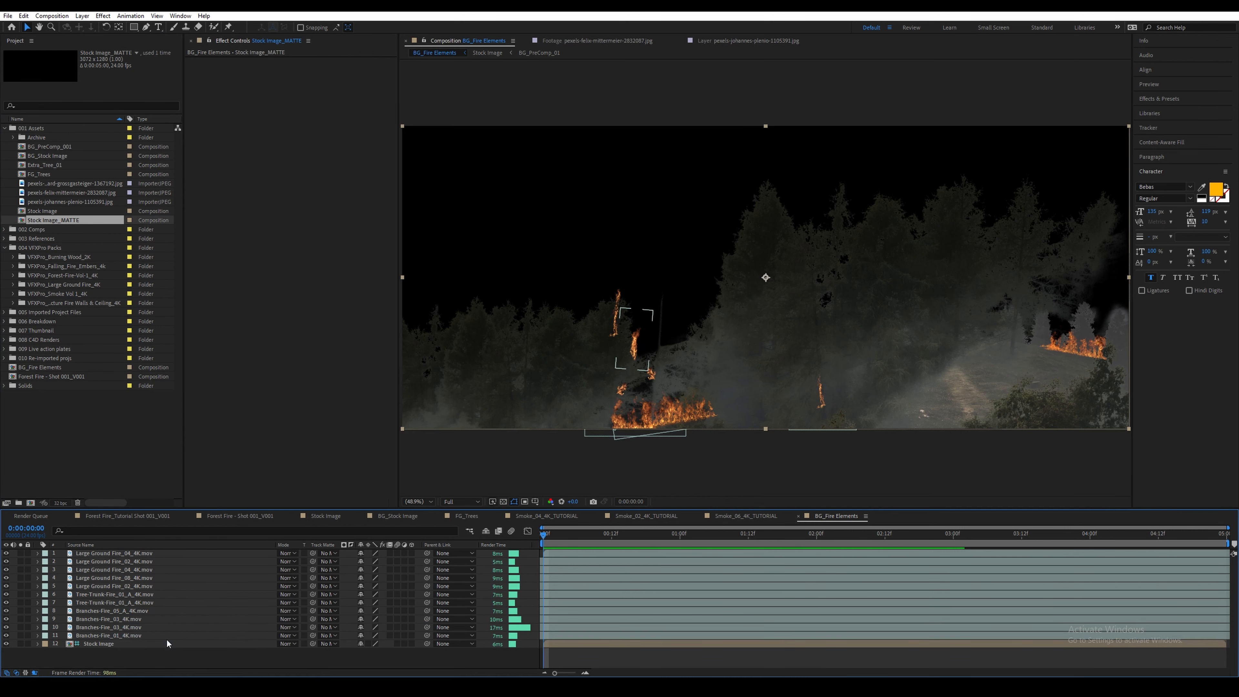
left_click(6, 643)
left_click(108, 635)
left_click(124, 553, "shift")
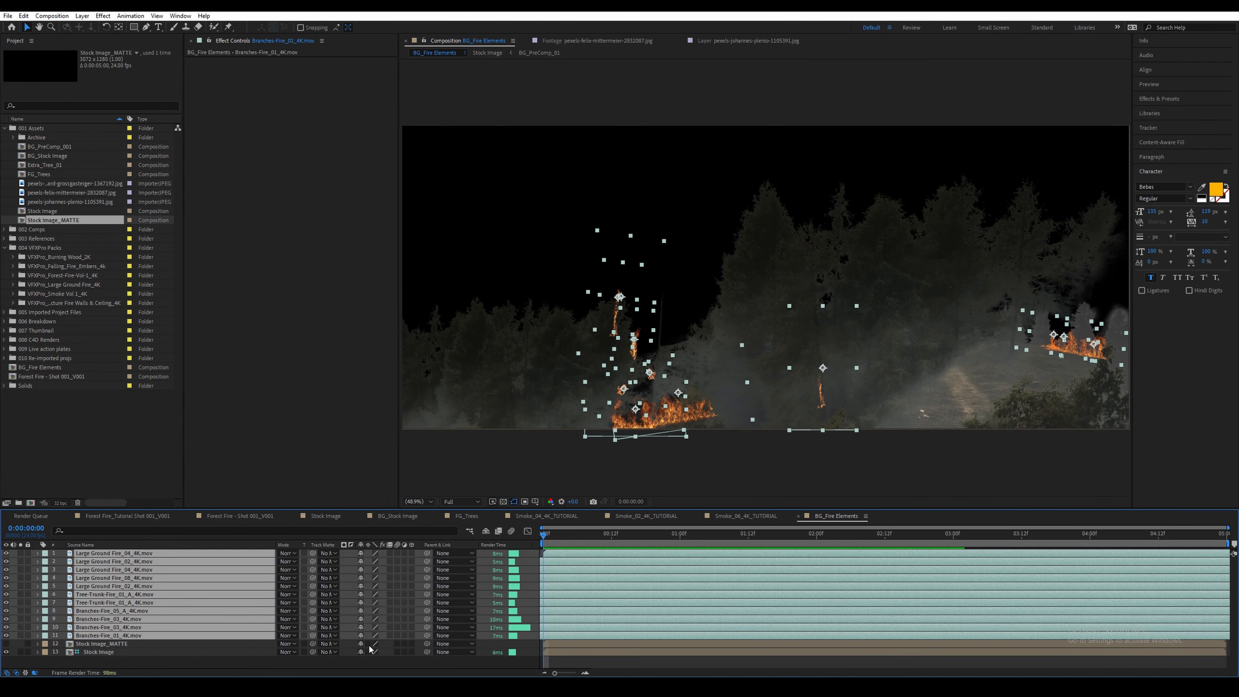
left_click_drag(312, 636, 116, 645)
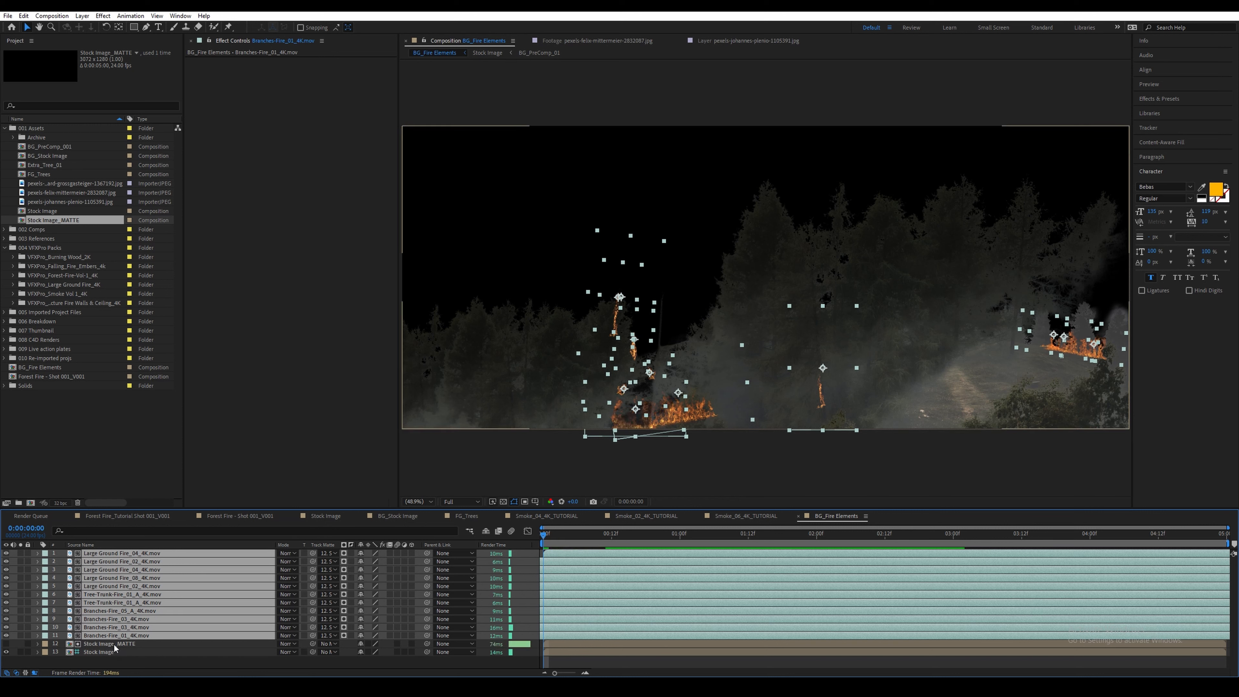
Step: Invert the track matte of all the fire layers in BG_Fire Elements
left_click(350, 635)
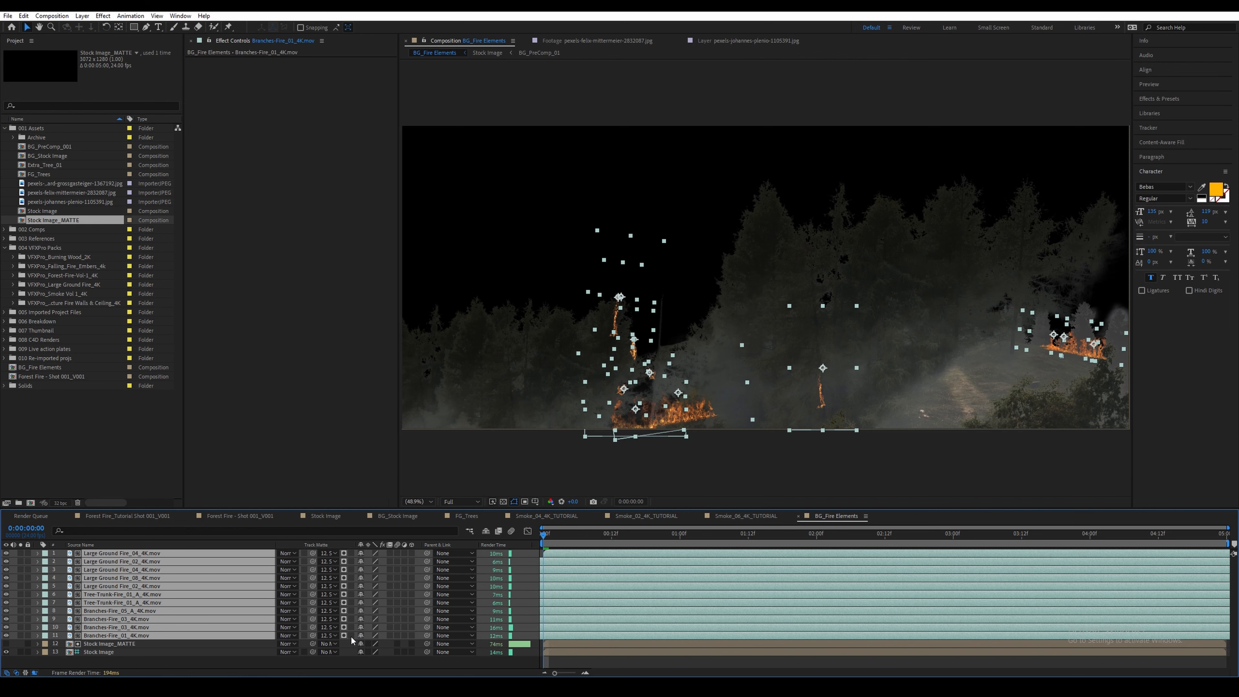
left_click(354, 660)
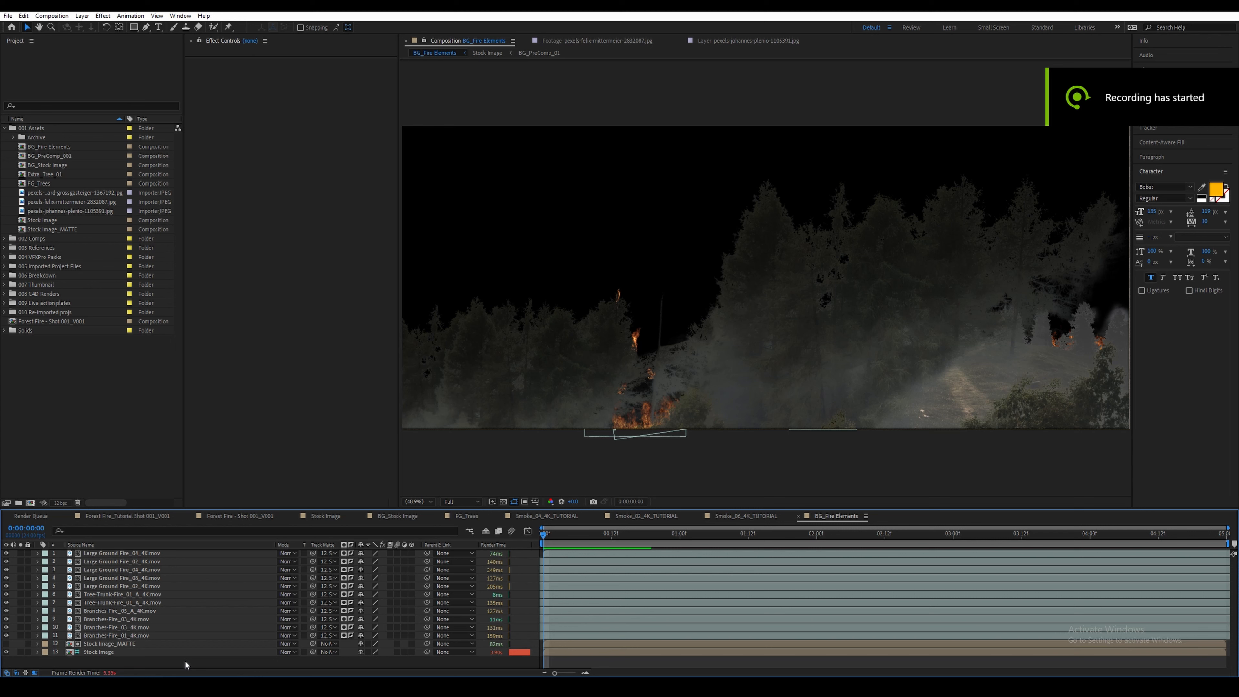
Step: Duplicate the BG_Fire Elements composition and rename the copy FG_Fire Elements in its composition settings
left_click(52, 146)
key("ctrl+d")
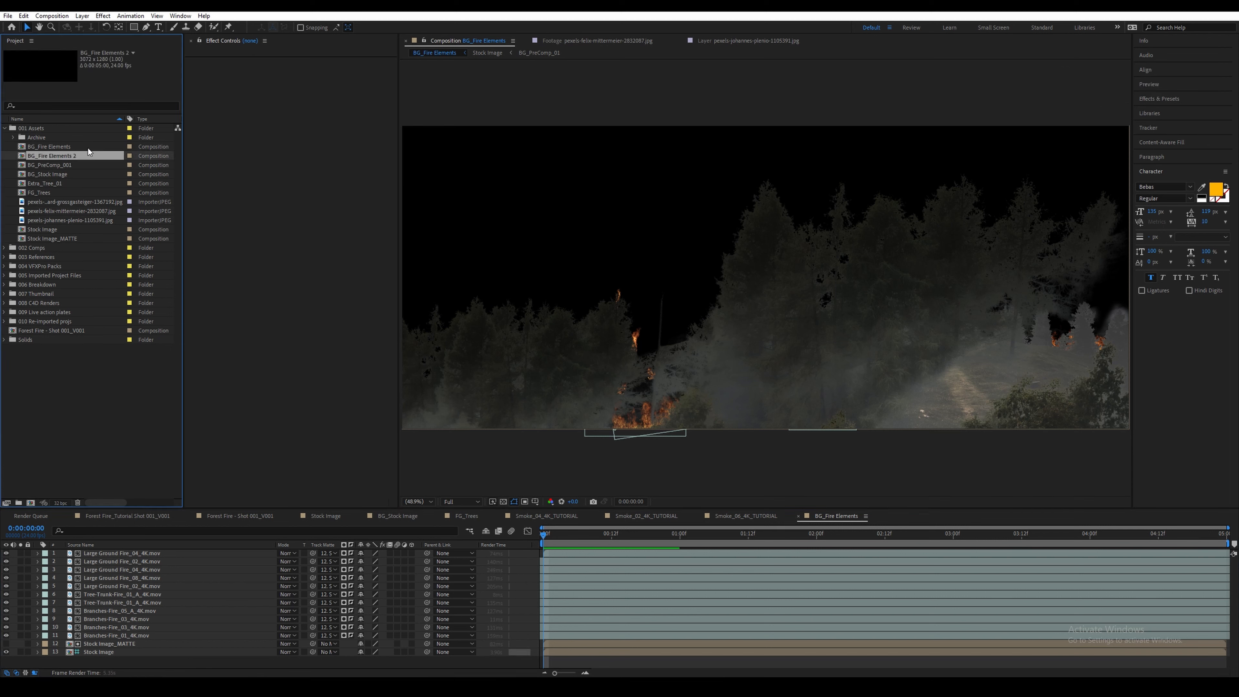
double_click(69, 156)
key("ctrl+k")
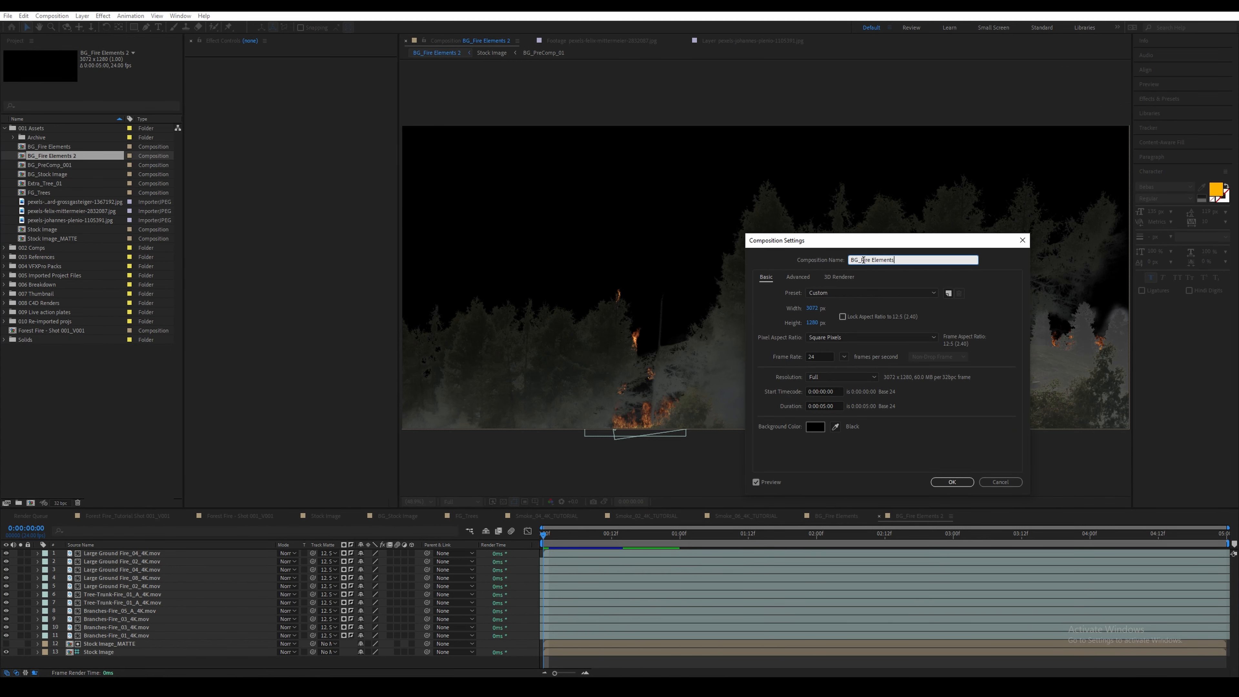
left_click_drag(858, 260, 850, 260)
type("FG")
key("Return")
Step: Delete all the fire layers and the Stock Image_MATTE layer from FG_Fire Elements, keeping only Stock Image
left_click(119, 554)
left_click(107, 643, "shift")
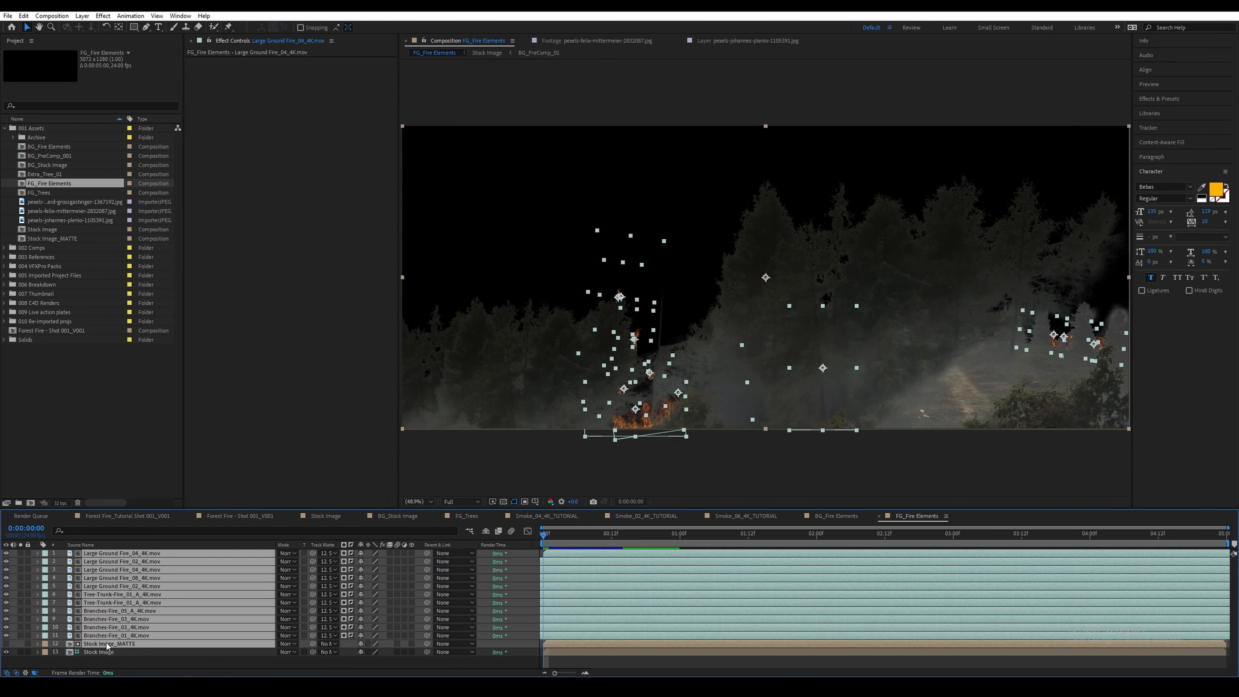
key("Delete")
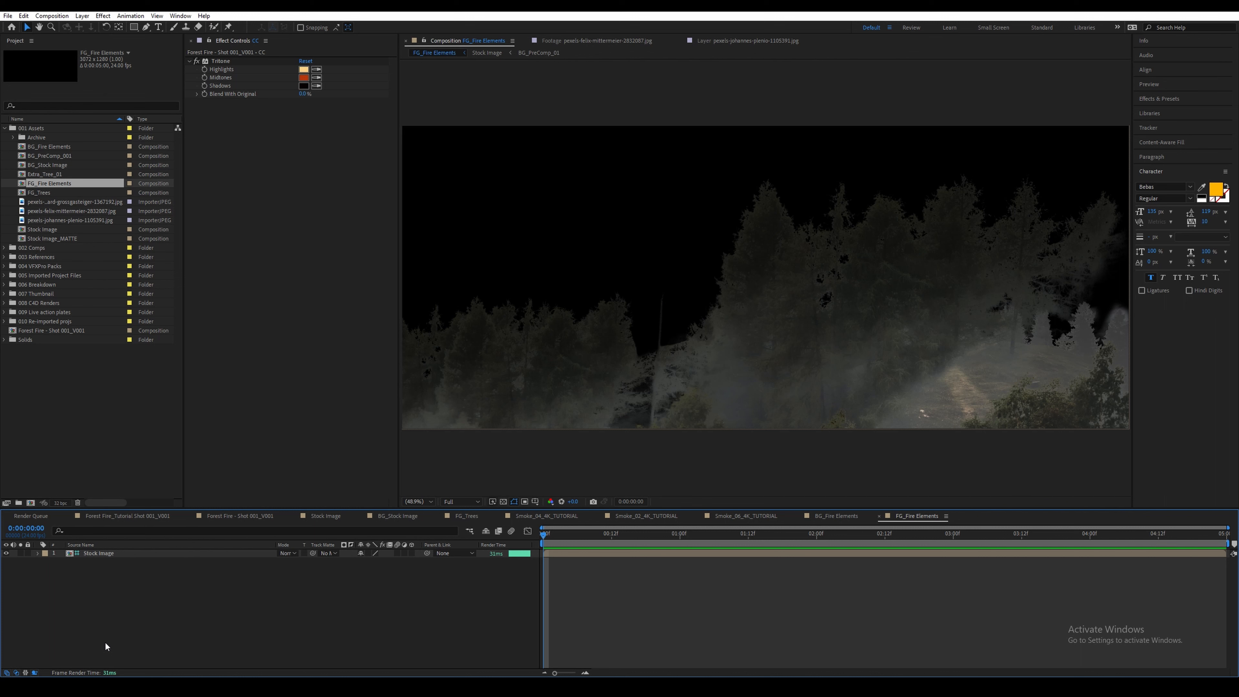
Step: Duplicate the FG_Trees composition in the 001 Assets folder and rename the copy FG_Trees_MATTE
left_click(47, 192)
key("ctrl+d")
key("Return")
left_click(72, 201)
key("BackSpace")
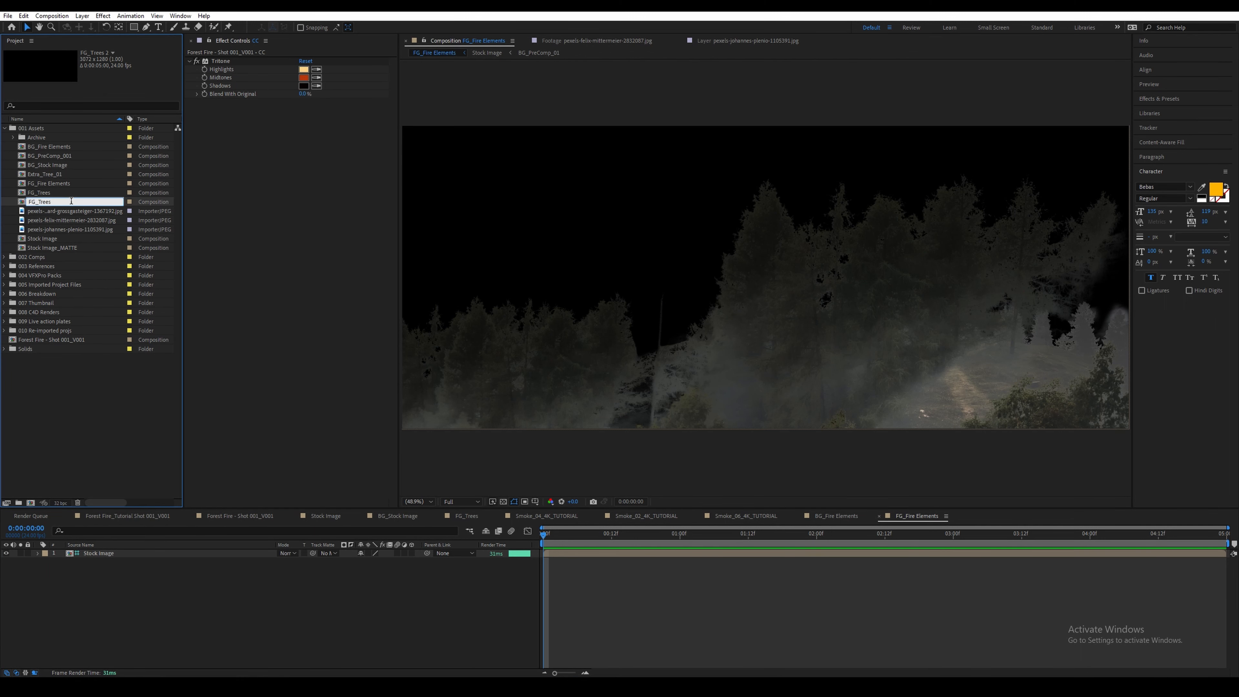
type("_MATTE")
key("Return")
Step: Replace all the layers inside FG_Trees_MATTE with the FG_Trees composition
double_click(72, 201)
left_click(190, 613)
key("ctrl+a")
key("Delete")
left_click_drag(39, 192, 149, 619)
Step: Add FG_Trees_MATTE above Stock Image in FG_Fire Elements and assign it as the inverted track matte of all the fire layers
left_click(917, 515)
left_click_drag(49, 202, 113, 552)
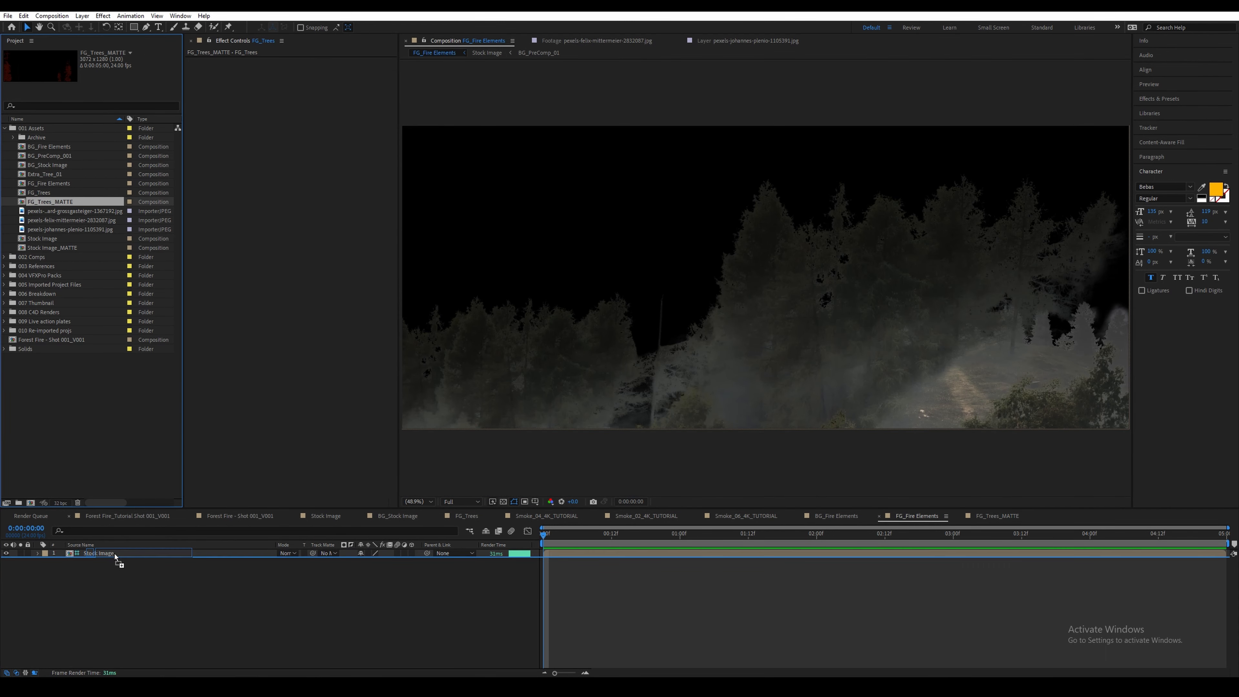
left_click(130, 600)
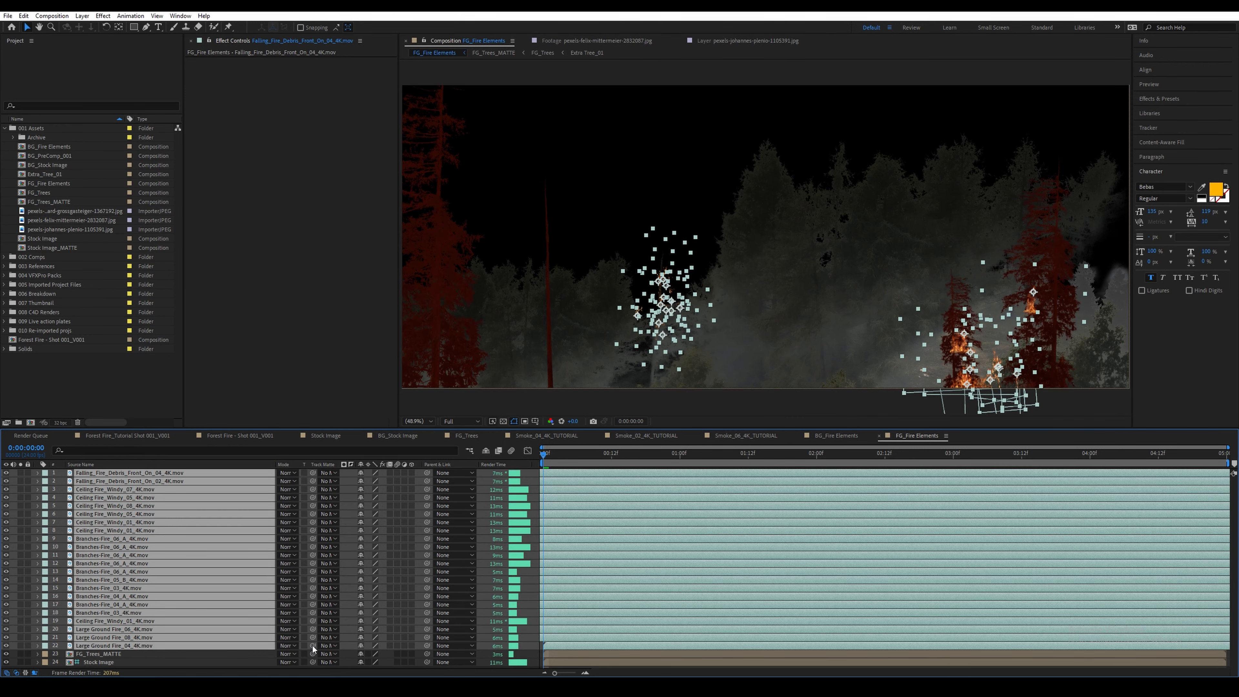
left_click_drag(313, 646, 113, 655)
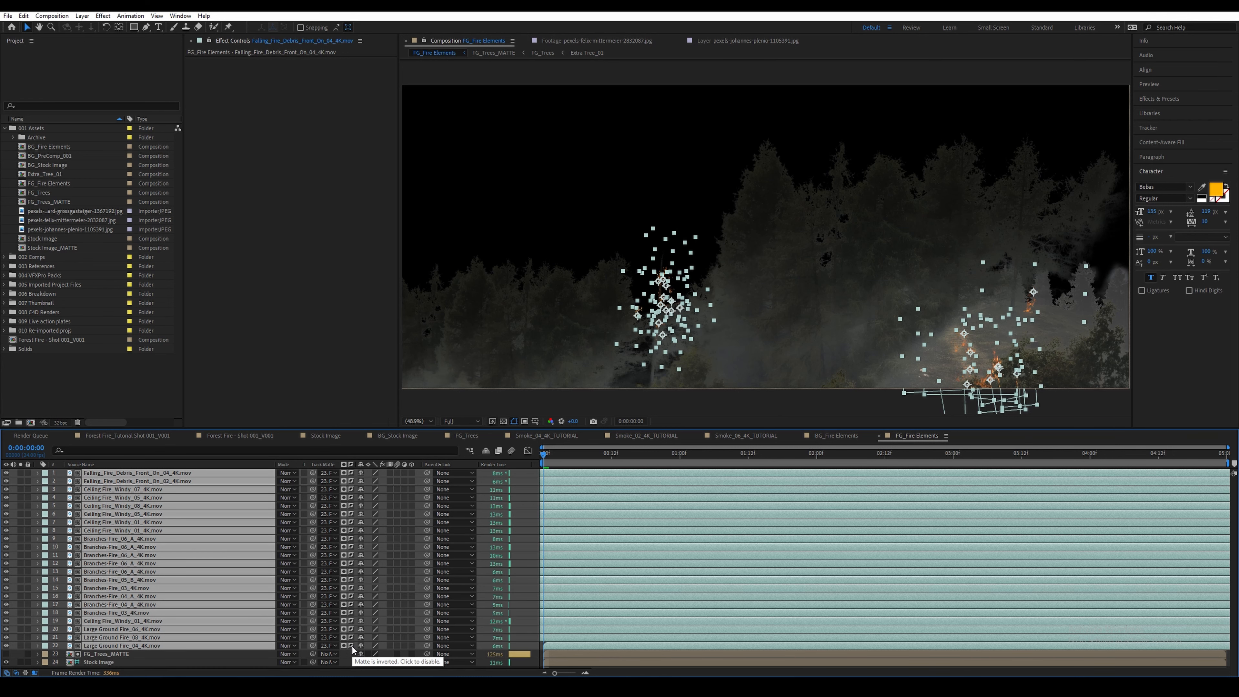
Step: Preview FG_Fire Elements and examine the anchor point, position and scale values of its fire layers
key("space")
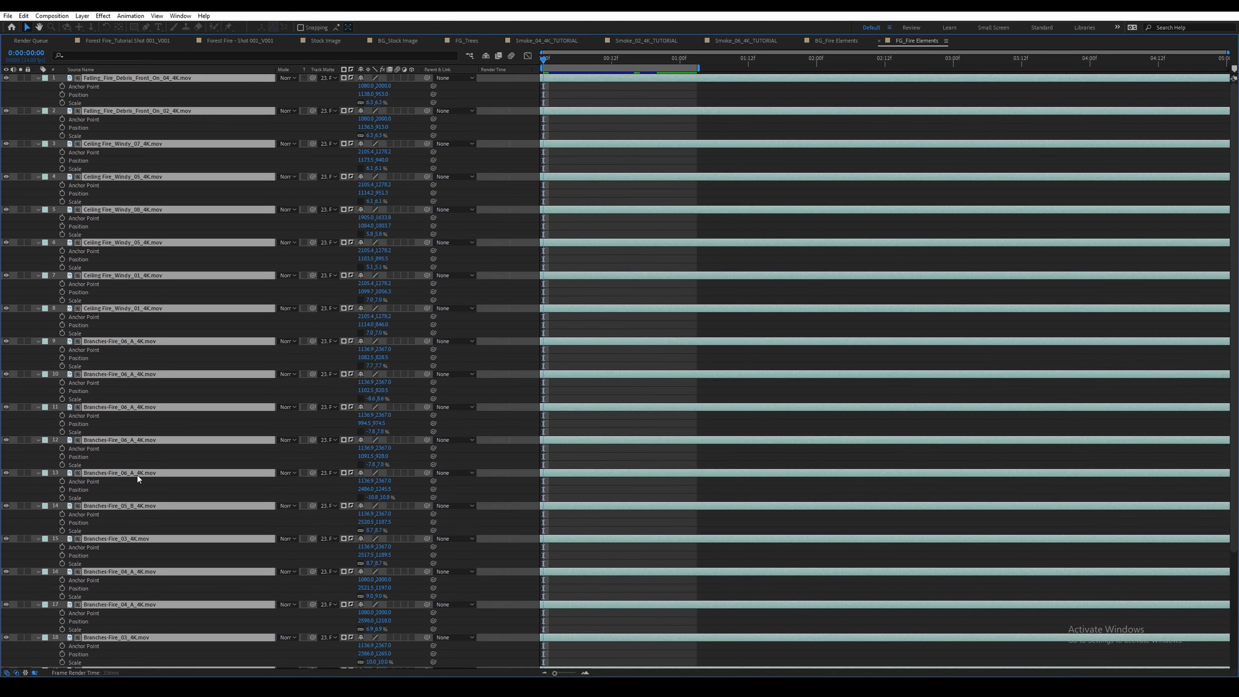
scroll(137, 478, "down", 4)
scroll(531, 209, "up", 4)
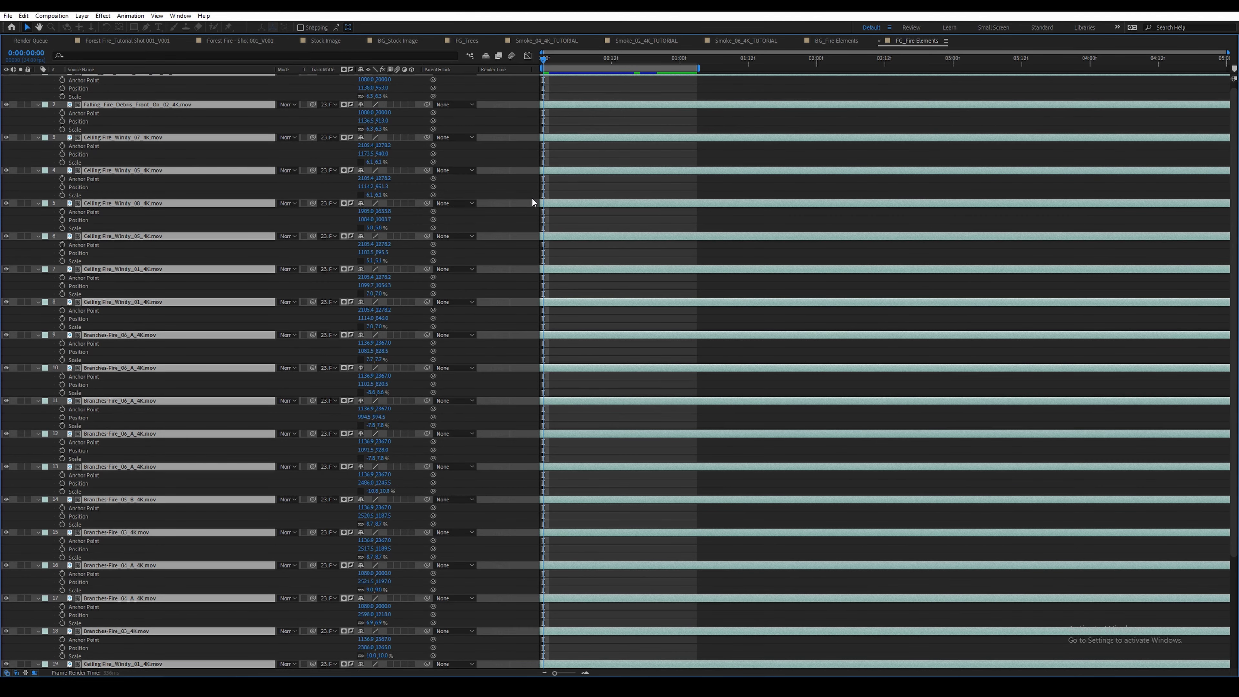
scroll(532, 199, "down", 4)
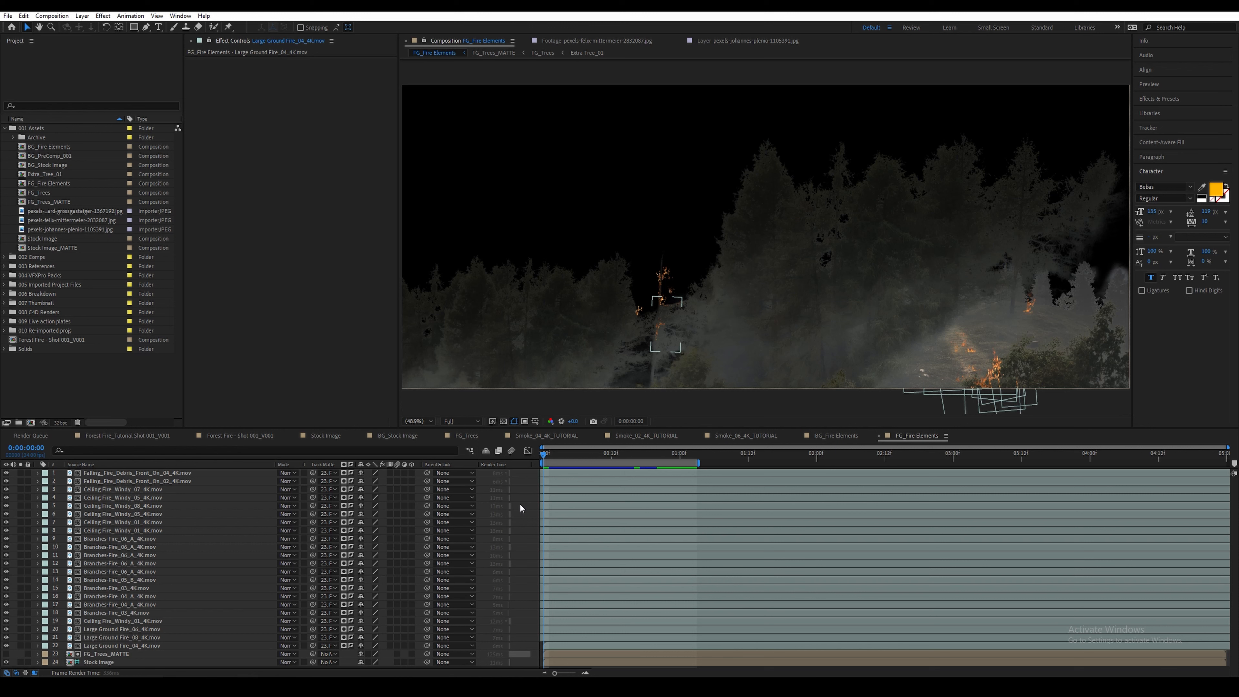
Step: Duplicate the FG_Fire Elements composition and rename the copy FG_Burning Wood
left_click(63, 184)
key("ctrl+d")
key("Return")
left_click_drag(74, 193, 38, 193)
type("B")
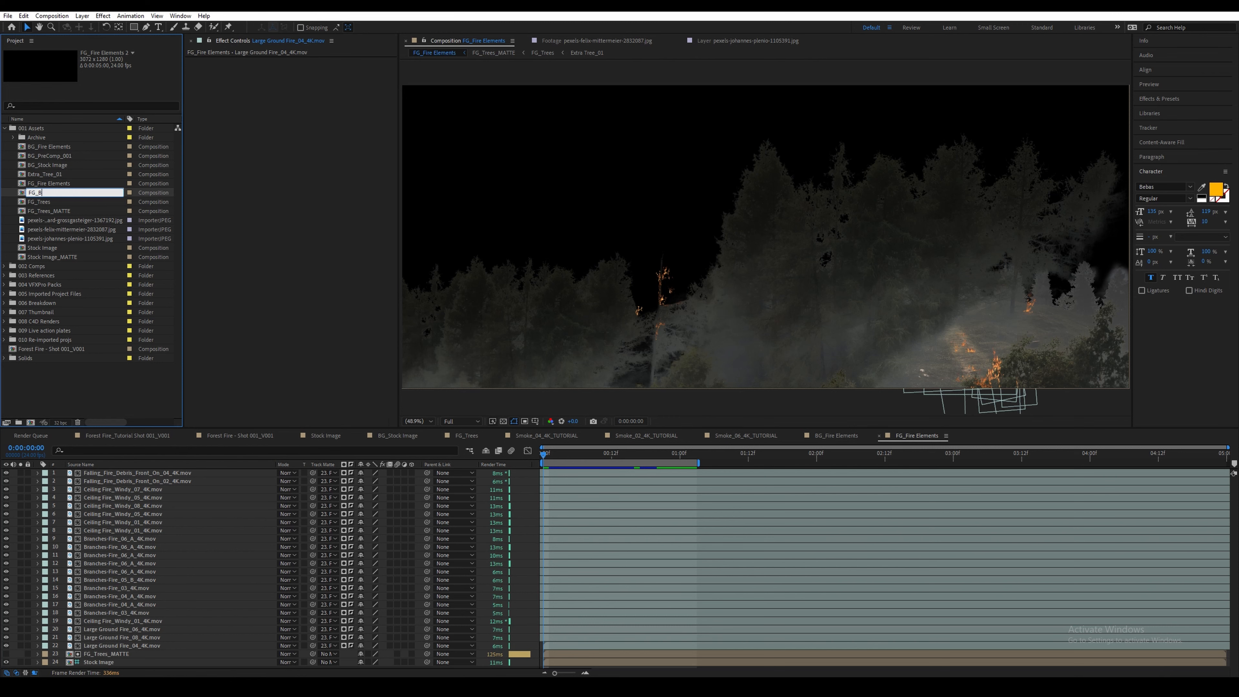
type("urning Wood")
key("Return")
Step: Delete all the fire footage layers from FG_Burning Wood, keeping FG_Trees_MATTE and Stock Image
double_click(73, 183)
left_click(102, 473)
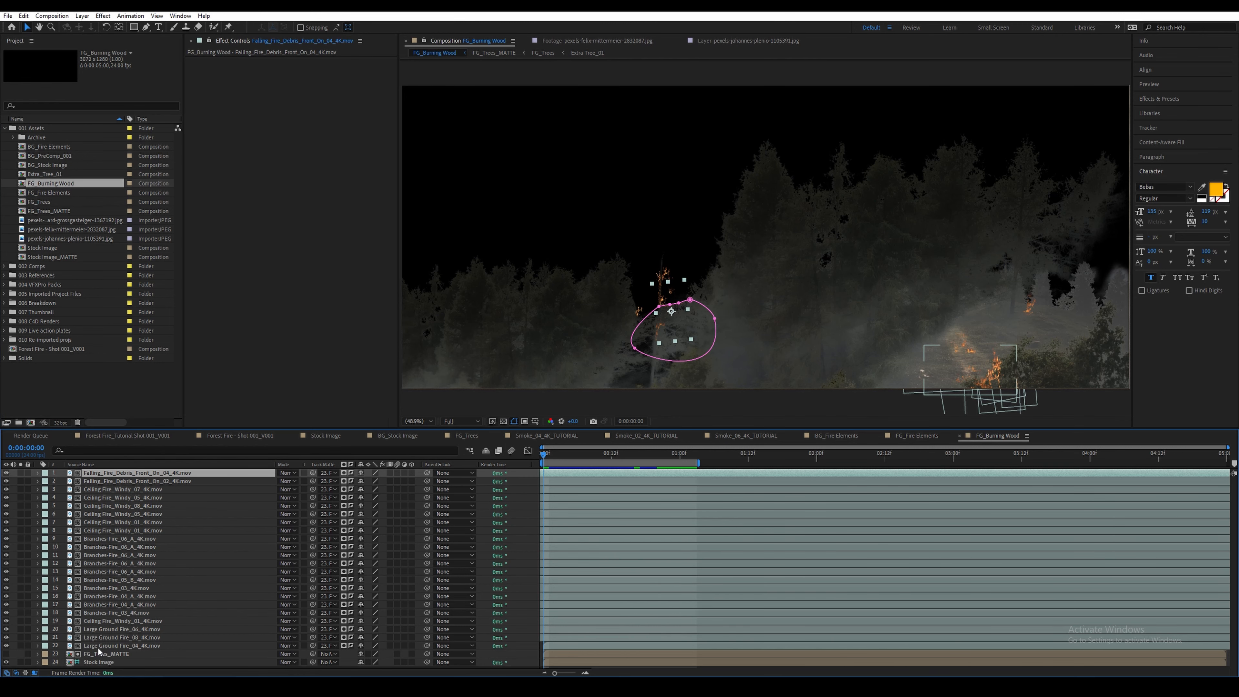
left_click(99, 648, "shift")
key("Delete")
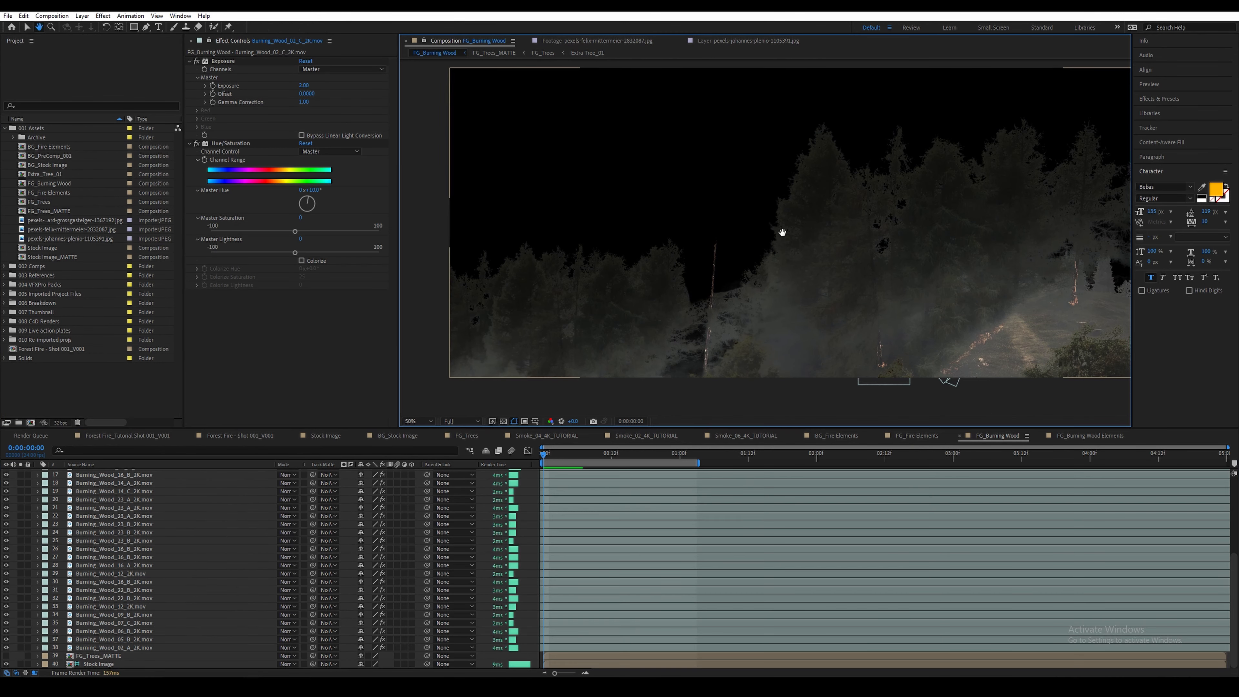
Step: Examine the burning wood elements up close on the tree trunks and ground across the FG_Burning Wood frame
scroll(704, 277, "up", 4)
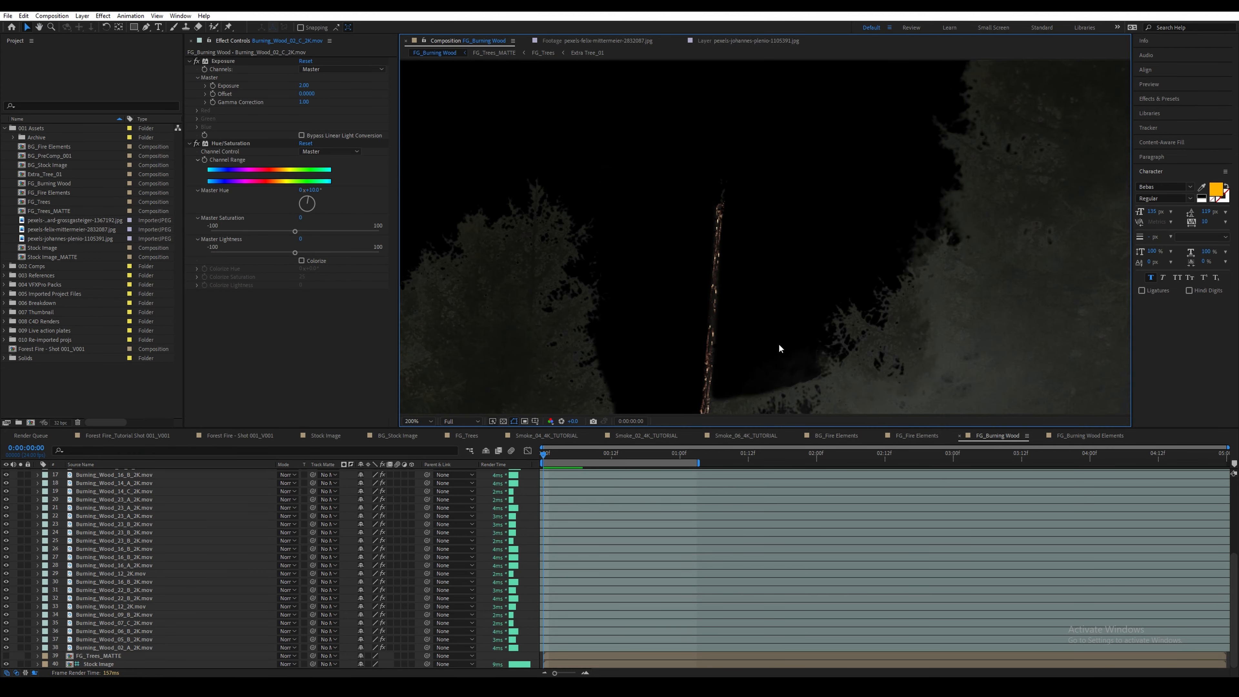
left_click_drag(780, 349, 791, 219)
left_click_drag(807, 293, 829, 127)
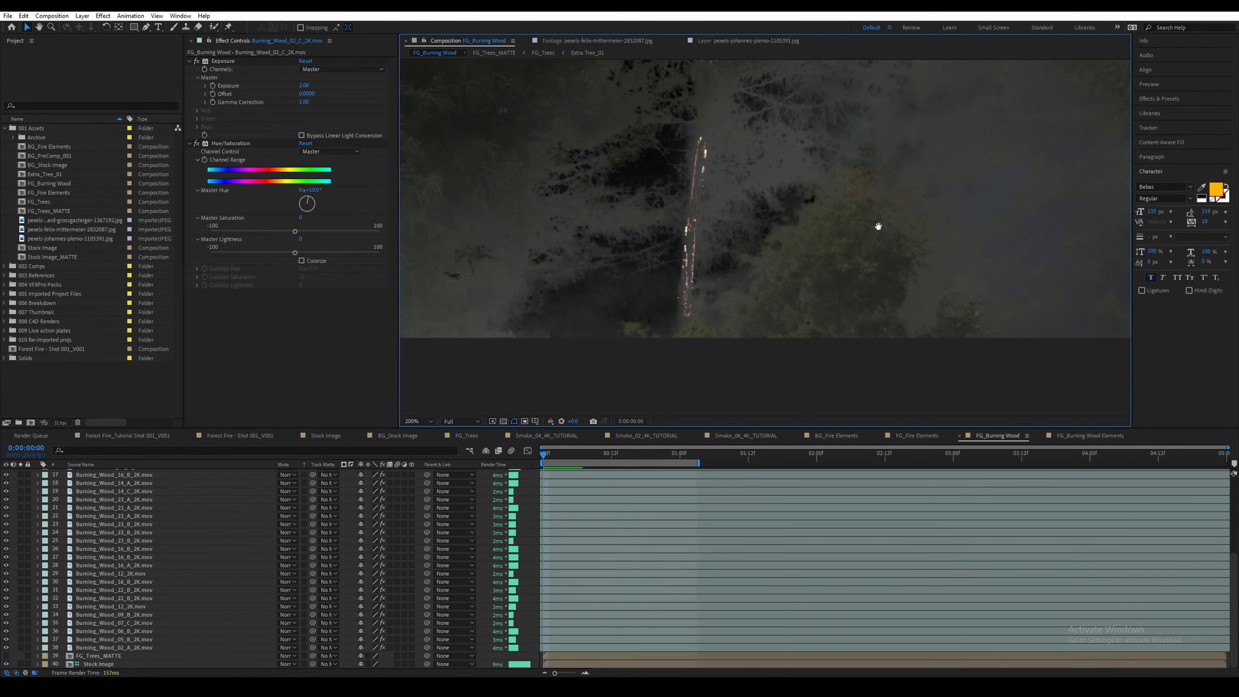
left_click_drag(878, 226, 613, 247)
left_click_drag(937, 249, 854, 249)
left_click_drag(964, 248, 789, 240)
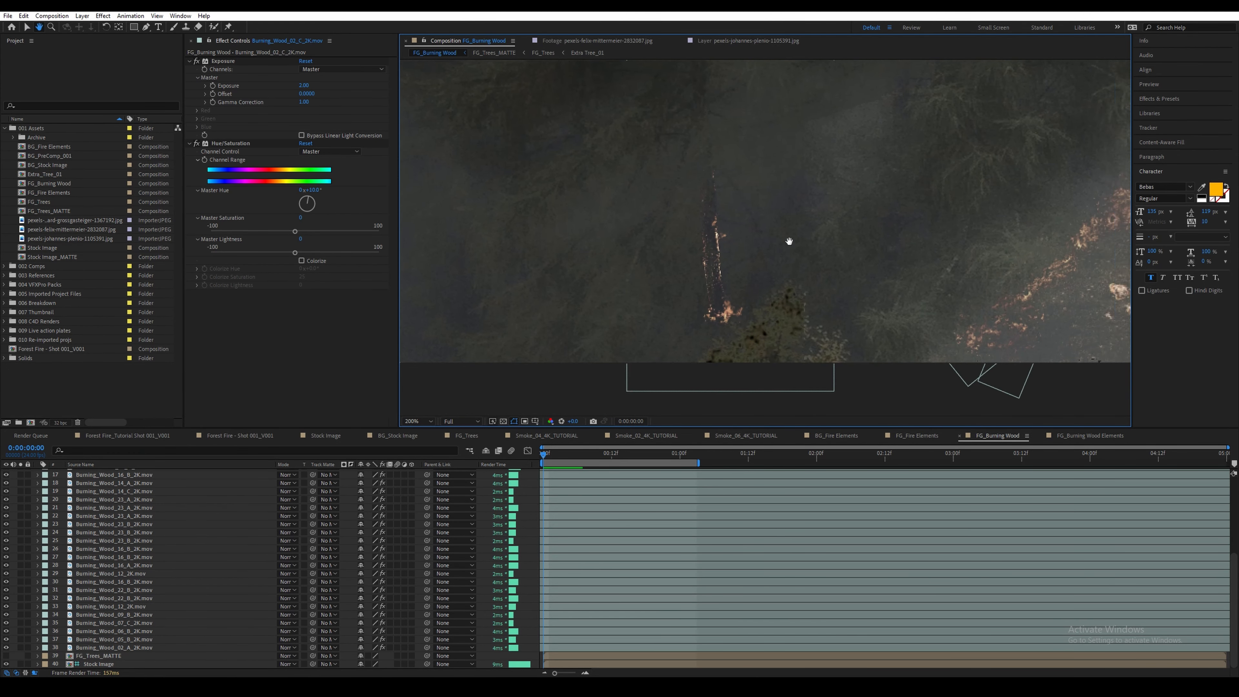
left_click_drag(1095, 239, 782, 251)
left_click_drag(960, 164, 694, 332)
left_click_drag(874, 208, 727, 290)
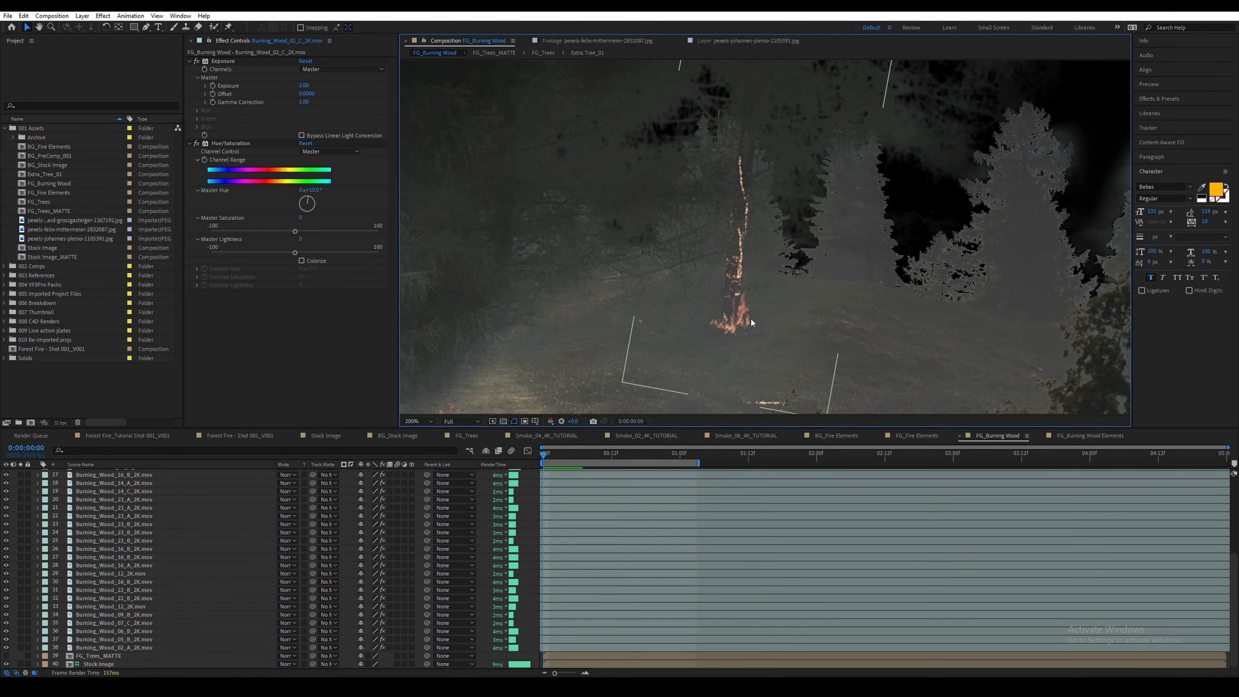
Step: Compare the burning trunk with the Tree-Trunk-Fire_02_B_4K.mov layer hidden and shown
scroll(144, 554, "up", 5)
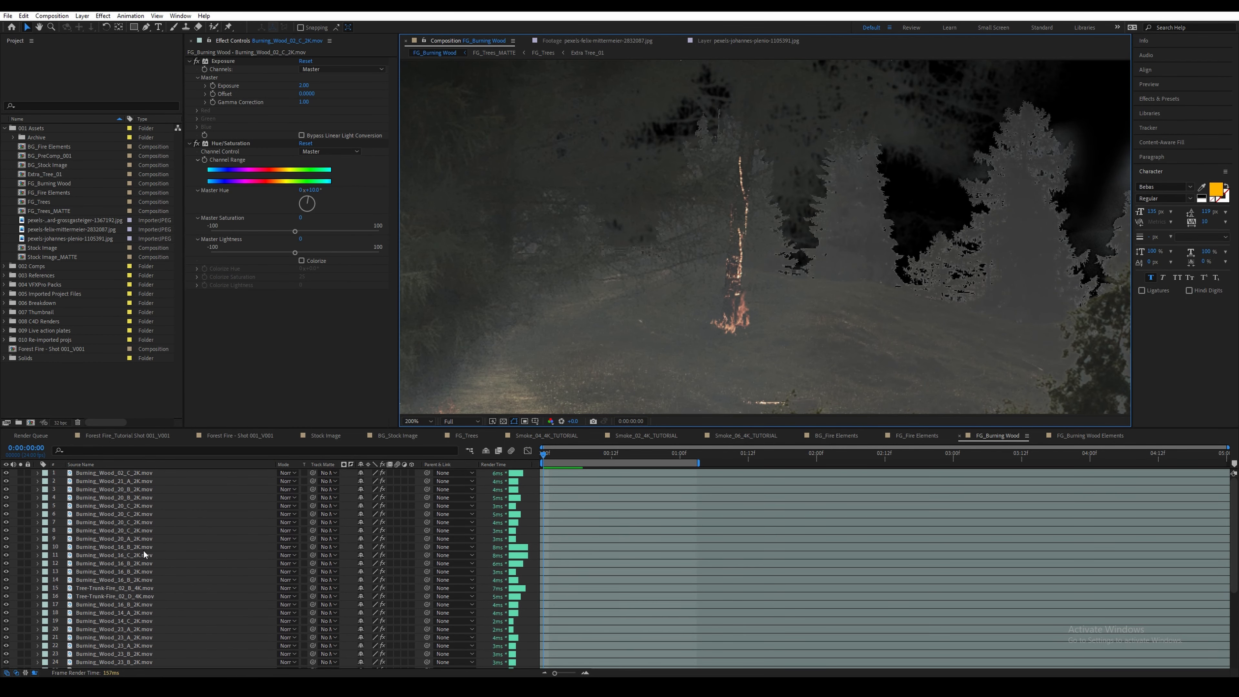
left_click(111, 587)
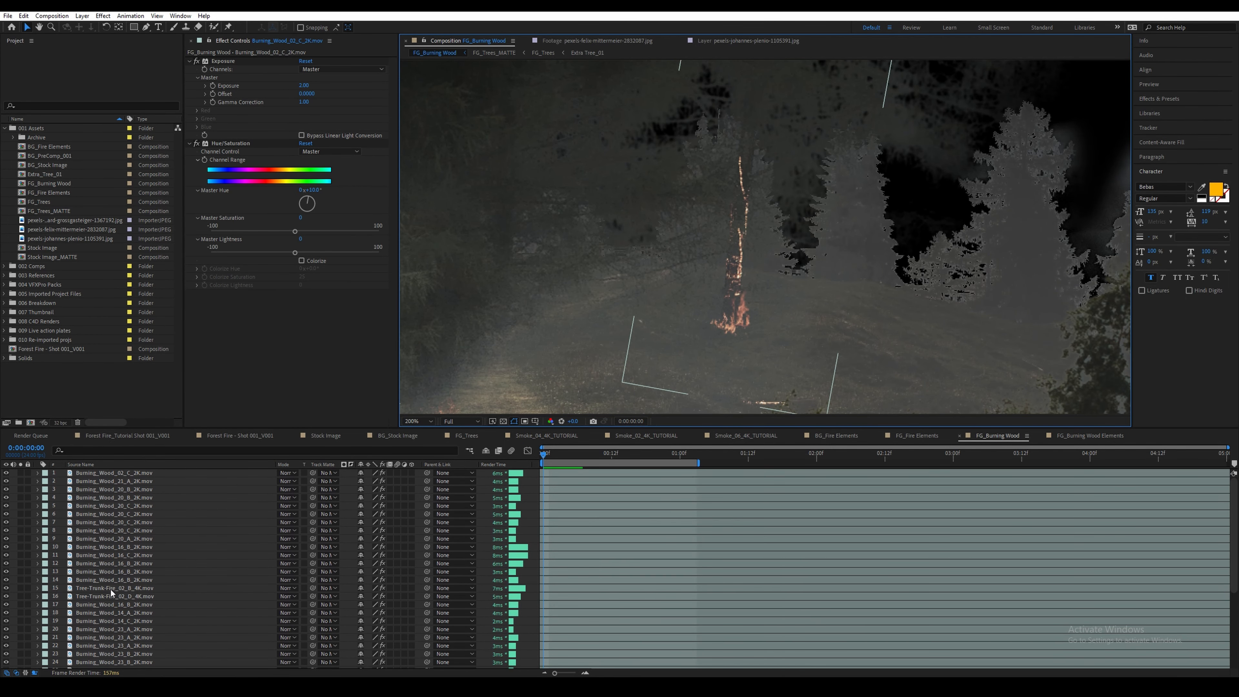
left_click(6, 588)
left_click(6, 588)
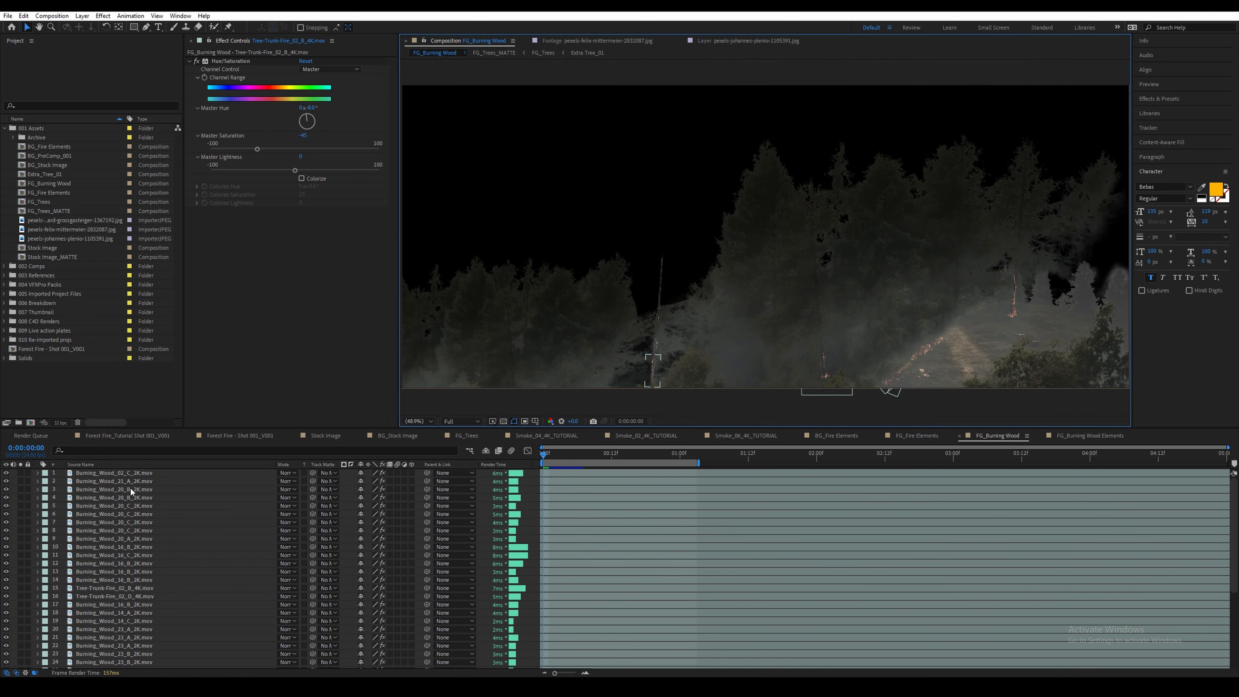
Step: Assign FG_Trees_MATTE as the inverted track matte of all the burning wood and trunk fire layers in FG_Burning Wood
left_click(126, 473)
scroll(165, 574, "down", 5)
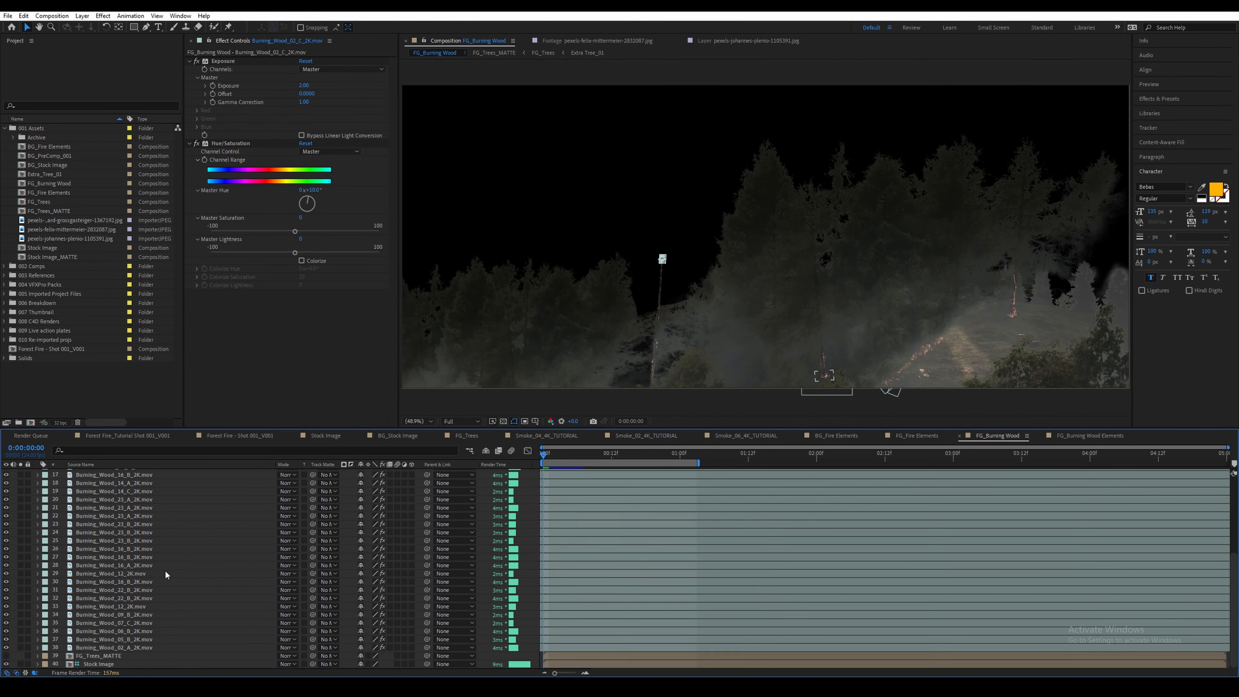
left_click(139, 647, "shift")
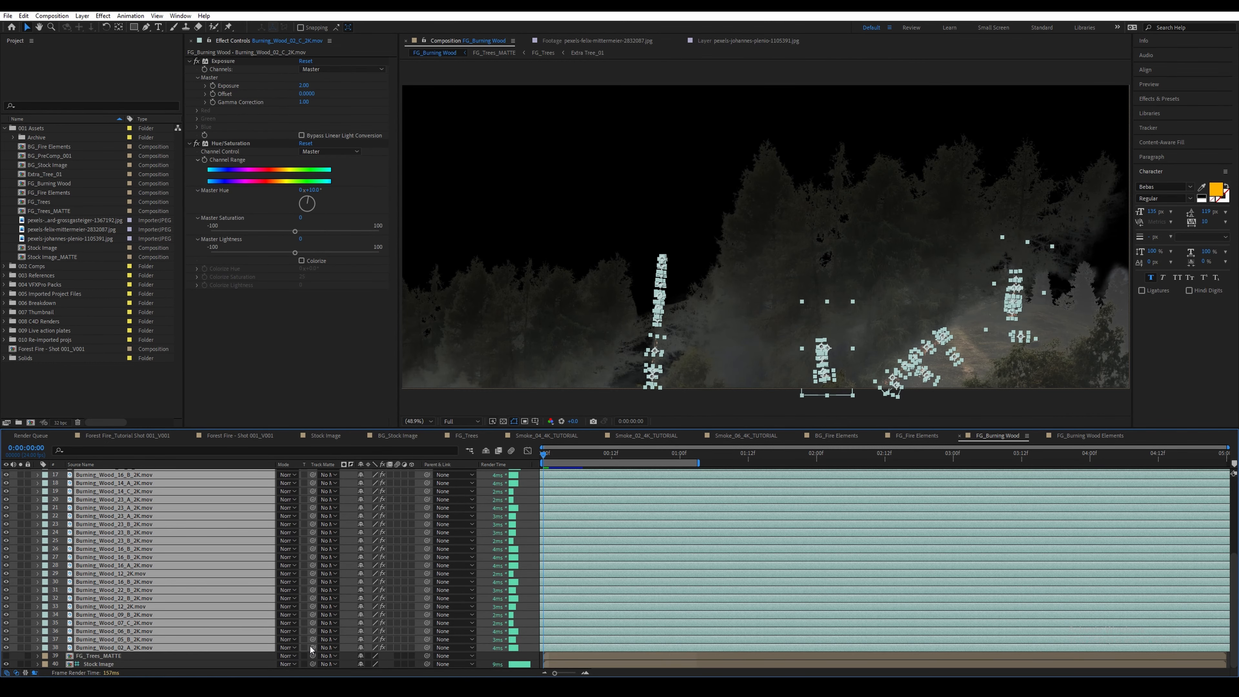
left_click_drag(313, 647, 110, 654)
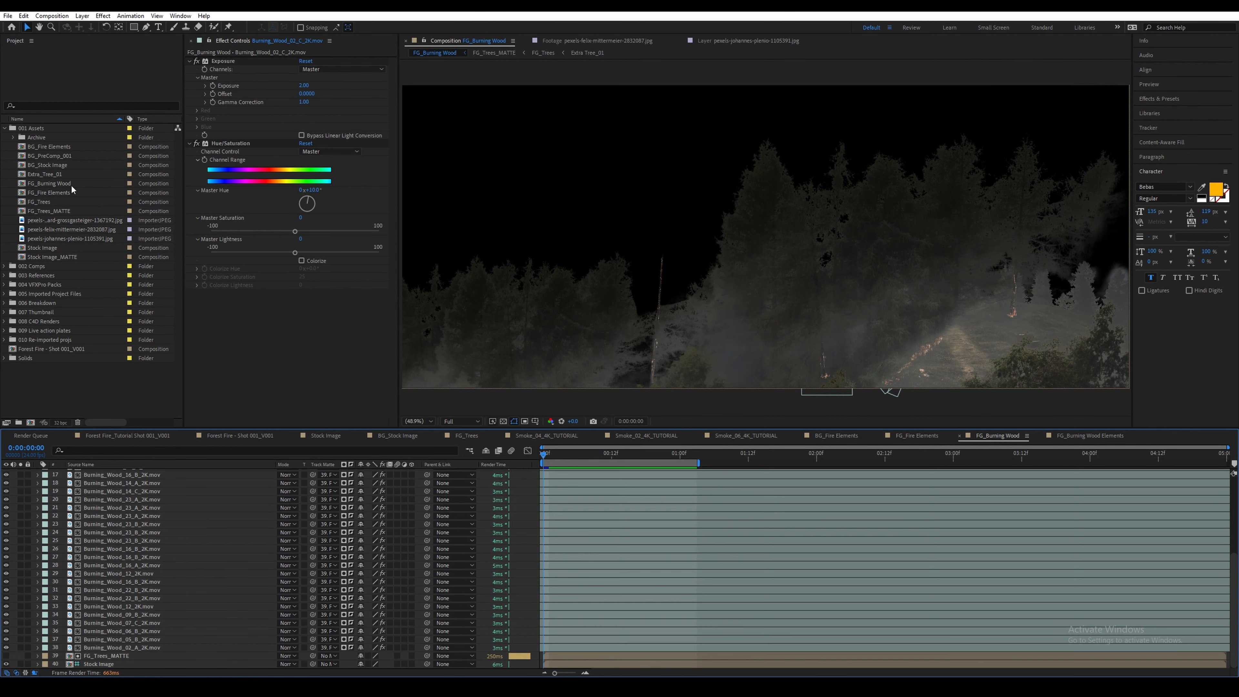
Step: Duplicate the FG_Burning Wood composition and rename the copy FG_FG Tree Fire Elements
left_click(69, 184)
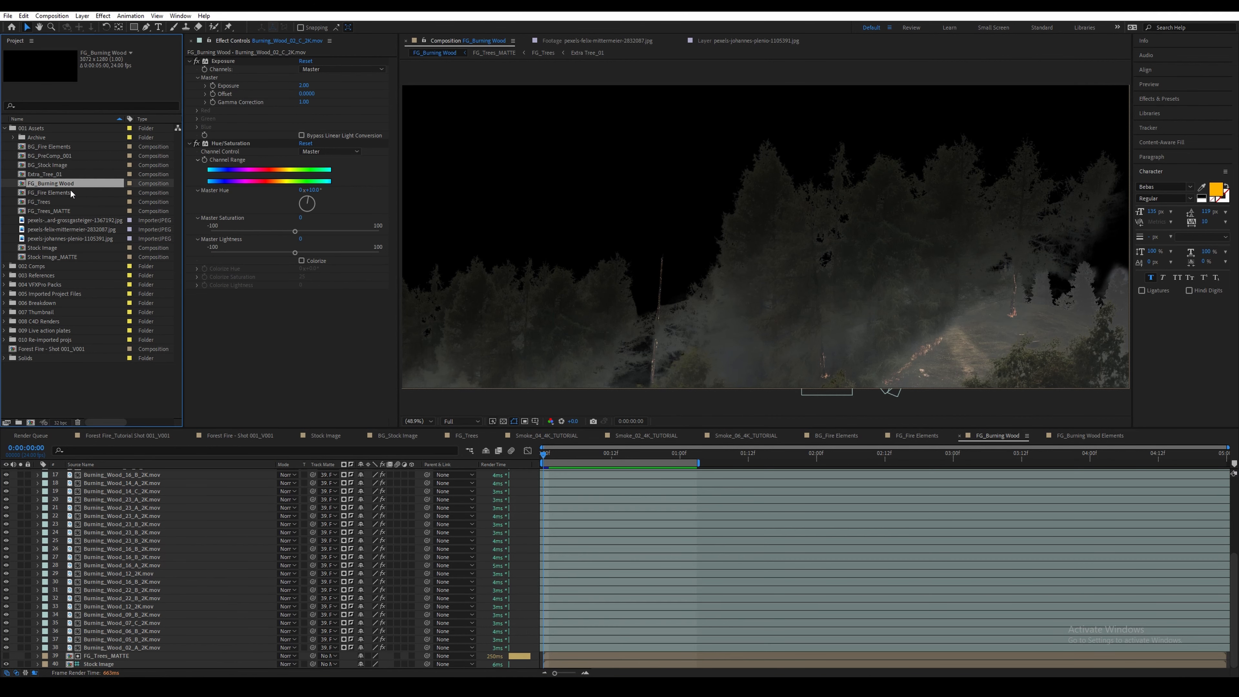
key("ctrl+d")
key("Return")
left_click(69, 194)
left_click_drag(39, 193, 95, 193)
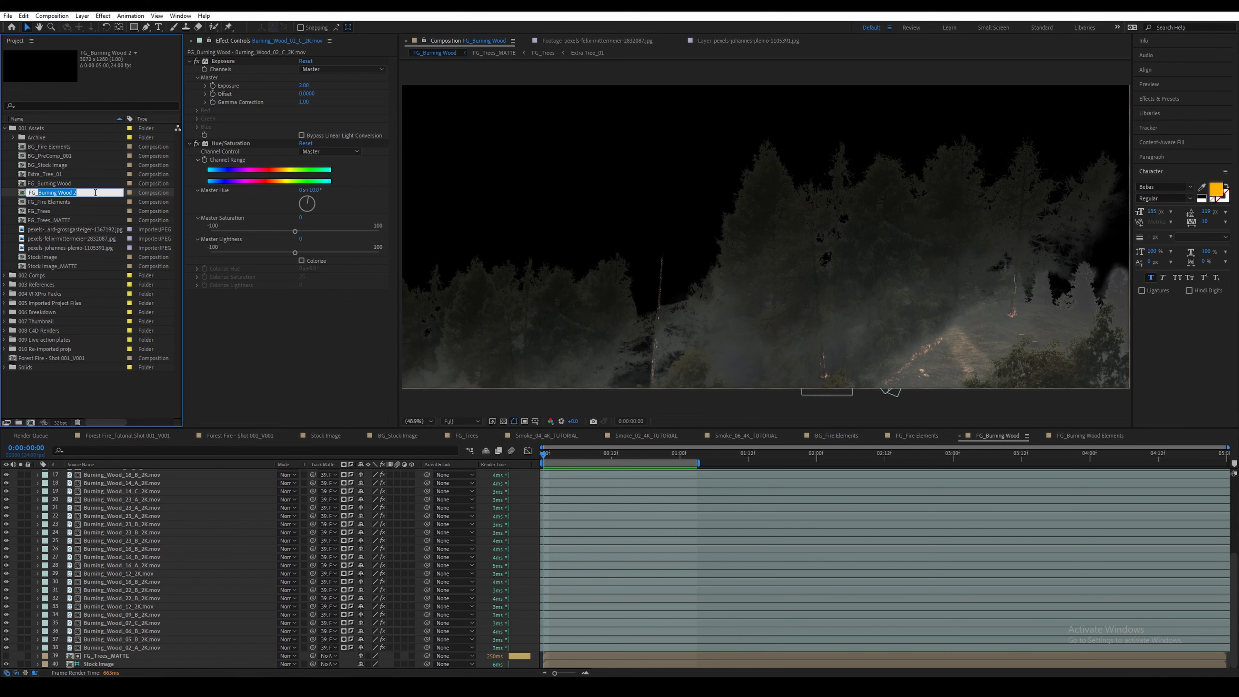
type("FG Tree Fire Elements")
key("Return")
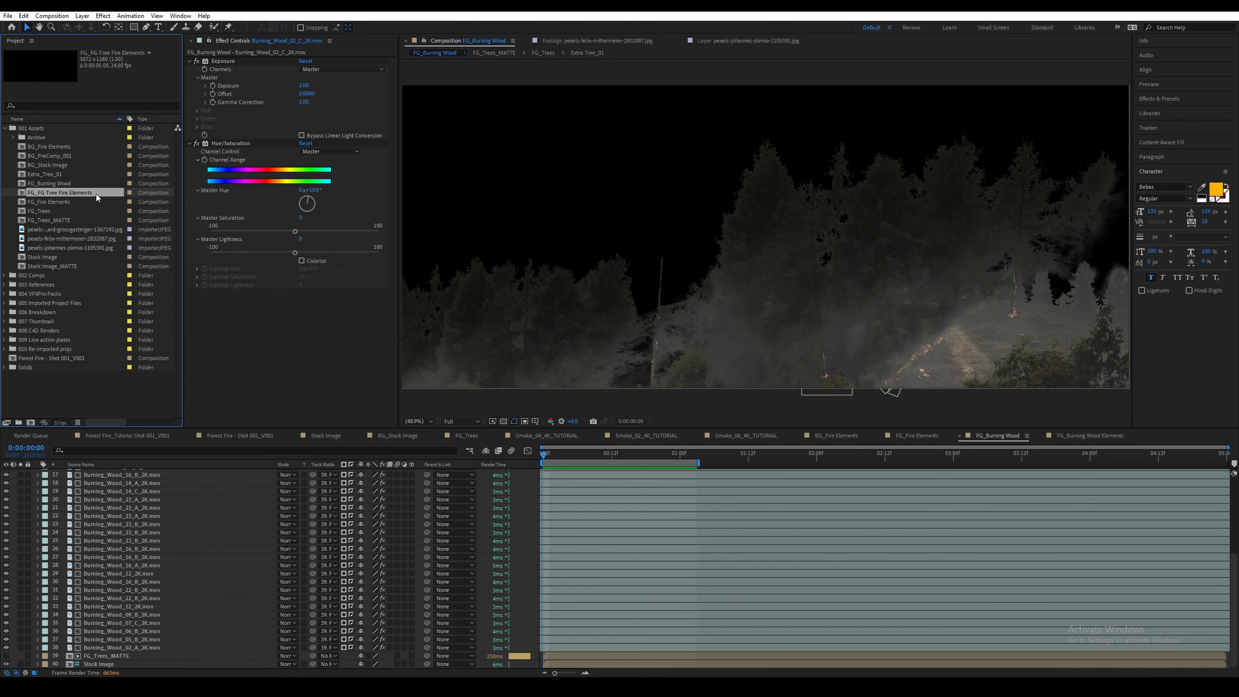
Step: Delete every layer except FG_Trees_MATTE from FG_FG Tree Fire Elements, then show that layer and make it a guide layer
double_click(82, 194)
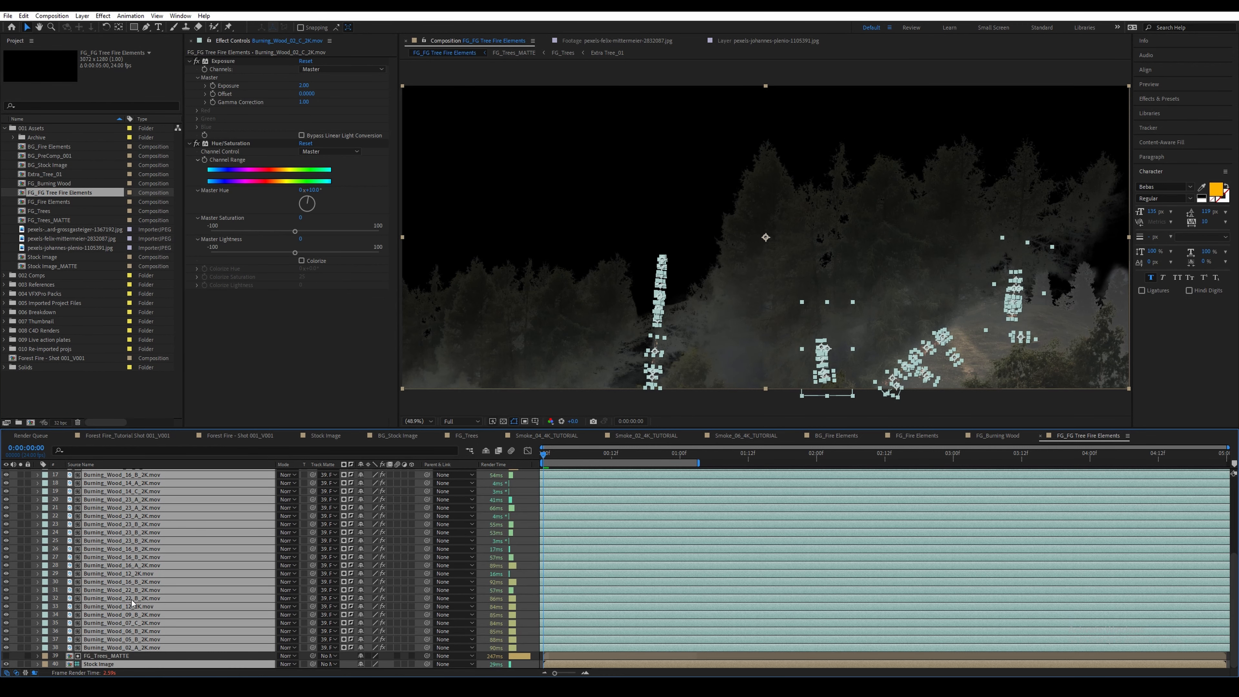
key("Delete")
left_click(112, 474)
right_click(102, 475)
left_click(6, 472)
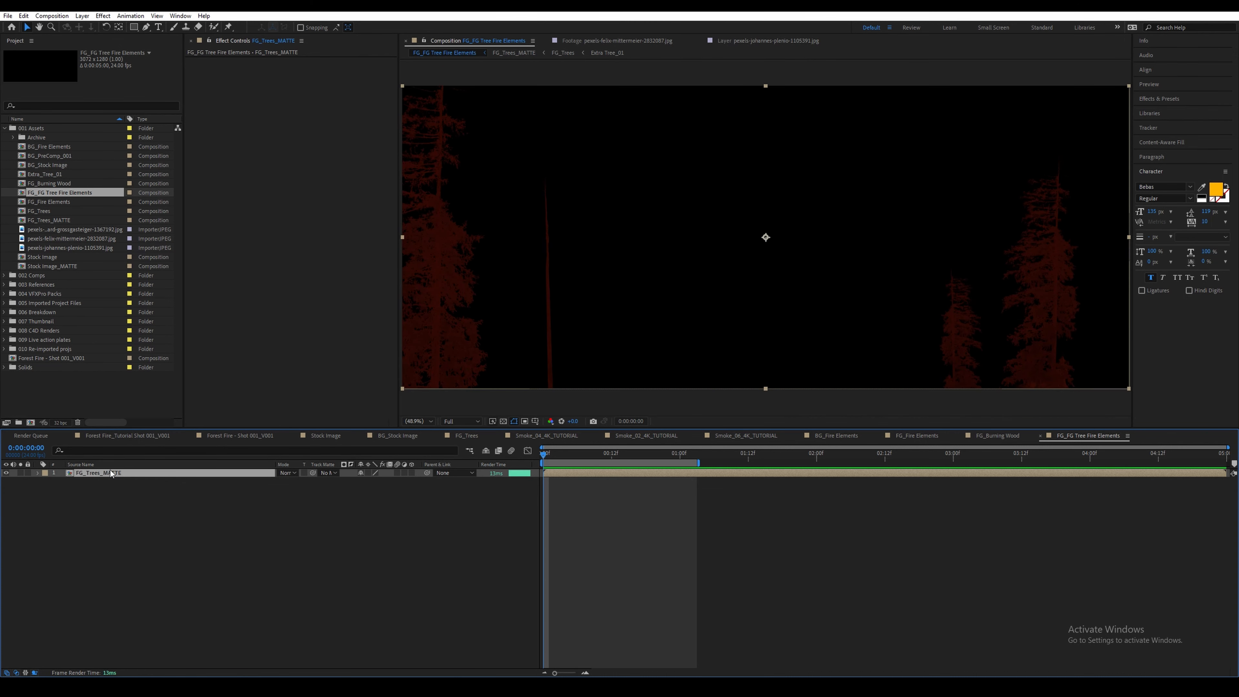
right_click(111, 473)
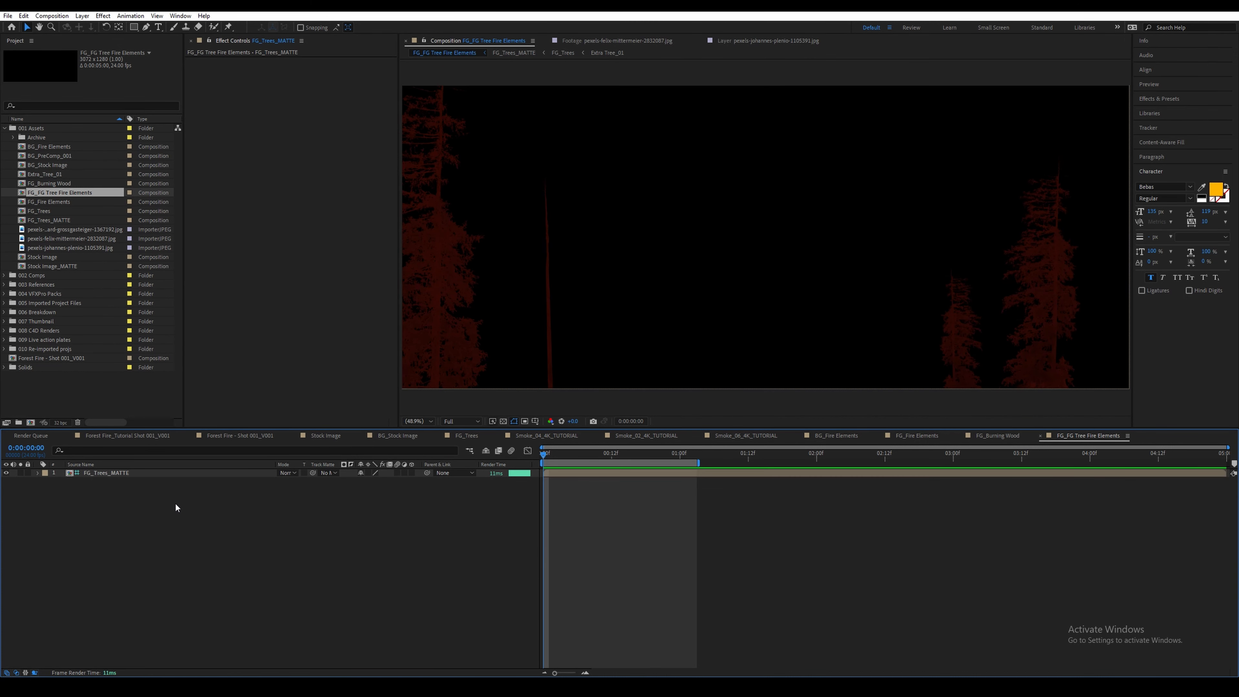
left_click_drag(512, 345, 669, 223)
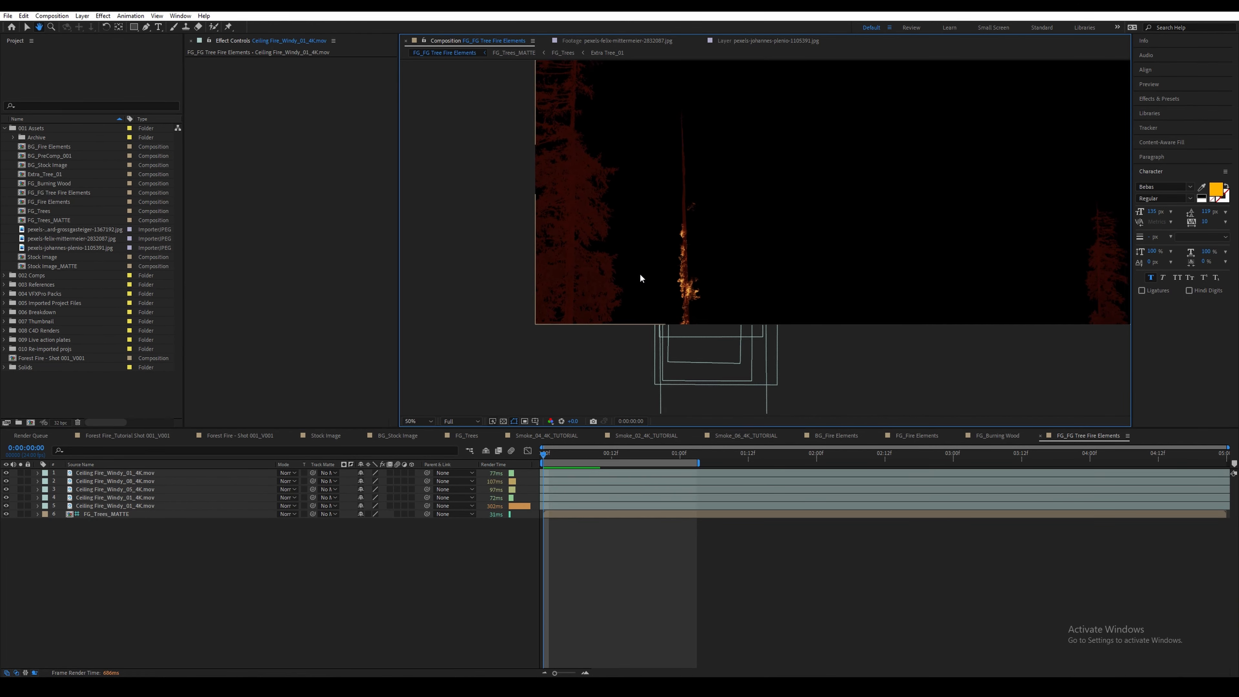
scroll(646, 273, "up", 2)
key("v")
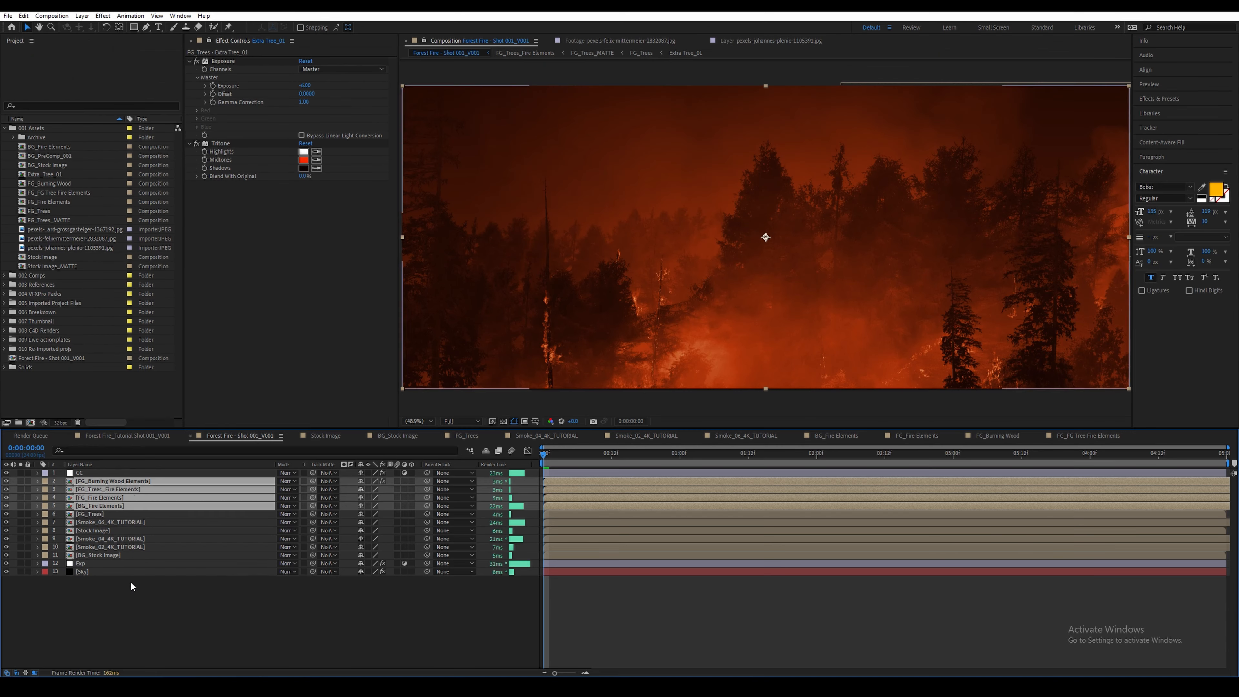
Step: Add an adjustment layer above the Forest Fire - Shot 001_V001 stack and name it BG_Fire Elements - GLOW
key("ctrl+alt+y")
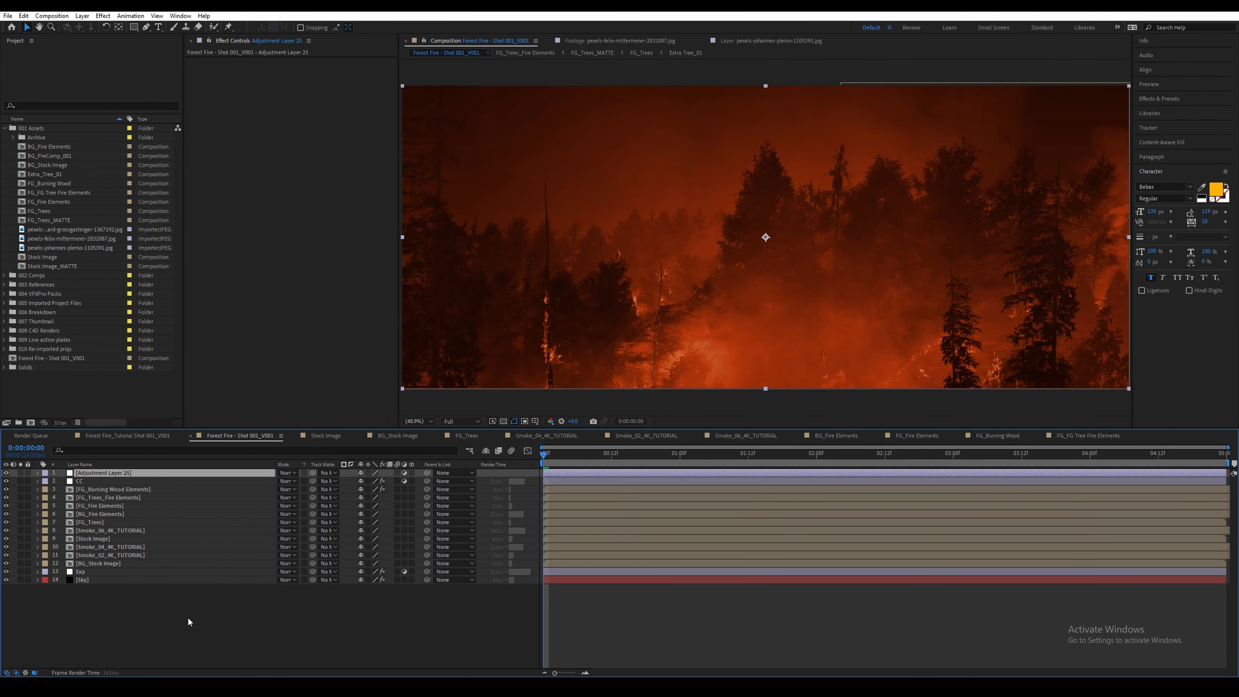
key("Return")
type("BG_For")
key("BackSpace")
key("BackSpace")
type("ire")
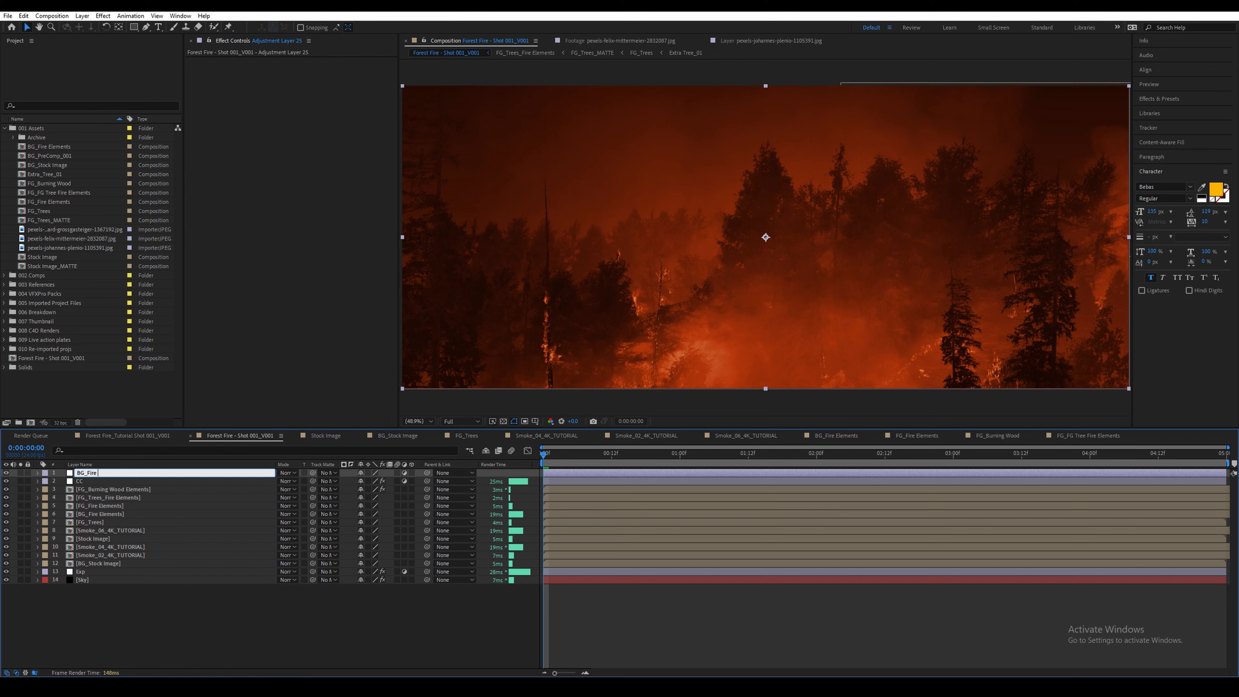
type(" Elements - GLOW")
key("Return")
Step: Apply Deep Glow to the BG_Fire Elements - GLOW layer and use BG_Fire Elements as the glow's input mask layer
key("ctrl+space")
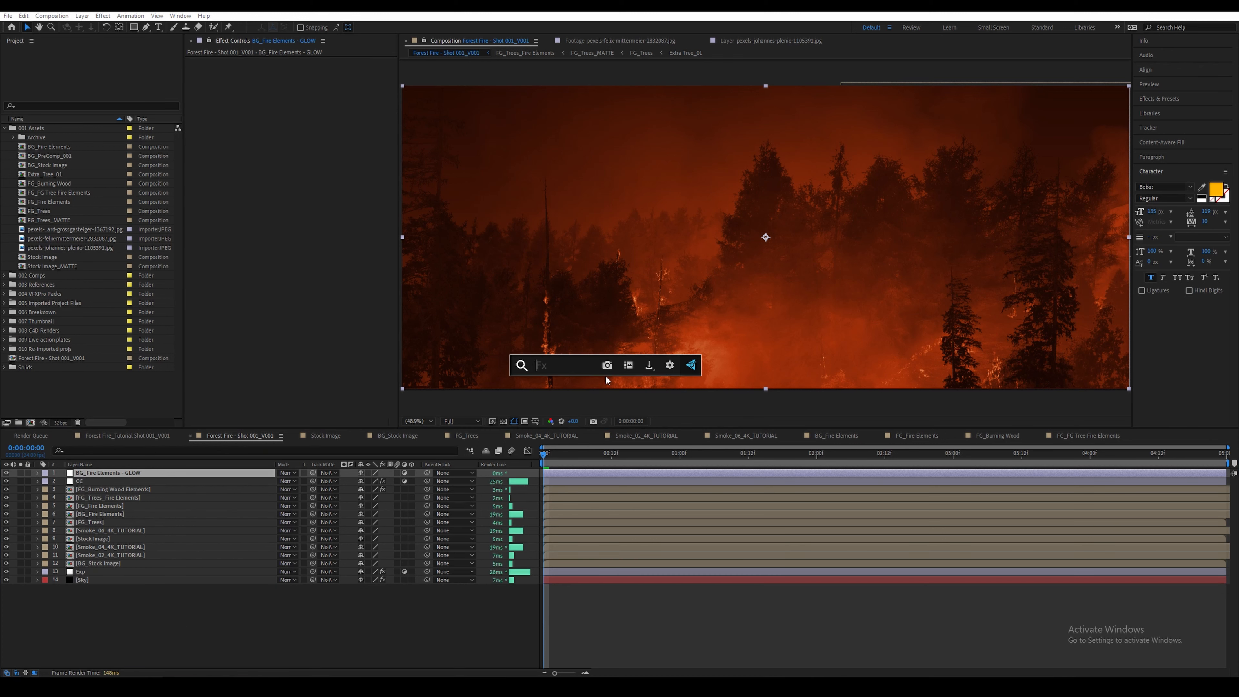
type("deep")
key("Return")
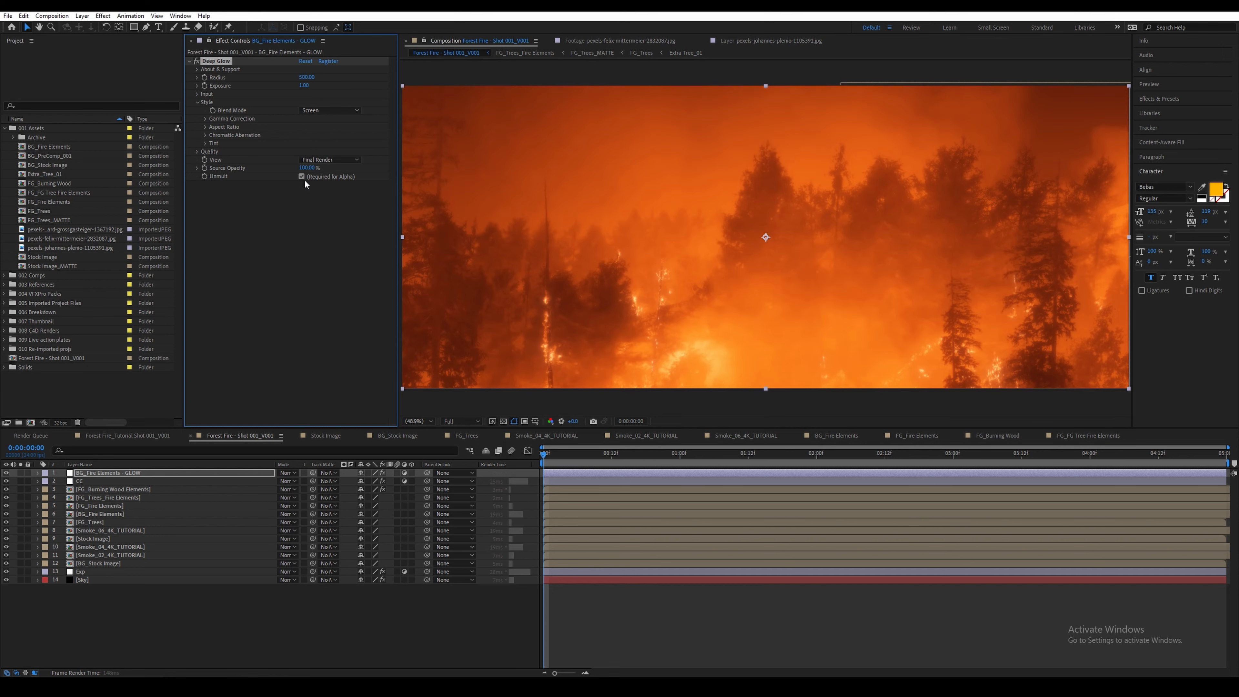
left_click(197, 93)
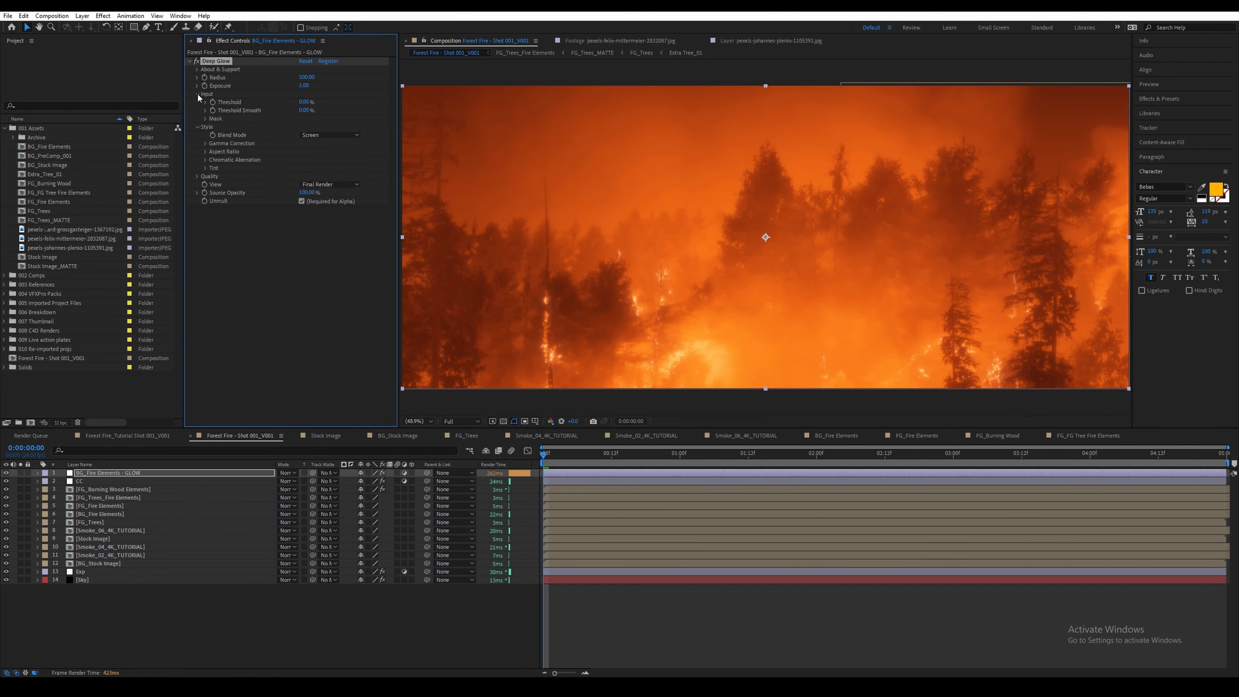
left_click(205, 119)
left_click(316, 127)
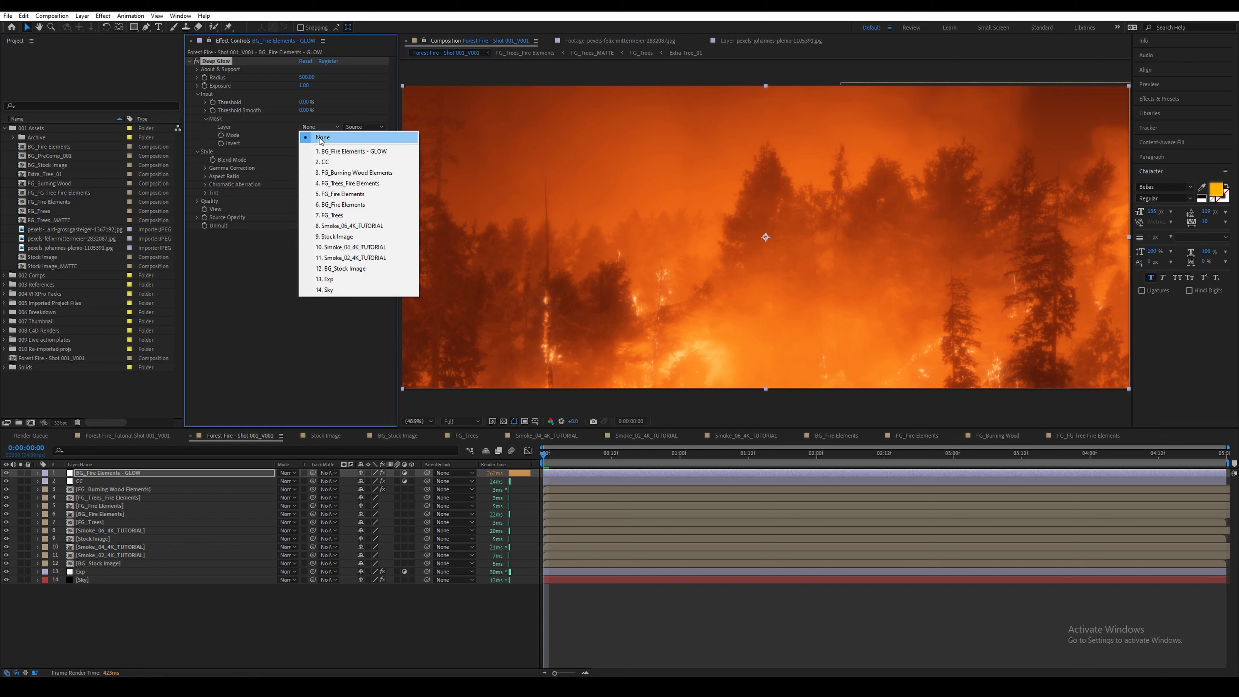
left_click(343, 205)
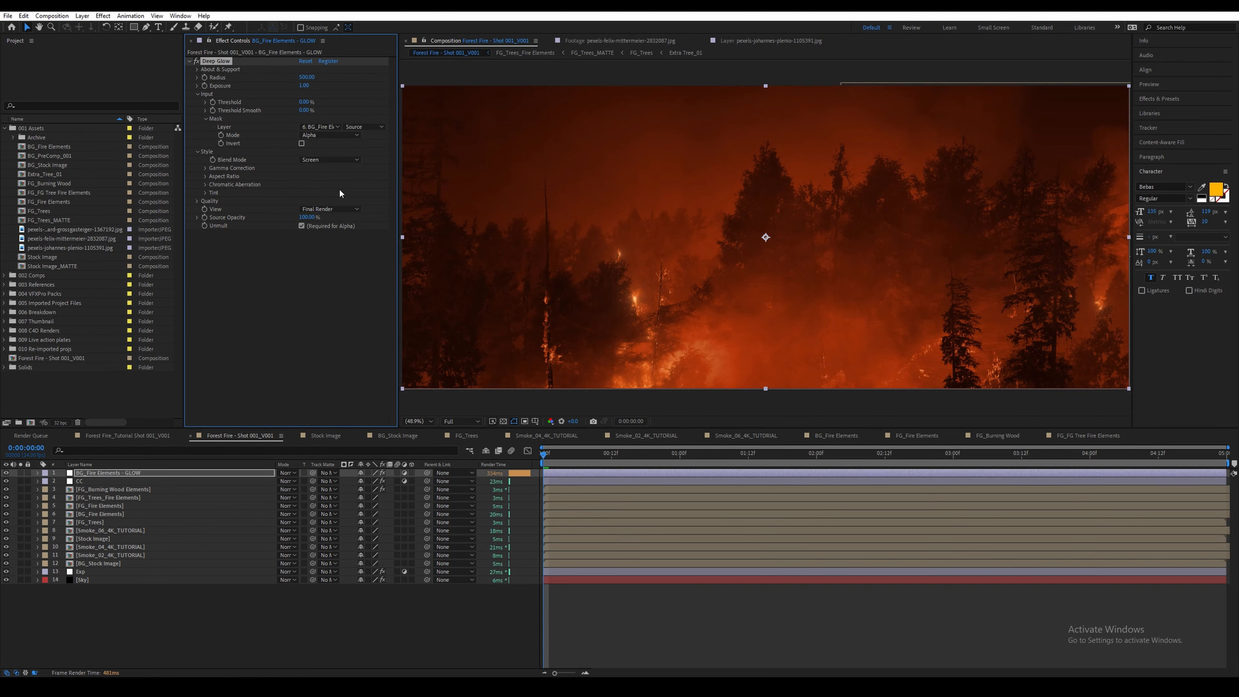
Step: Enable the Deep Glow tint on BG_Fire Elements - GLOW and set its color to FF5400
left_click(205, 193)
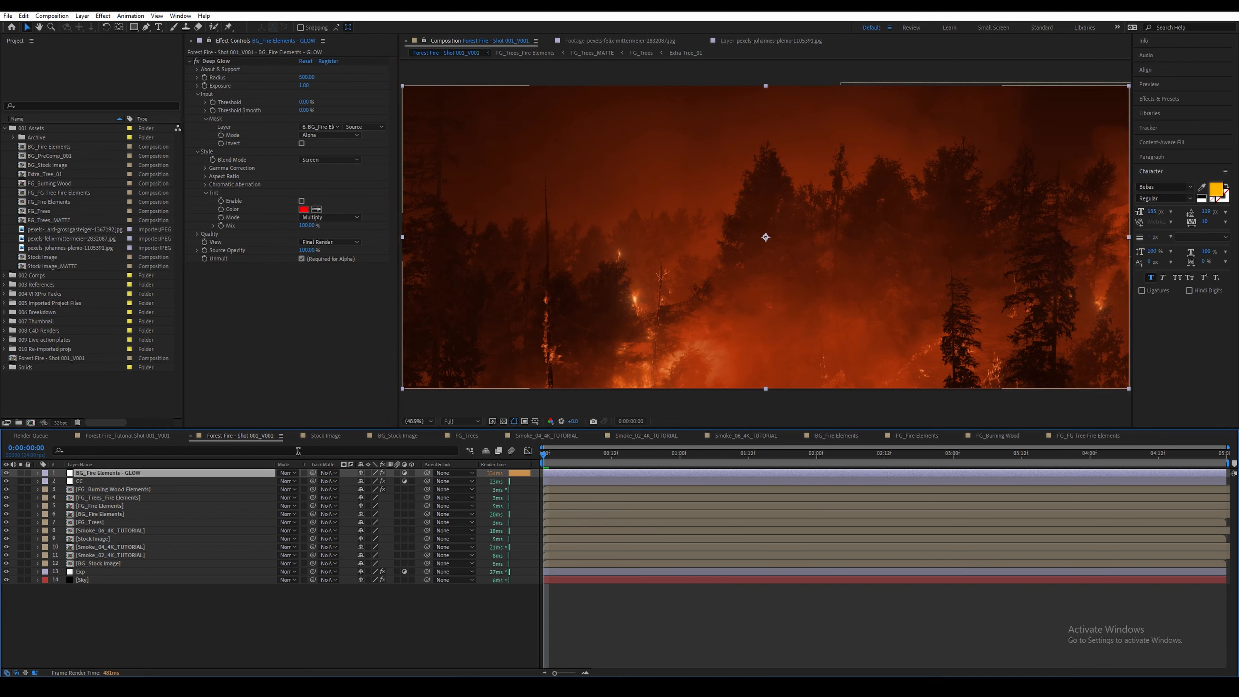
left_click(302, 200)
left_click(303, 208)
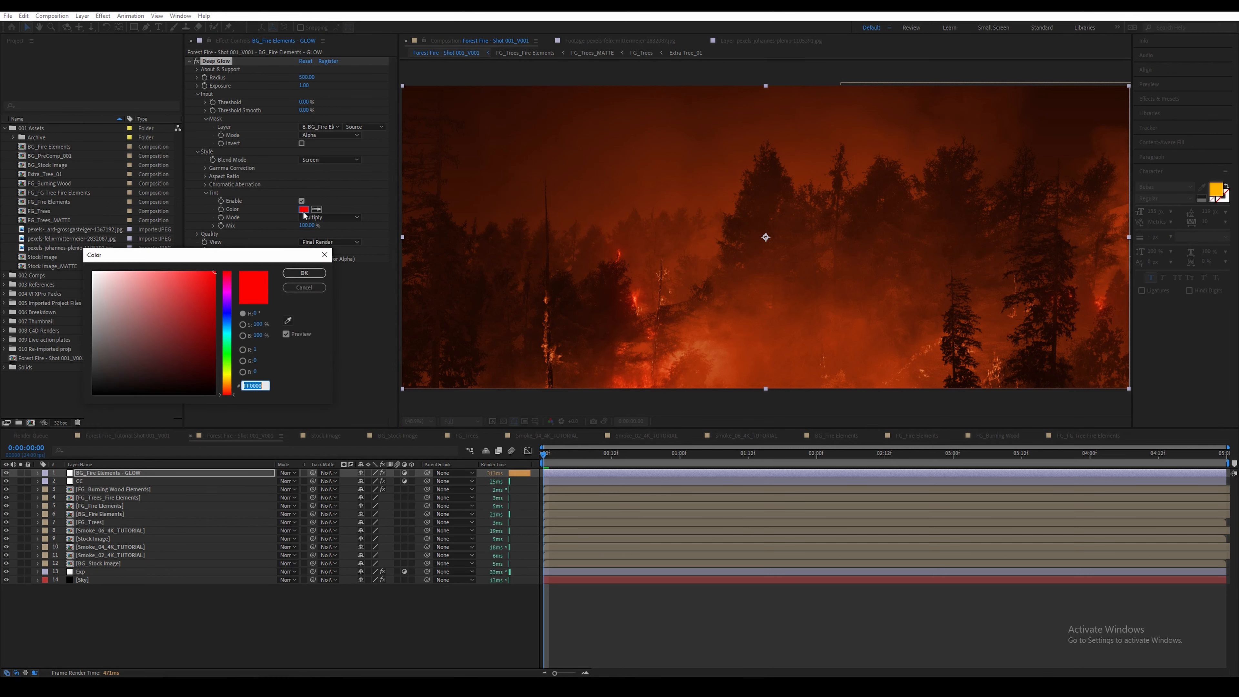
type("FF5400")
left_click(304, 273)
Step: Set the glow tint mode to Soft Light with a mix of 50%
left_click(322, 217)
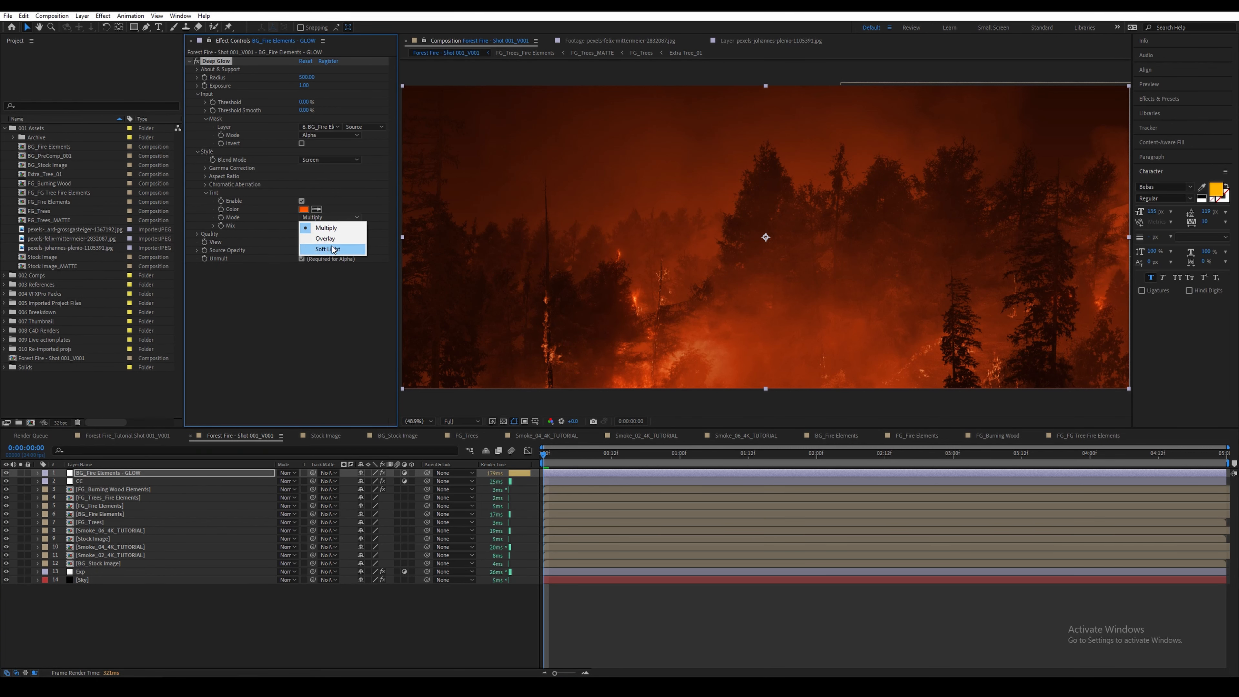
left_click(308, 231)
left_click(307, 226)
type("50")
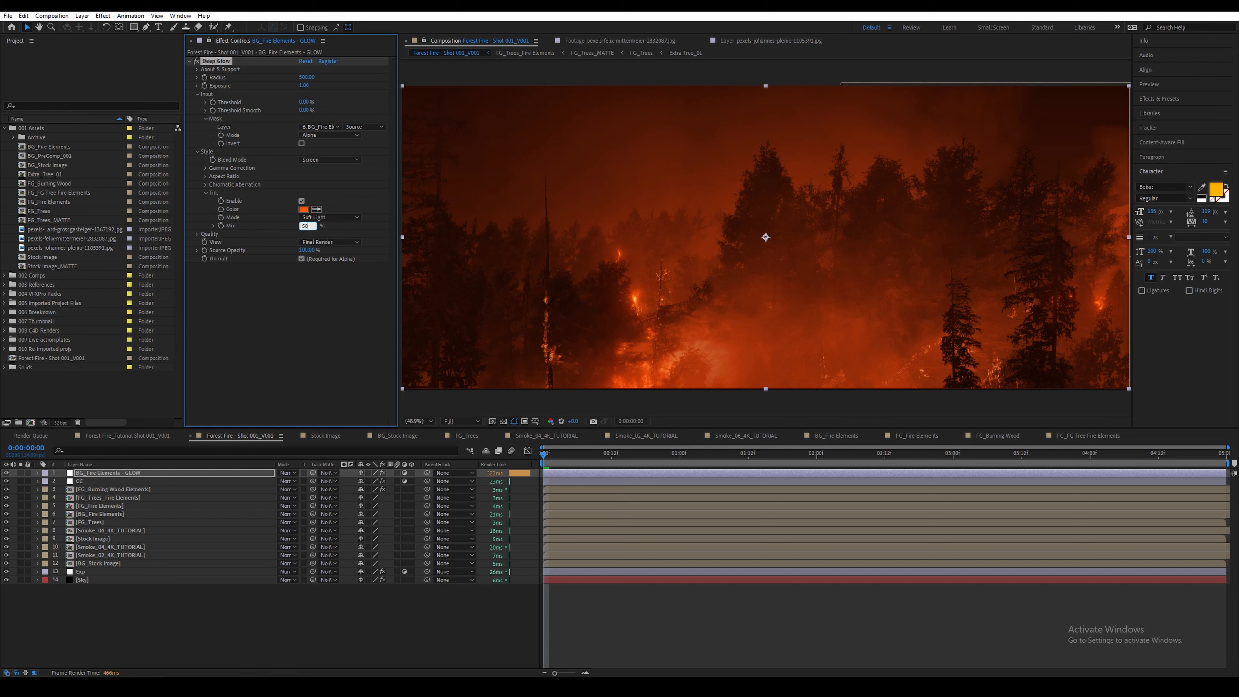
key("Return")
left_click(325, 328)
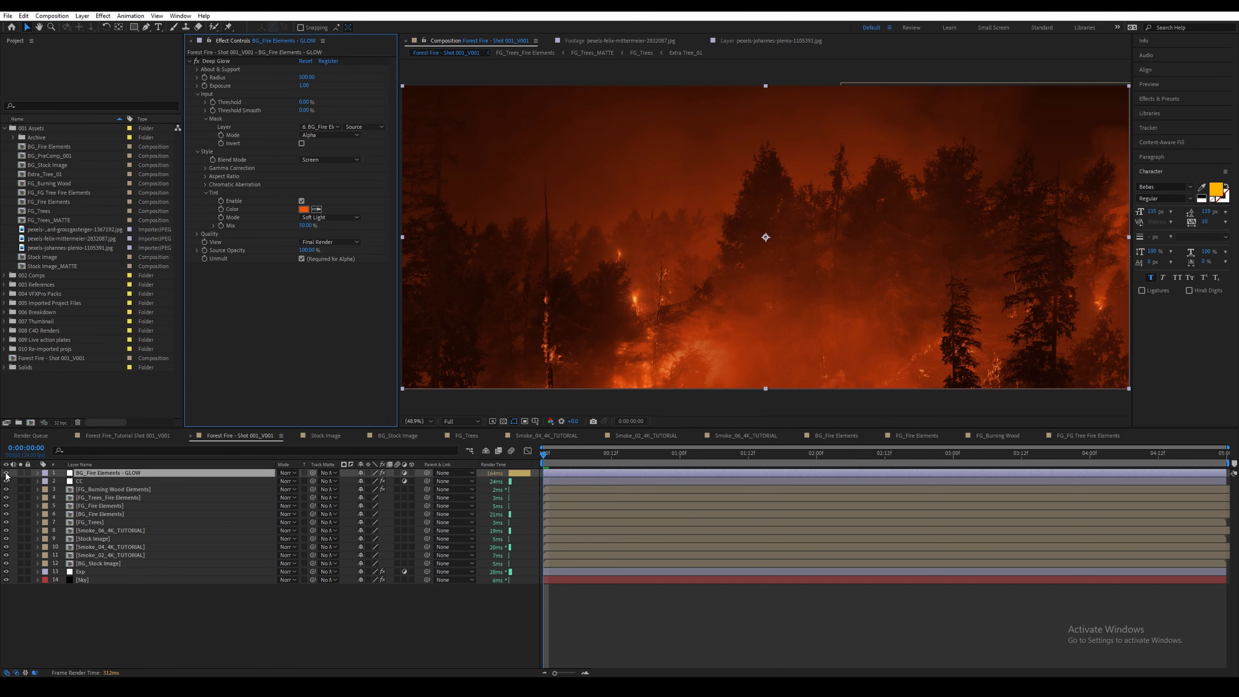
Step: Compare the shot with the BG_Fire Elements - GLOW layer hidden and shown
left_click(6, 473)
left_click(6, 473)
left_click(7, 473)
left_click(6, 473)
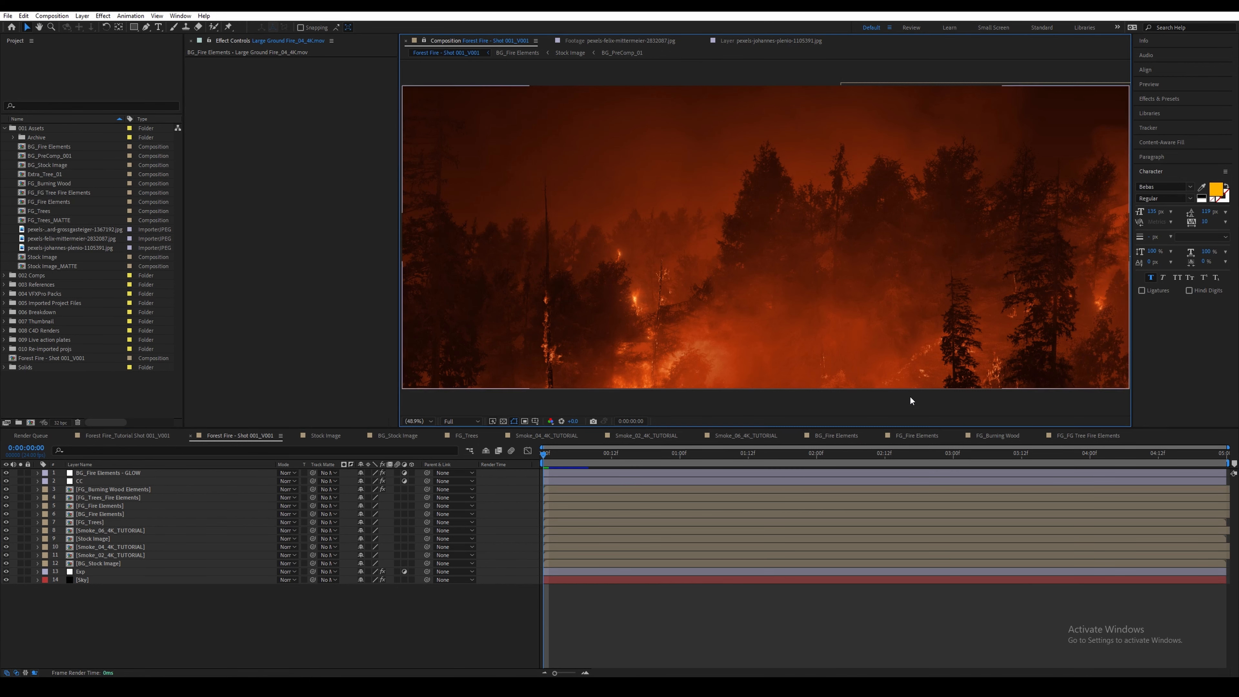
Step: Try removing the track matte from all fire layers in BG_Fire Elements, compare both versions, and leave the removal undone
left_click(835, 434)
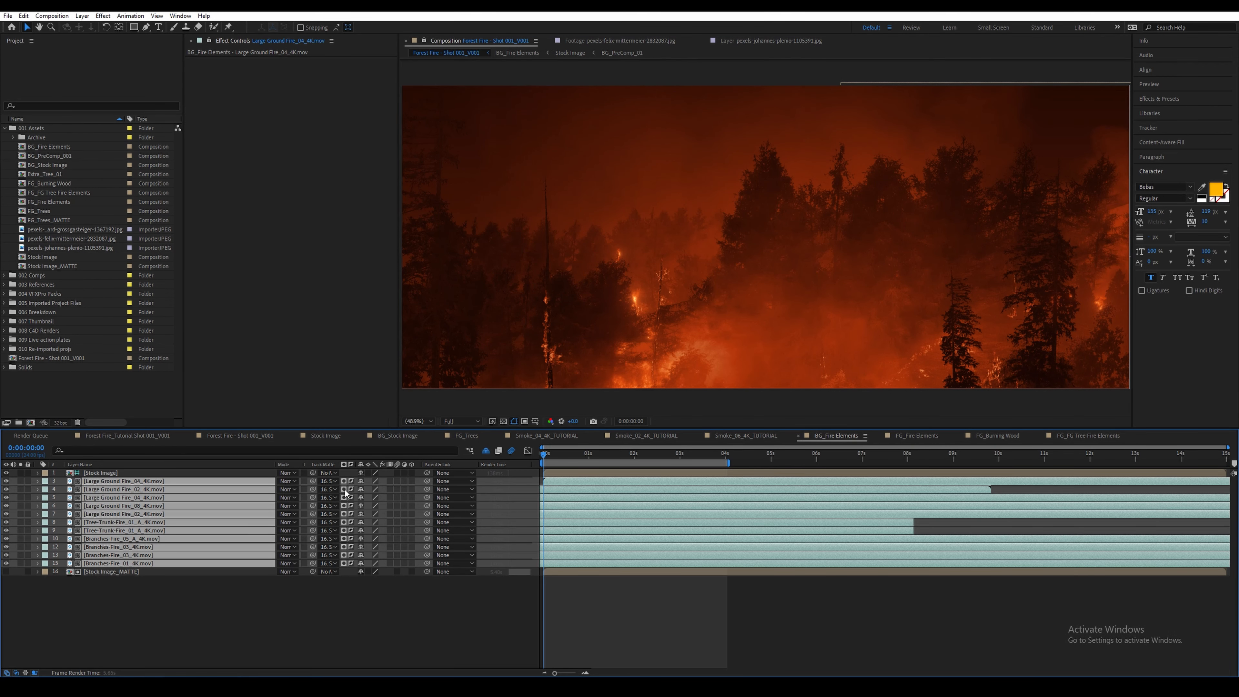
left_click(328, 481)
left_click(344, 491)
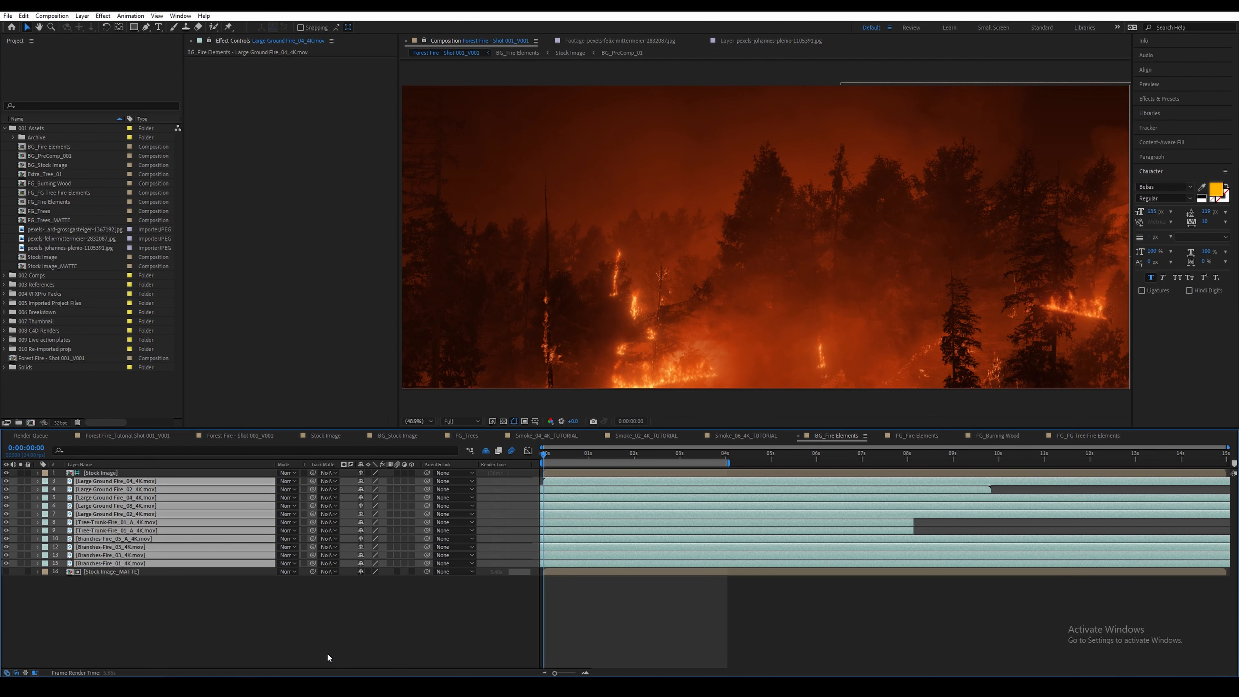
key("ctrl+z")
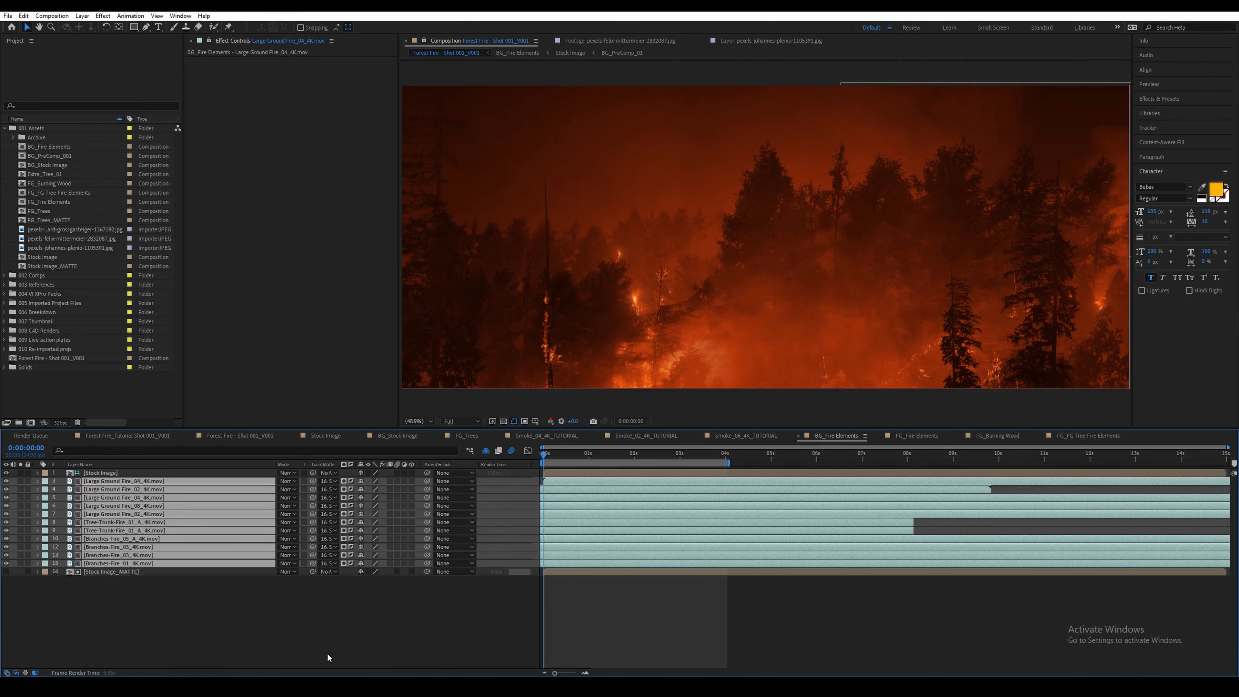
key("ctrl+shift+z")
key("ctrl+z")
key("ctrl+shift+z")
key("ctrl+z")
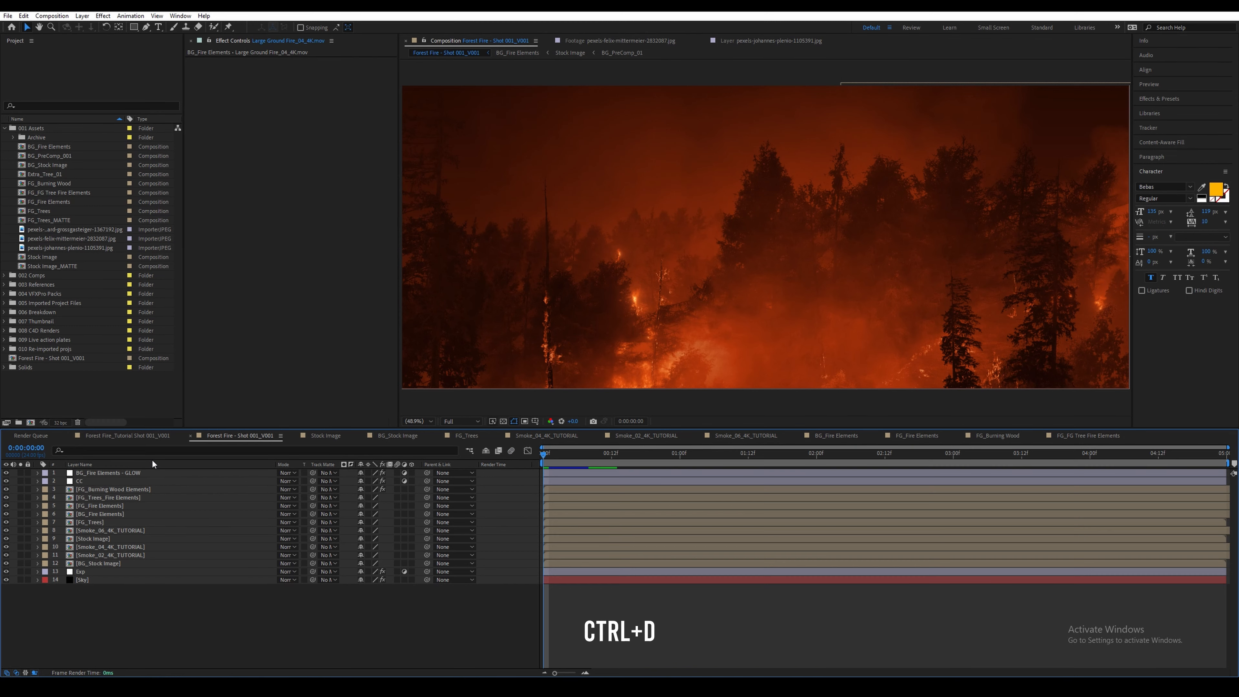
Step: Duplicate the BG_Fire Elements - GLOW layer in the main shot composition and rename the copy FG_Fire Elements - GLOW
left_click(151, 472)
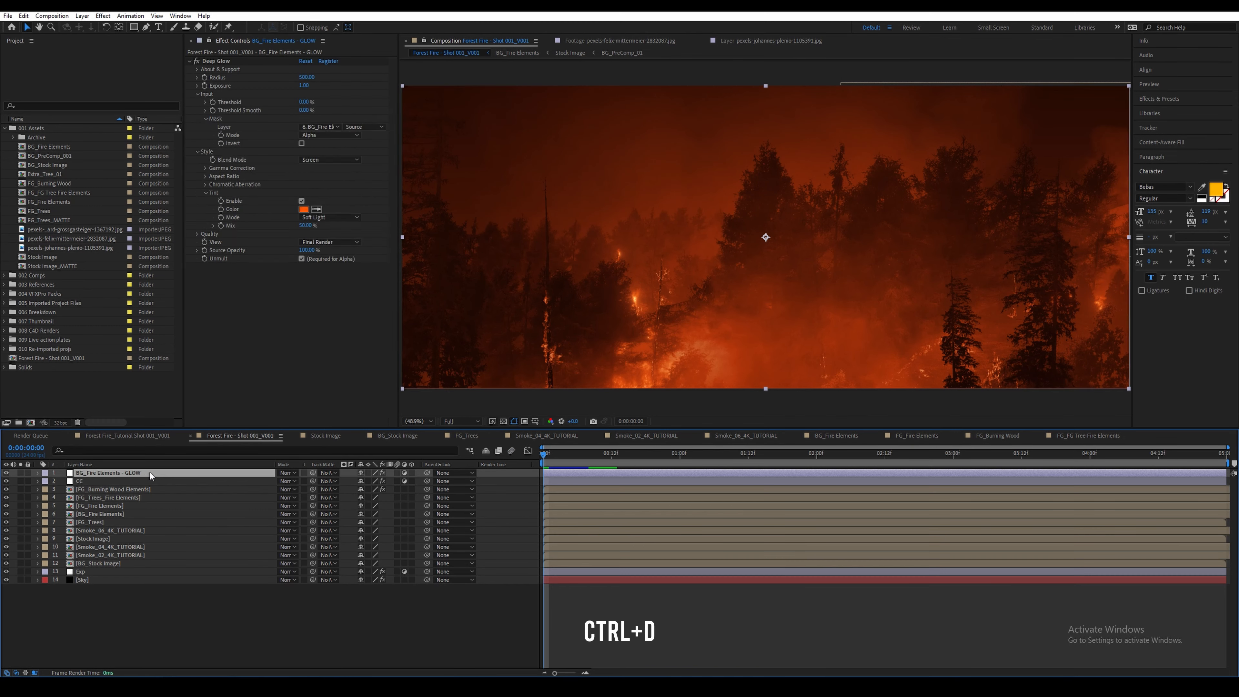
key("ctrl+d")
key("Return")
type("FG_Fire Elements - GLOW")
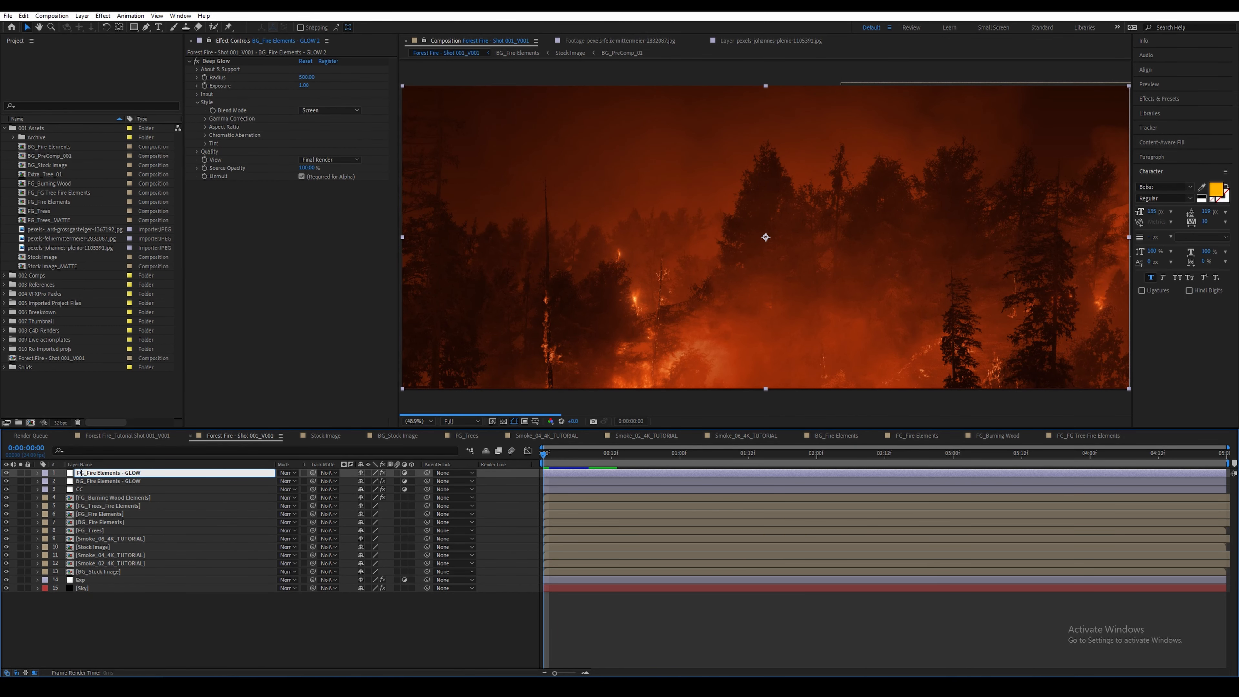
key("Return")
Step: Set the Deep Glow mask layer of FG_Fire Elements - GLOW to FG_Fire Elements
left_click(197, 94)
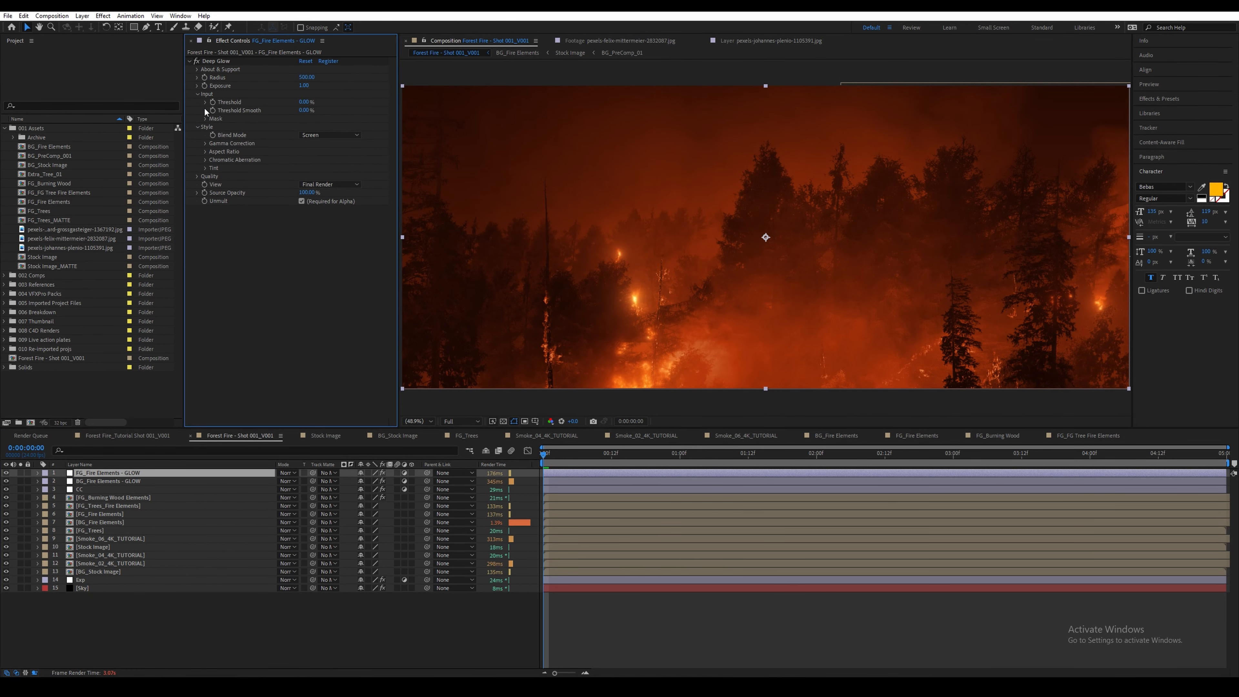
left_click(205, 118)
left_click(317, 127)
left_click(340, 204)
Step: Duplicate the FG_Fire Elements - GLOW layer and rename the copy FG_Tree_Fire Elements - GLOW
left_click(146, 473)
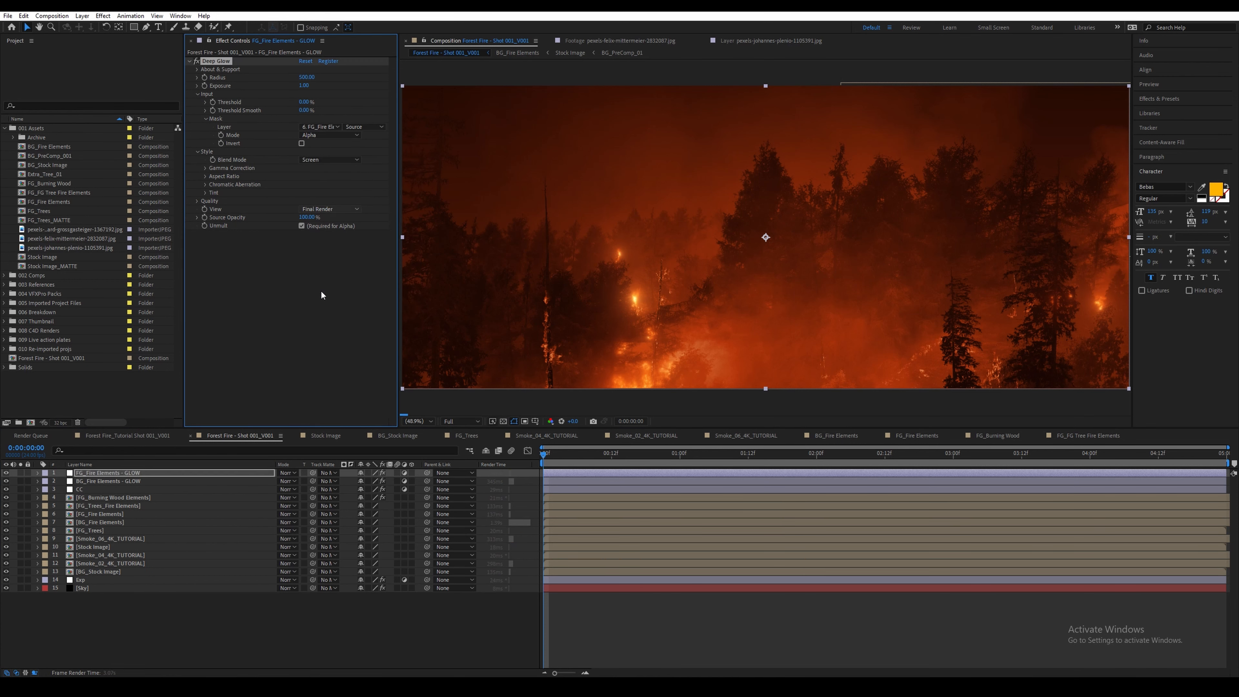
key("ctrl+d")
key("Return")
key("Right")
key("BackSpace")
key("BackSpace")
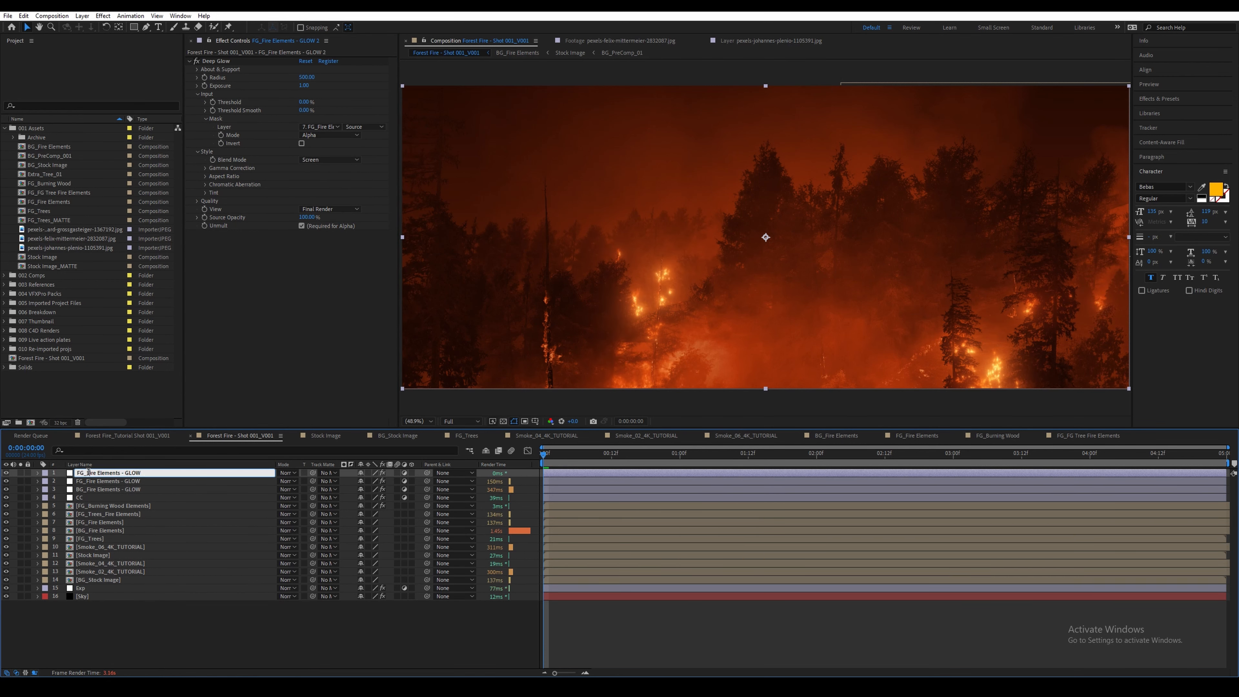
type("Tree_")
key("Return")
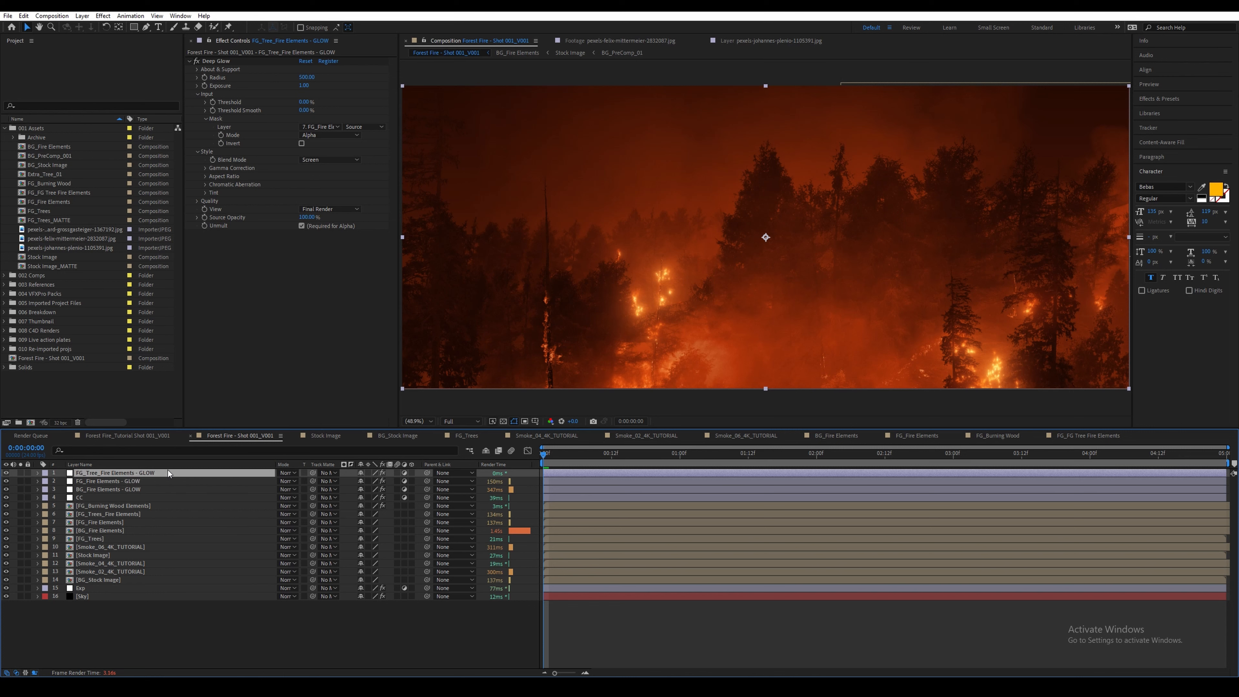
Step: Mask the FG_Tree_Fire Elements - GLOW effect with FG_Trees_Fire Elements and change its tint color to FF9600
left_click(319, 127)
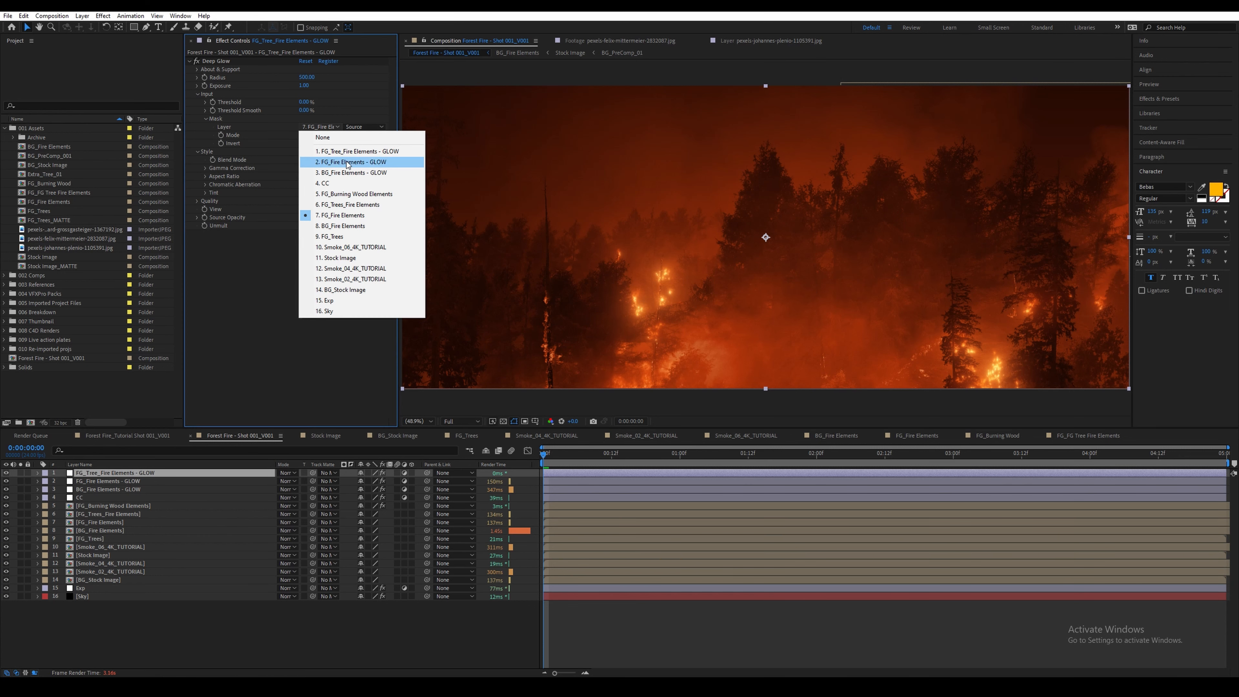
left_click(334, 206)
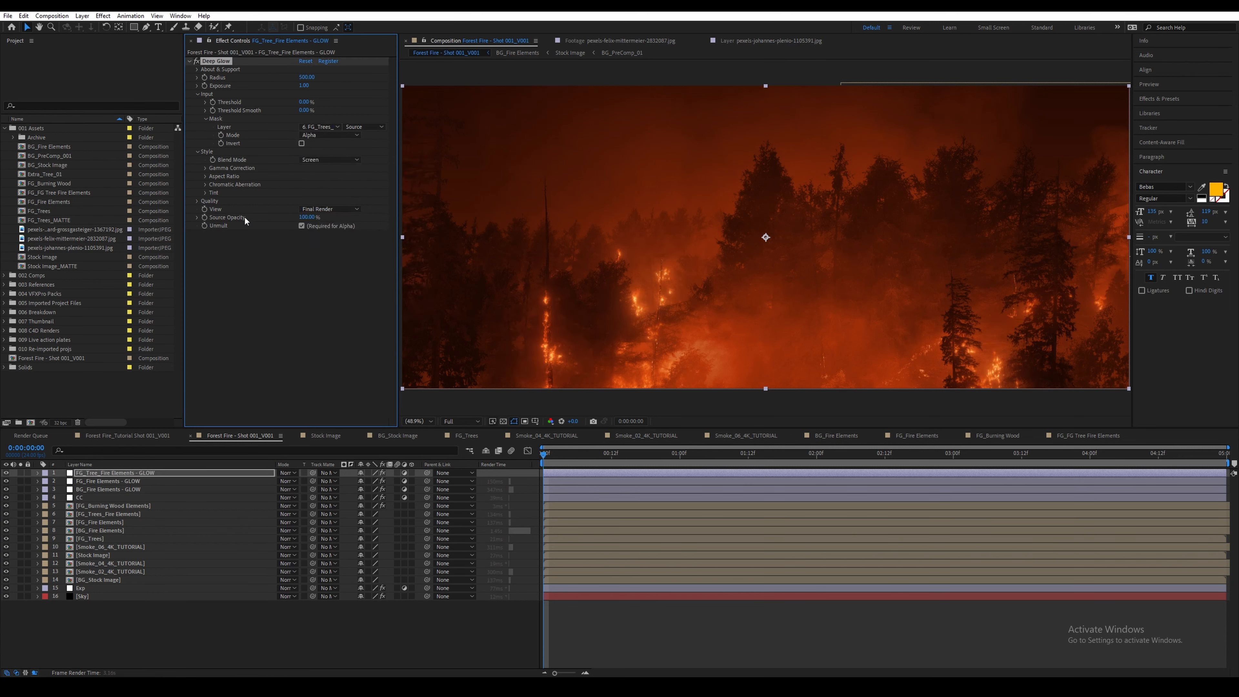
left_click(206, 192)
left_click(303, 209)
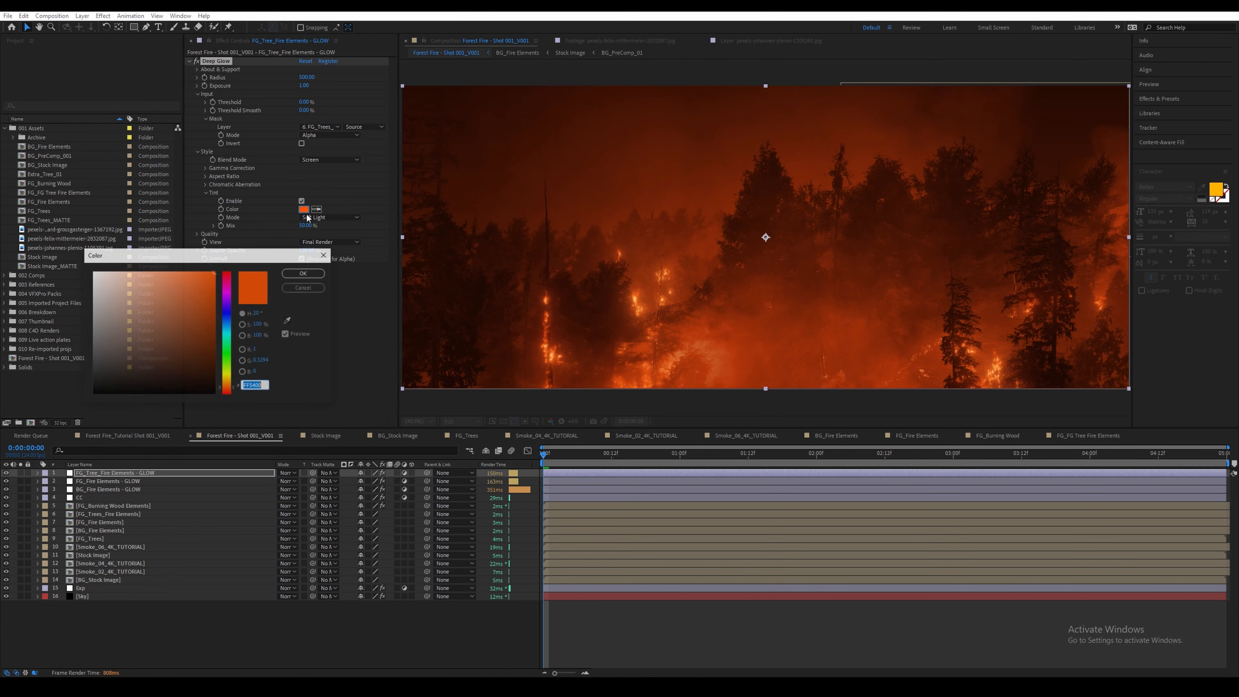
left_click_drag(231, 388, 231, 382)
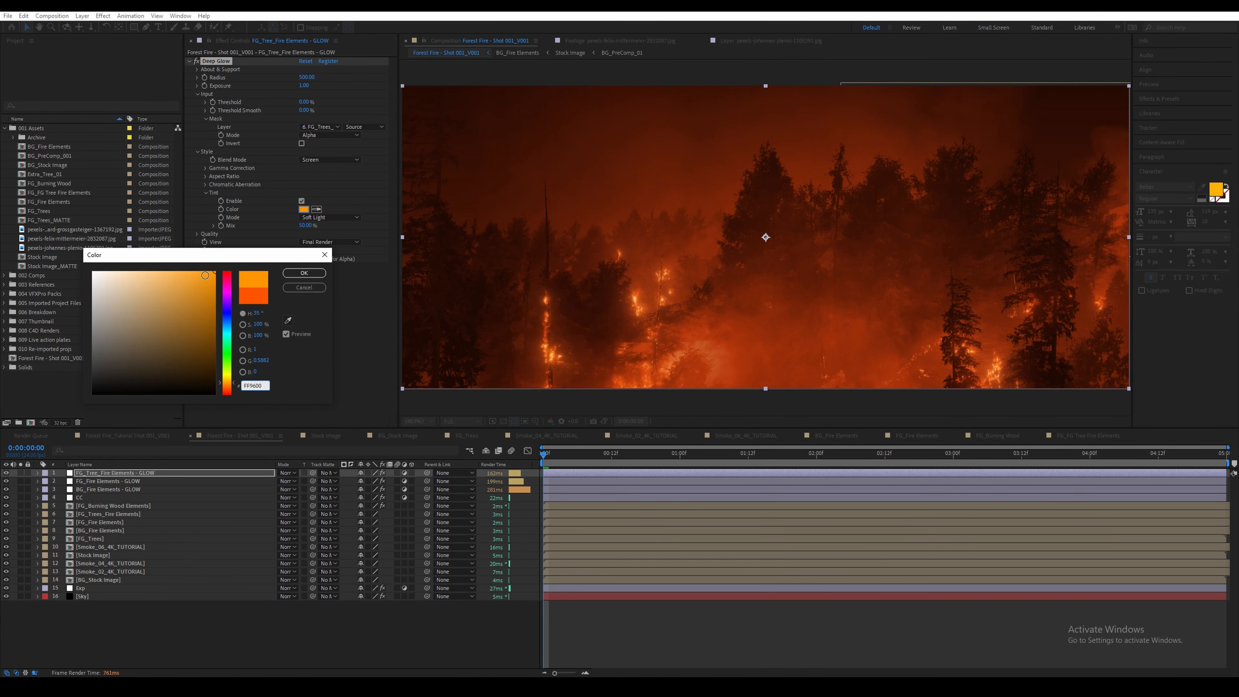
key("Return")
Step: Duplicate the FG_Tree_Fire Elements - GLOW layer and rename the copy FG_Burning Wood - GLOW
left_click(88, 473)
key("ctrl+d")
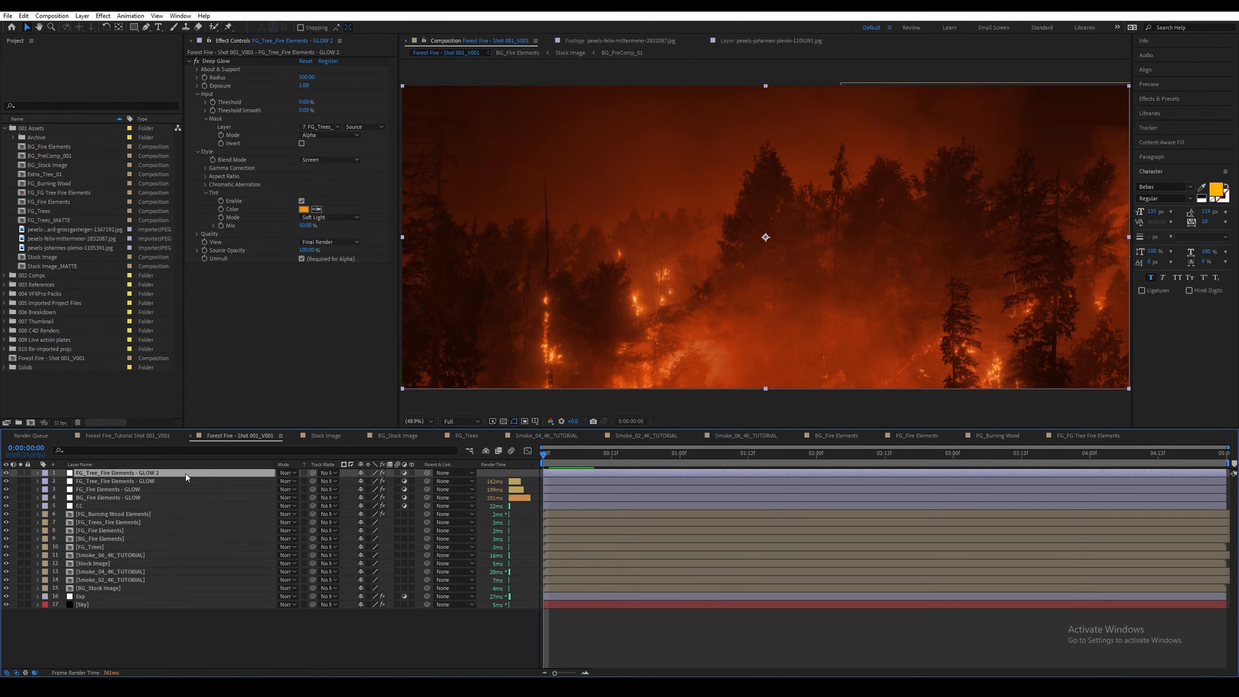
left_click_drag(88, 473, 132, 472)
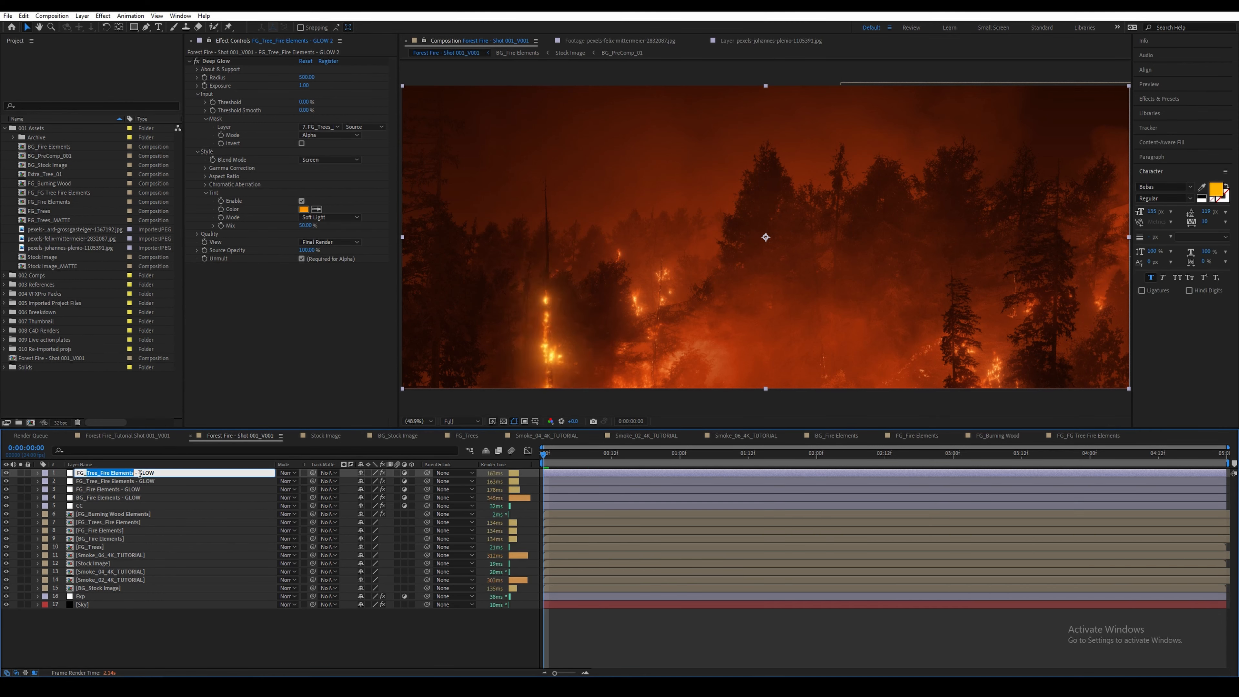
type("Burning Wood")
key("Return")
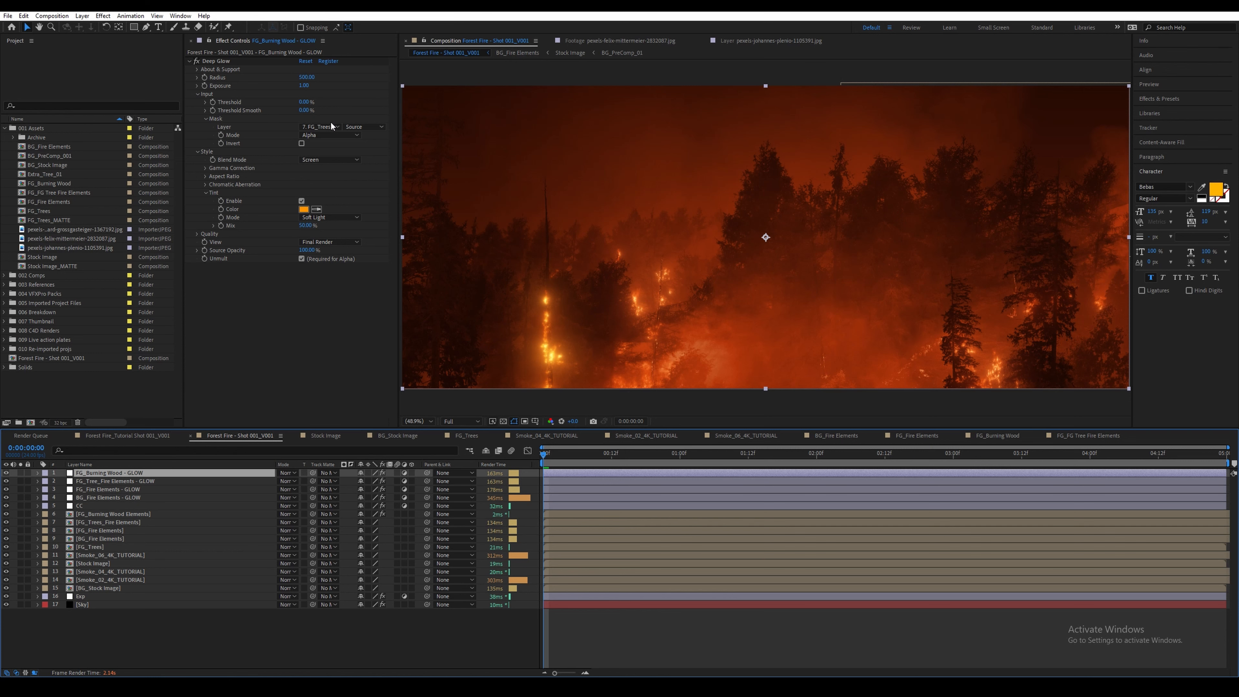
Step: Mask the FG_Burning Wood - GLOW effect with FG_Burning Wood Elements and change its tint color to FF6C00
left_click(332, 127)
left_click(343, 199)
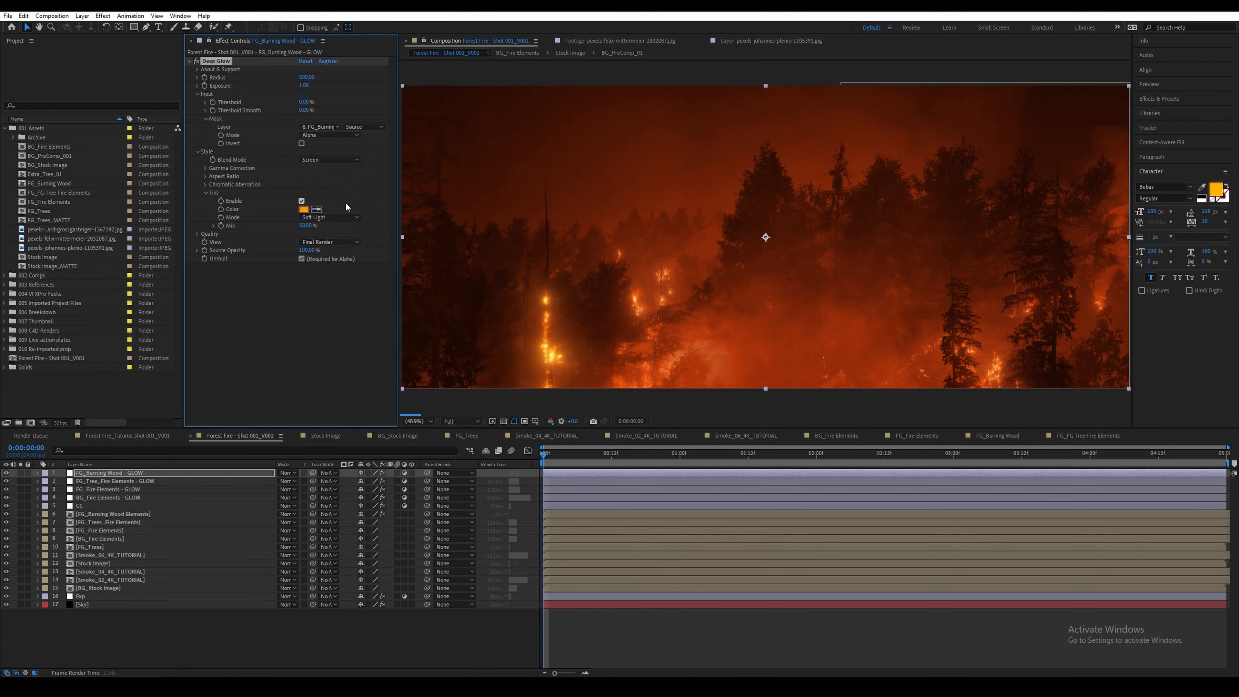
left_click(304, 209)
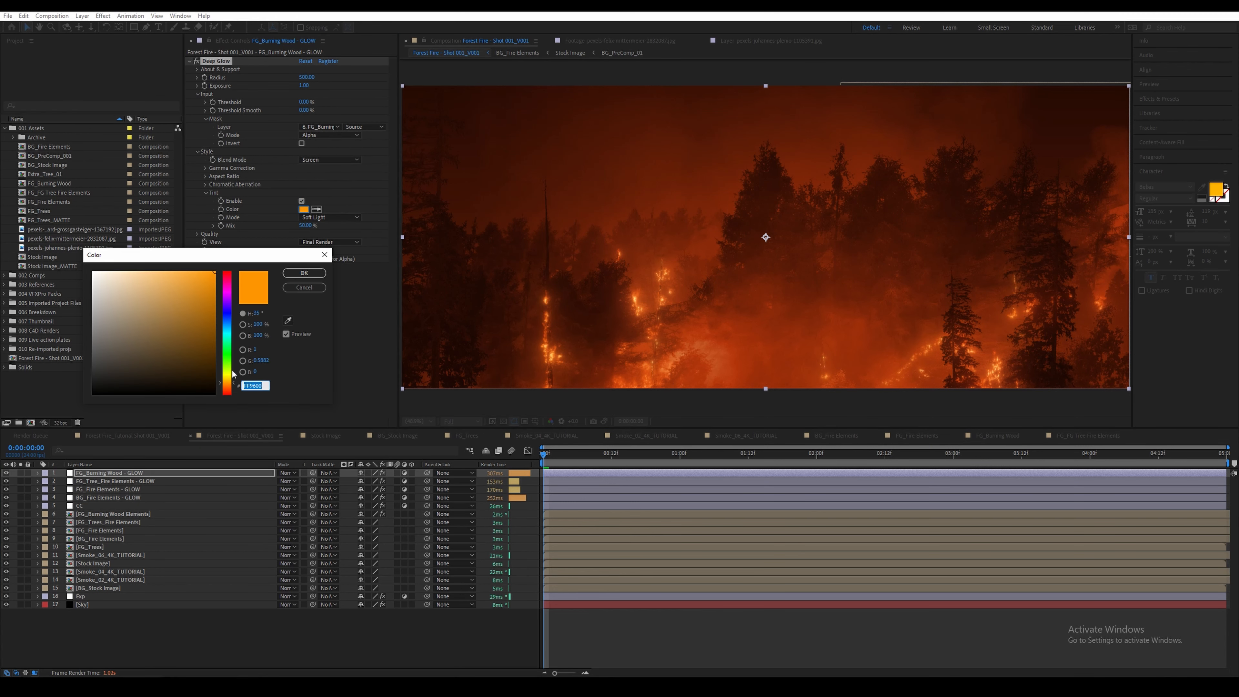
left_click(231, 385)
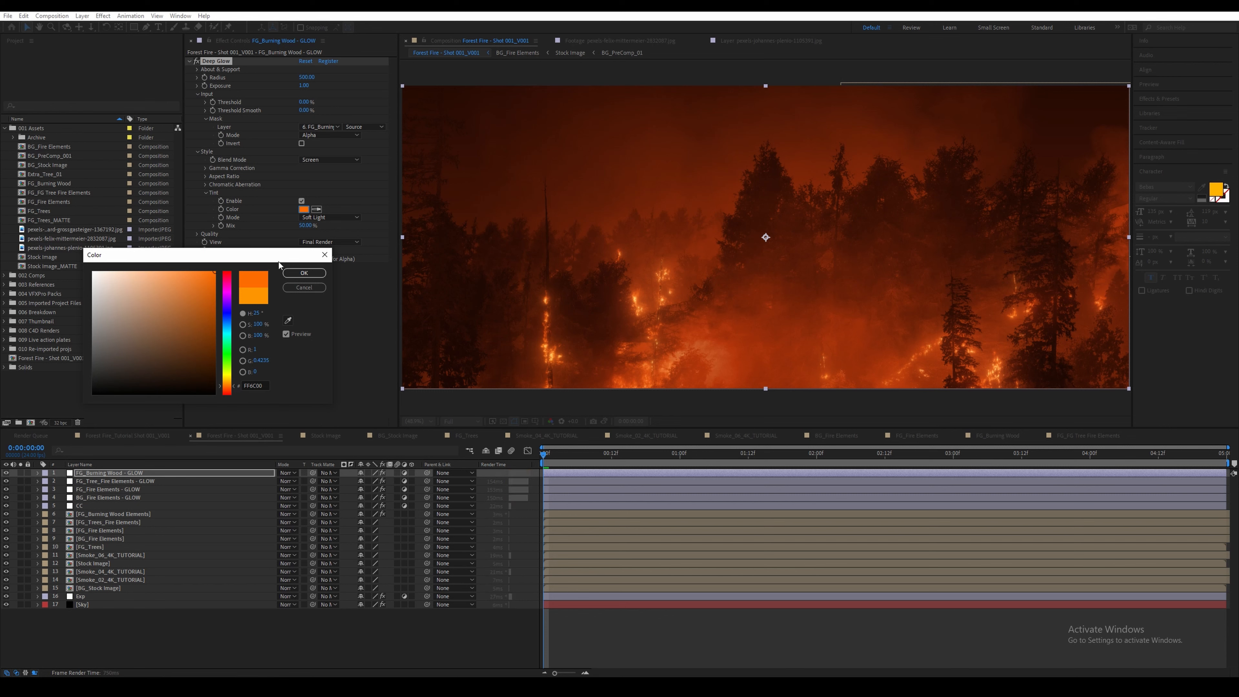
left_click(302, 274)
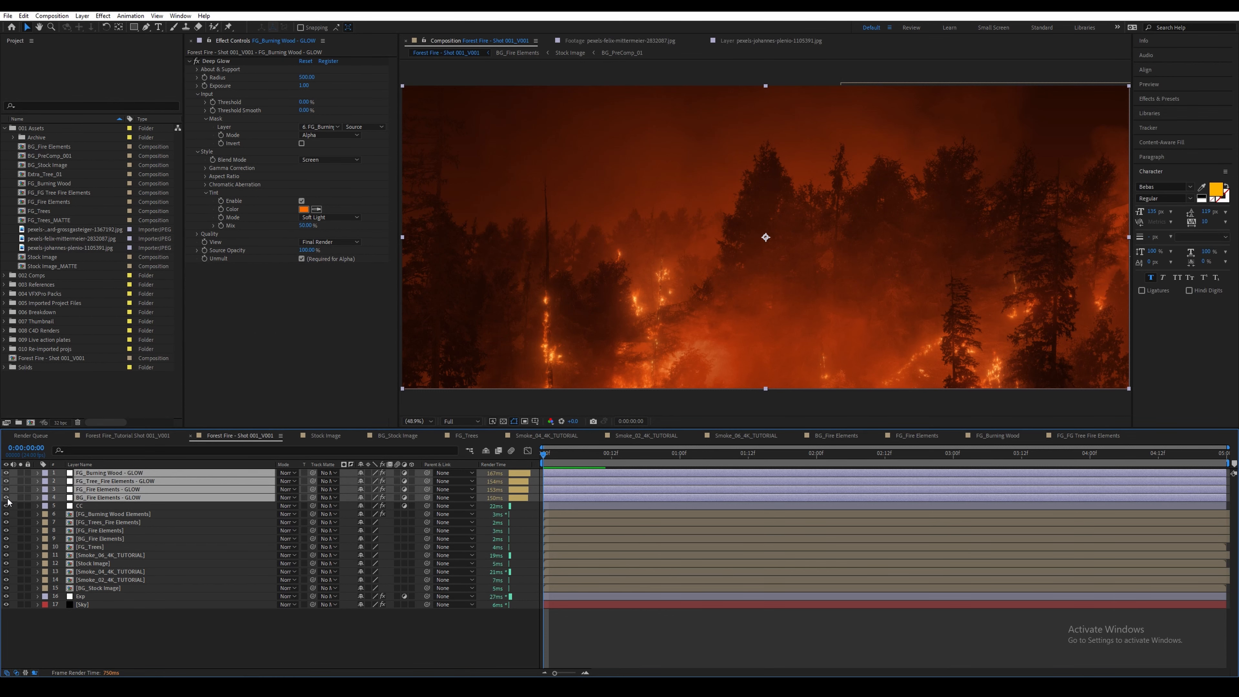
Step: Compare the shot with all four GLOW adjustment layers hidden and shown
left_click(7, 498)
left_click(7, 498)
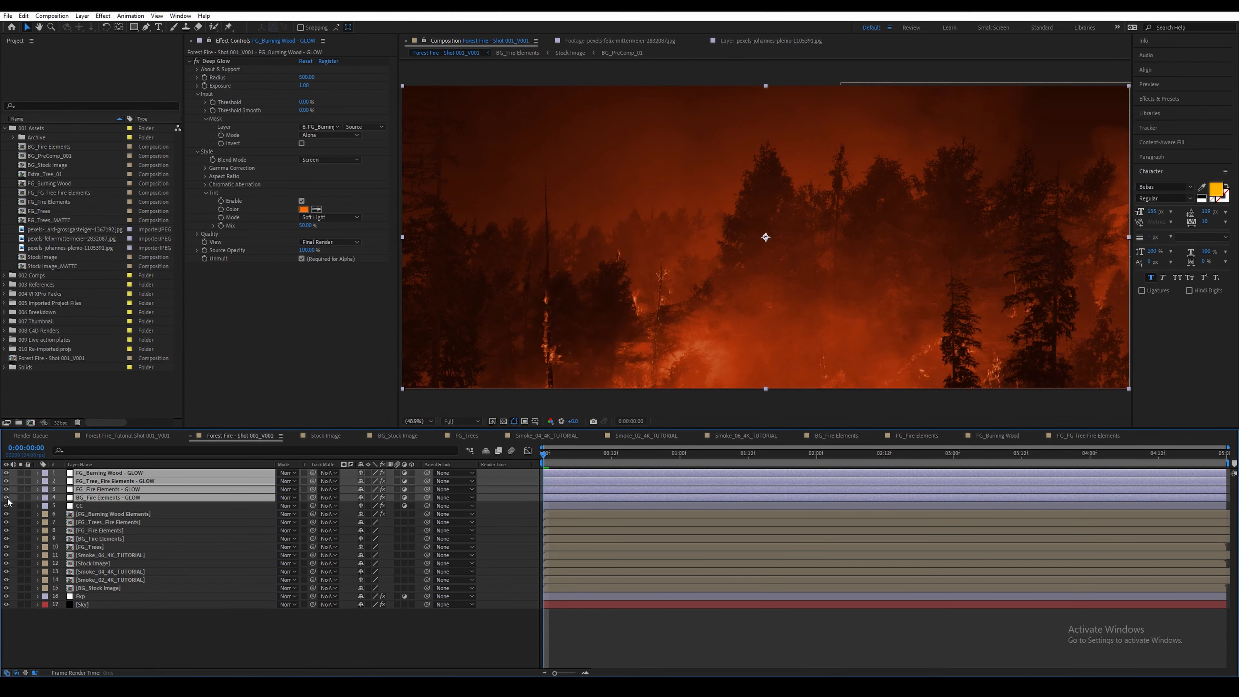
Step: Recheck the four GLOW layers hidden and shown, and add an adjustment layer named Heat Distortion with the Heat Distortion effect
left_click(7, 497)
left_click(7, 498)
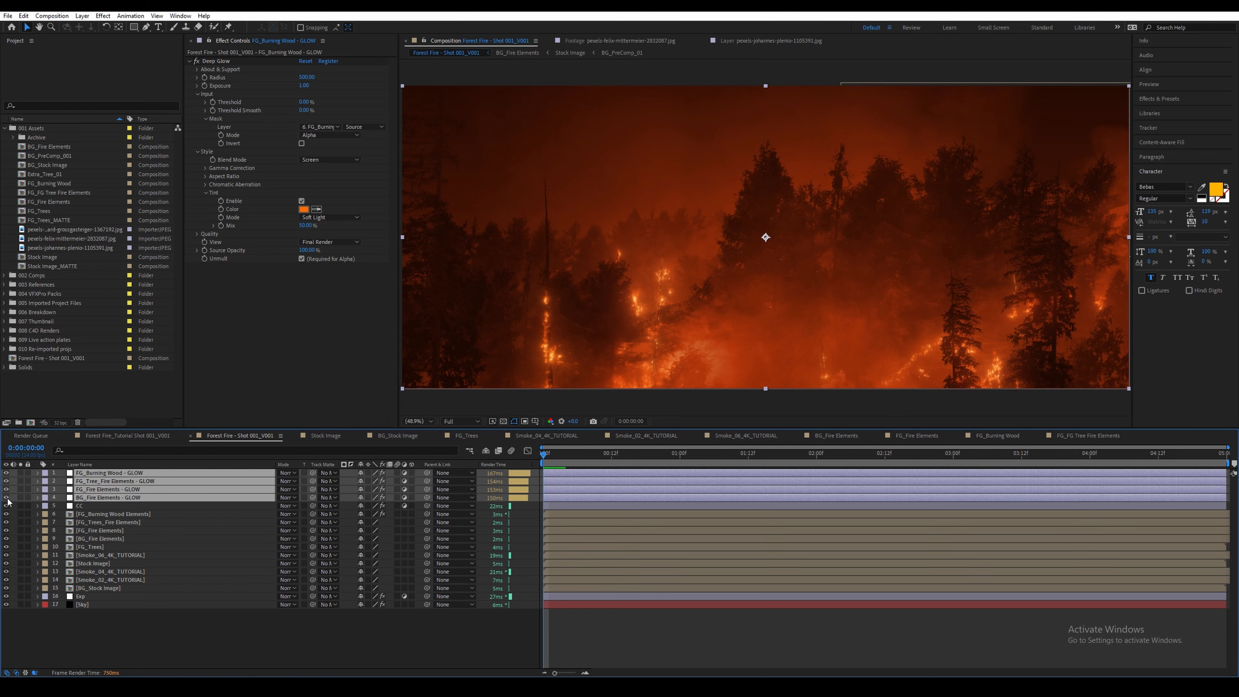
key("ctrl+alt+y")
key("Return")
type("Heat Distortion")
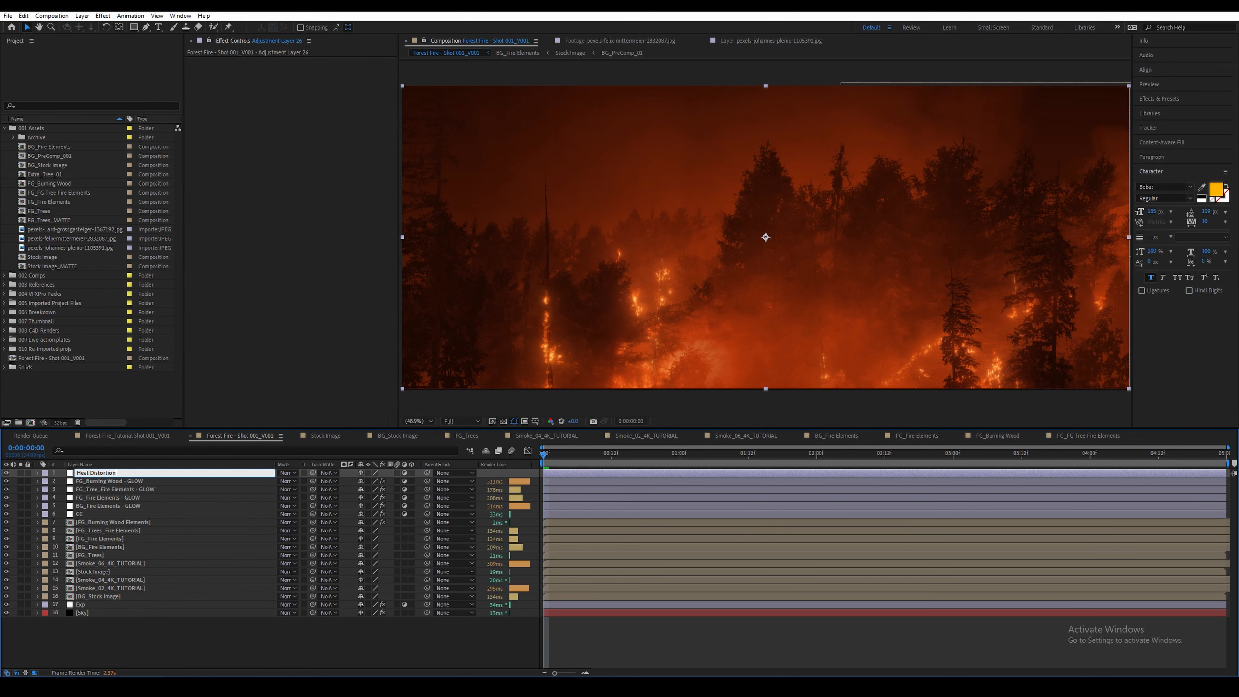
key("Return")
key("ctrl+space")
type("heat d")
key("Return")
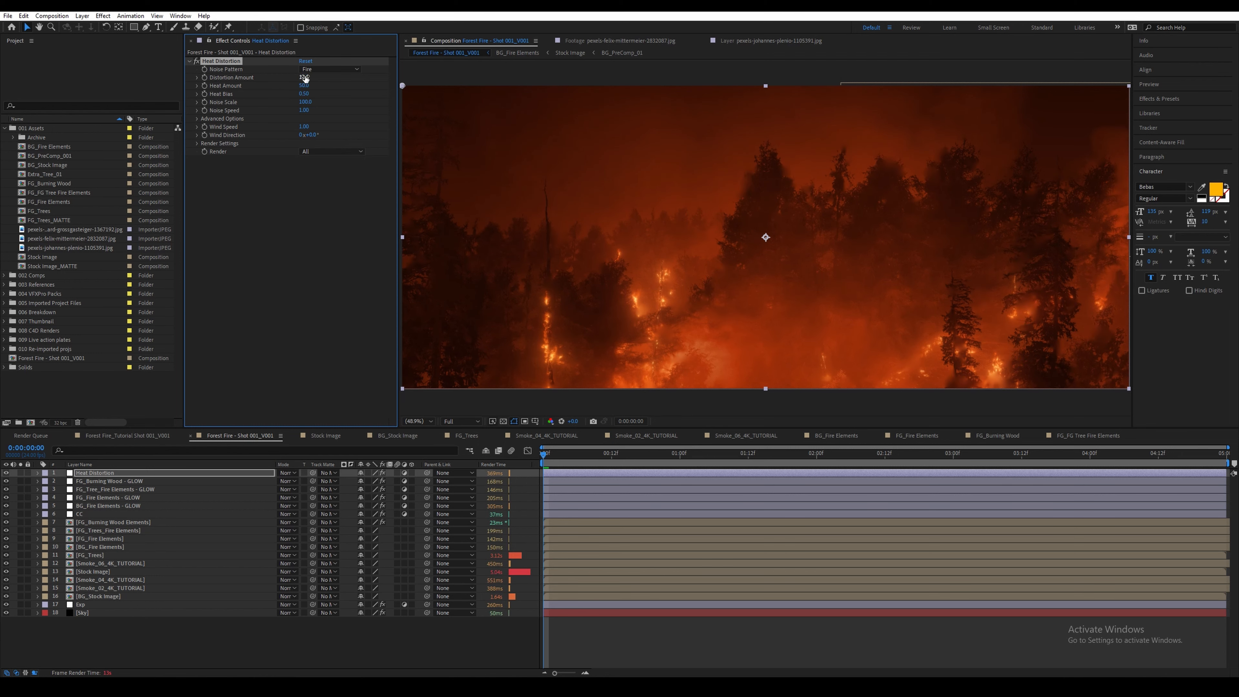
Step: Set the Heat Distortion effect's Distortion Amount to 0.7, Heat Amount to 0 and Noise Scale to 50
left_click(304, 77)
type("0.7")
key("Return")
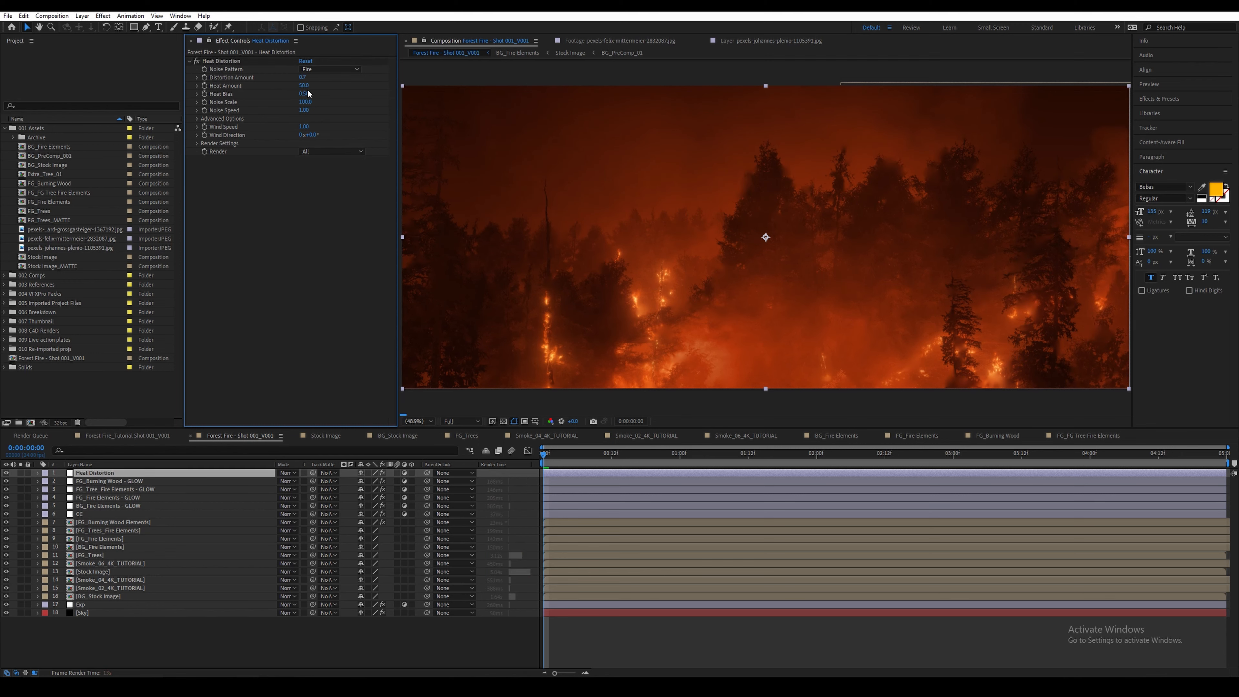
left_click(304, 85)
type("0")
key("Return")
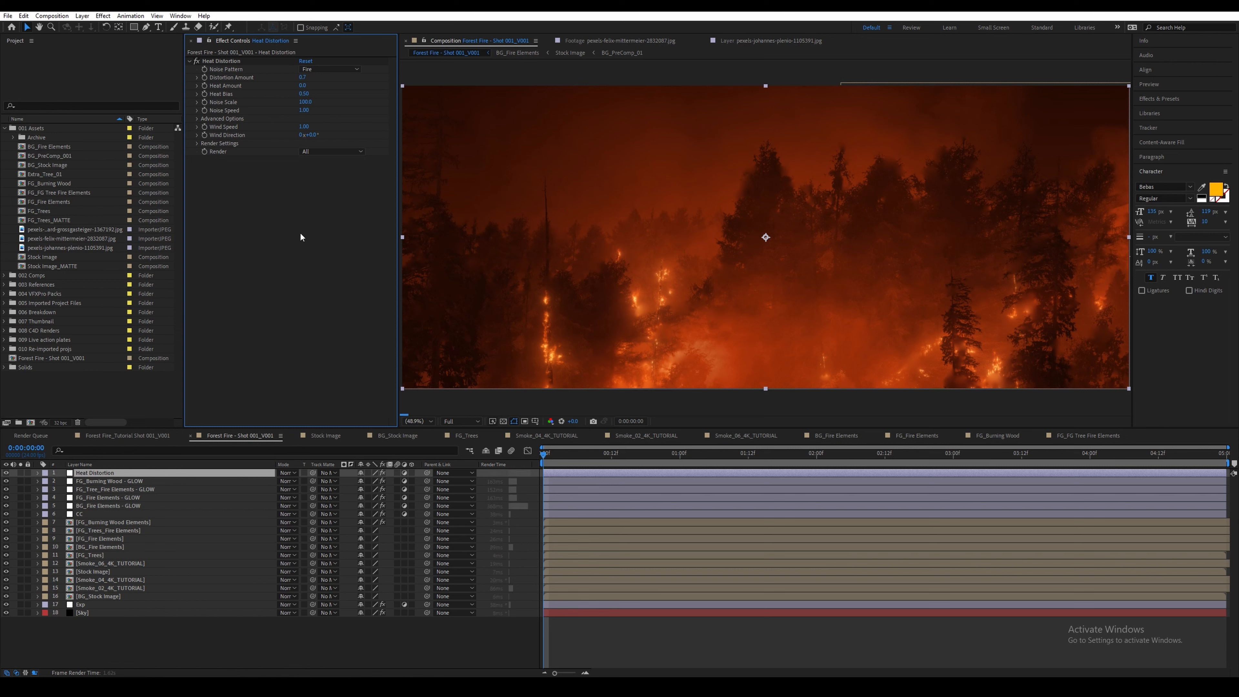
left_click(306, 101)
type("50")
key("Return")
Step: Add an adjustment layer named Cam Shake and paste the copied camera shake Transform and slider effects onto it
key("ctrl+alt+y")
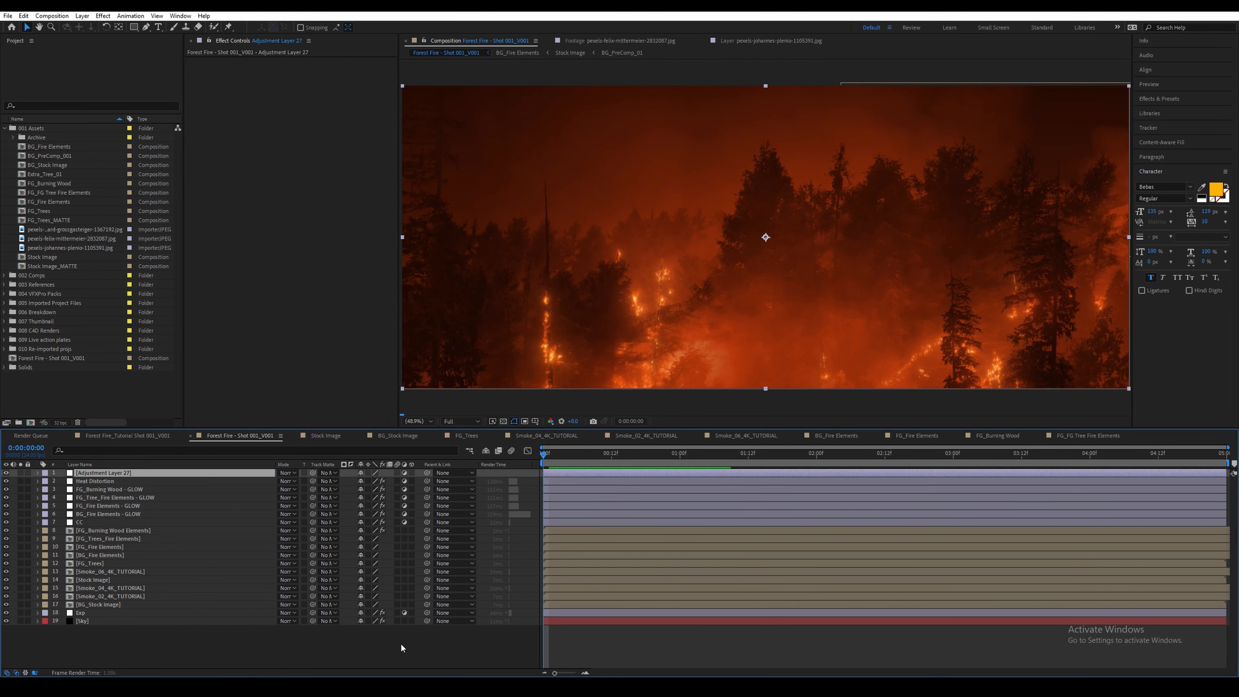
key("Return")
type("Cam Shake")
key("Return")
key("ctrl+v")
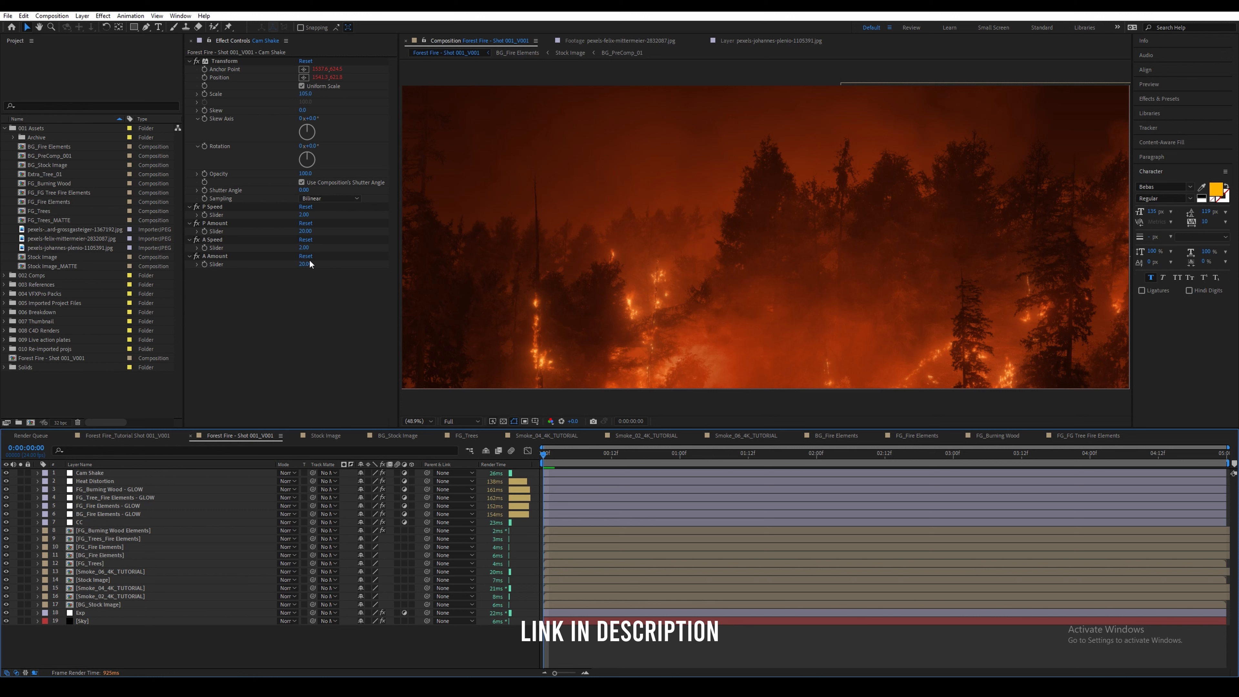
Step: Set the Cam Shake layer's P Speed slider to 0.7 and its P Amount slider to 9
left_click(306, 216)
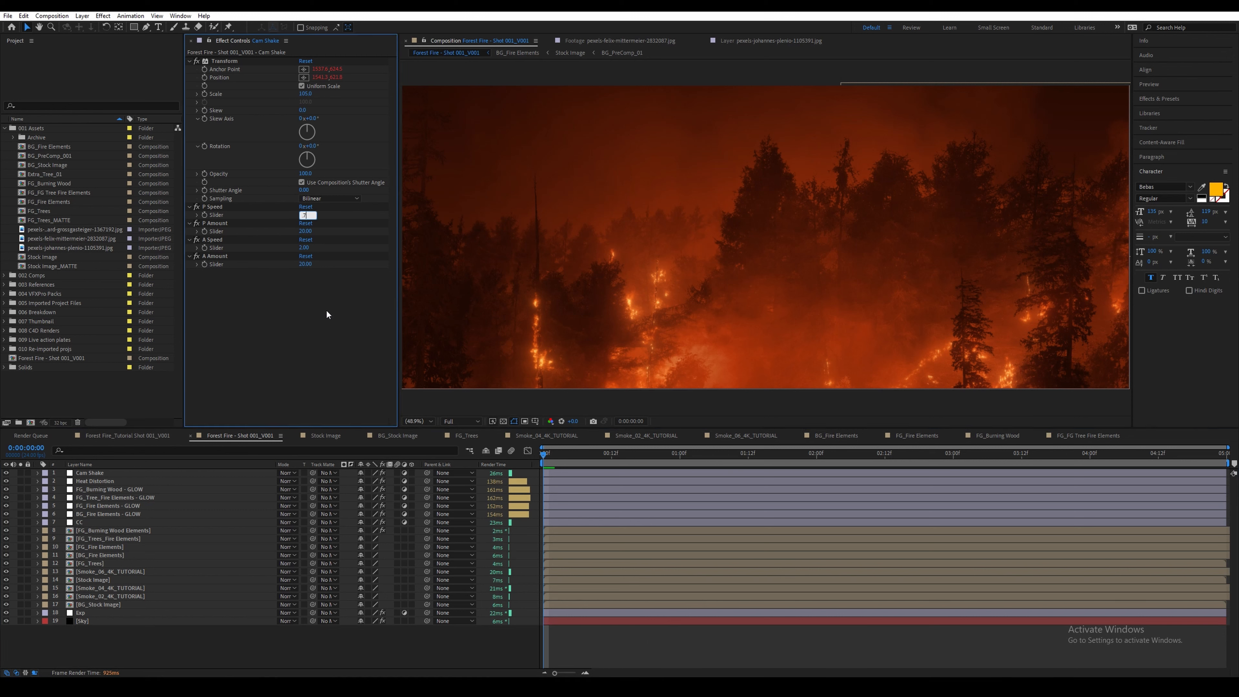
key("Return")
left_click(314, 232)
type("9")
key("Return")
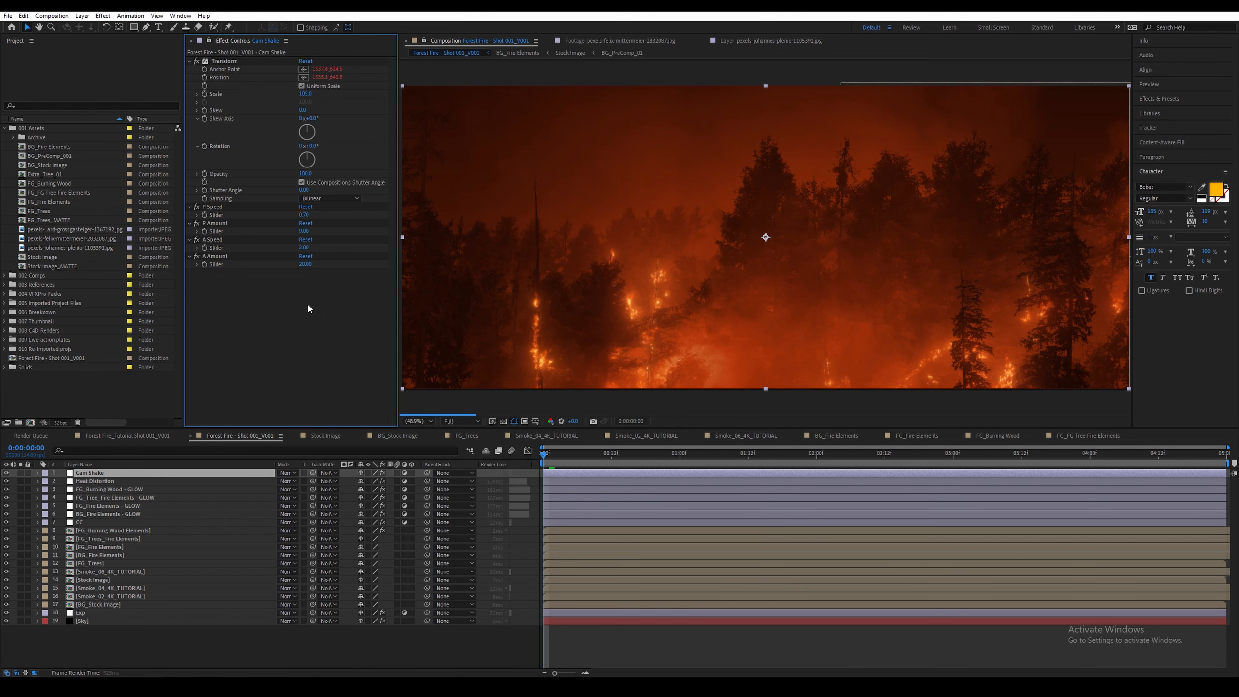
Step: Set the Cam Shake layer's A Speed slider to 0.5 and its A Amount slider to 2
left_click(305, 248)
key("BackSpace")
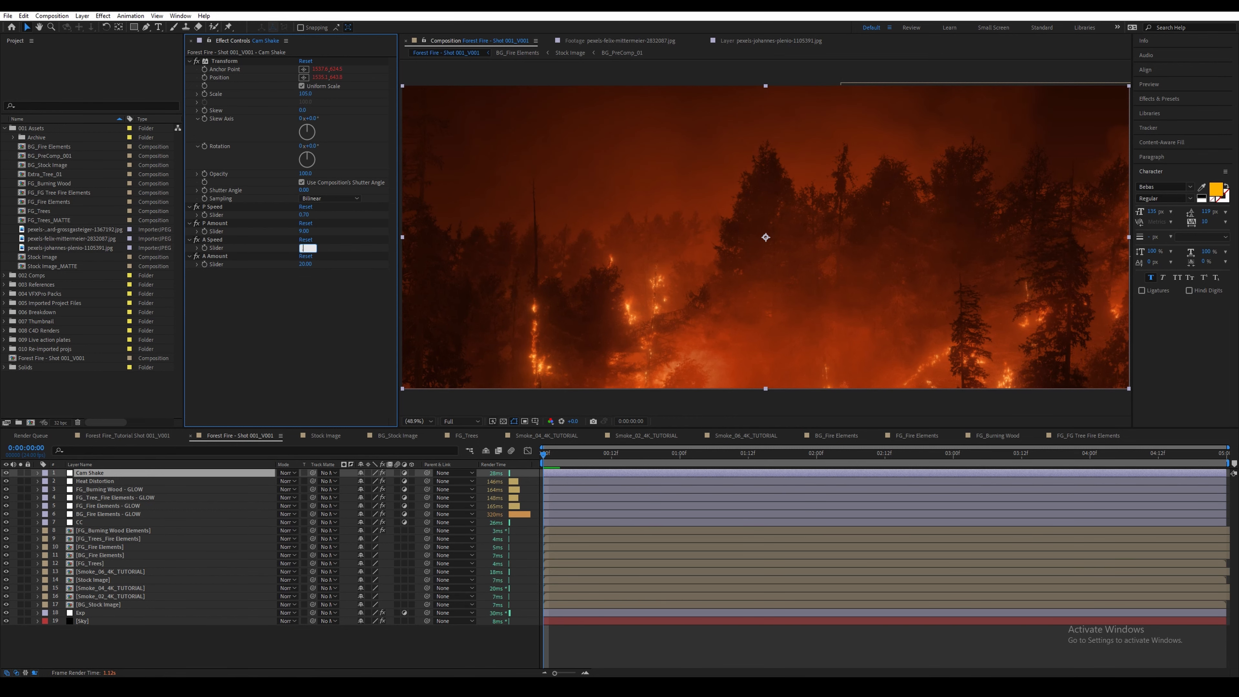
type(".5")
key("Return")
left_click(305, 264)
type("2")
key("Return")
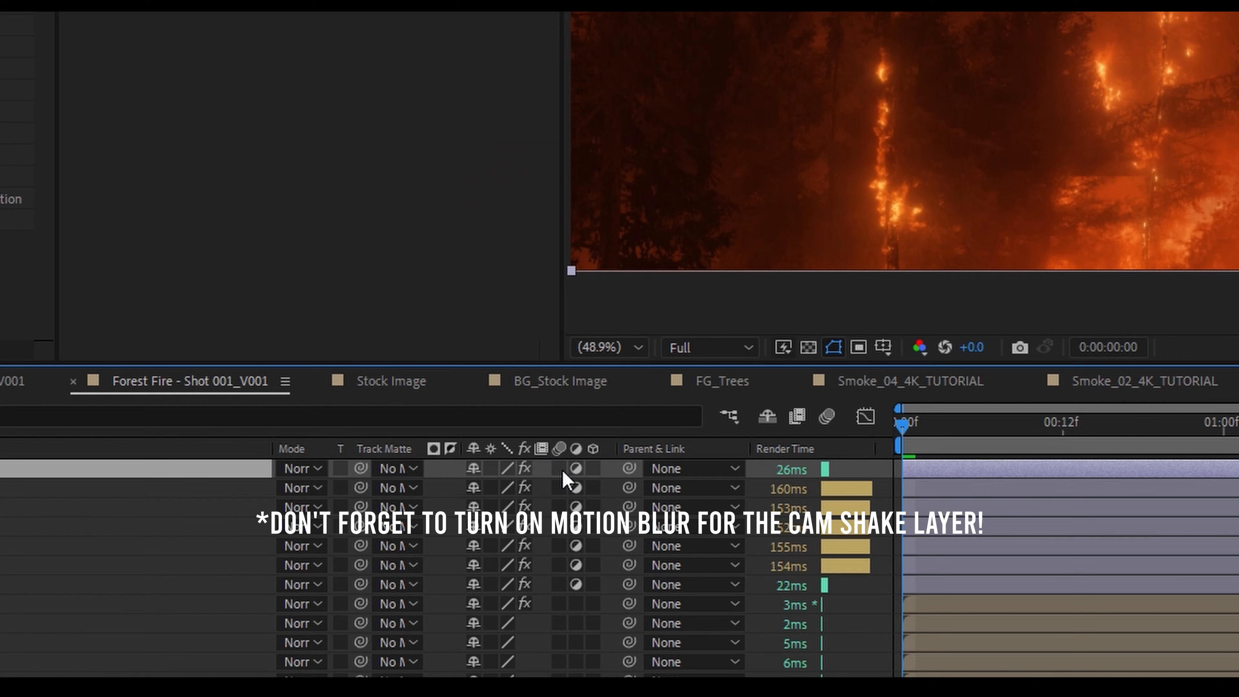
Step: Enable motion blur for the Cam Shake layer and keyframe its Transform position to drift left from the first frame to 0:00:04:23
left_click(397, 472)
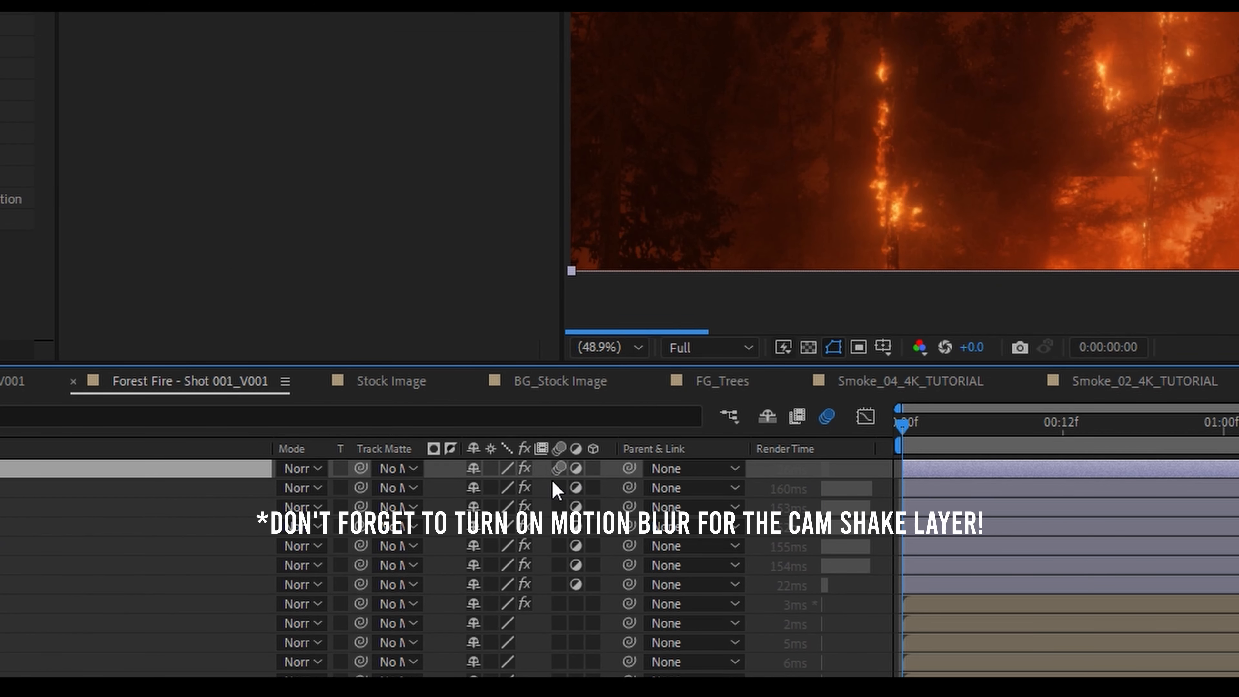
key("ctrl+shift+a")
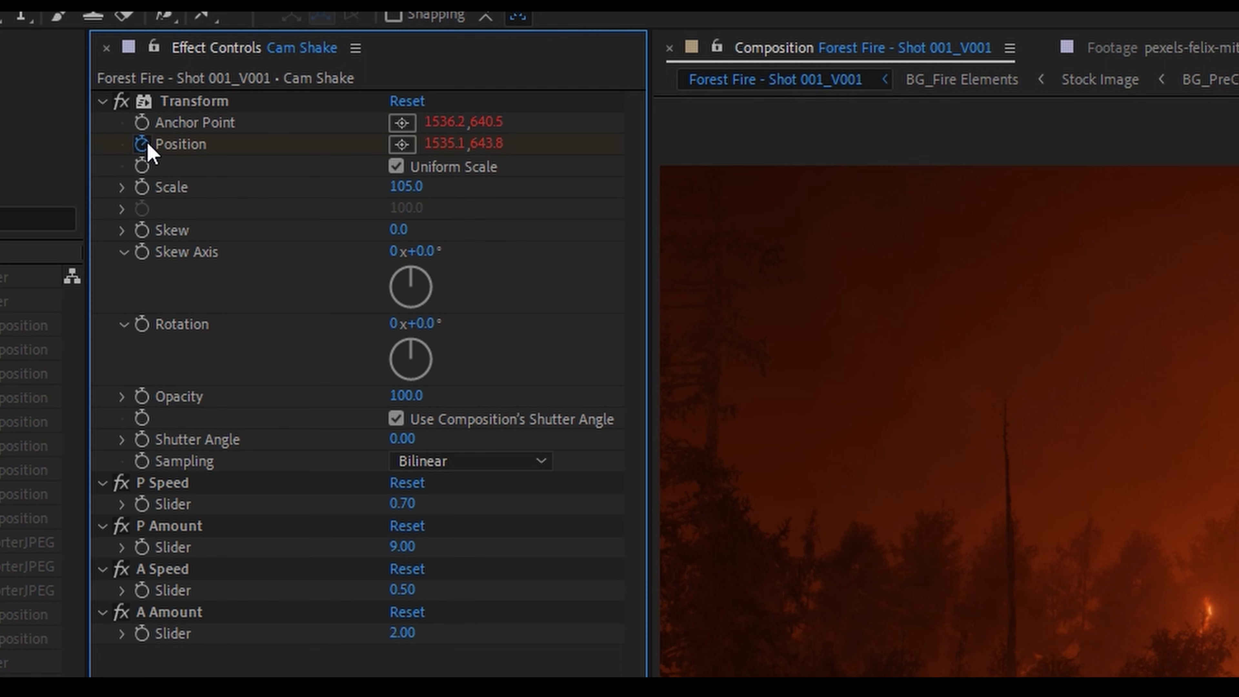
left_click(142, 144)
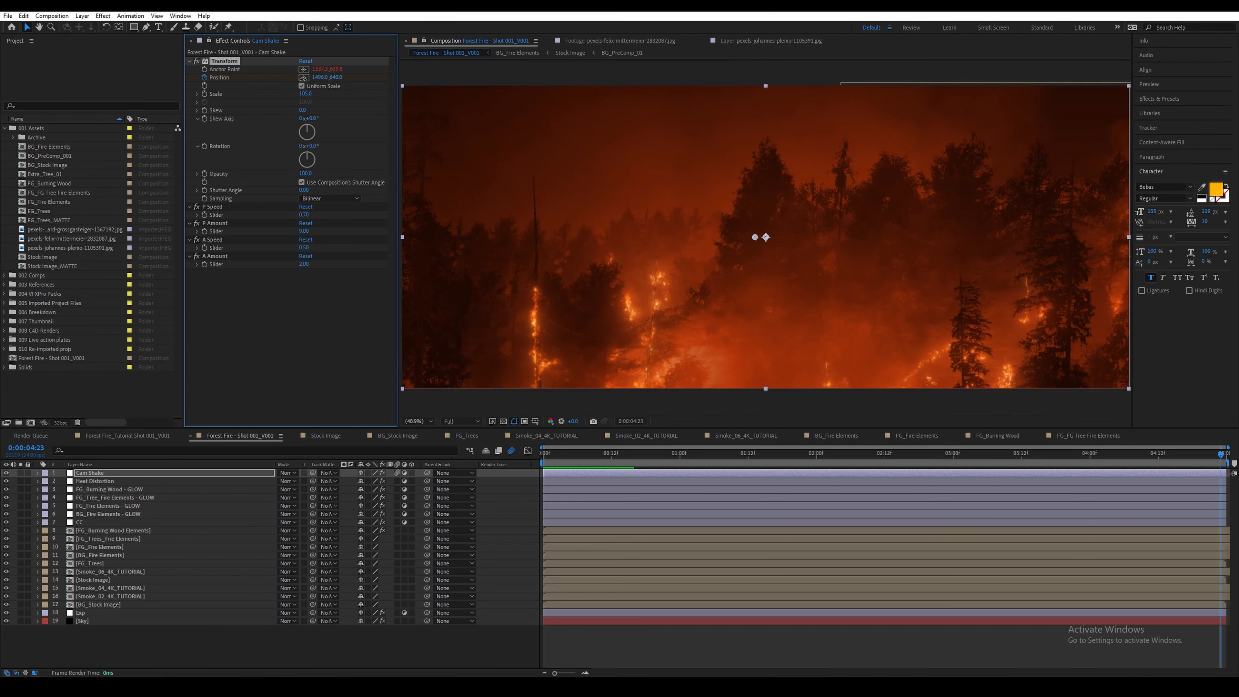
left_click_drag(319, 77, 327, 130)
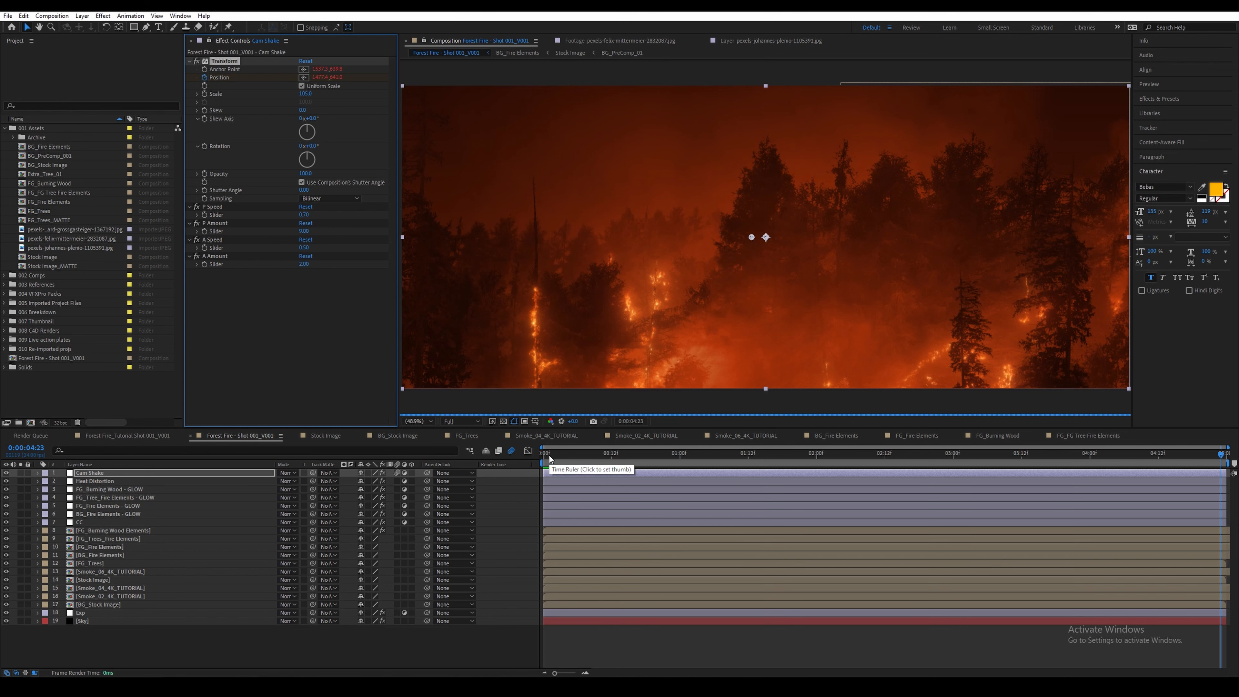
Step: Add an adjustment layer named Grade at the top of the composition and apply Lumetri Color to it
left_click(549, 458)
key("ctrl+alt+y")
key("Return")
type("Grade")
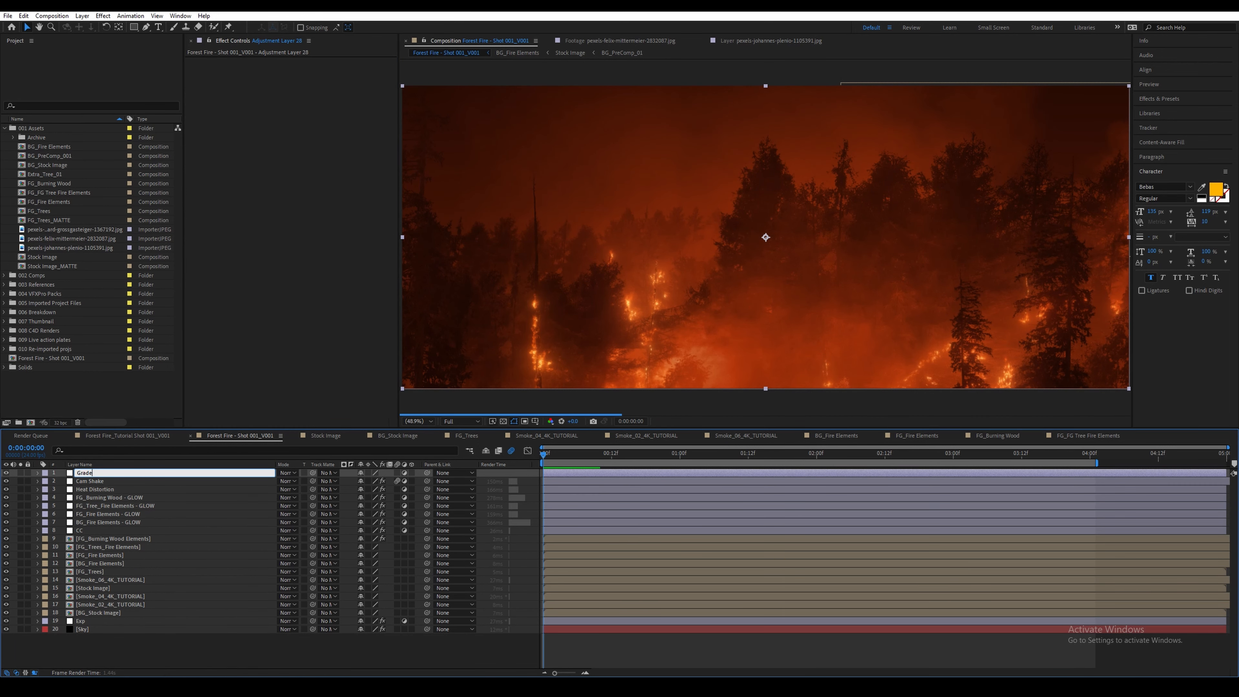
key("Return")
key("ctrl+space")
type("lumetri")
key("Return")
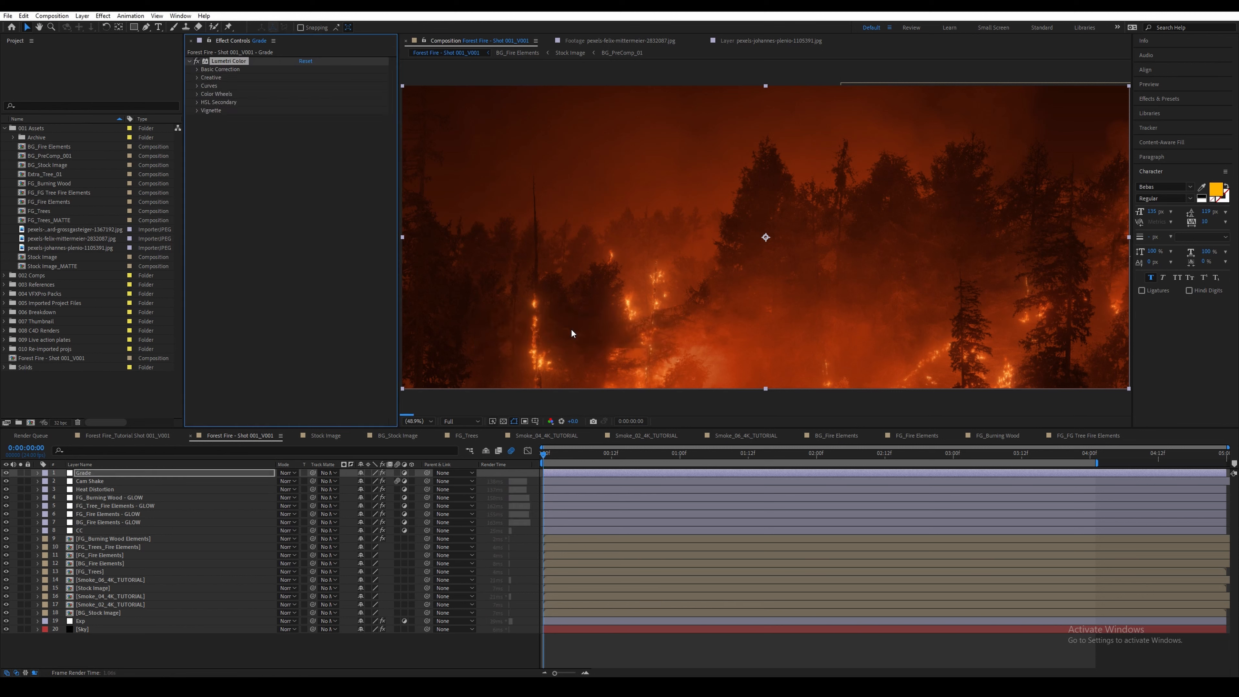
Step: Set the Grade layer's Lumetri exposure to 1.5 and contrast to 50, and shape its RGB curve to darken the shadows
left_click(197, 68)
left_click(303, 143)
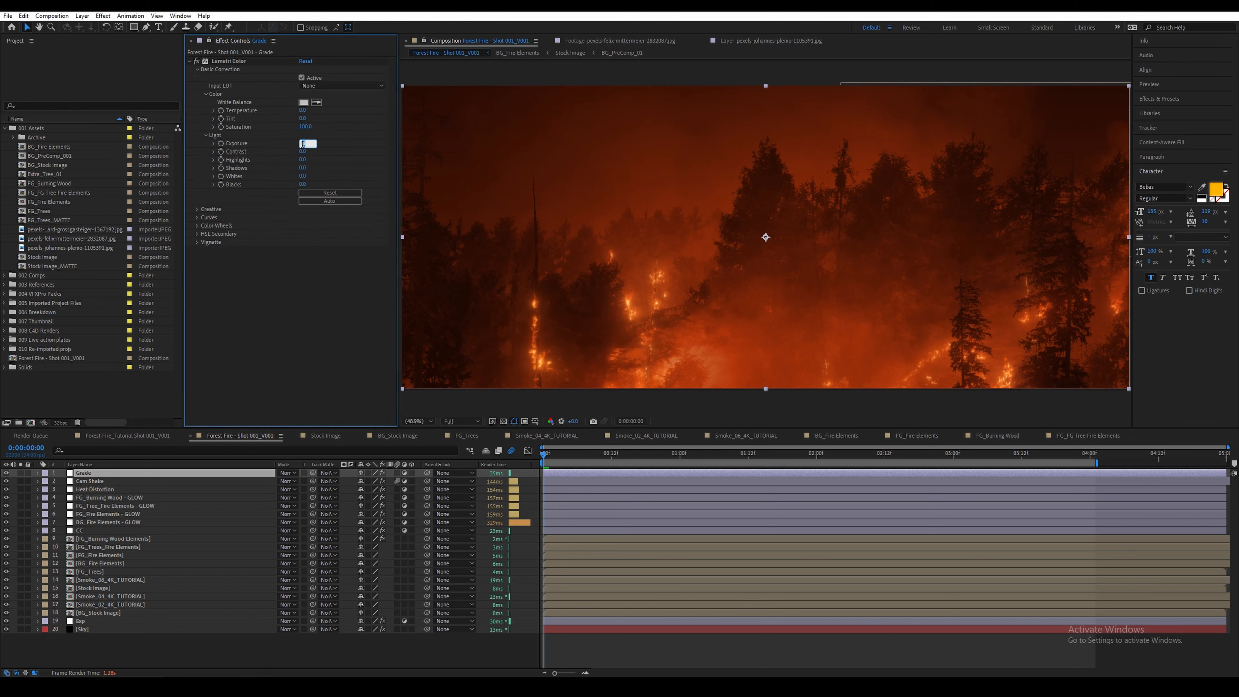
type("1.5")
key("Tab")
type("50")
key("Return")
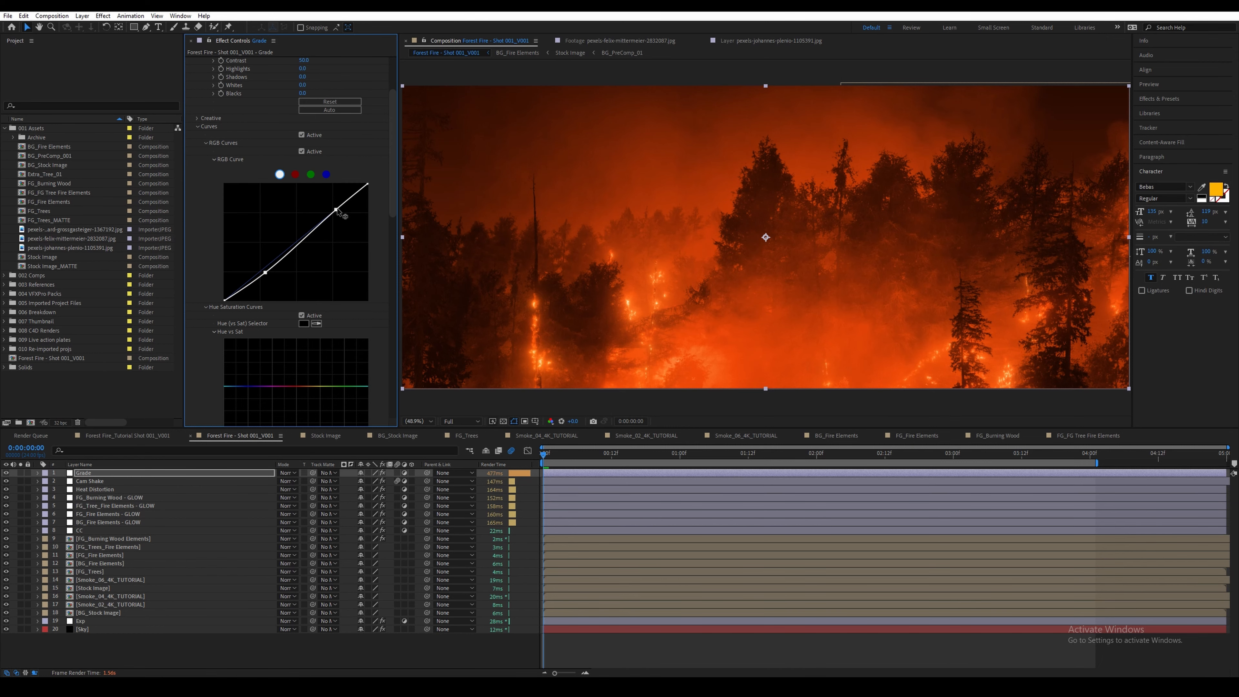
left_click(328, 653)
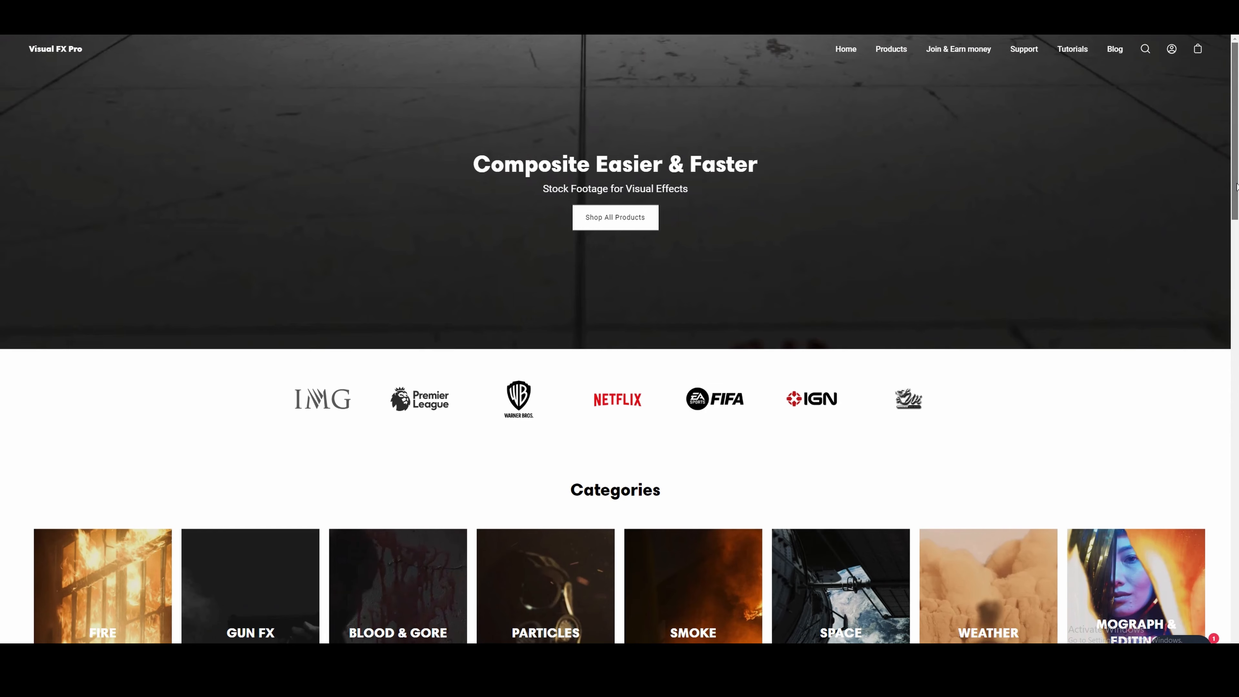
Step: Switch to the Visual FX Pro website and browse the stock footage packs in its Fire category
scroll(1236, 217, "down", 3)
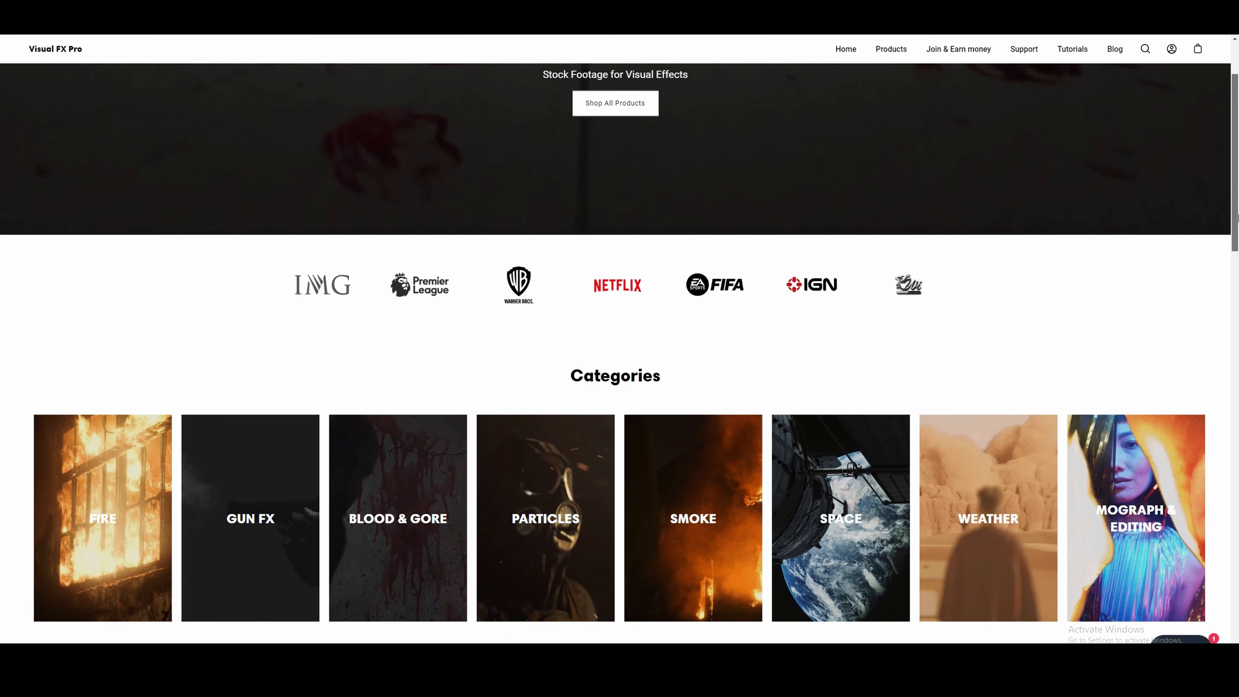
left_click_drag(1238, 218, 1237, 225)
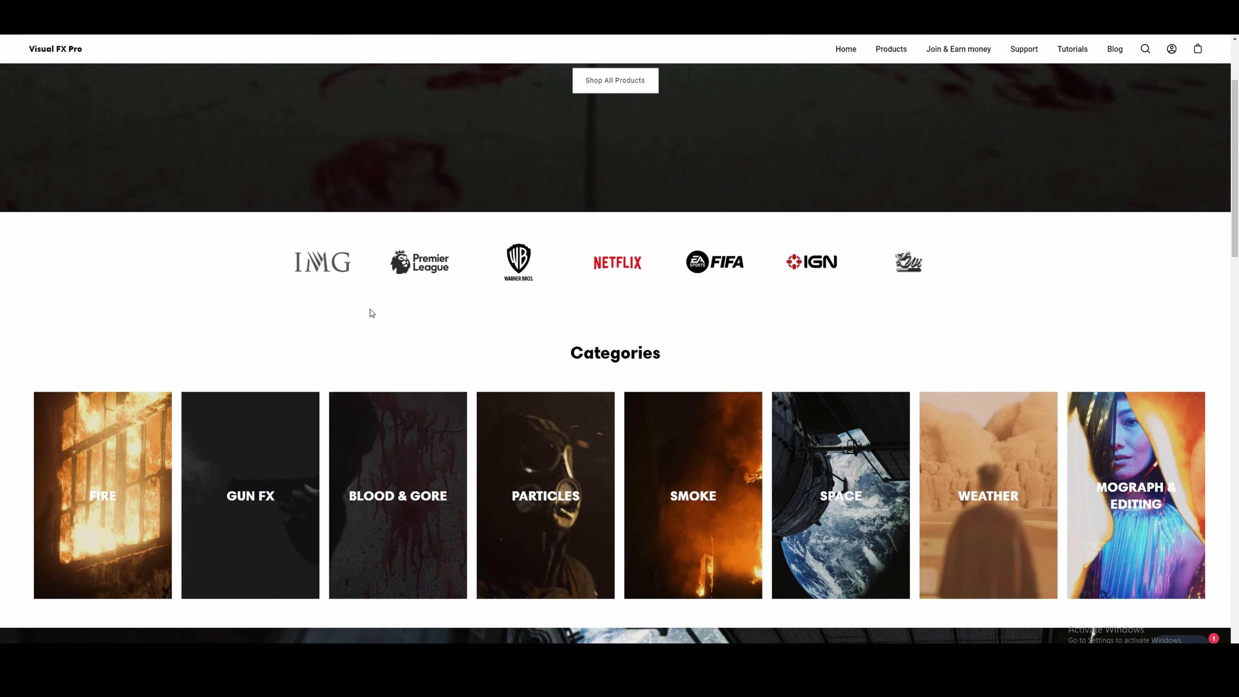
left_click(54, 441)
scroll(1237, 190, "down", 3)
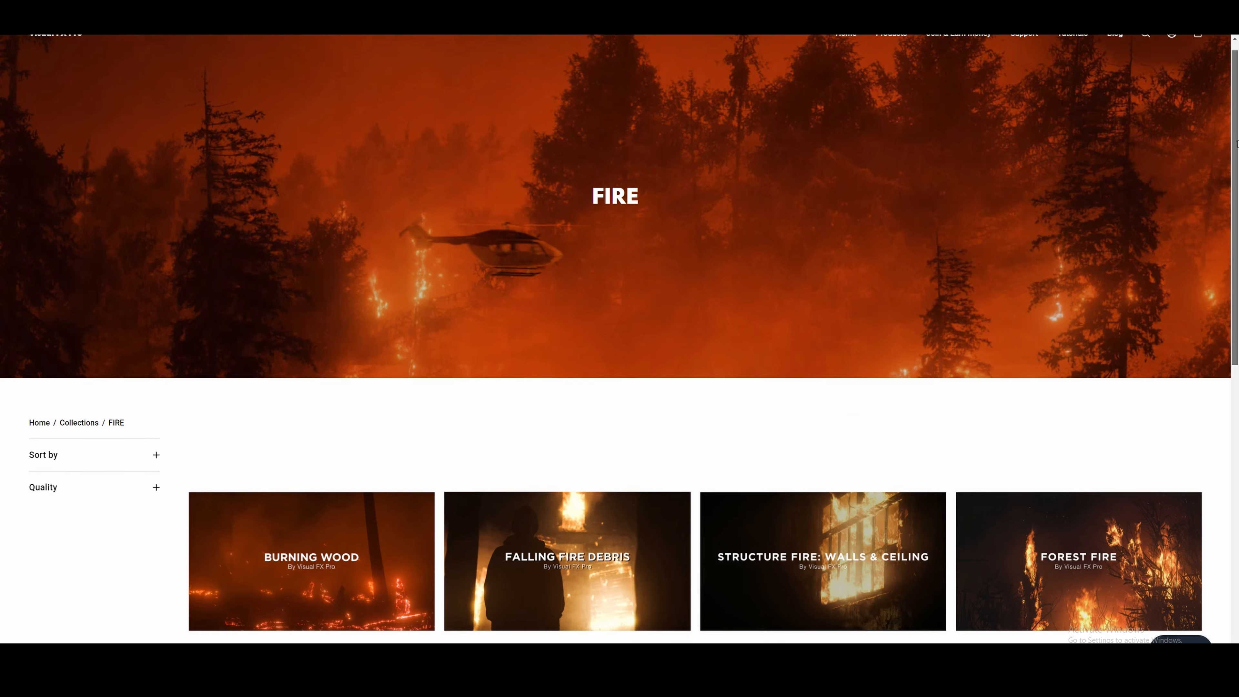
scroll(1237, 201, "down", 2)
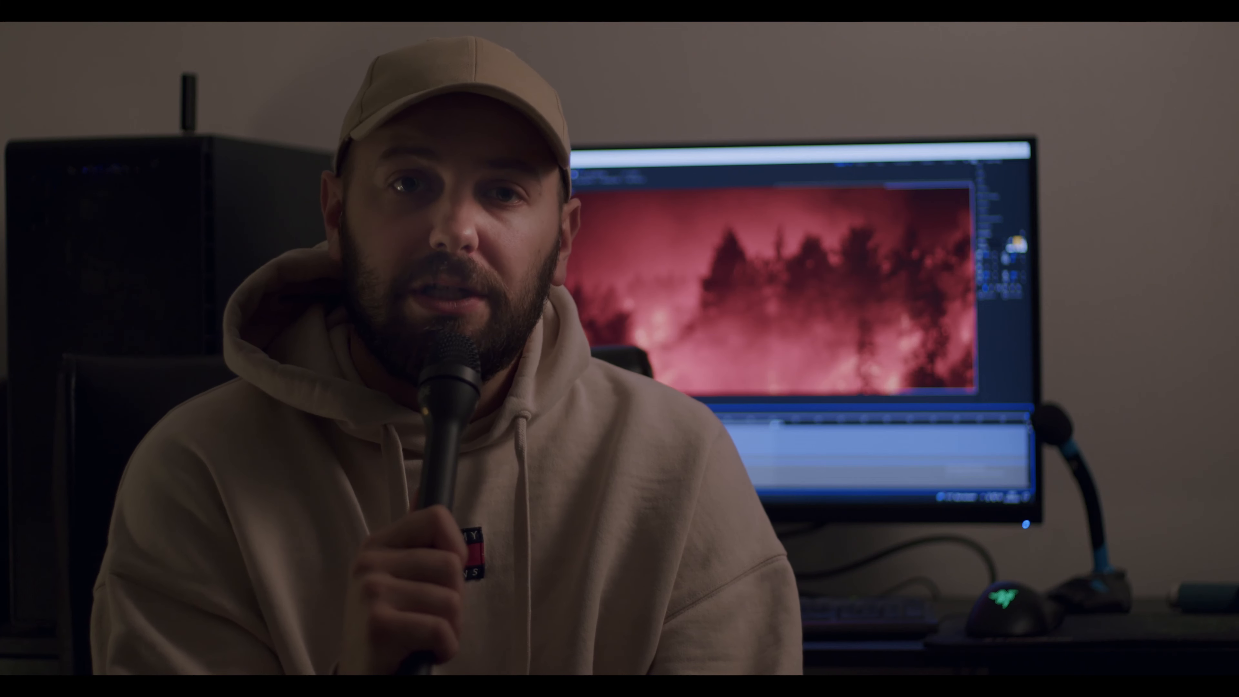